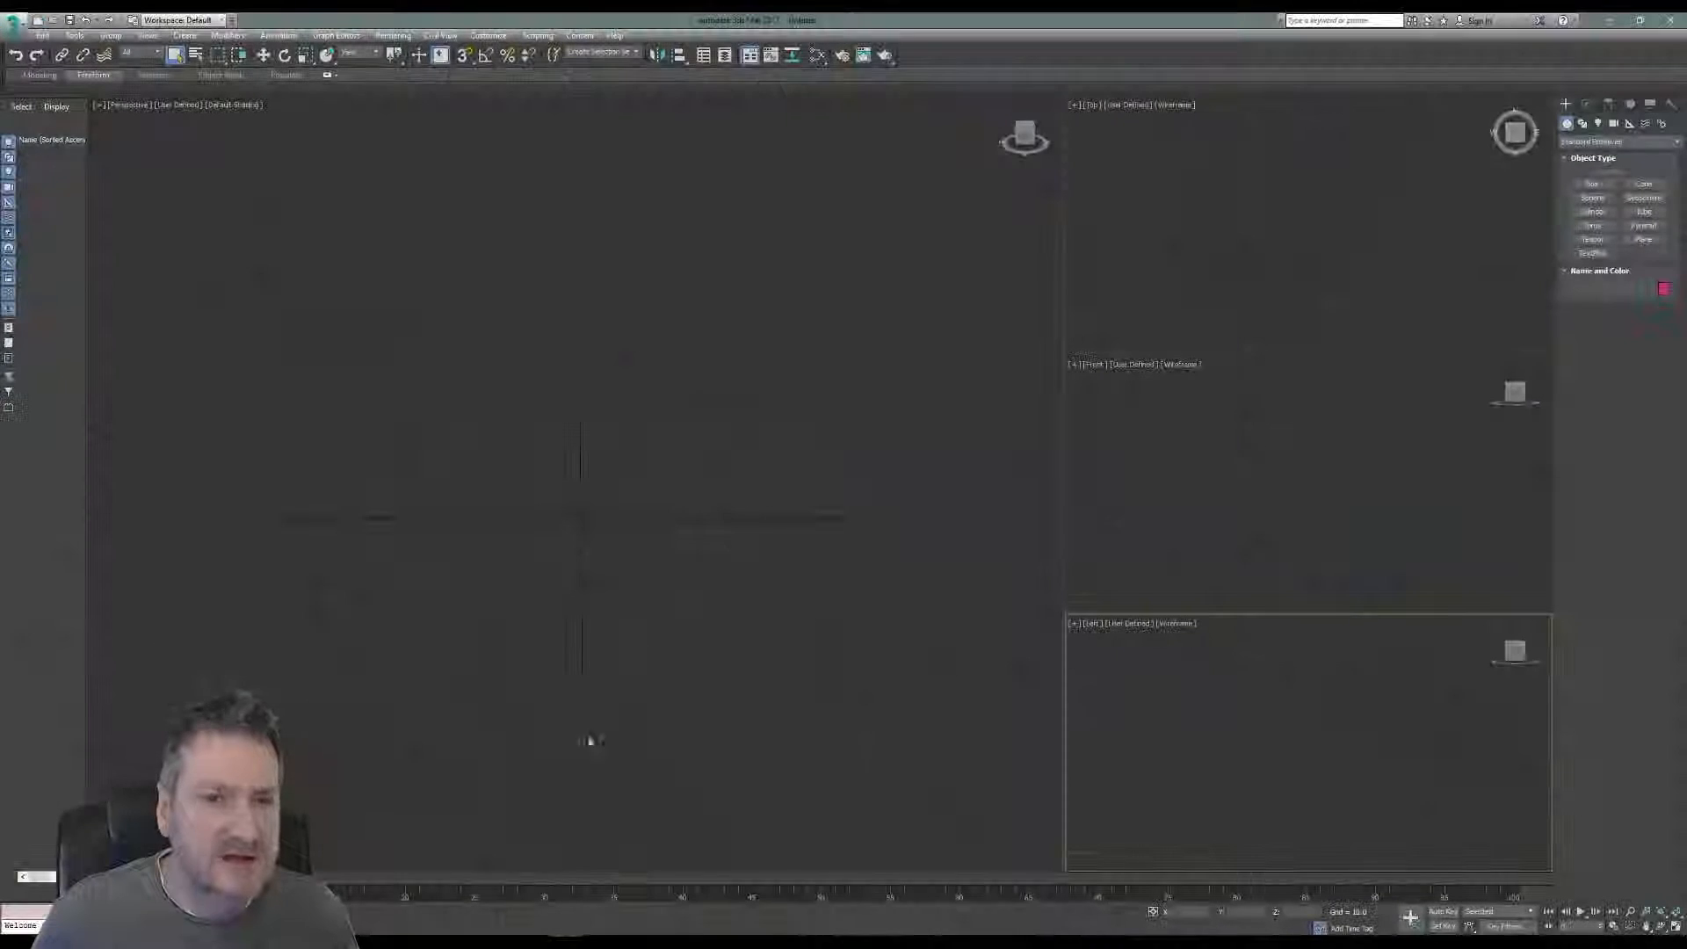
Open the recent scene Garden_Terrace_R4.max and examine the staircase and the curved stone border at its foot
click(12, 27)
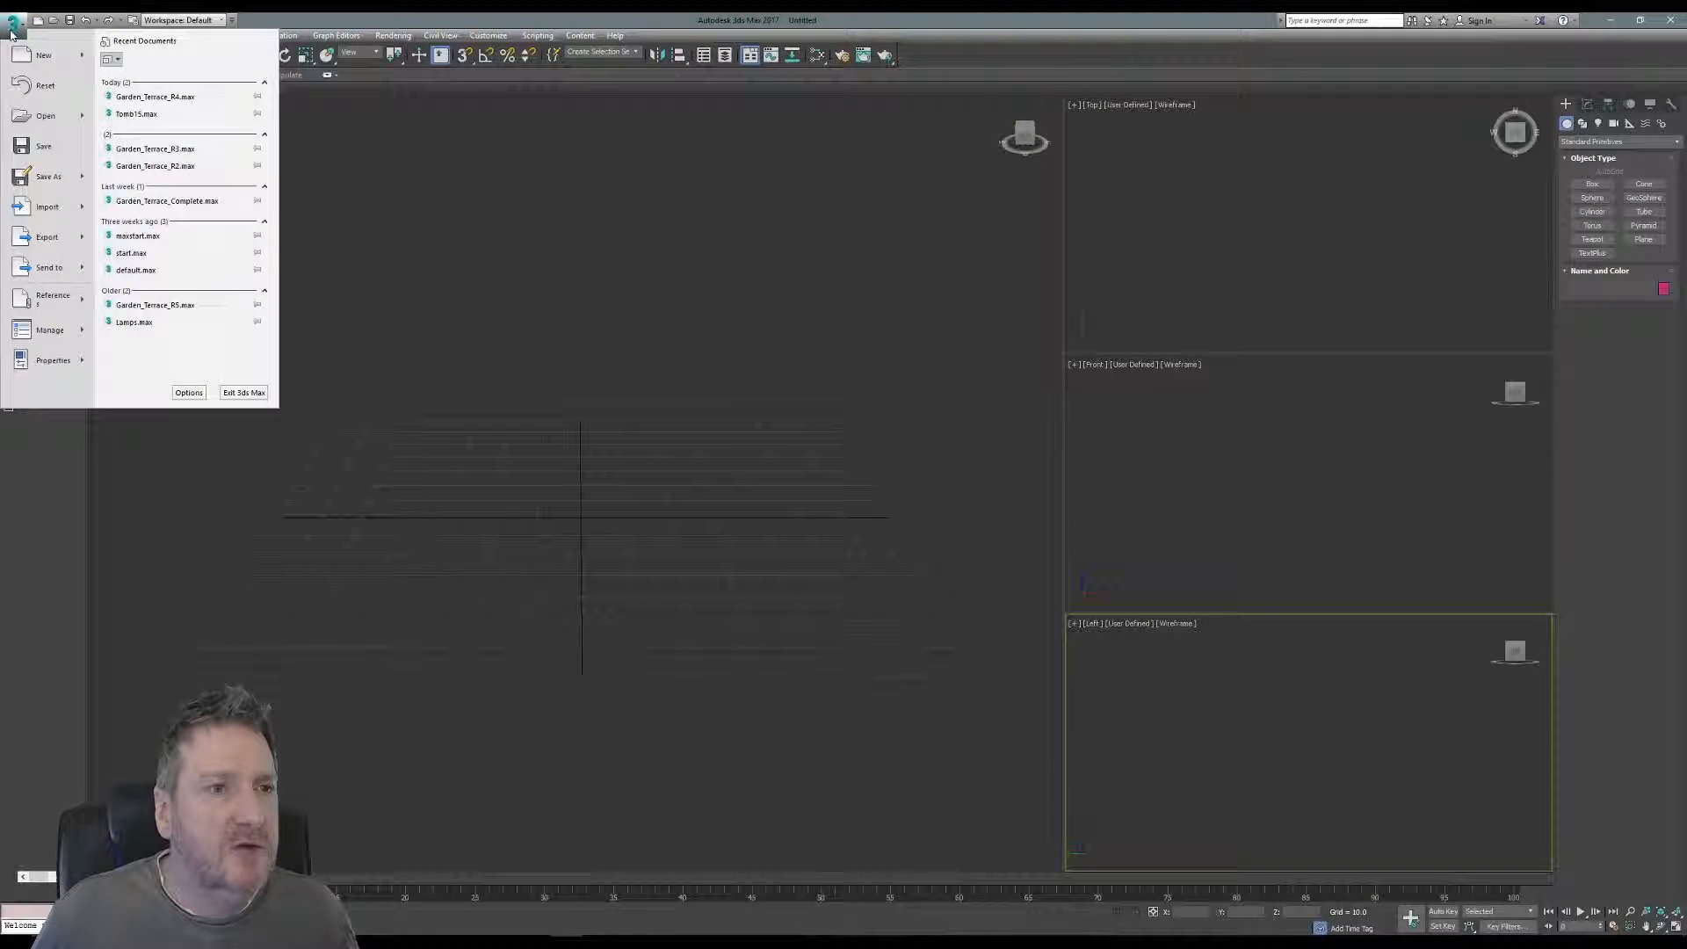
click(176, 98)
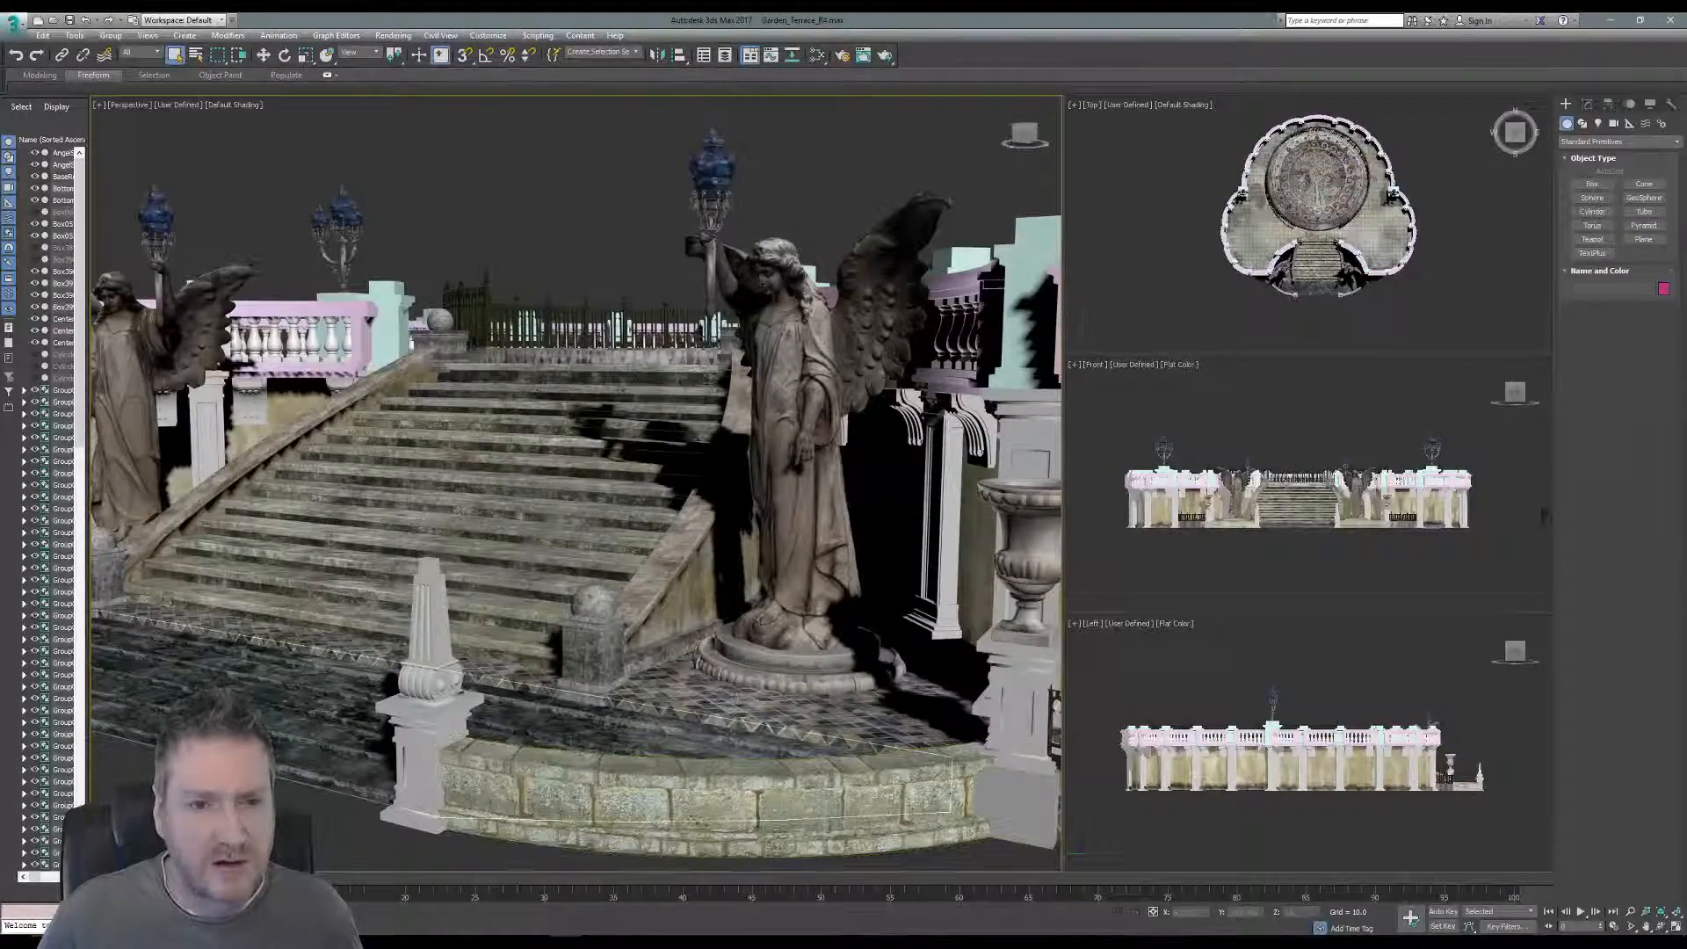
click(1661, 929)
drag(635, 586, 665, 534)
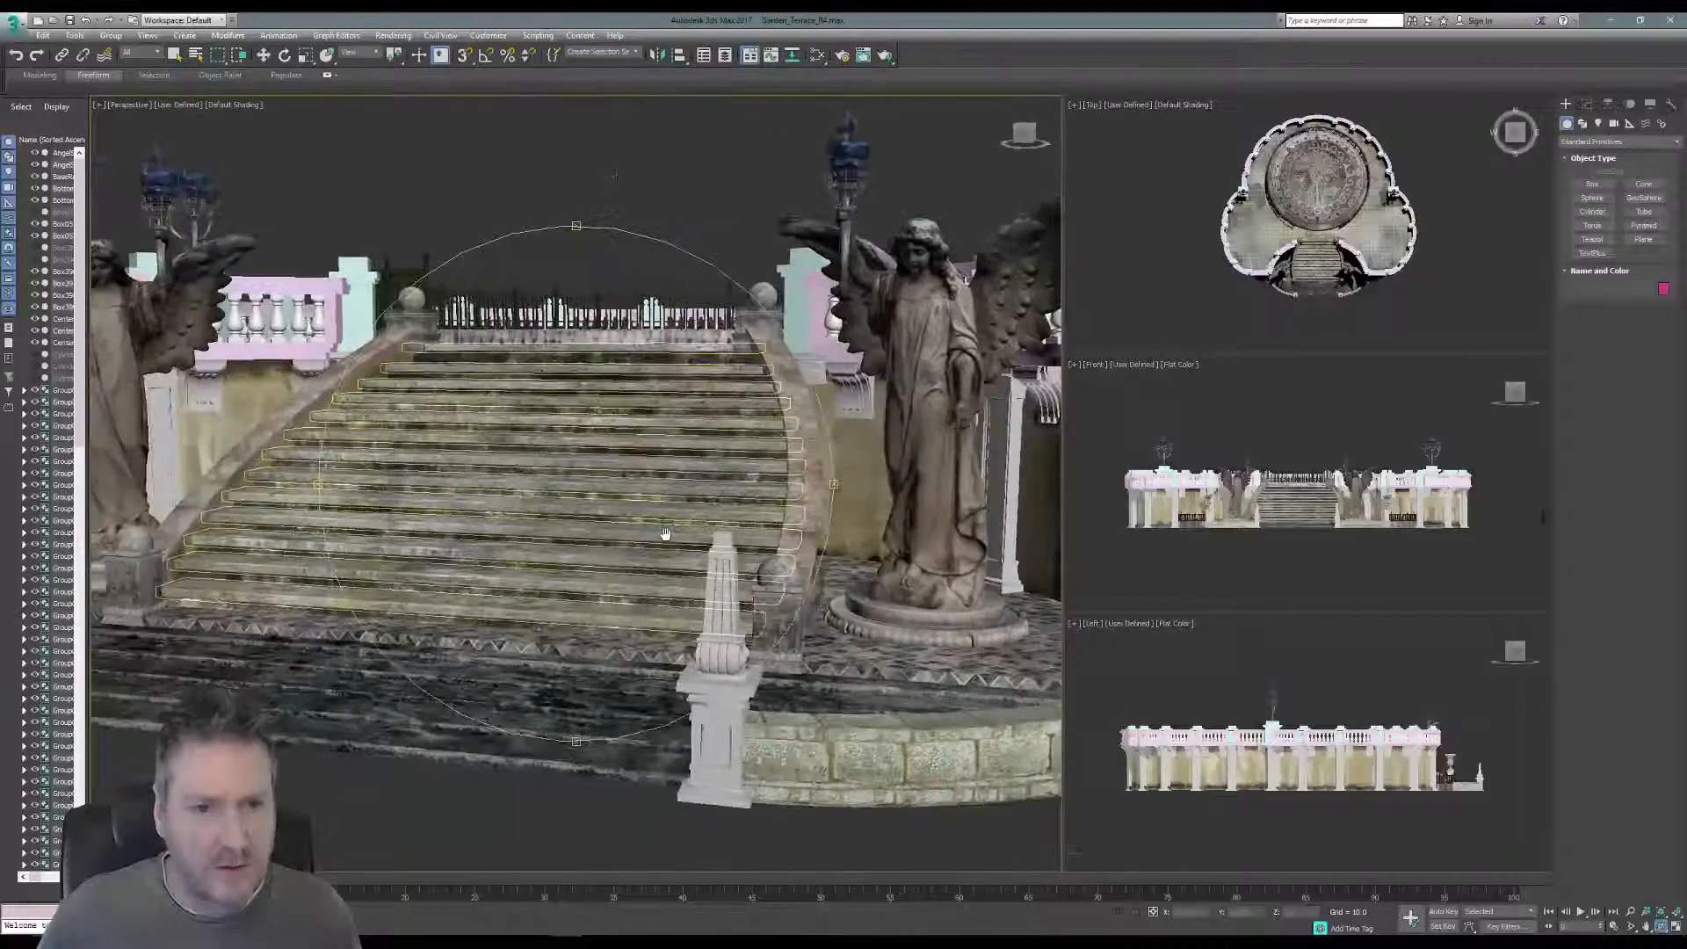
middle_drag(665, 534, 473, 512)
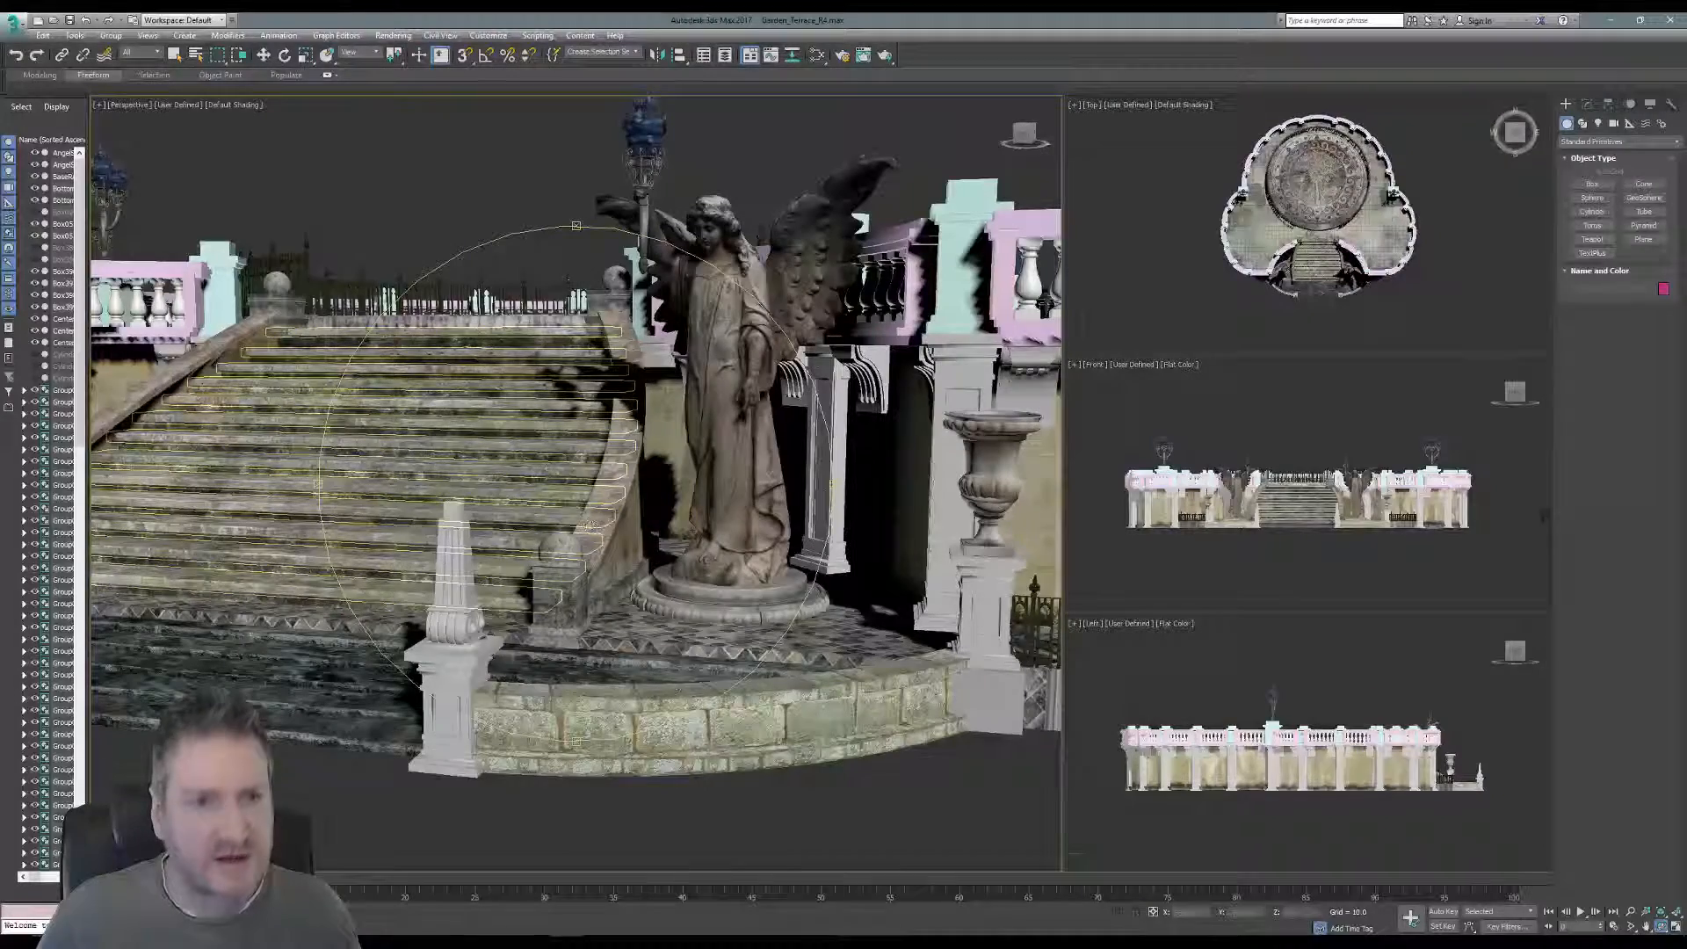
Switch to Mari, open the LowerStairBorderRight project and add a new paint layer above the existing ones
click(1611, 19)
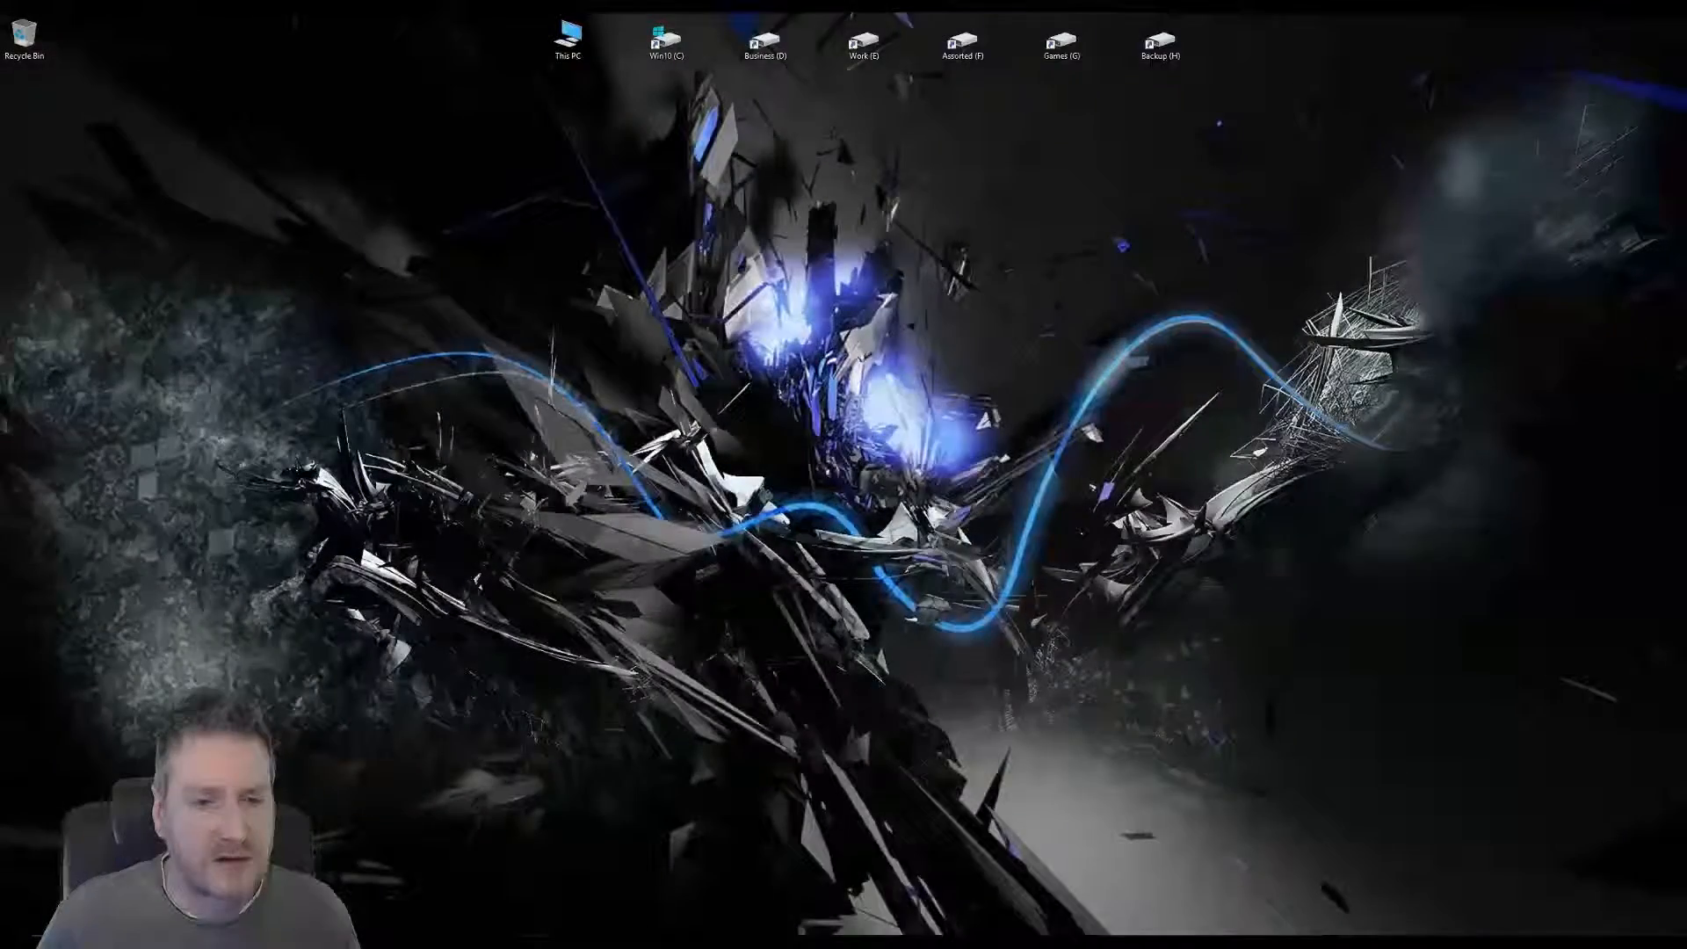
key(alt+Tab)
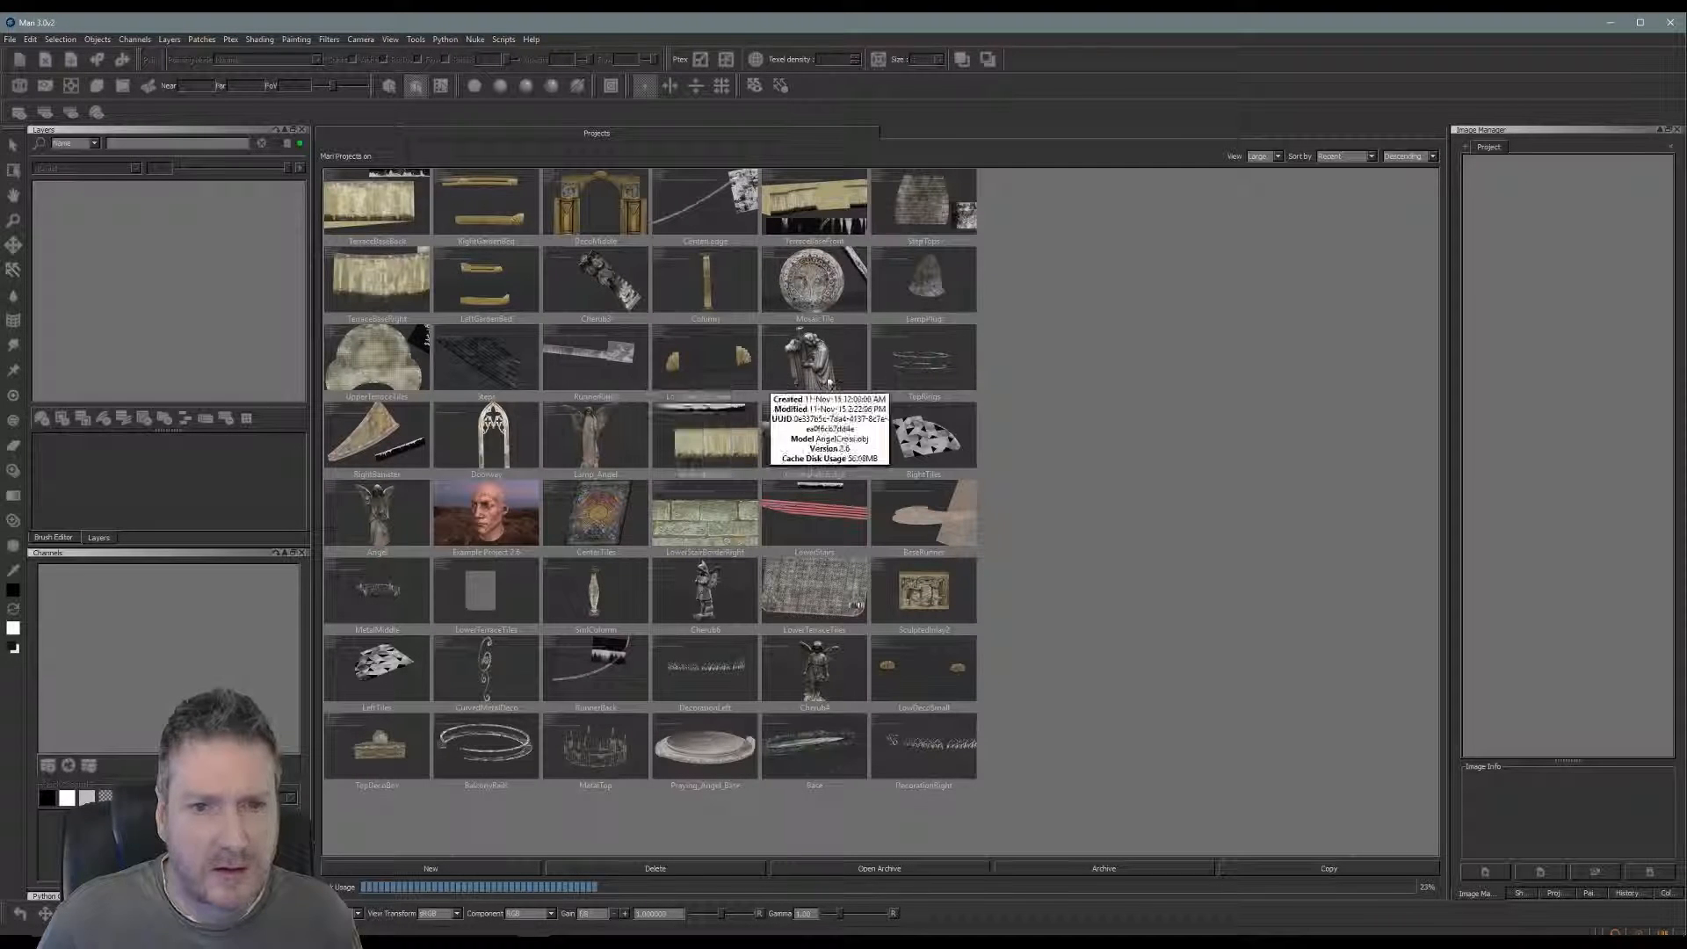
click(706, 528)
double_click(705, 525)
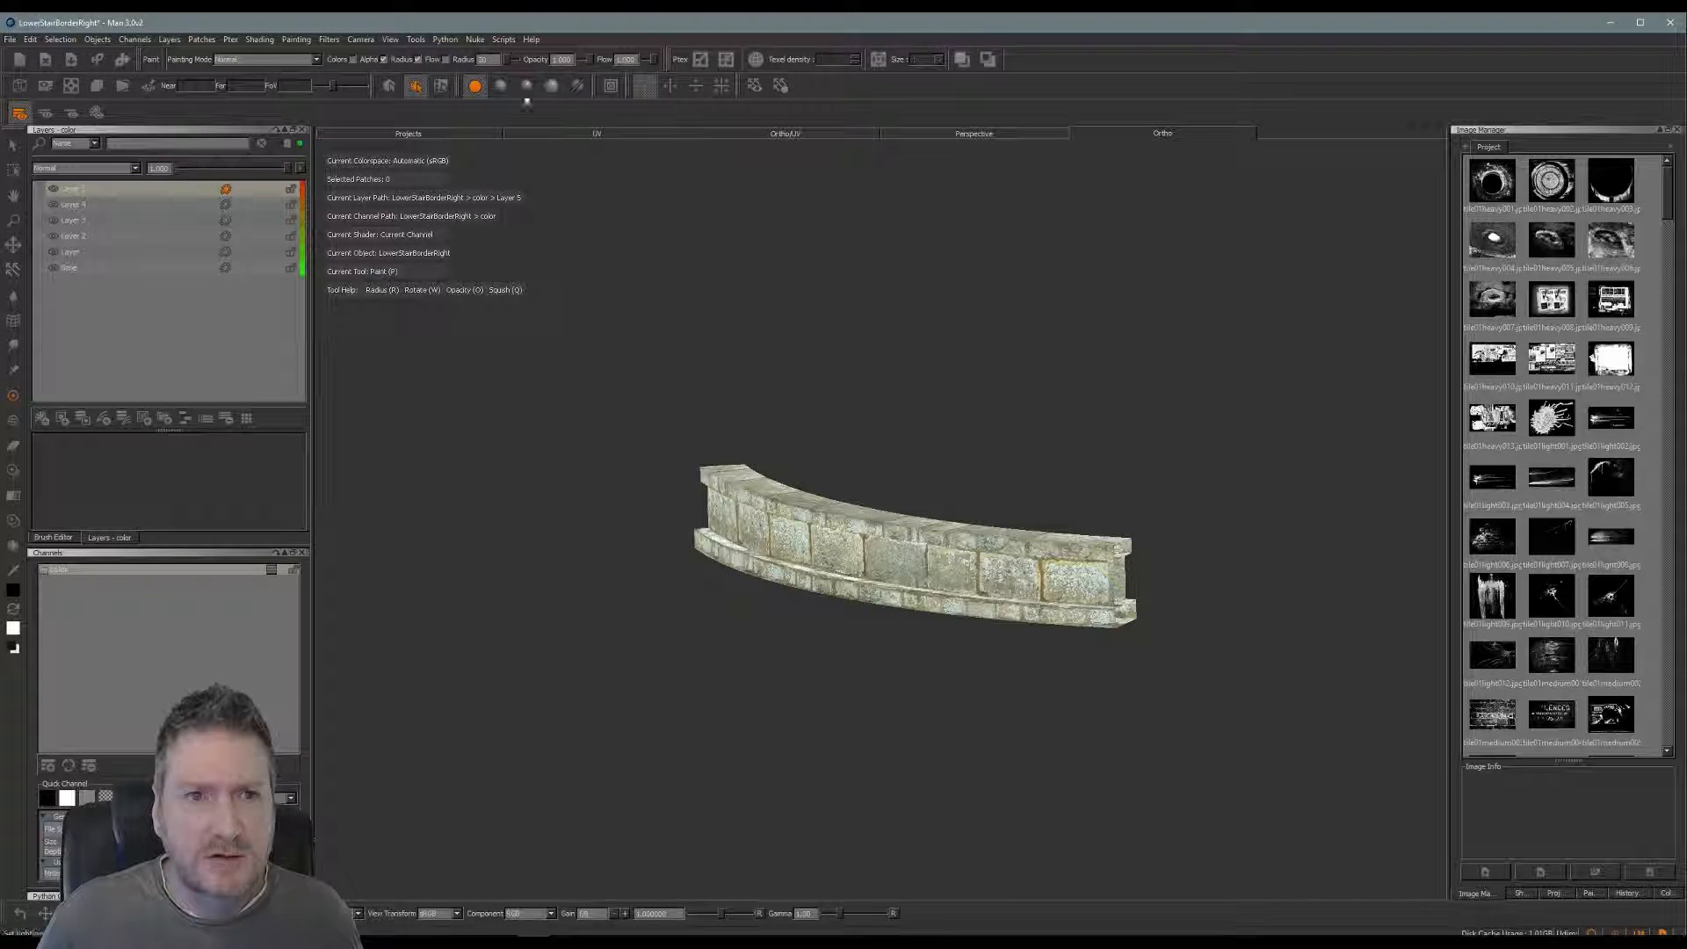
mouse_move(911, 410)
alt+mouse_down()
mouse_move(1002, 384)
mouse_move(862, 399)
alt+mouse_up()
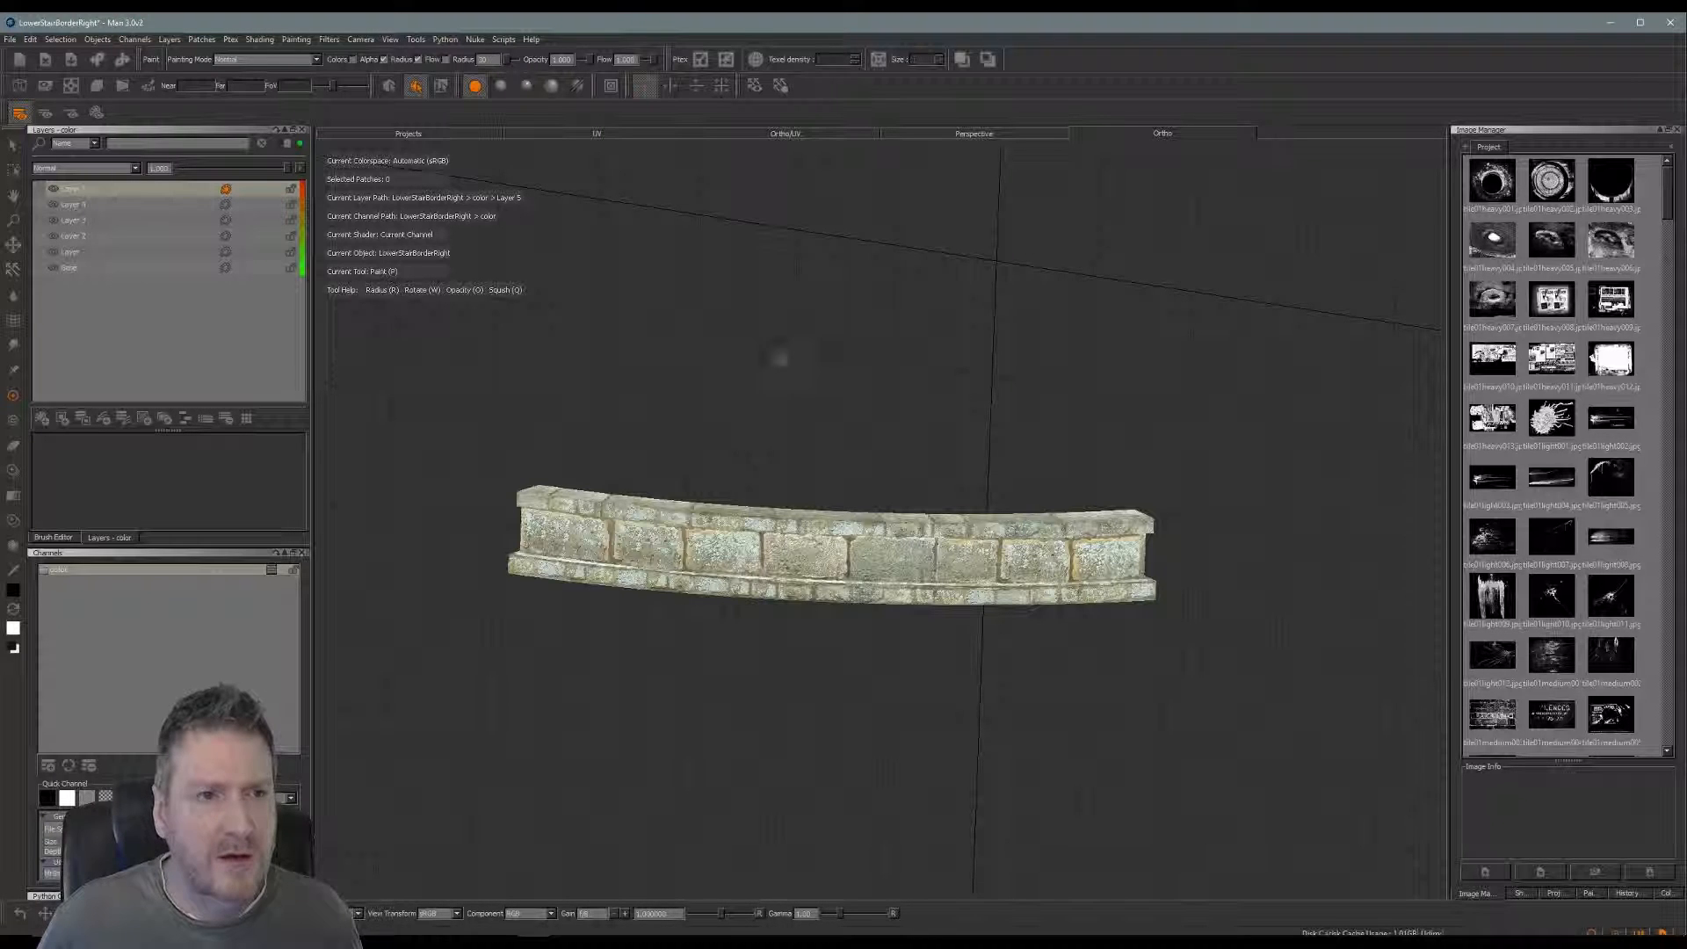
key(ctrl+l)
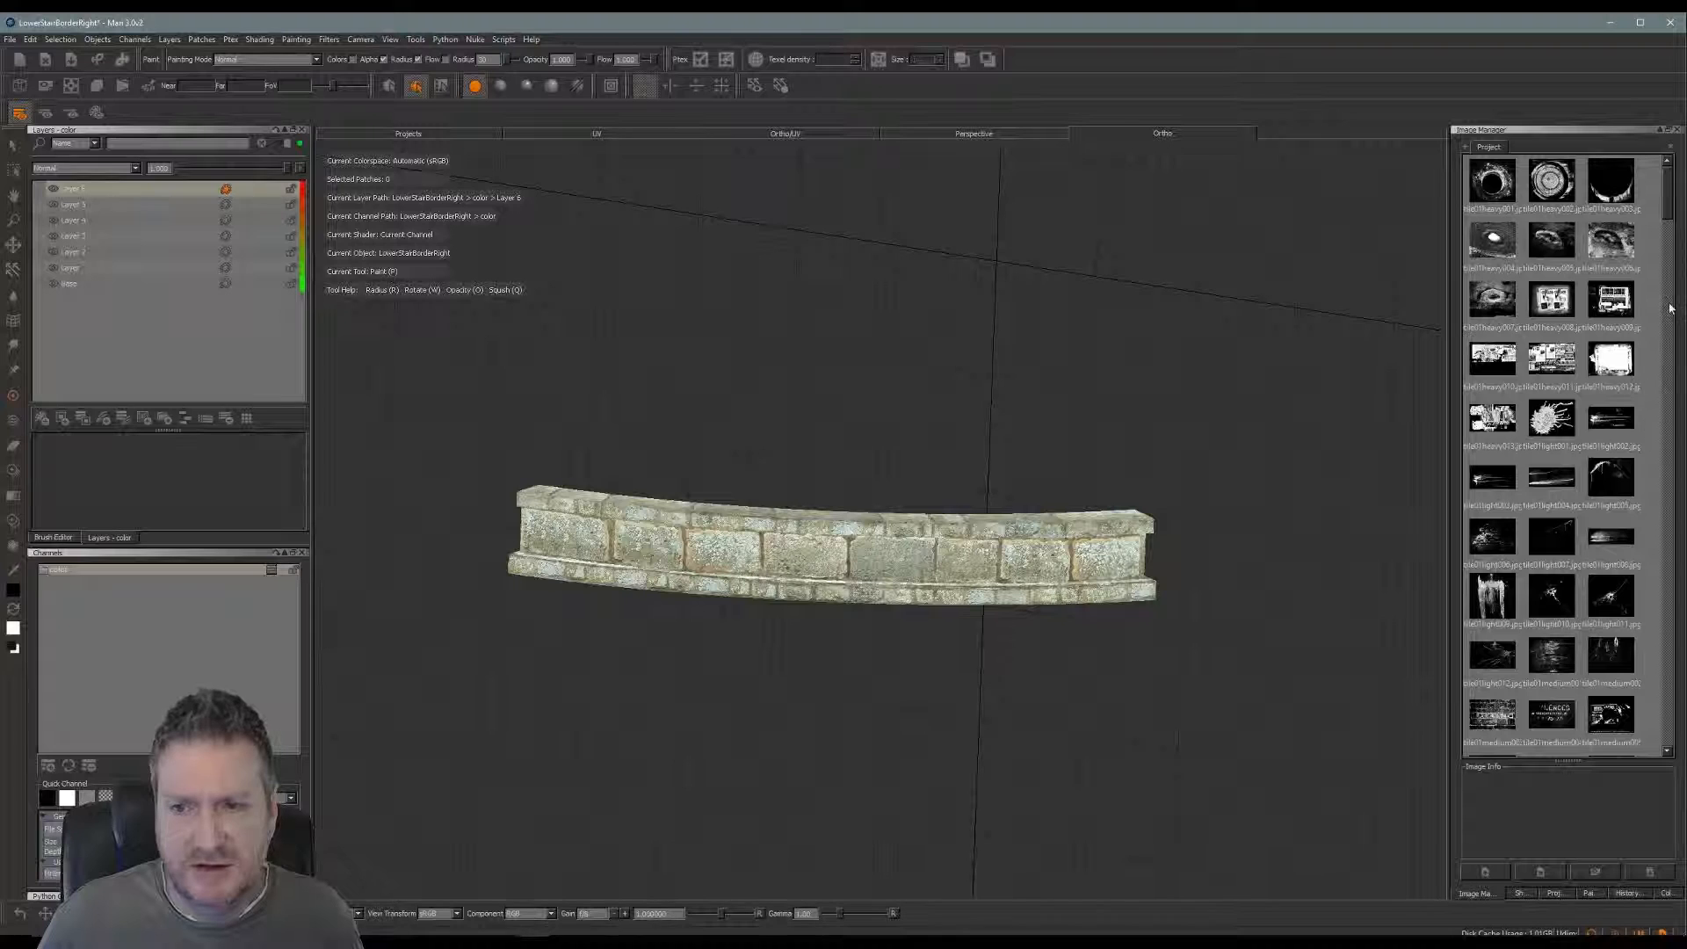
Try framed grunge images from the tile01medium set as Paint Through projections over the stone wall
scroll(1669, 227, down, 3)
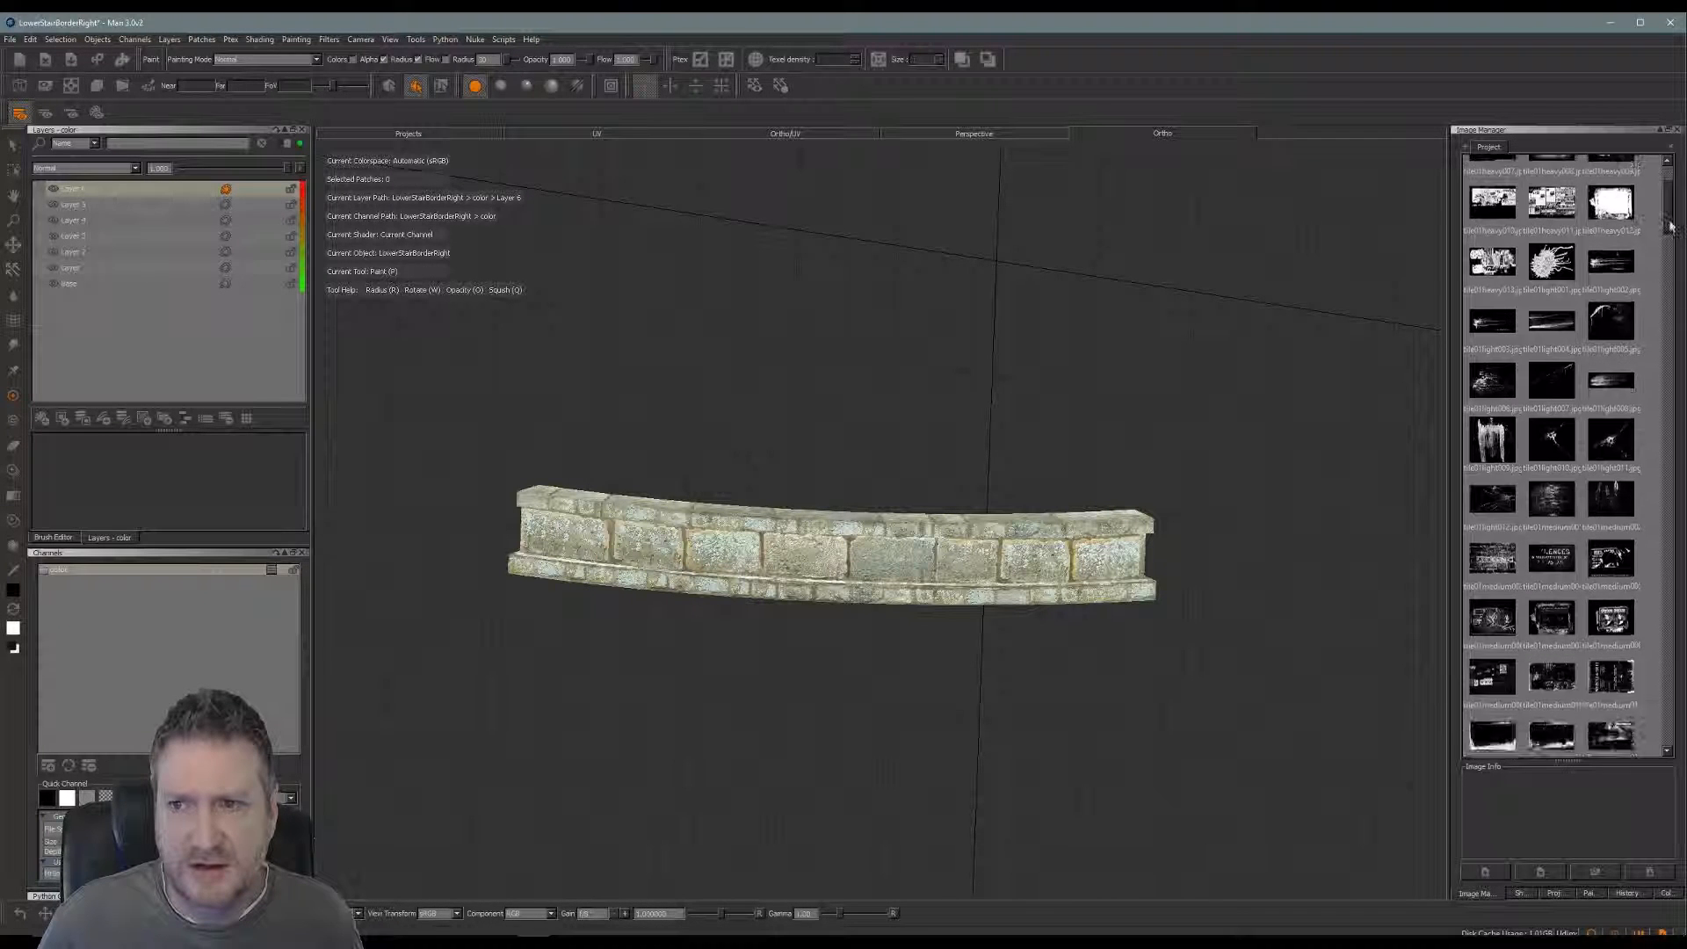
scroll(1670, 226, down, 4)
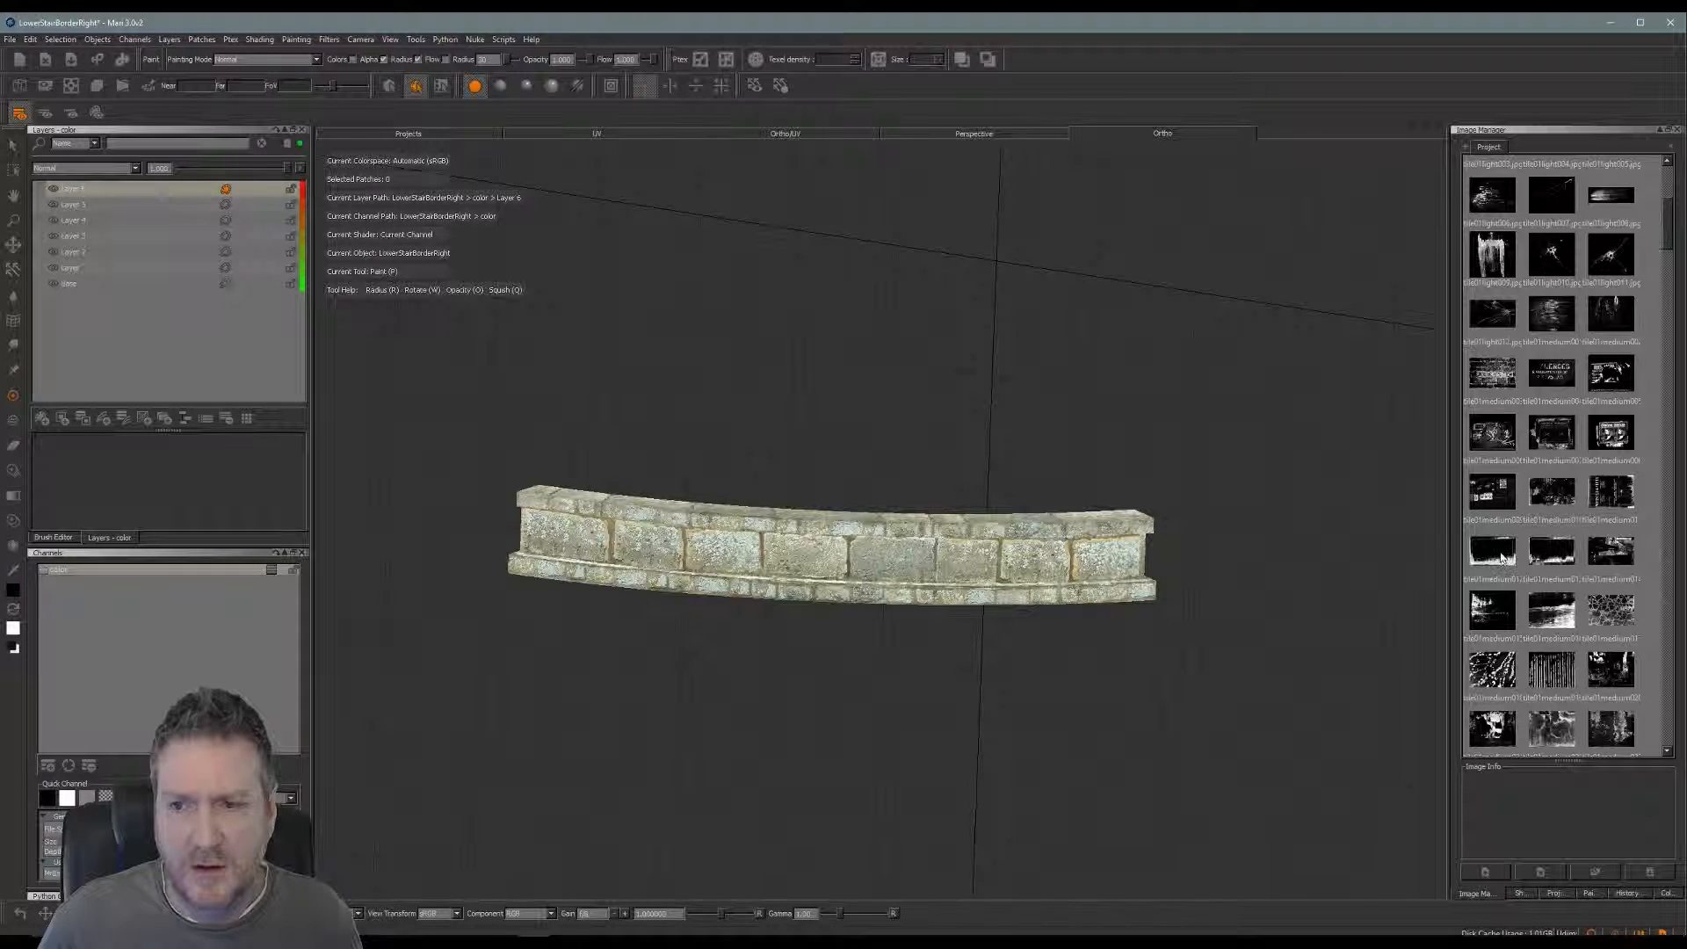
mouse_move(1502, 558)
mouse_down()
mouse_move(1130, 501)
mouse_move(1118, 472)
mouse_move(1337, 516)
mouse_move(1348, 678)
mouse_move(1441, 672)
mouse_up()
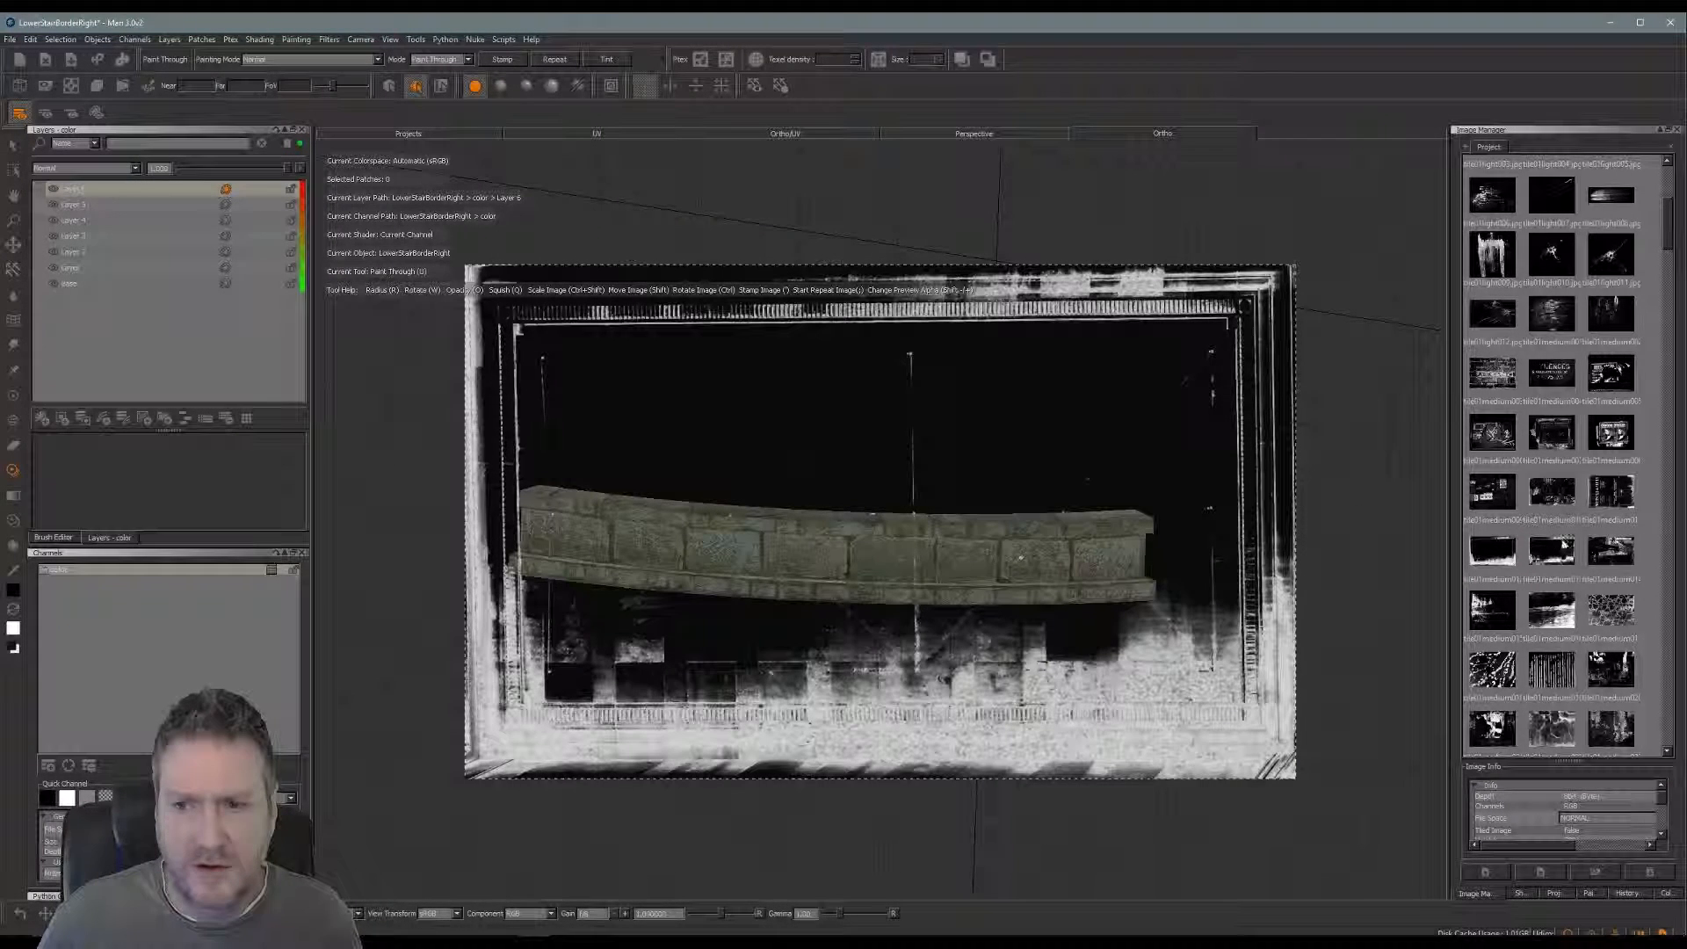
drag(1554, 549, 1171, 511)
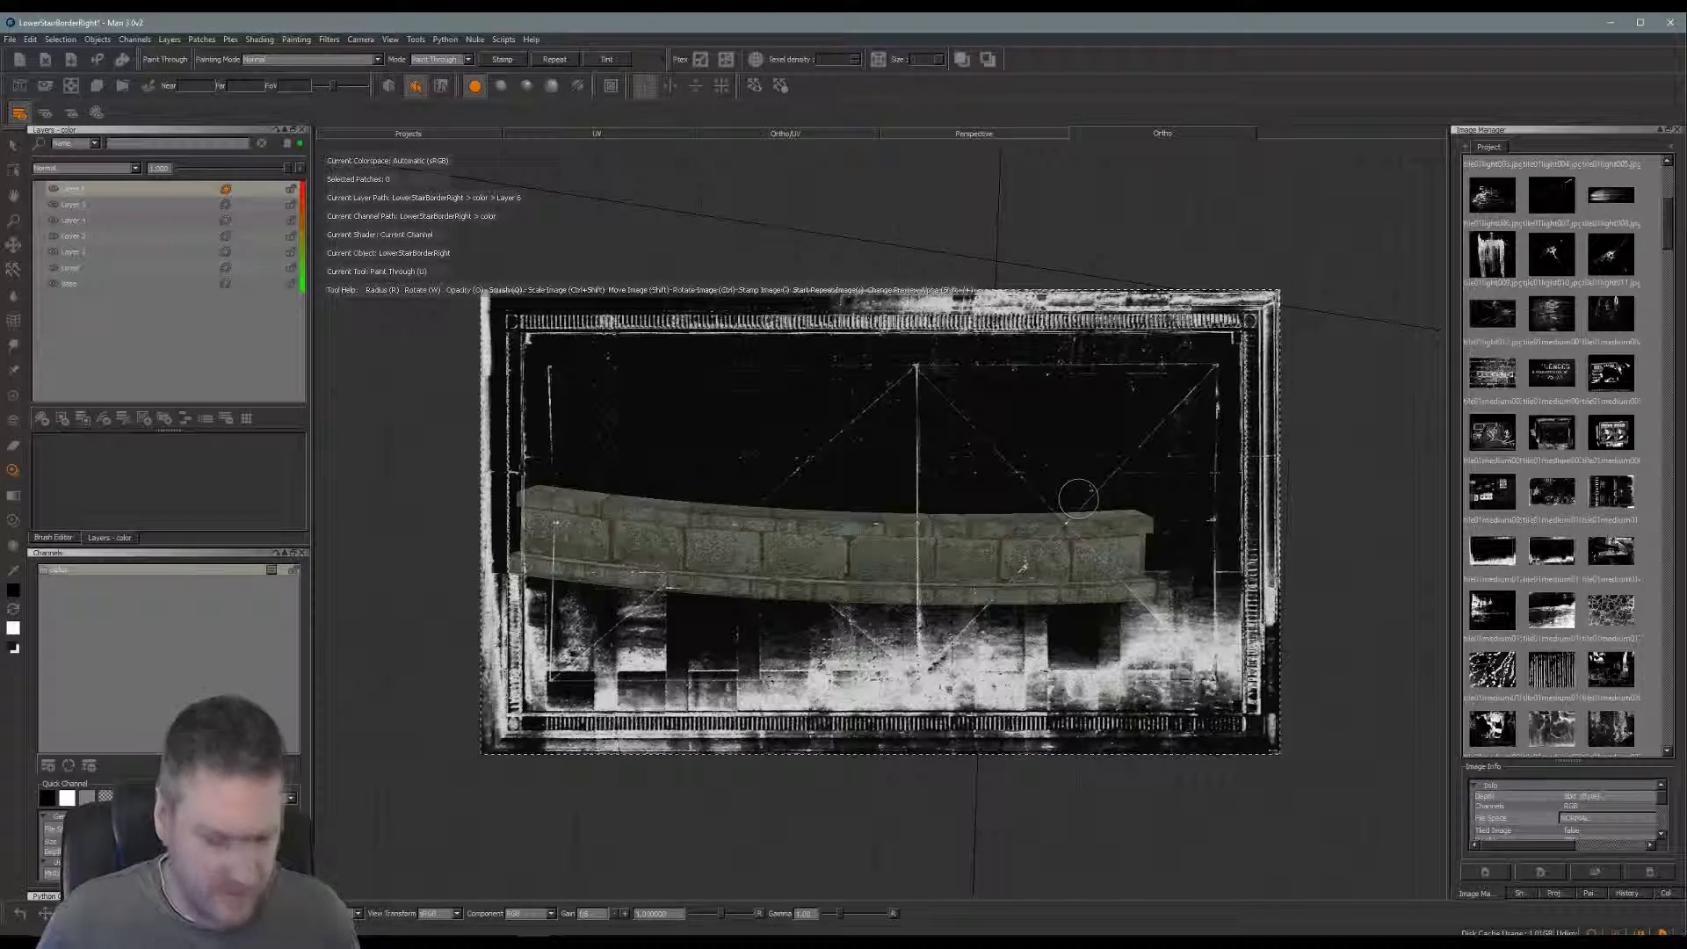
shift+drag(1066, 489, 1044, 245)
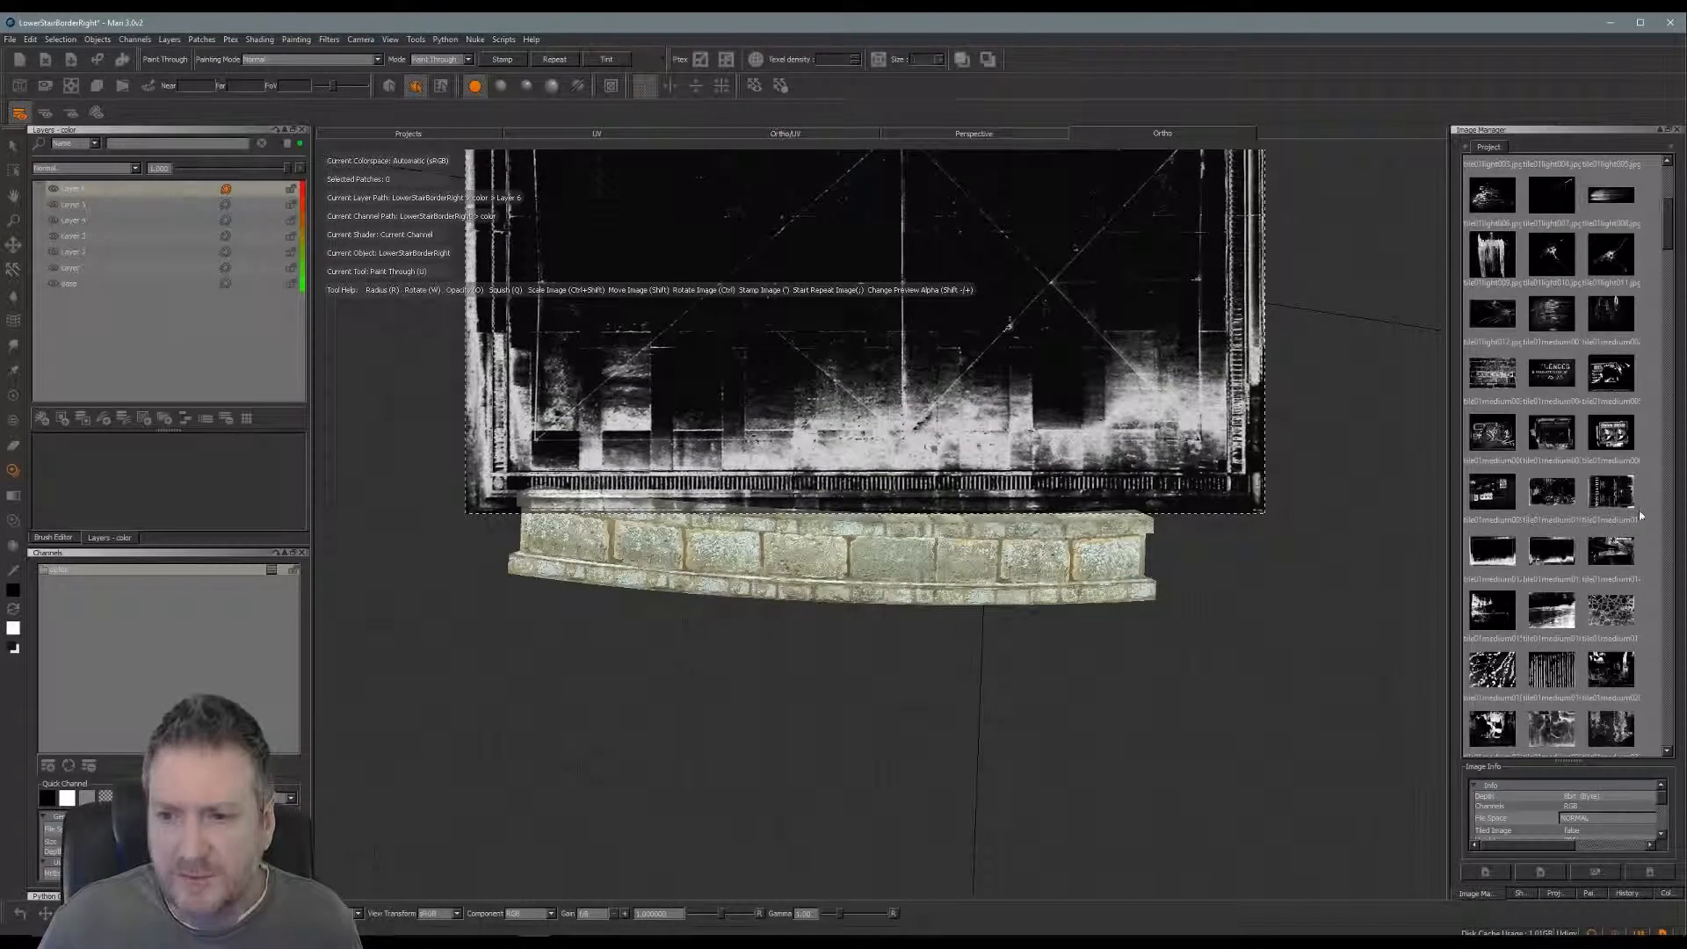
Load the tile02heavy015 grunge image for Paint Through, shrink it and place it along the wall's upper edge
drag(1669, 231, 1661, 279)
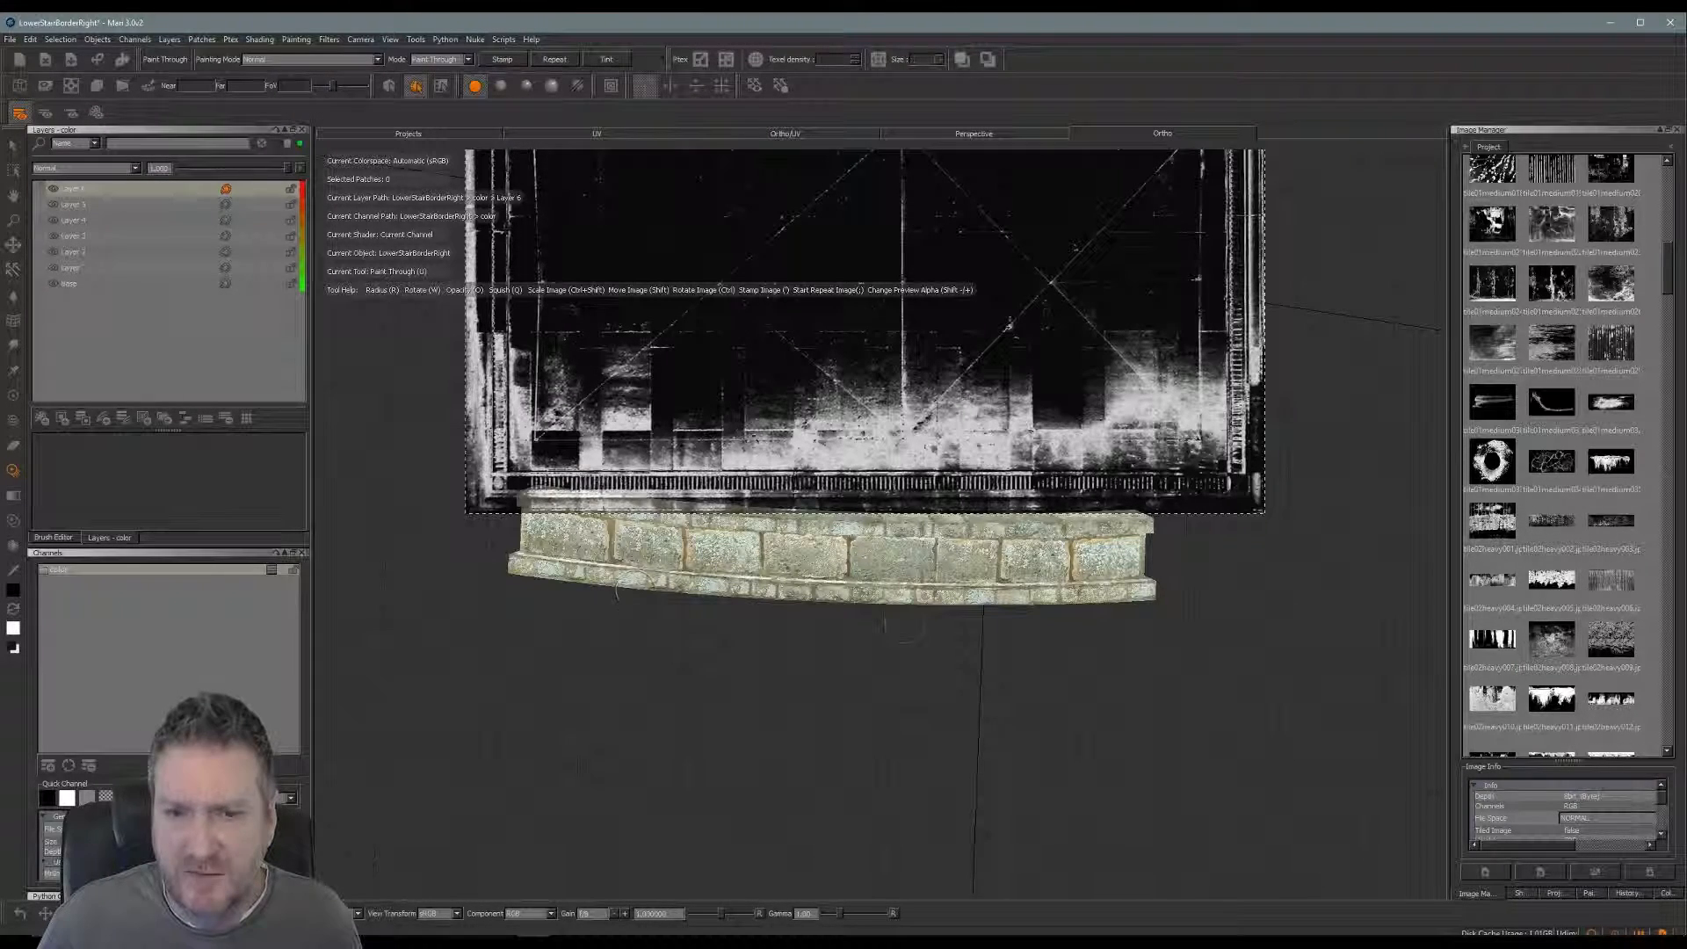
drag(1666, 276, 1669, 303)
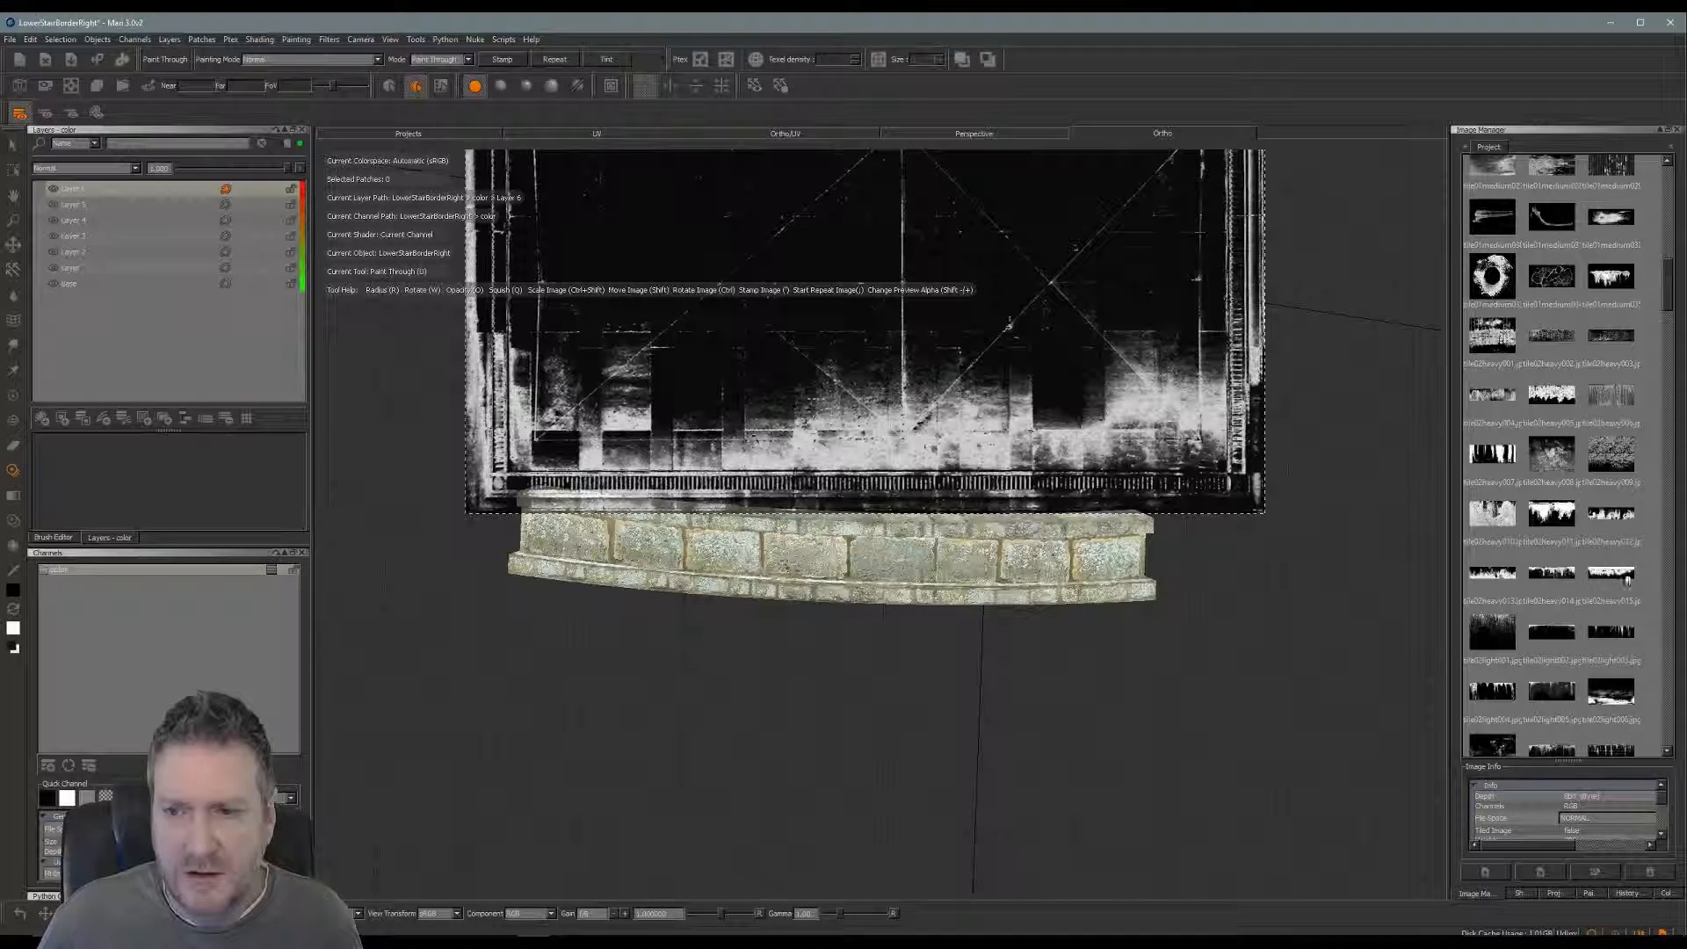
drag(1614, 576, 1094, 460)
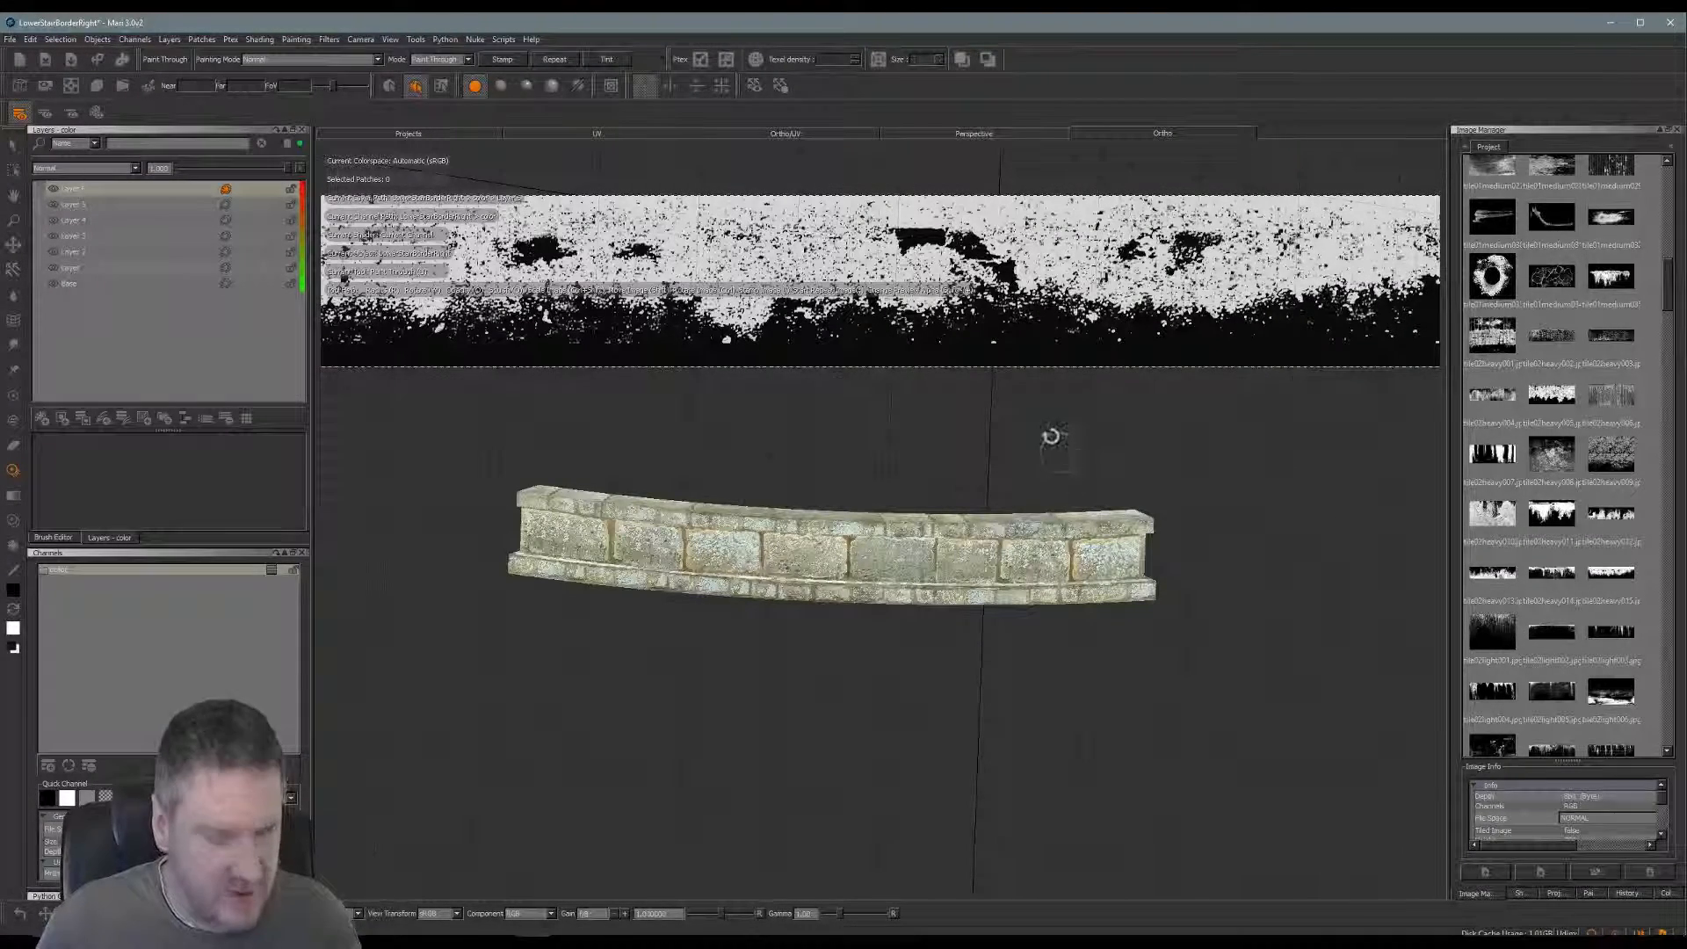
ctrl+shift+drag(1082, 317, 1085, 297)
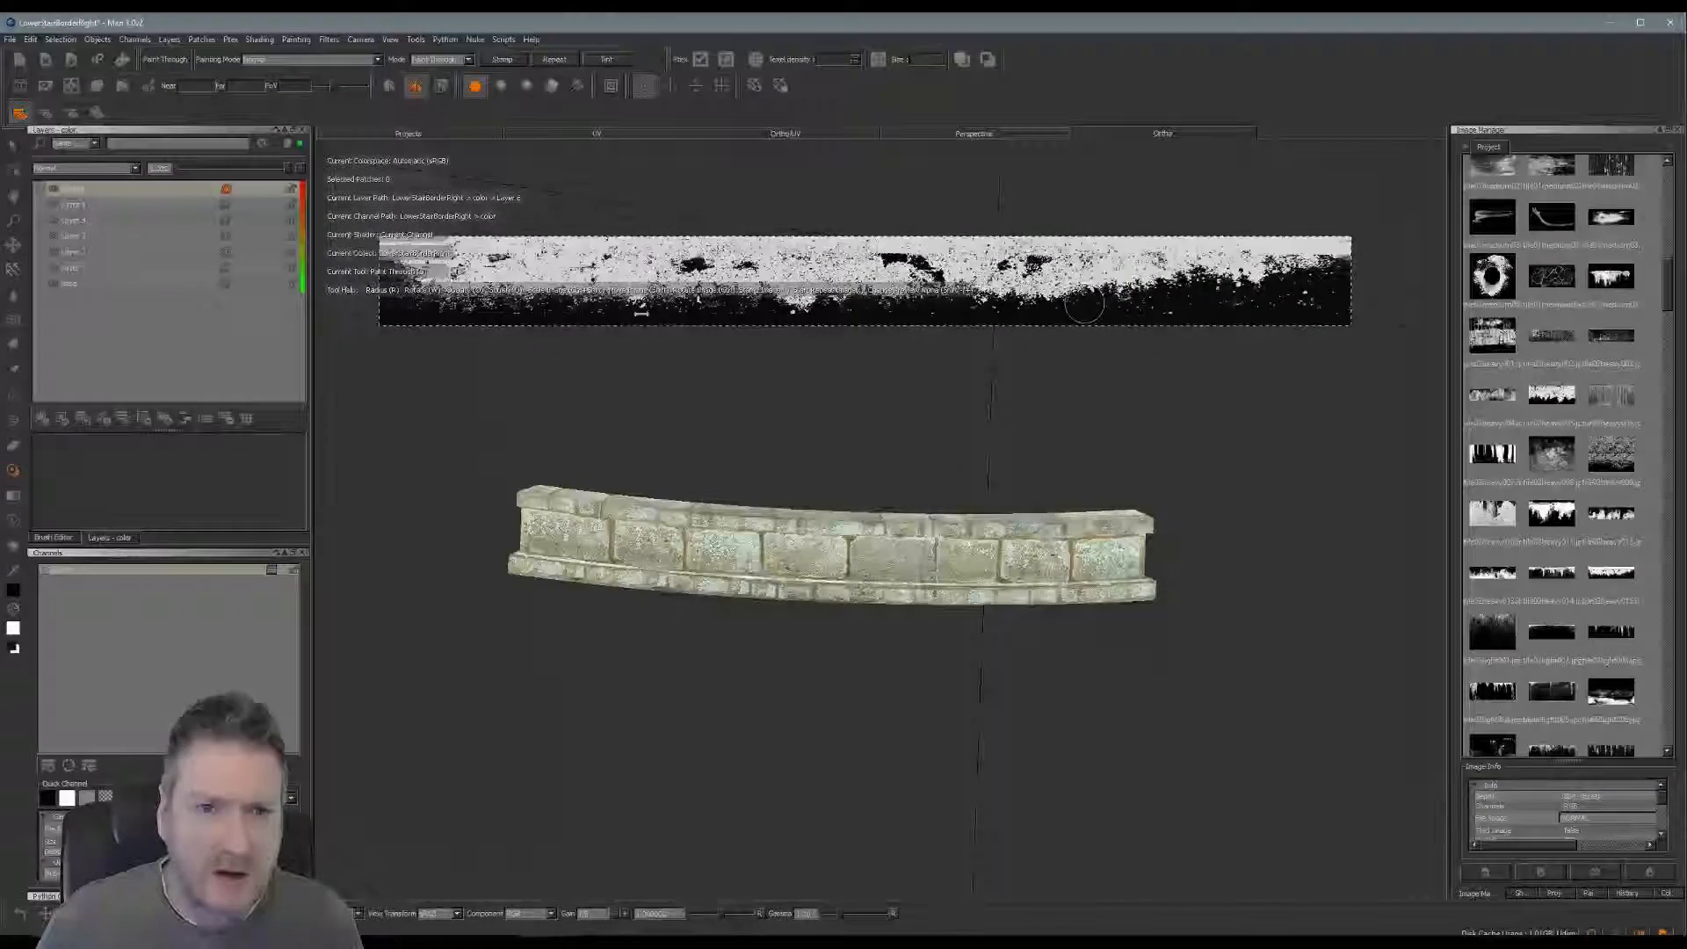
mouse_move(778, 303)
shift+mouse_down()
mouse_move(746, 574)
mouse_move(790, 481)
shift+mouse_up()
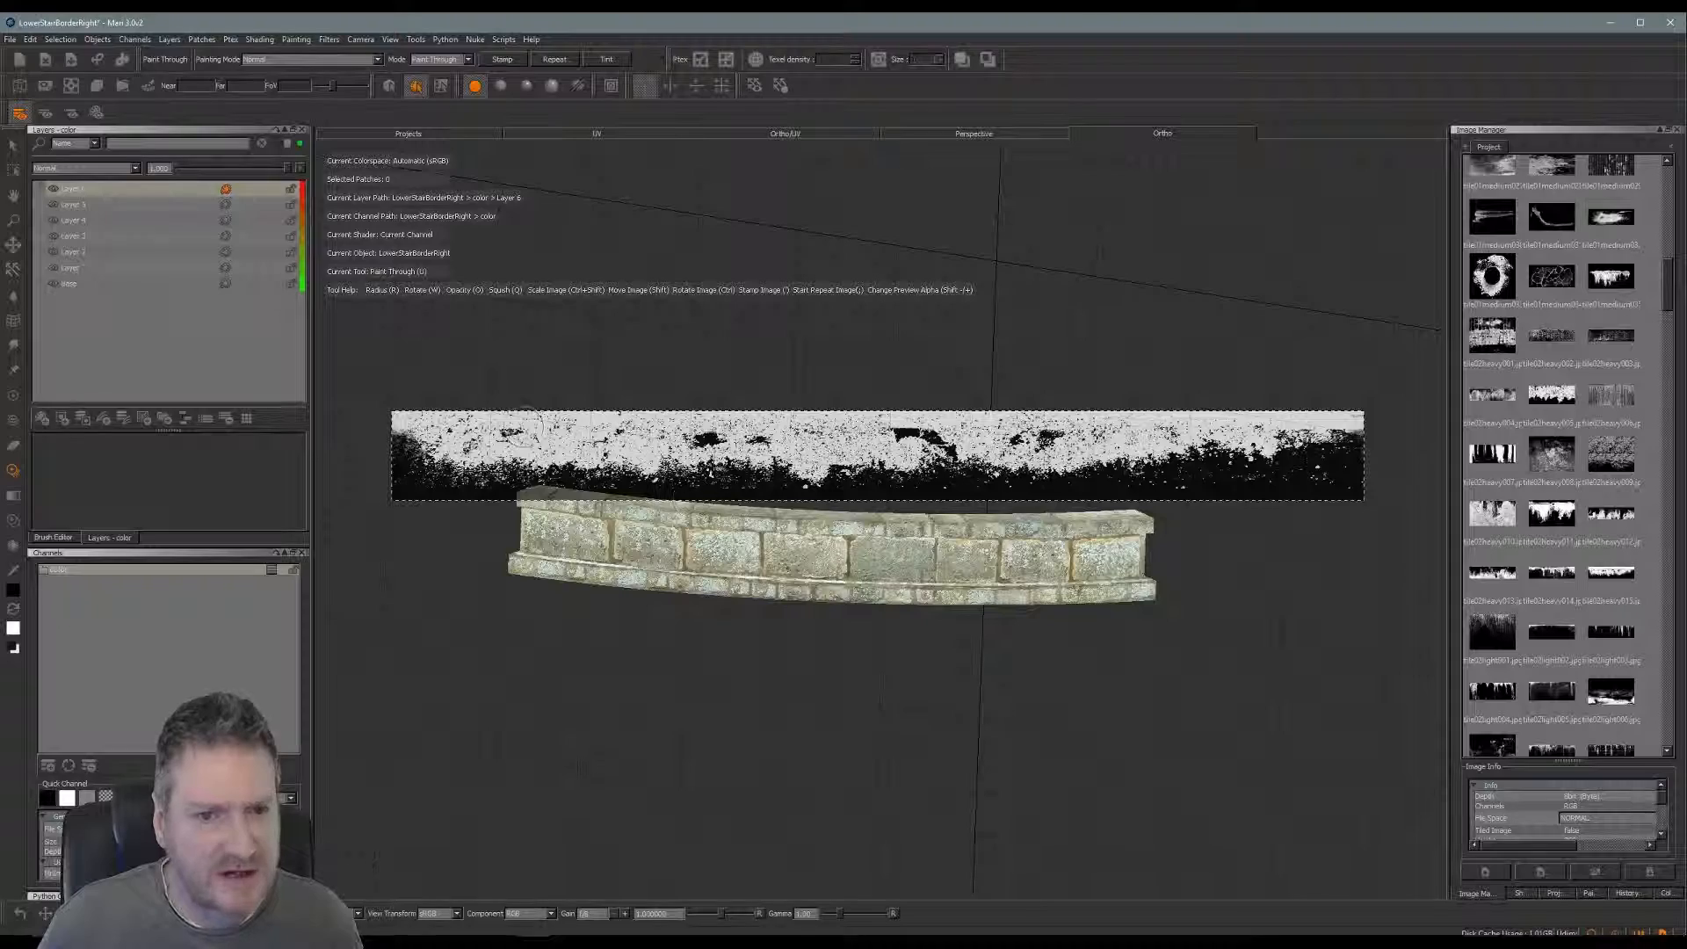
Enable the Edge Mask in the projection settings so faces angled away from the view of the wall are masked
alt+right_drag(667, 667, 830, 619)
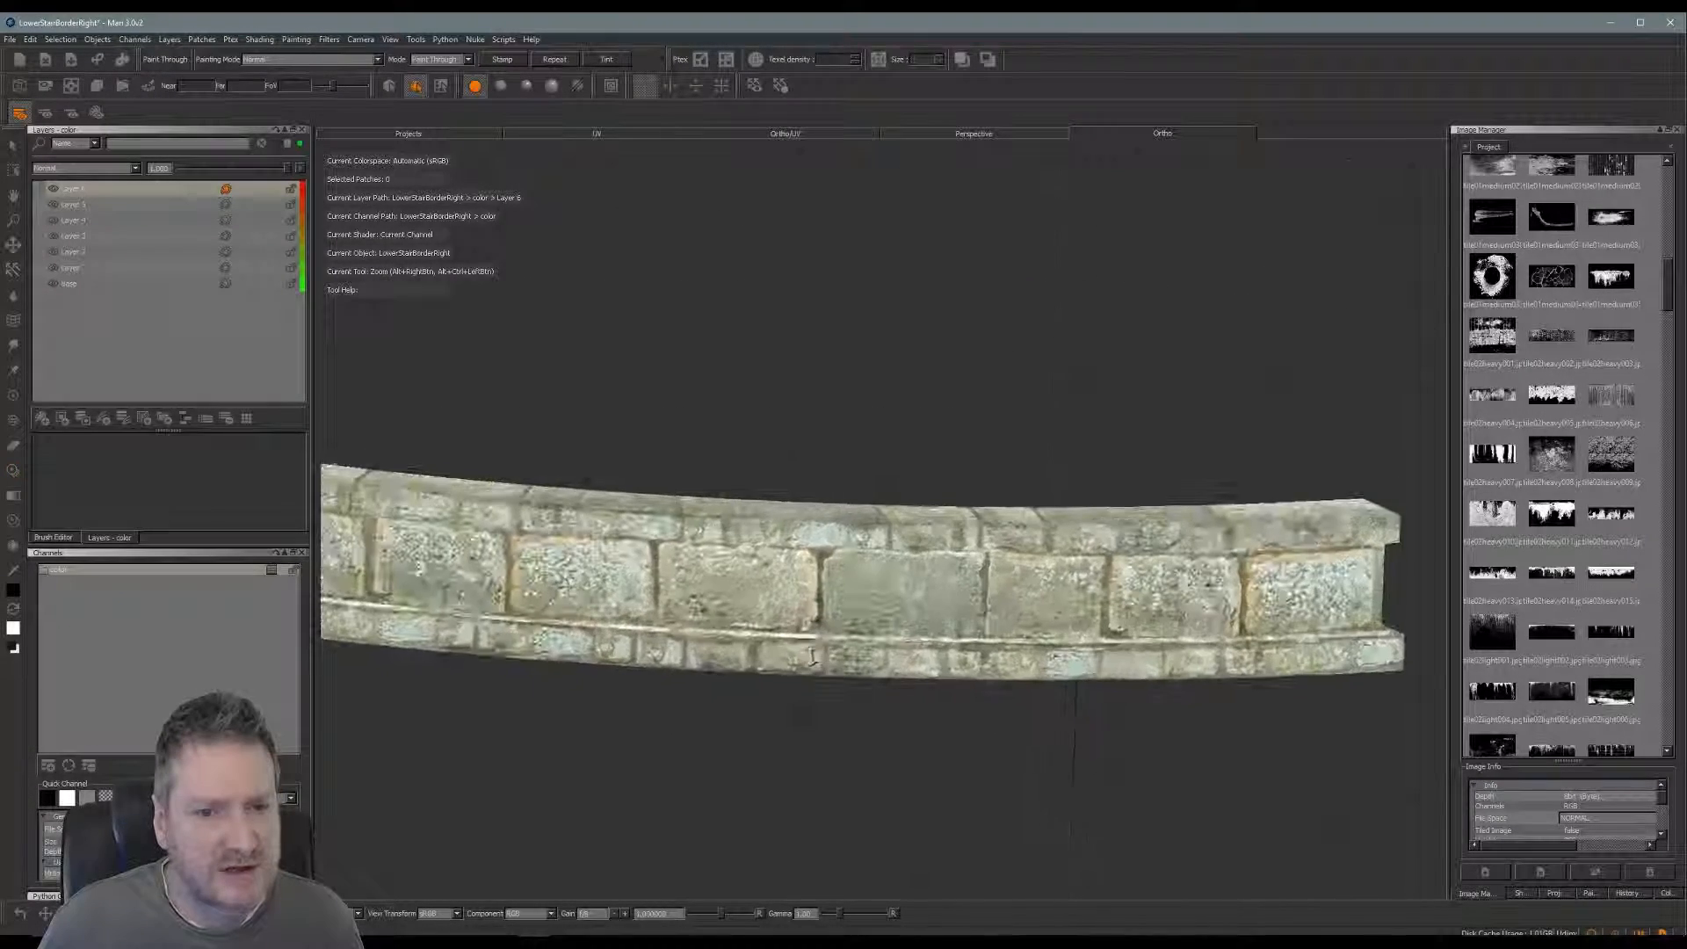
alt+middle_drag(815, 698, 1020, 542)
mouse_move(1020, 542)
alt+mouse_down()
mouse_move(437, 509)
mouse_move(489, 527)
mouse_move(482, 542)
alt+mouse_up()
alt+middle_drag(654, 531, 835, 602)
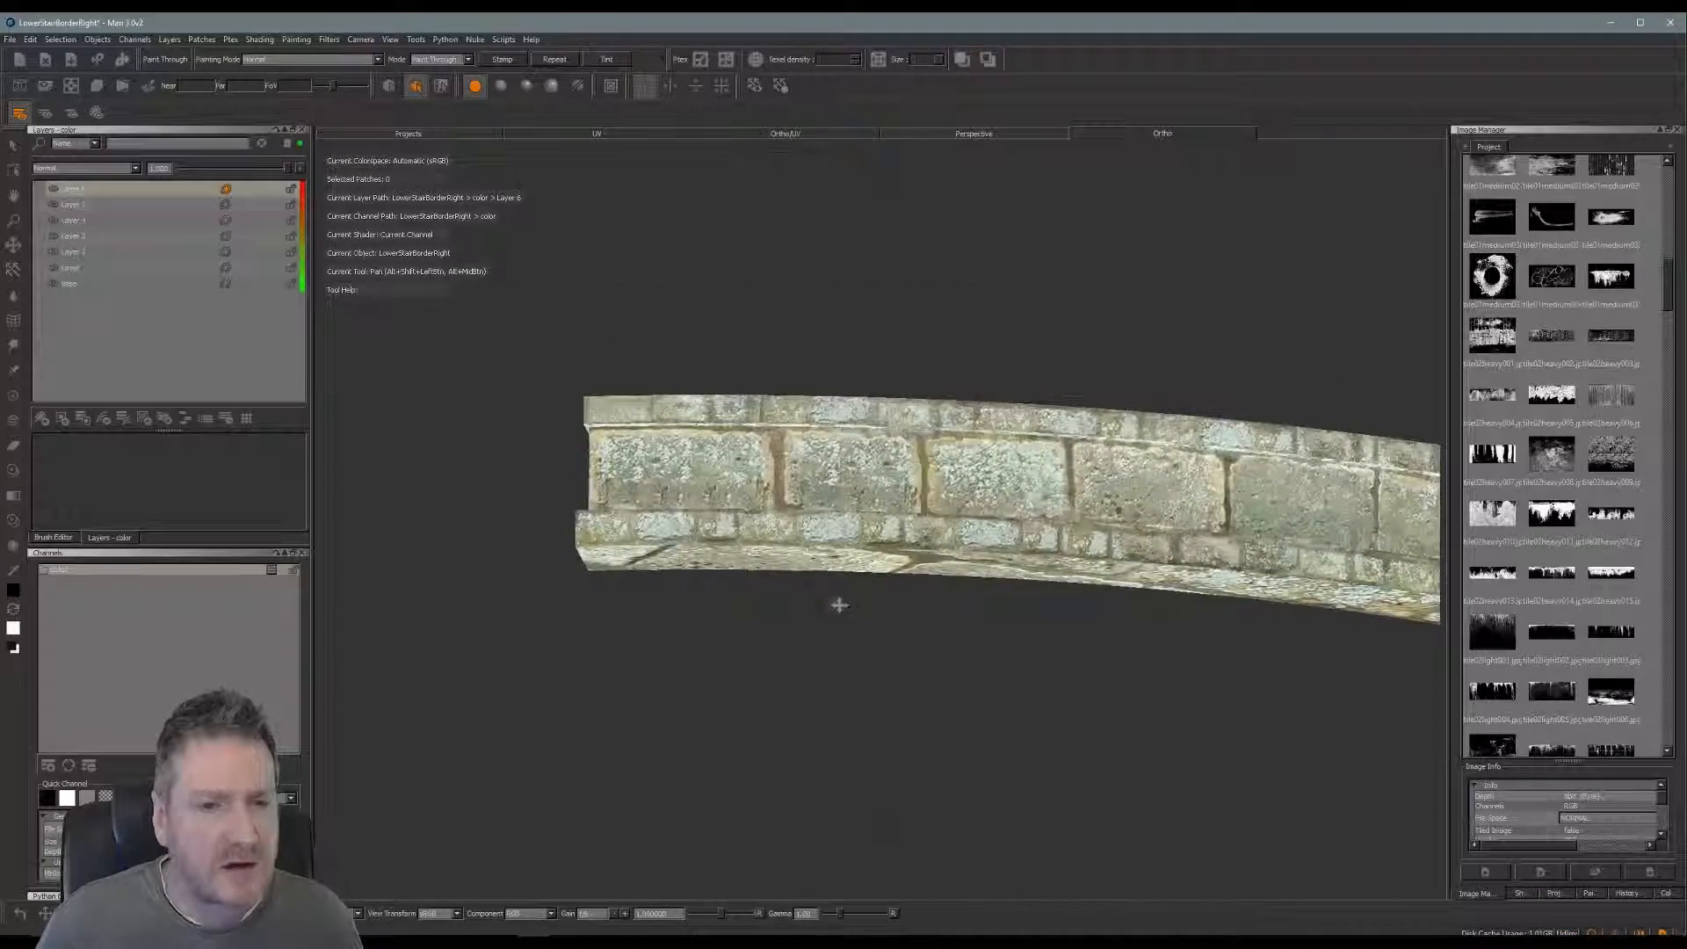
alt+right_drag(688, 582, 700, 584)
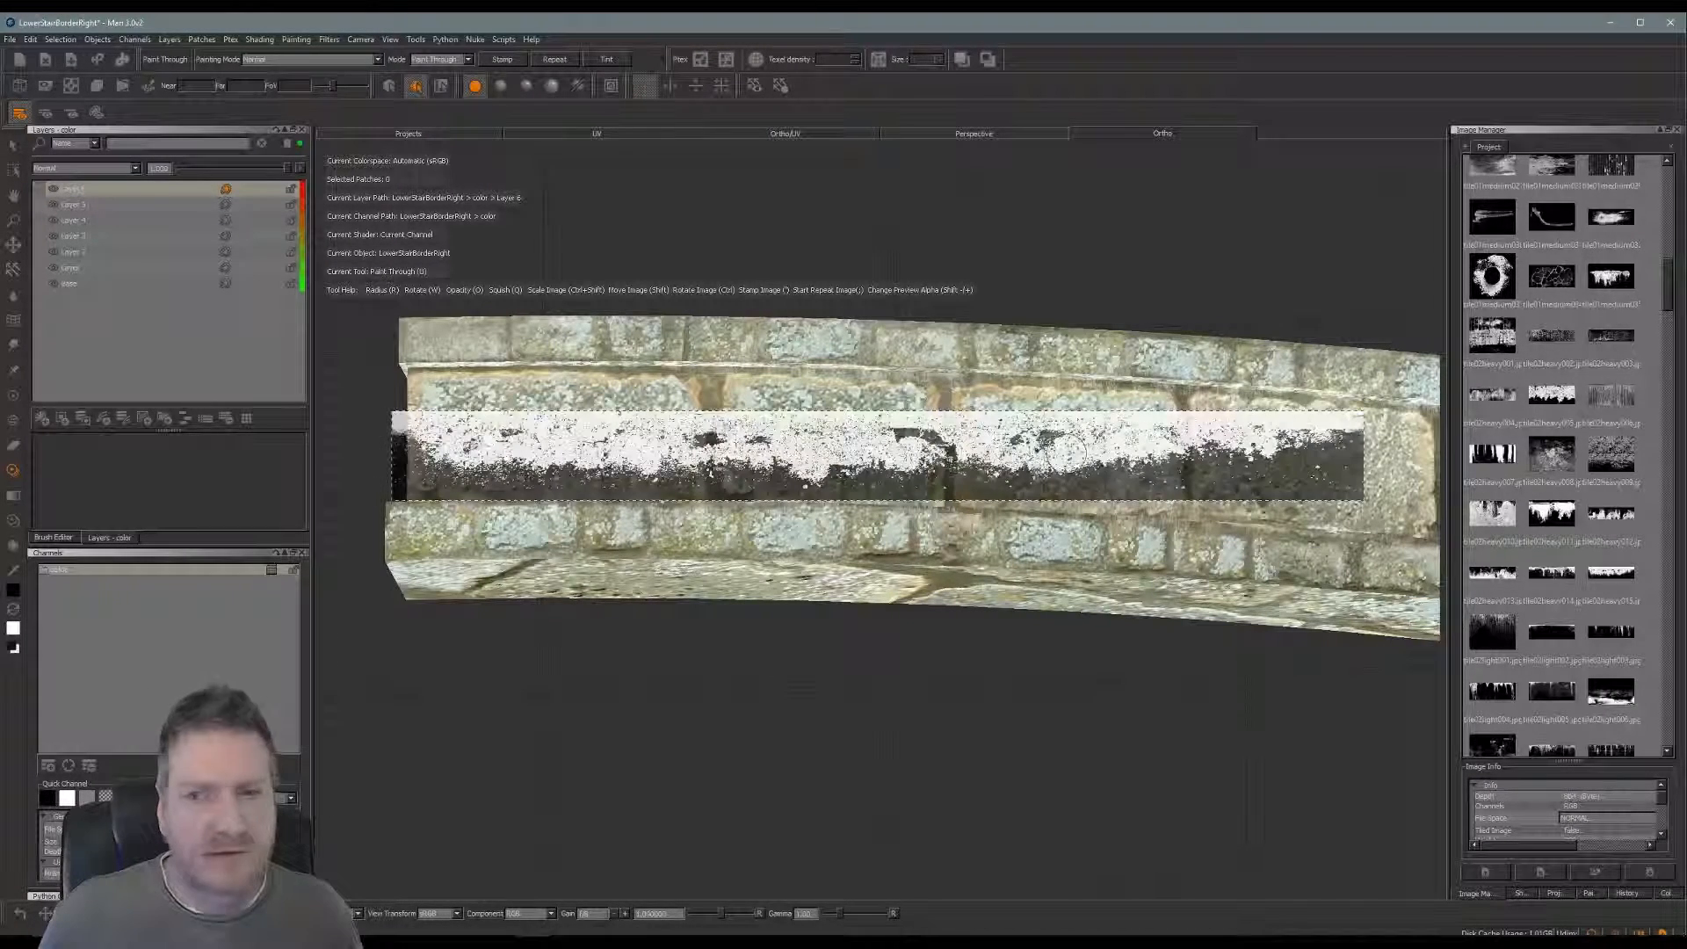
click(1555, 894)
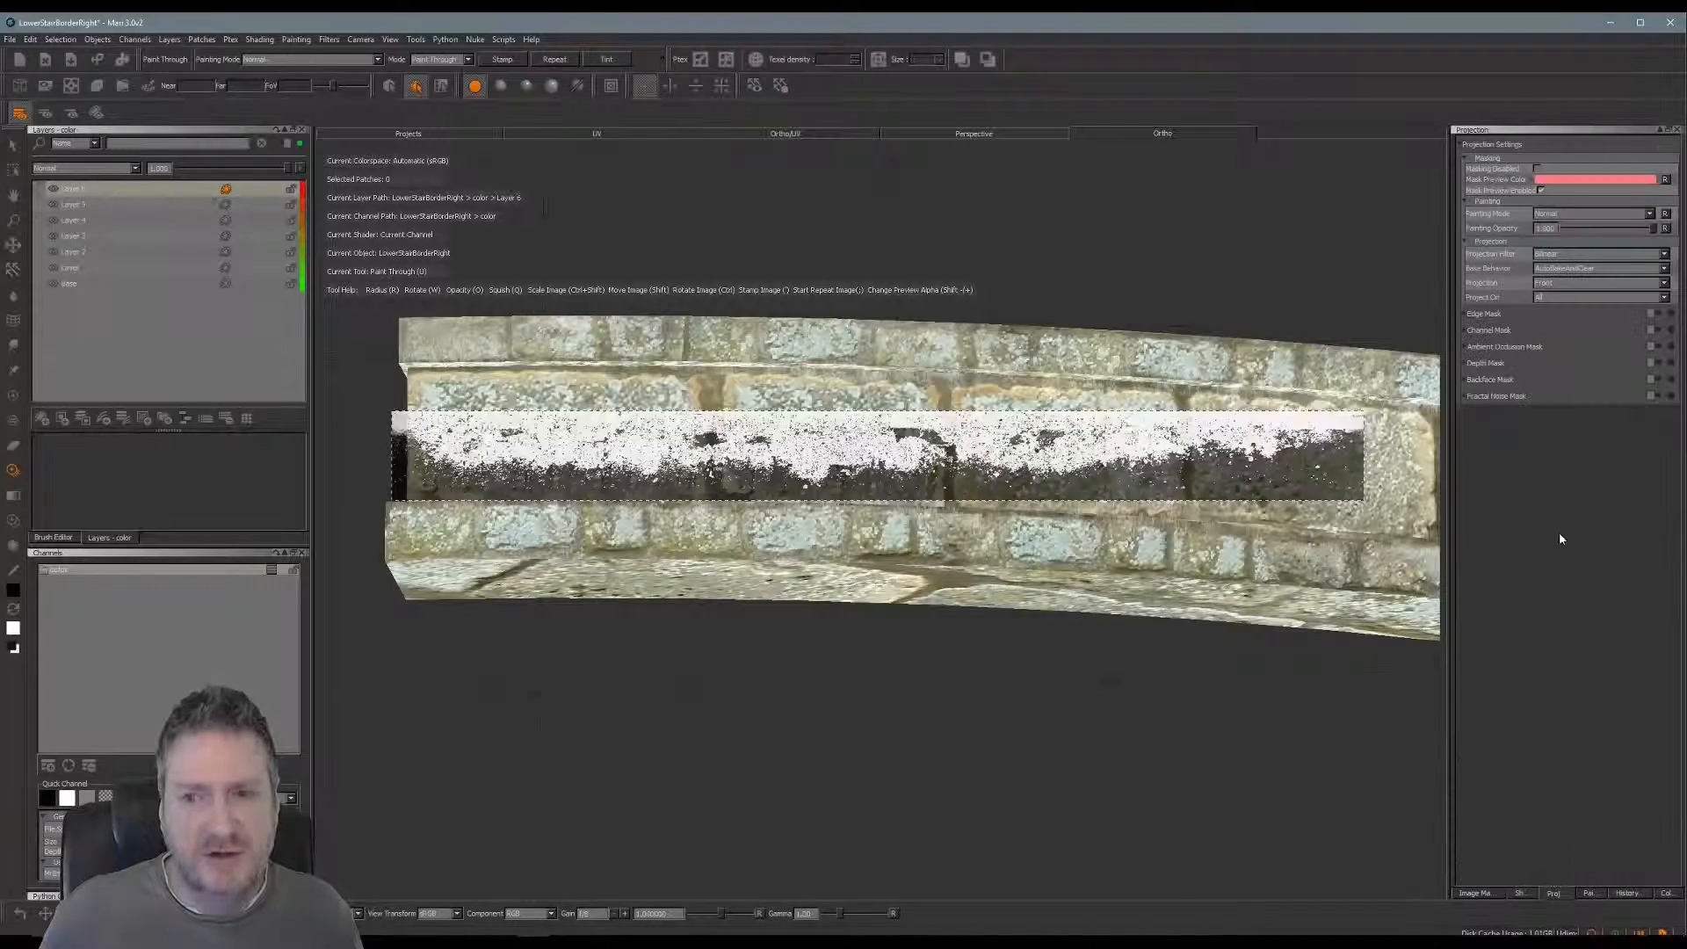
click(1658, 314)
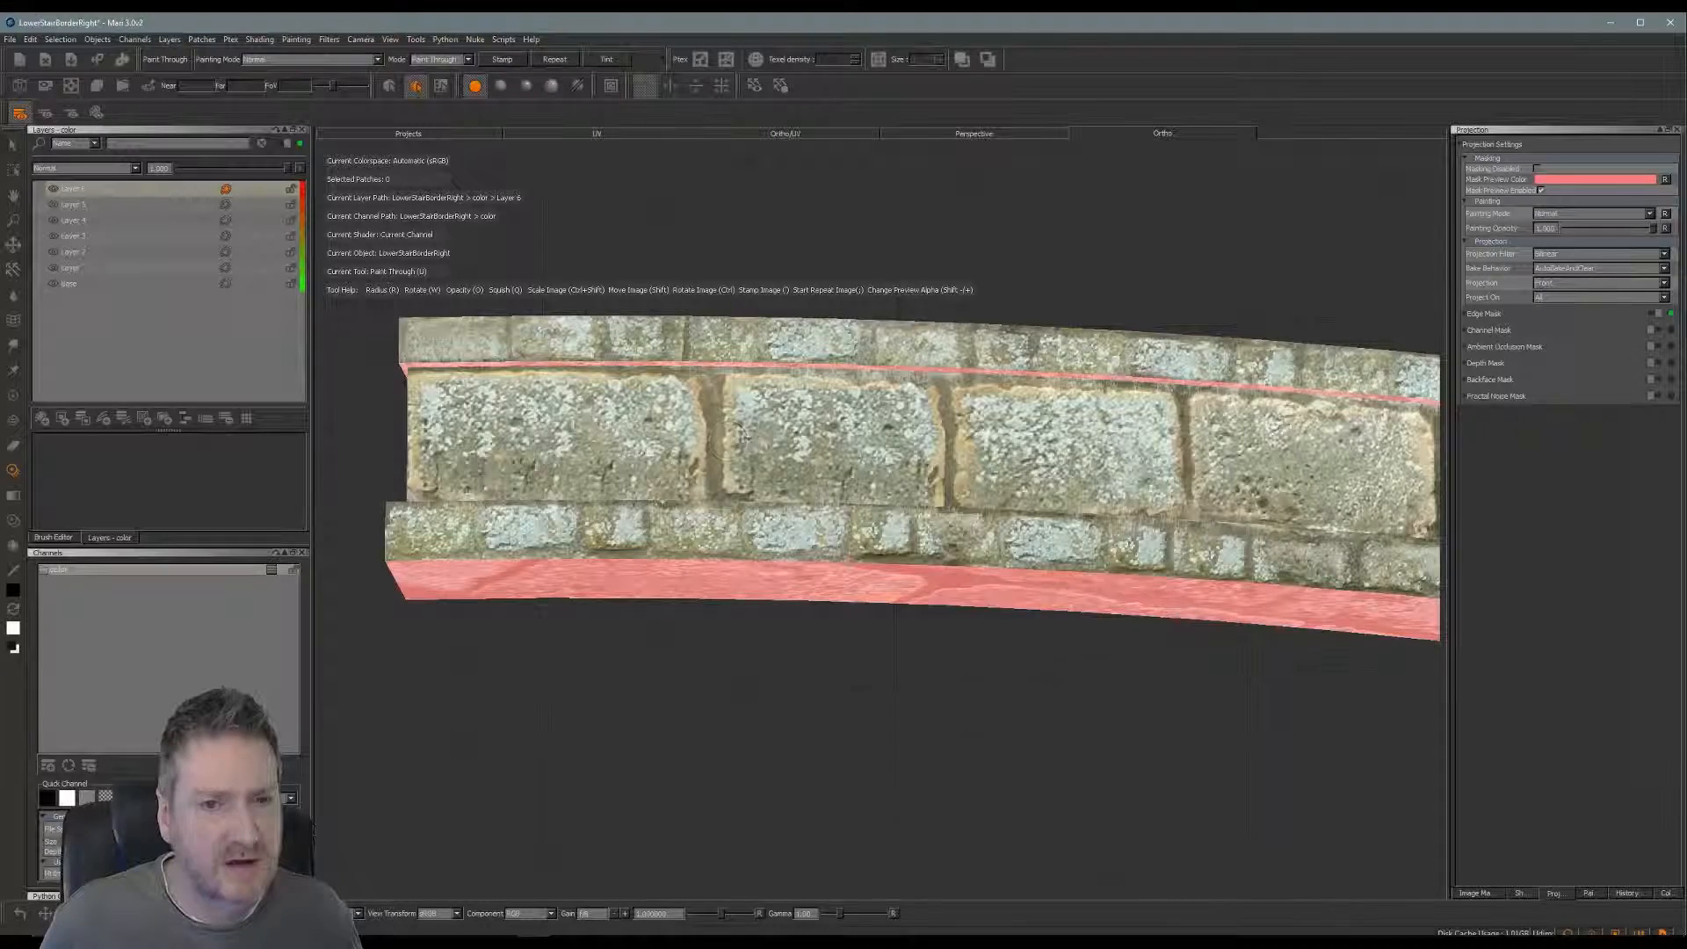
Fit the grunge image over the wall's lower stone course at its near end, moving and enlarging it to cover the course
alt+right_drag(711, 439, 670, 492)
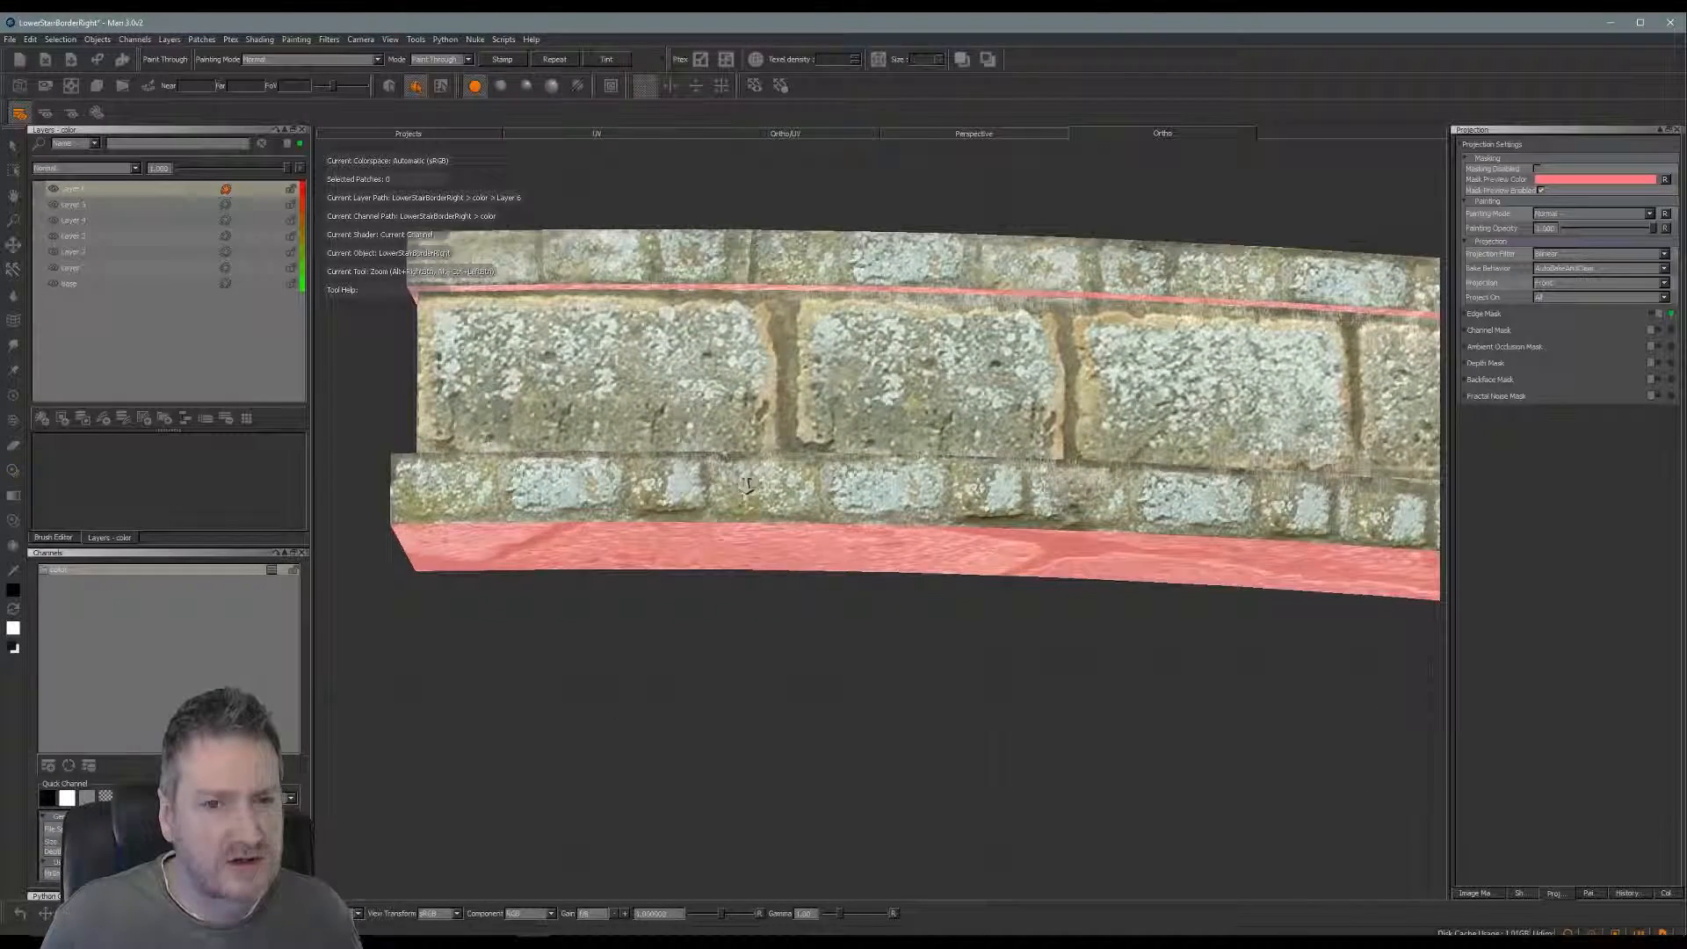
mouse_move(747, 486)
alt+right_down()
mouse_move(799, 486)
mouse_move(774, 486)
alt+right_up()
alt+middle_drag(773, 485, 894, 468)
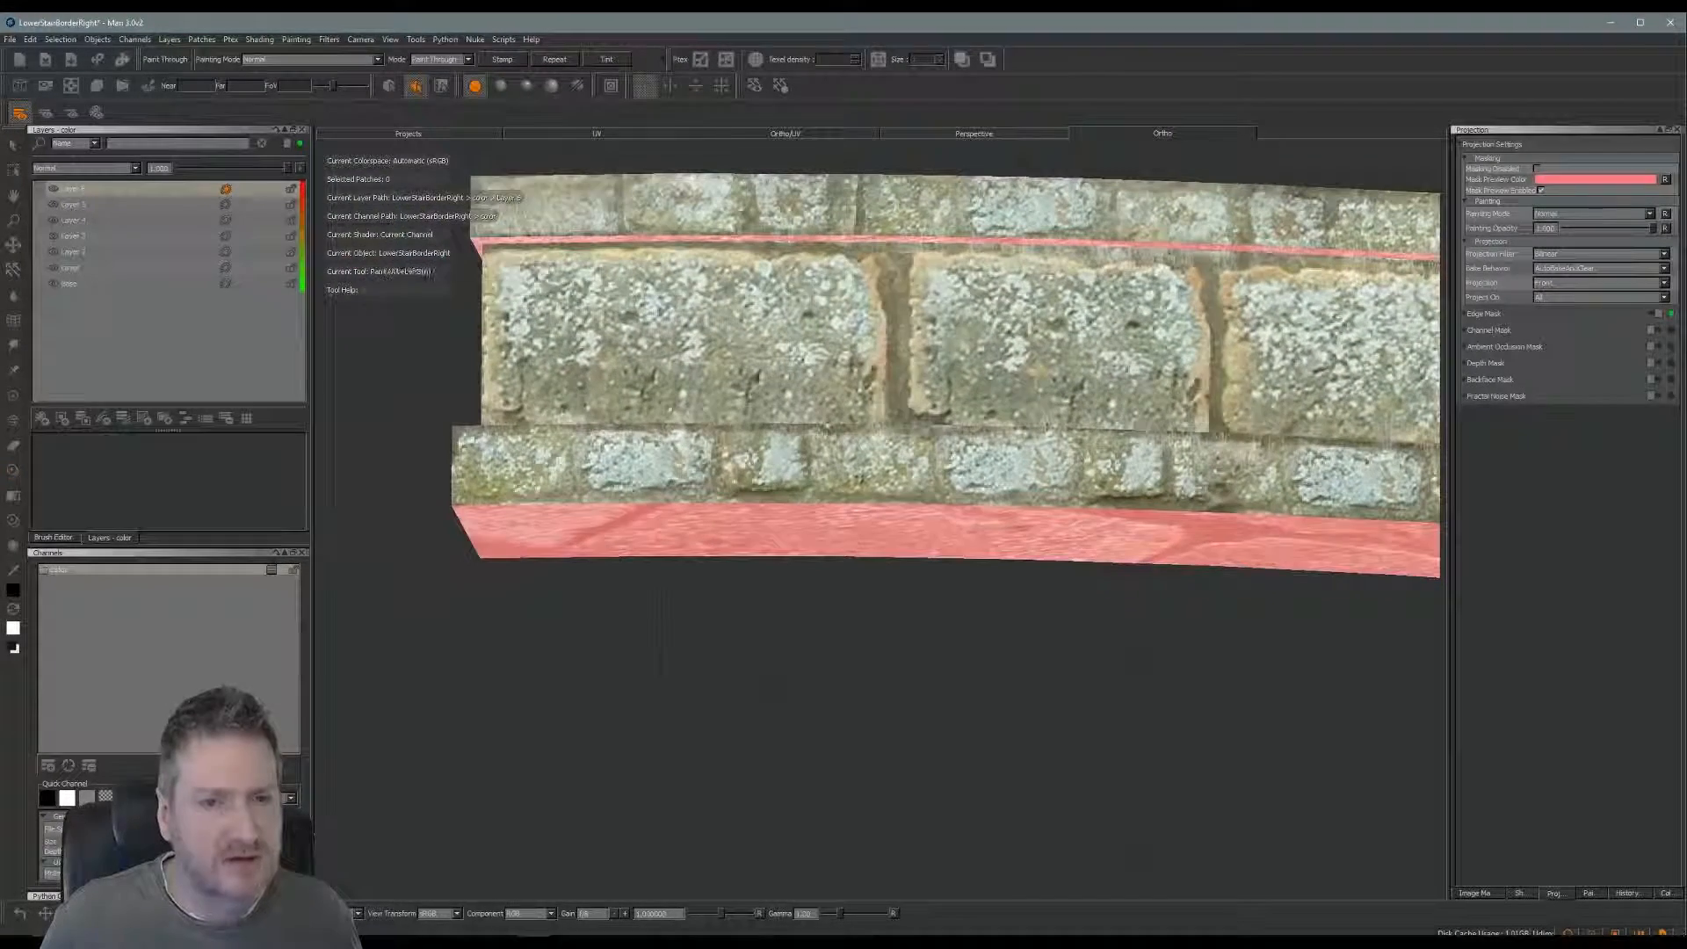
alt+drag(695, 472, 693, 527)
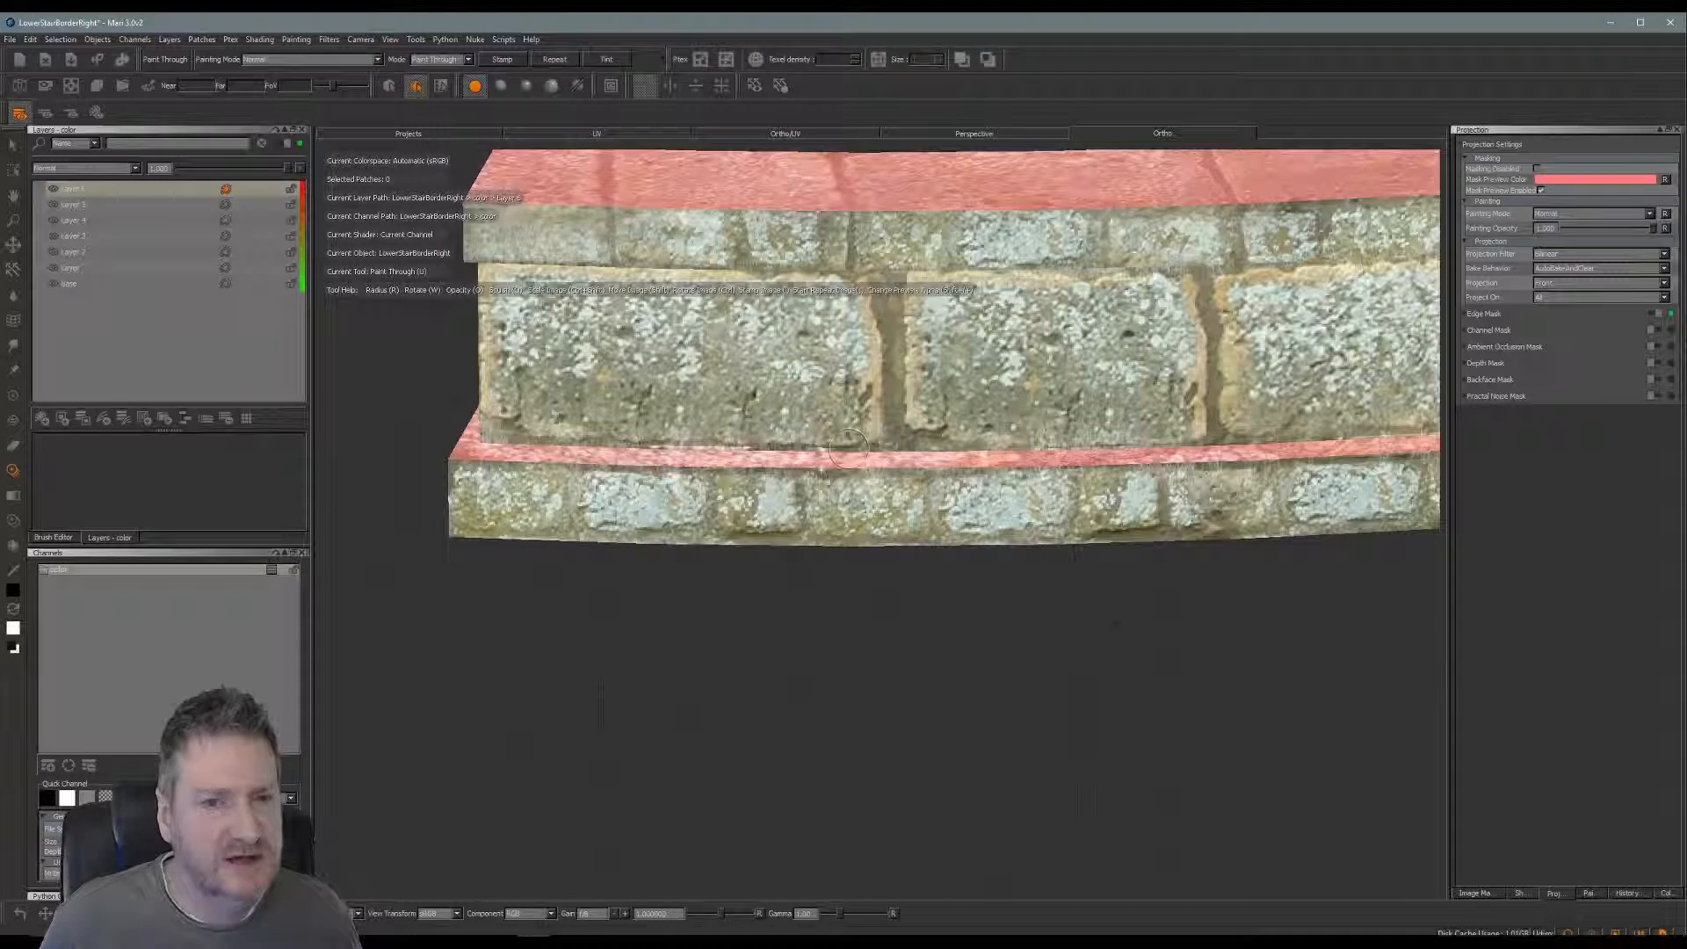
alt+middle_drag(872, 507, 916, 494)
alt+drag(916, 494, 926, 463)
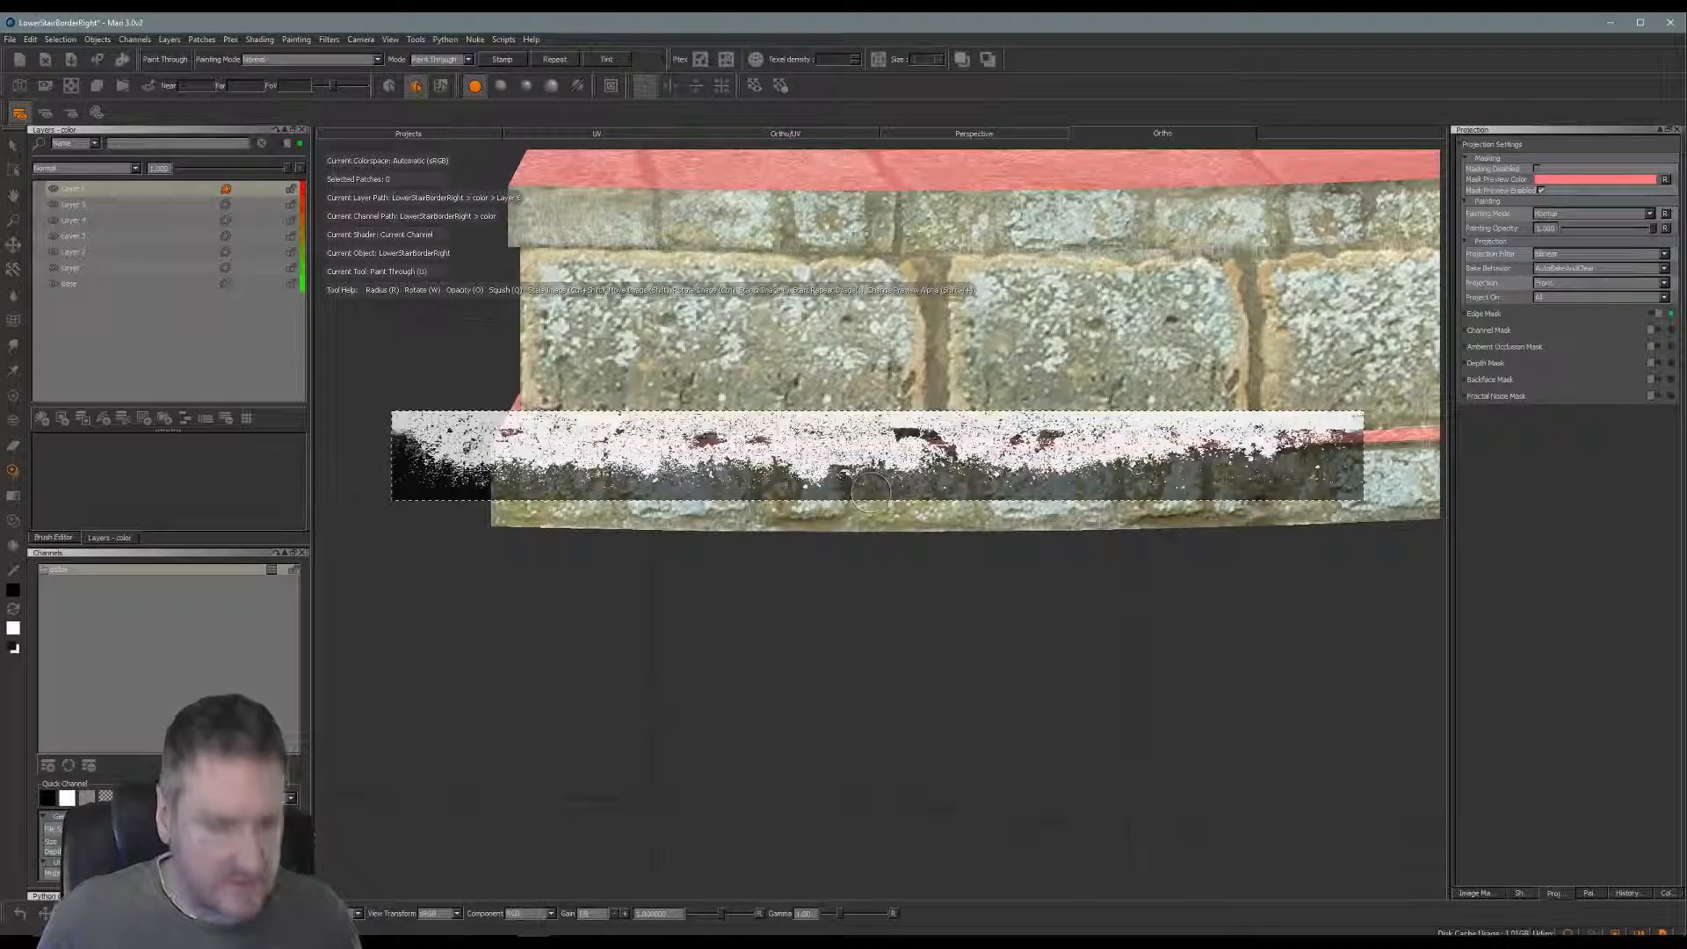
mouse_move(738, 425)
shift+mouse_down()
mouse_move(862, 608)
mouse_move(804, 458)
shift+mouse_up()
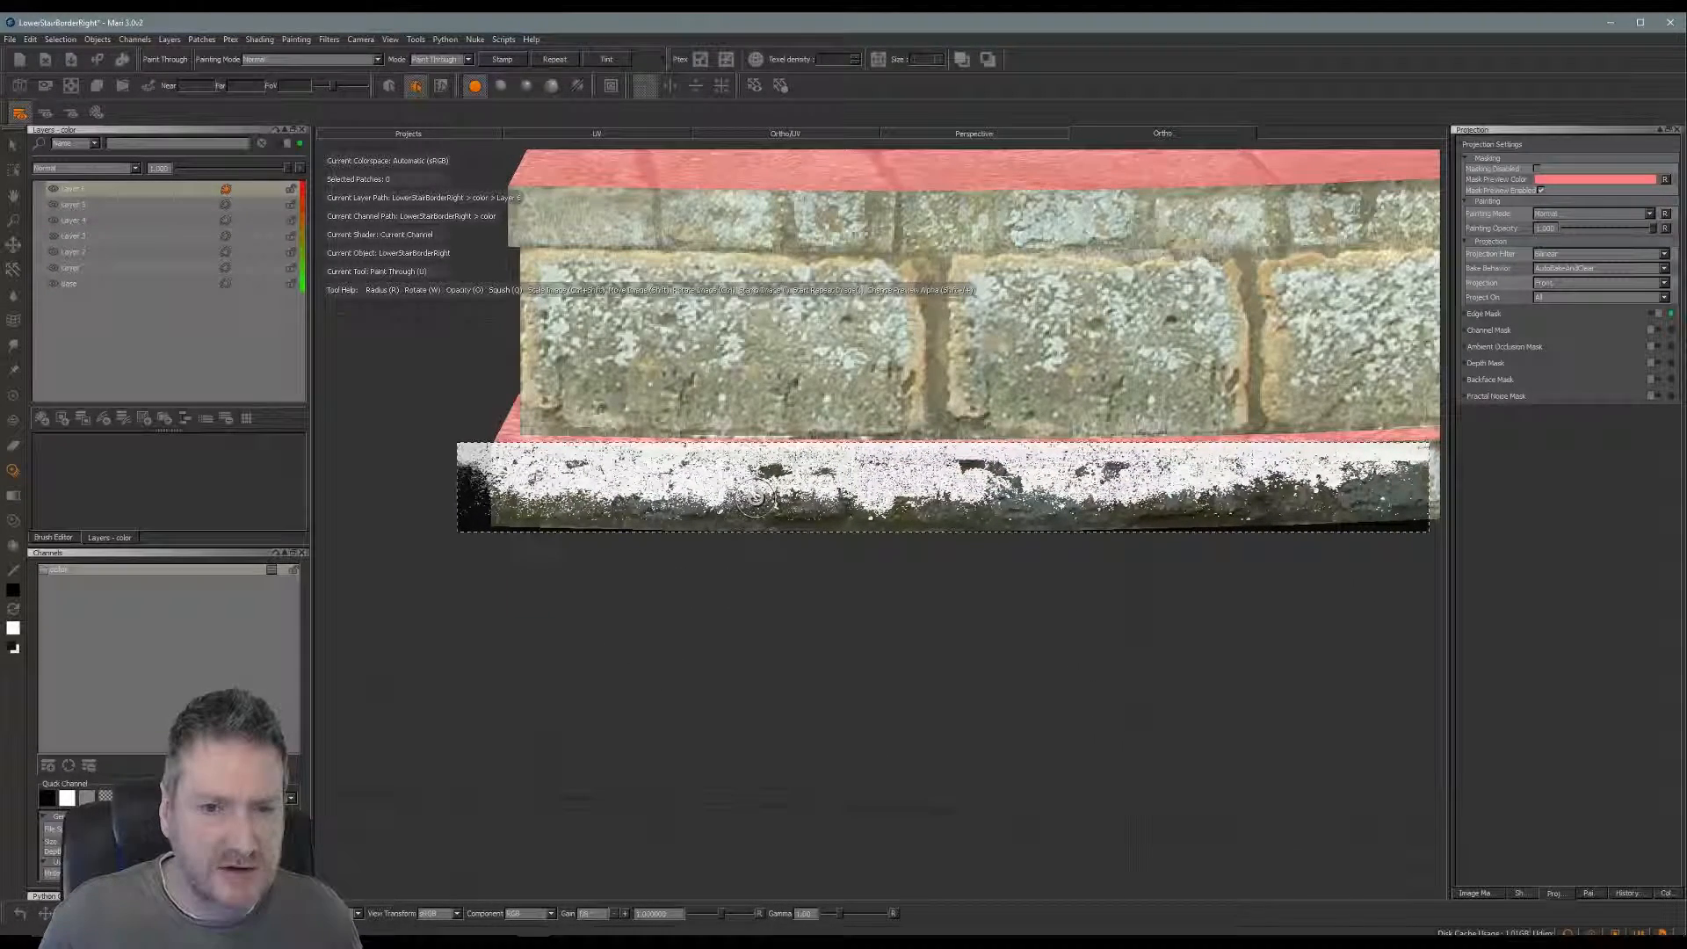
mouse_move(733, 497)
ctrl+shift+mouse_down()
mouse_move(678, 500)
mouse_move(787, 510)
mouse_move(812, 482)
mouse_move(771, 471)
ctrl+shift+mouse_up()
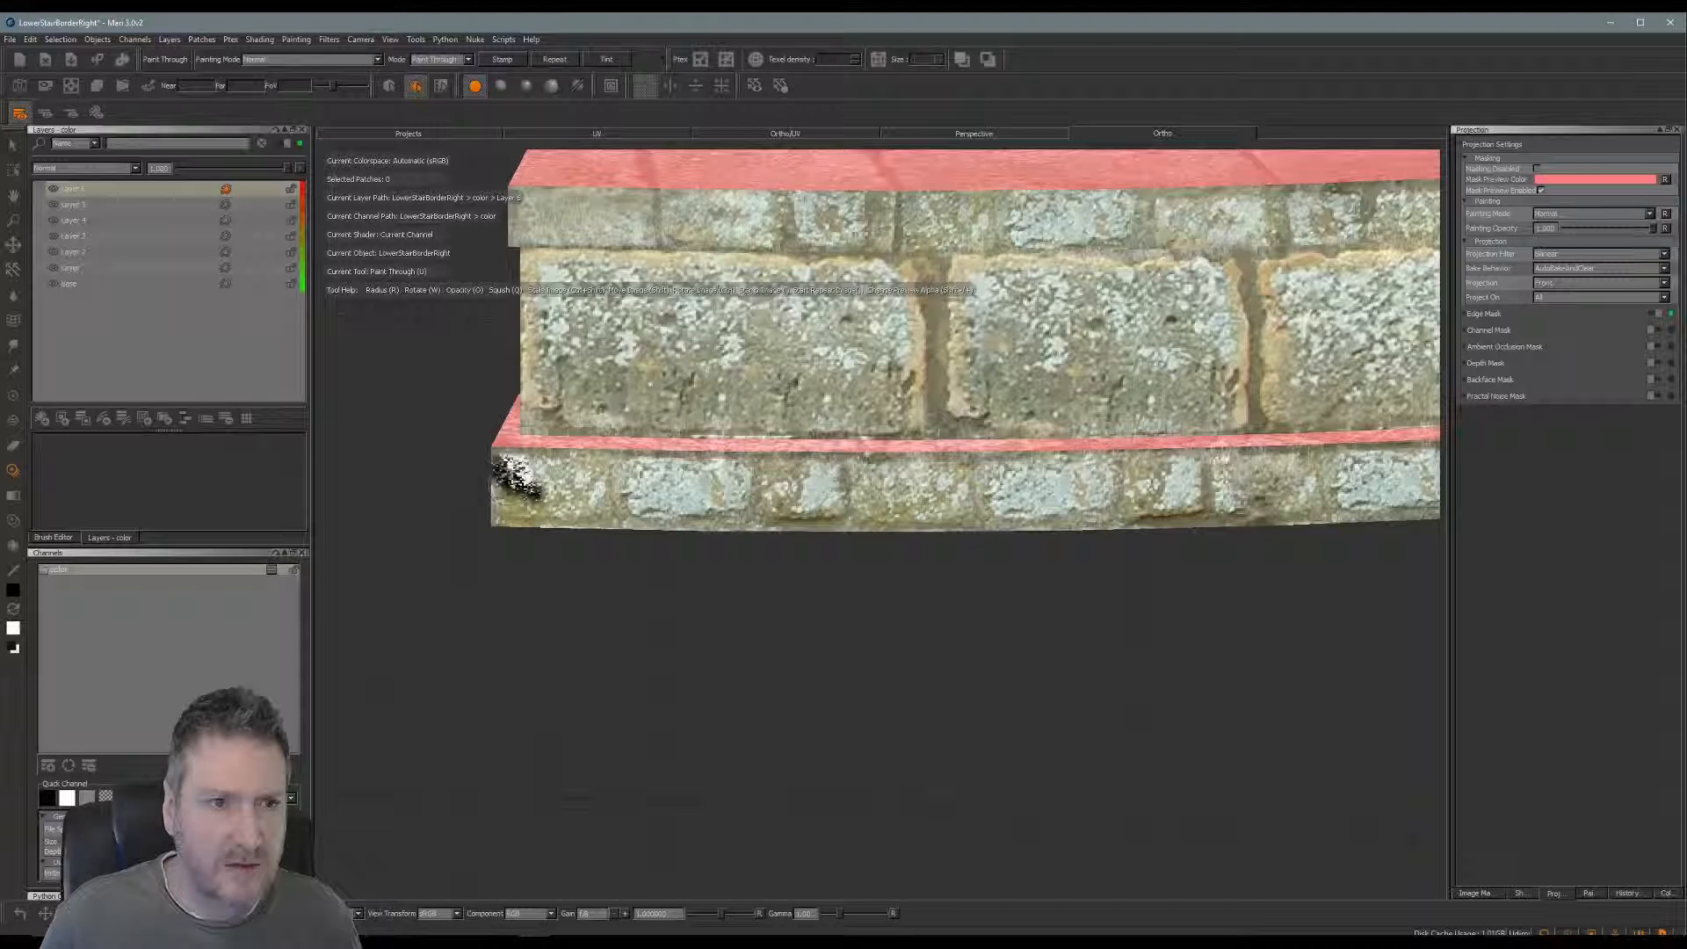
Paint the grunge image through along the first stretch of the lower stone course and bake the paint
drag(494, 489, 518, 511)
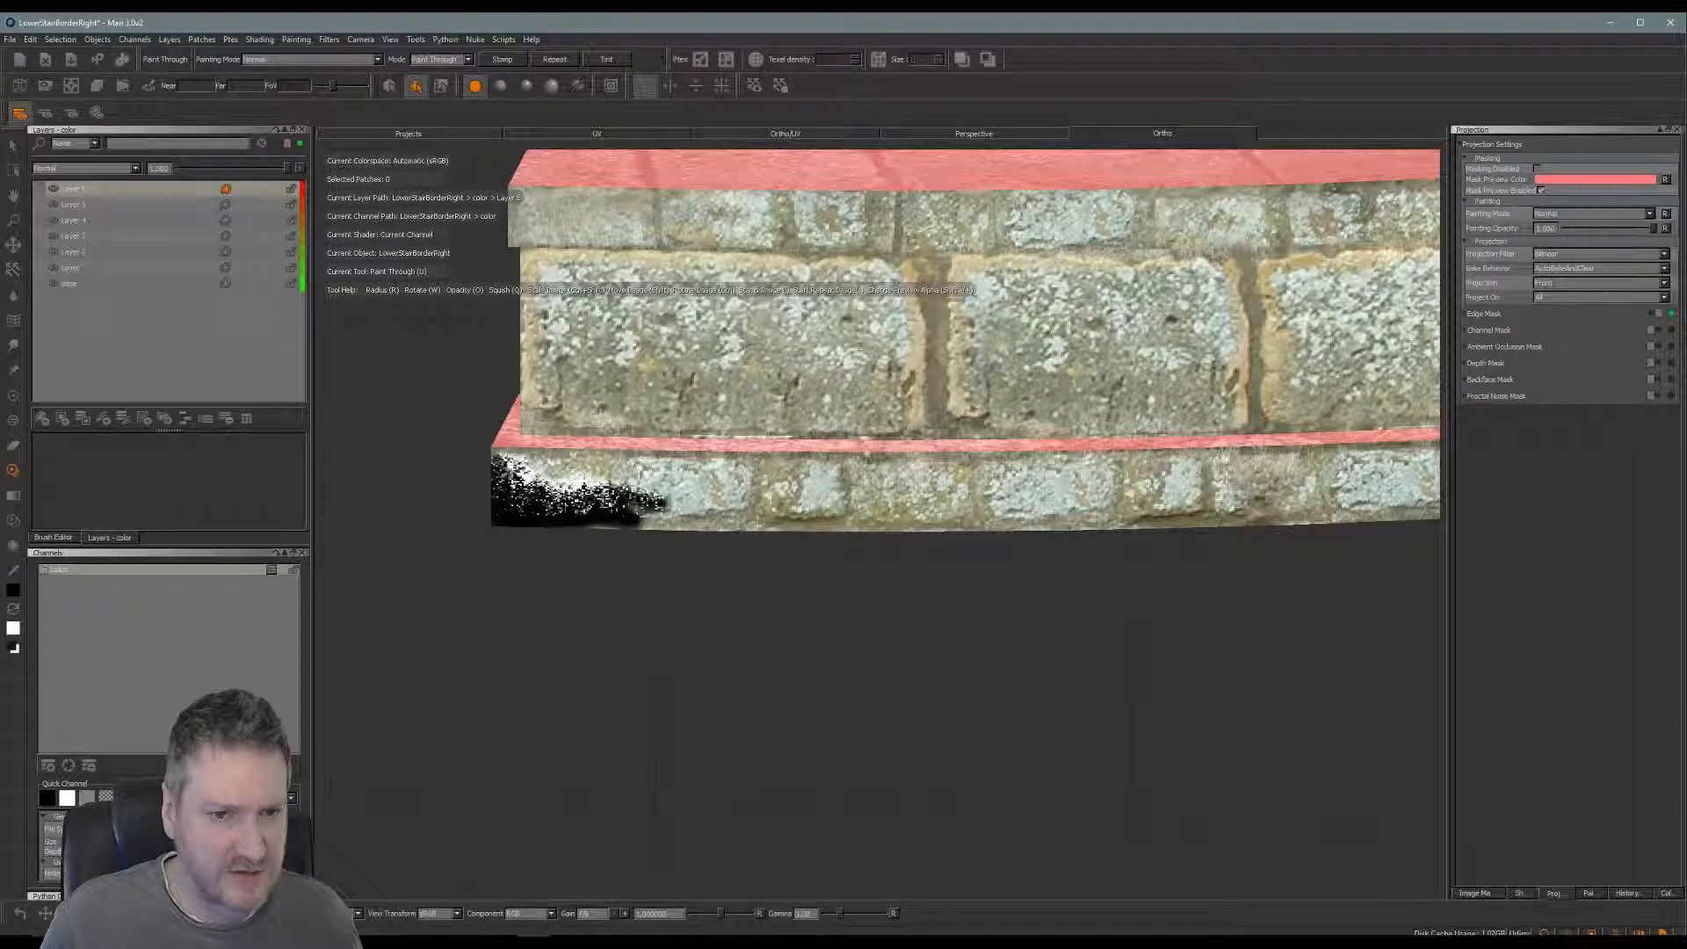
drag(665, 500, 831, 510)
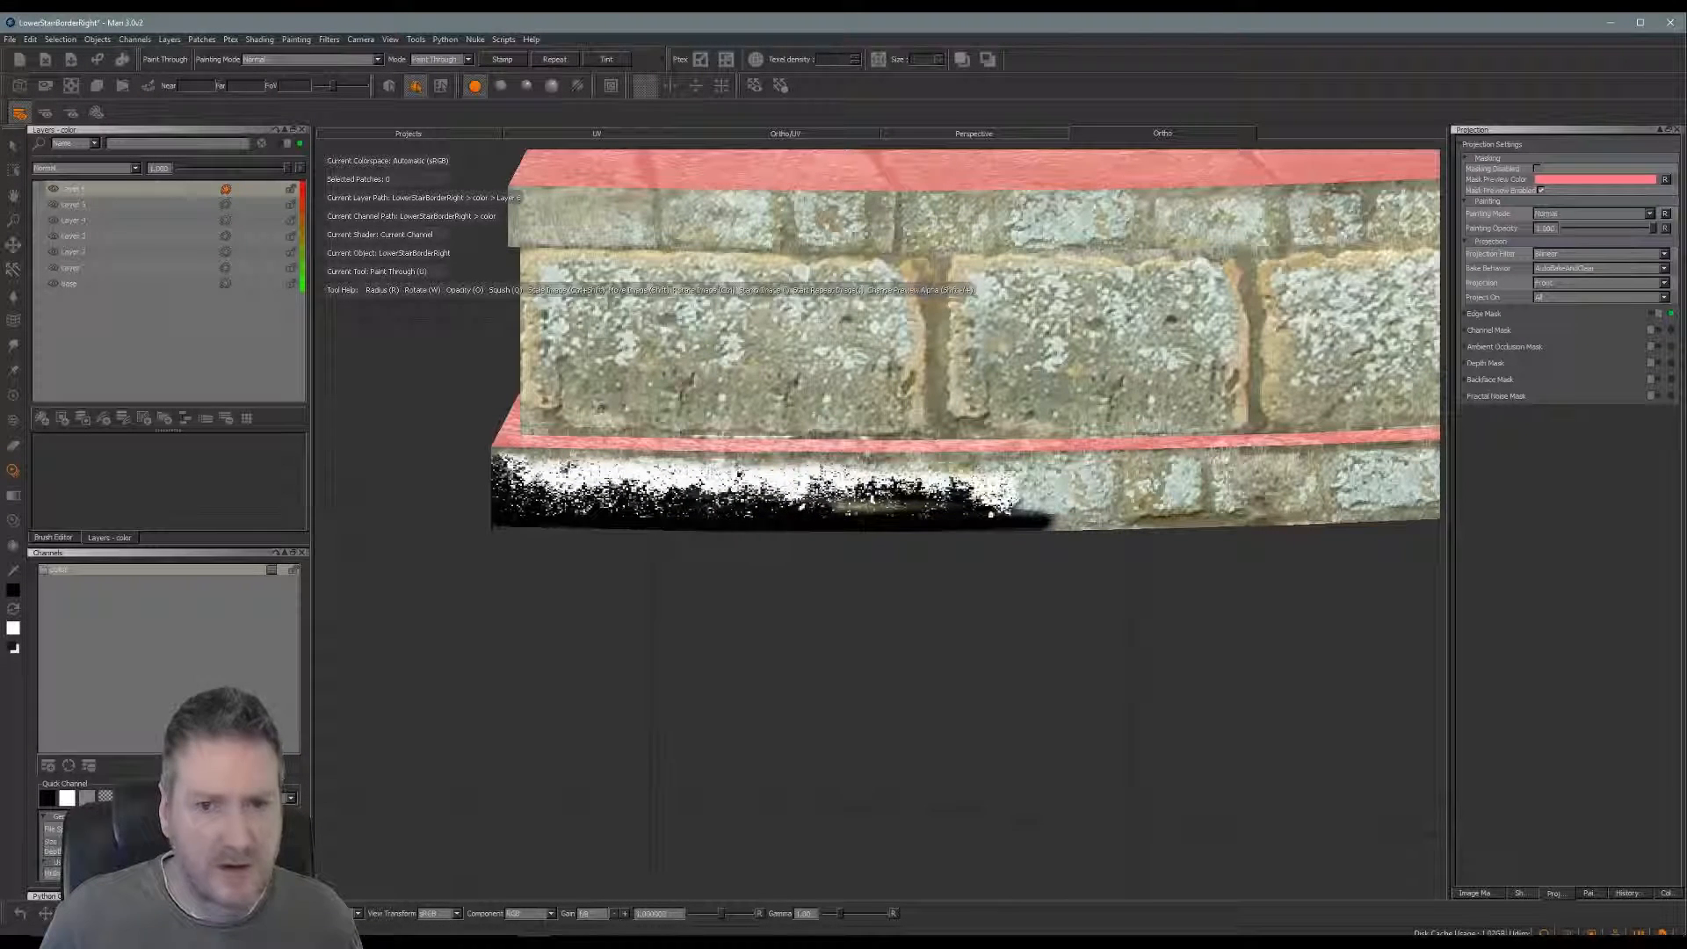
mouse_move(939, 510)
mouse_down()
mouse_move(1065, 491)
mouse_move(1247, 512)
mouse_up()
drag(1169, 474, 1278, 494)
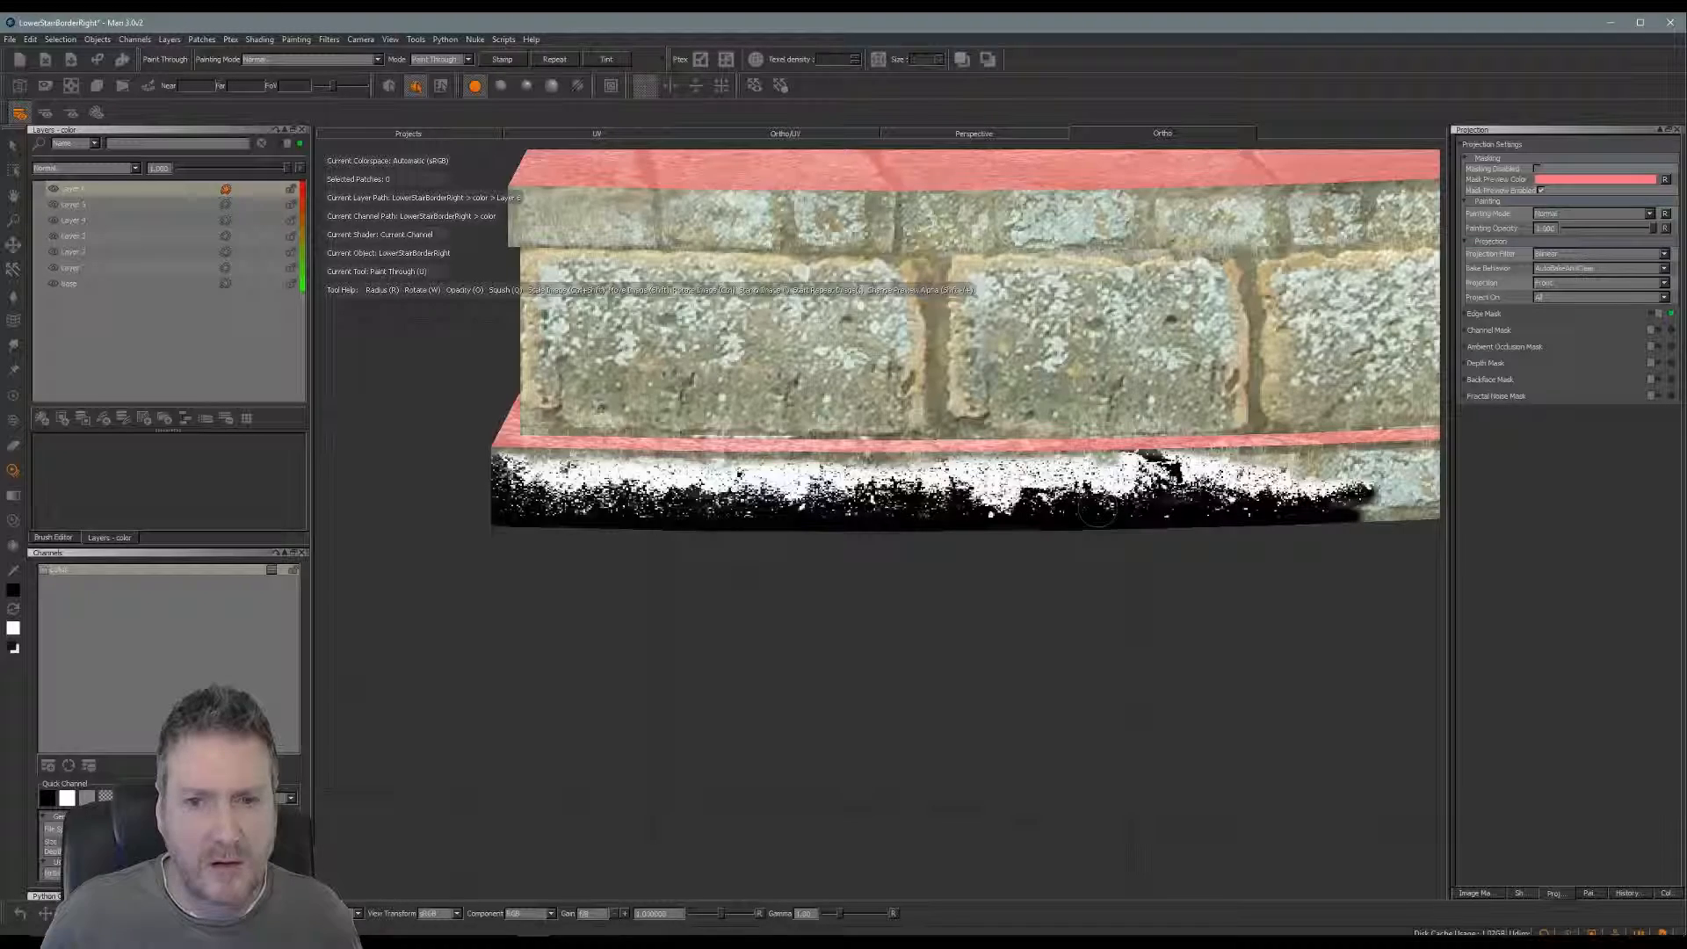
drag(1097, 510, 1216, 521)
key(b)
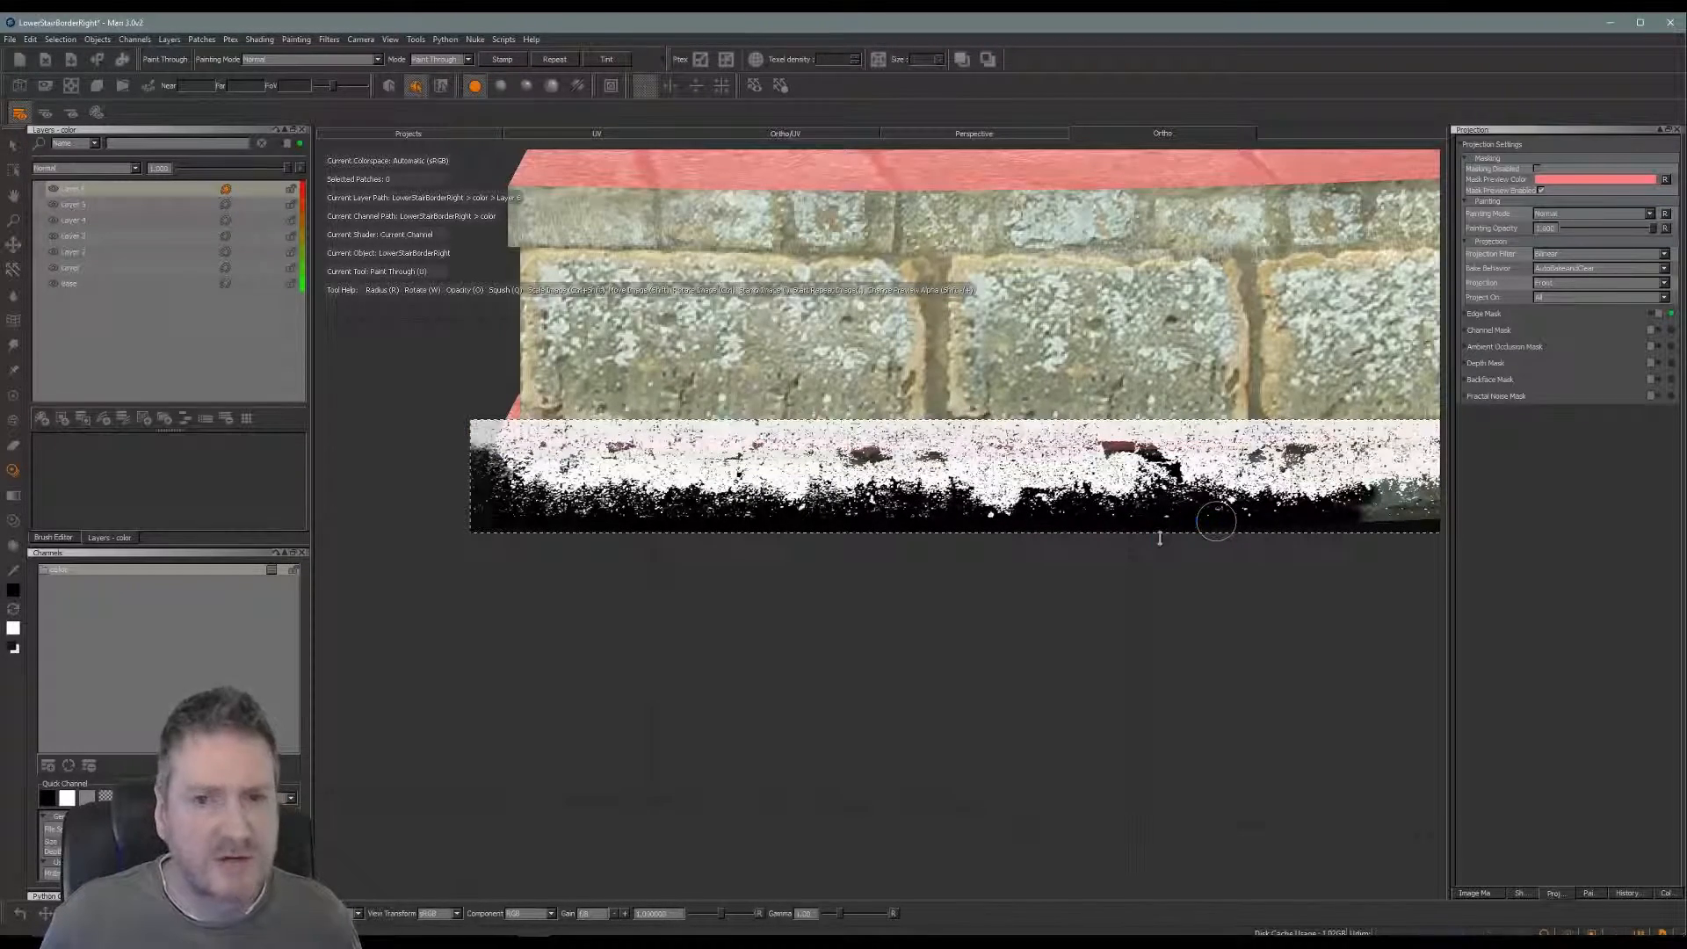
Align the grunge image with the second stretch of the lower stone course and paint it through, continuing from the finished part
alt+middle_drag(1205, 560, 814, 554)
mouse_move(813, 553)
alt+mouse_down()
mouse_move(832, 572)
mouse_move(816, 572)
alt+mouse_up()
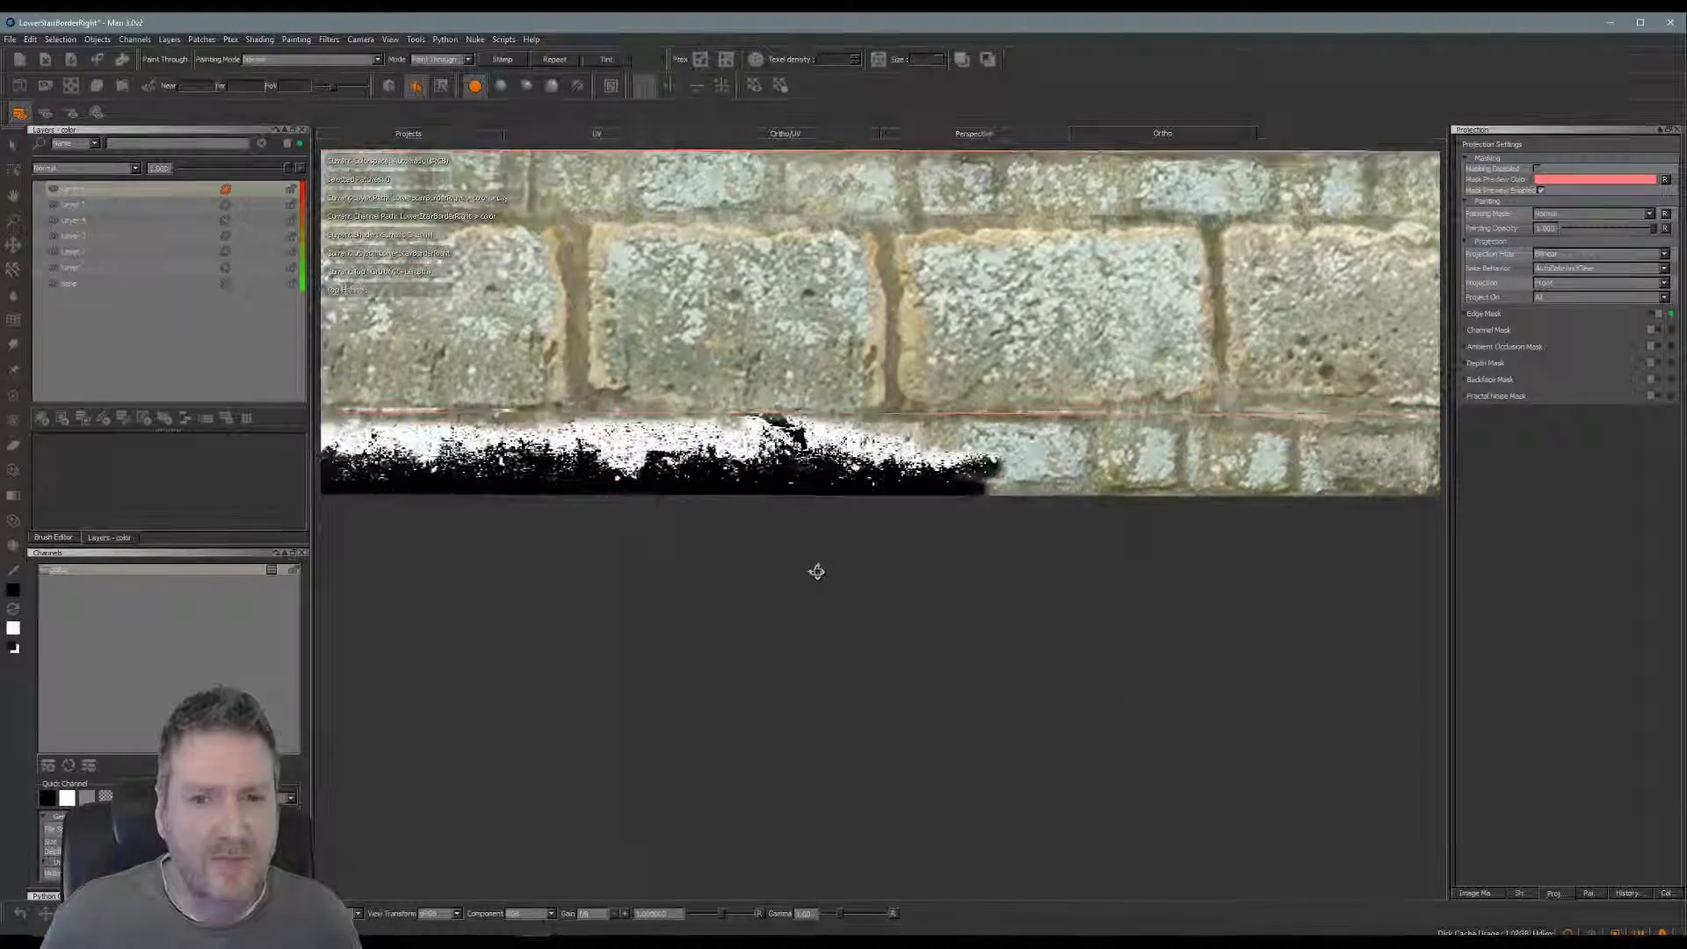
alt+drag(1020, 625, 794, 616)
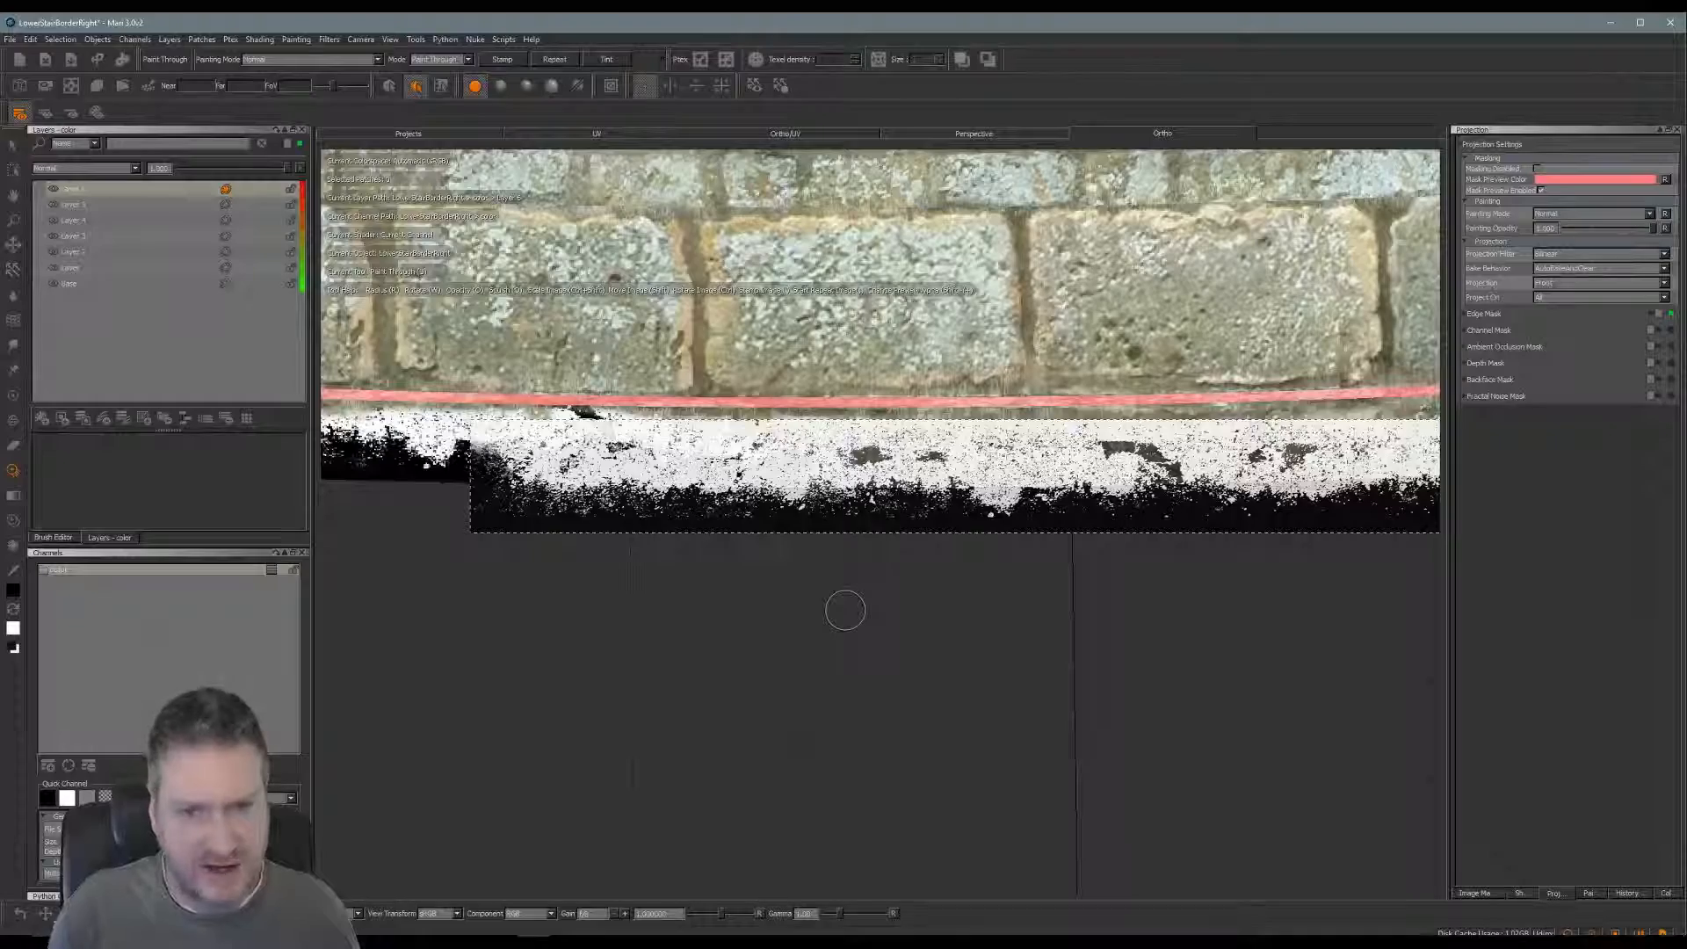
mouse_move(775, 490)
shift+mouse_down()
mouse_move(802, 617)
mouse_move(827, 469)
mouse_move(905, 473)
shift+mouse_up()
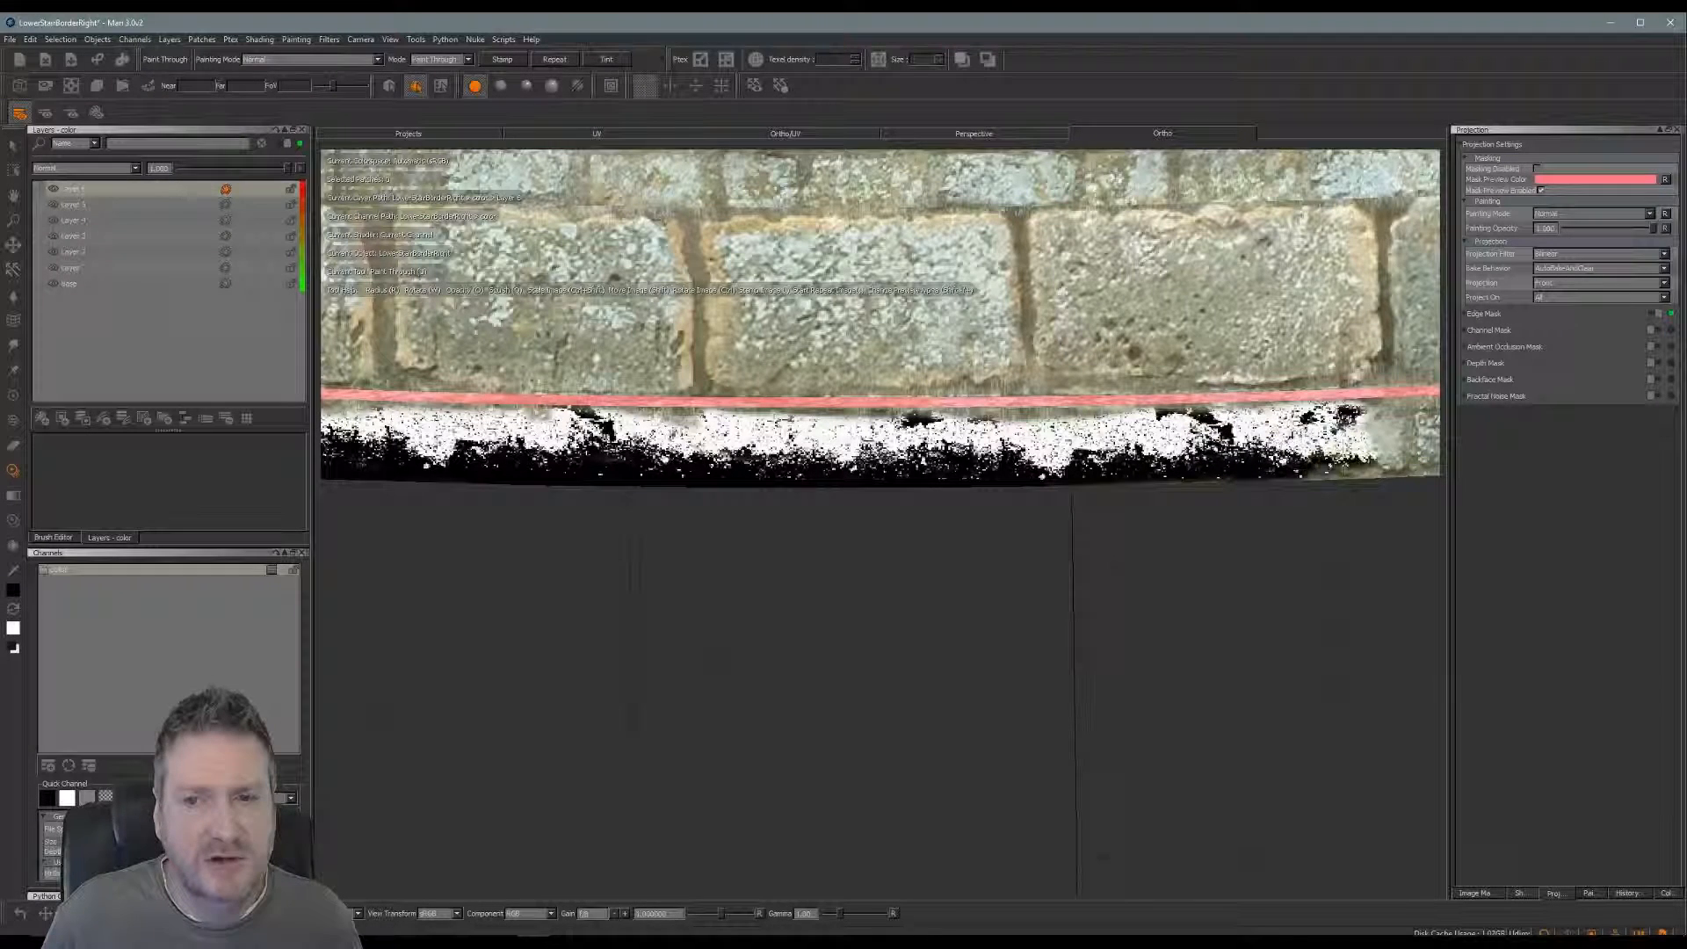
key(shift+plus)
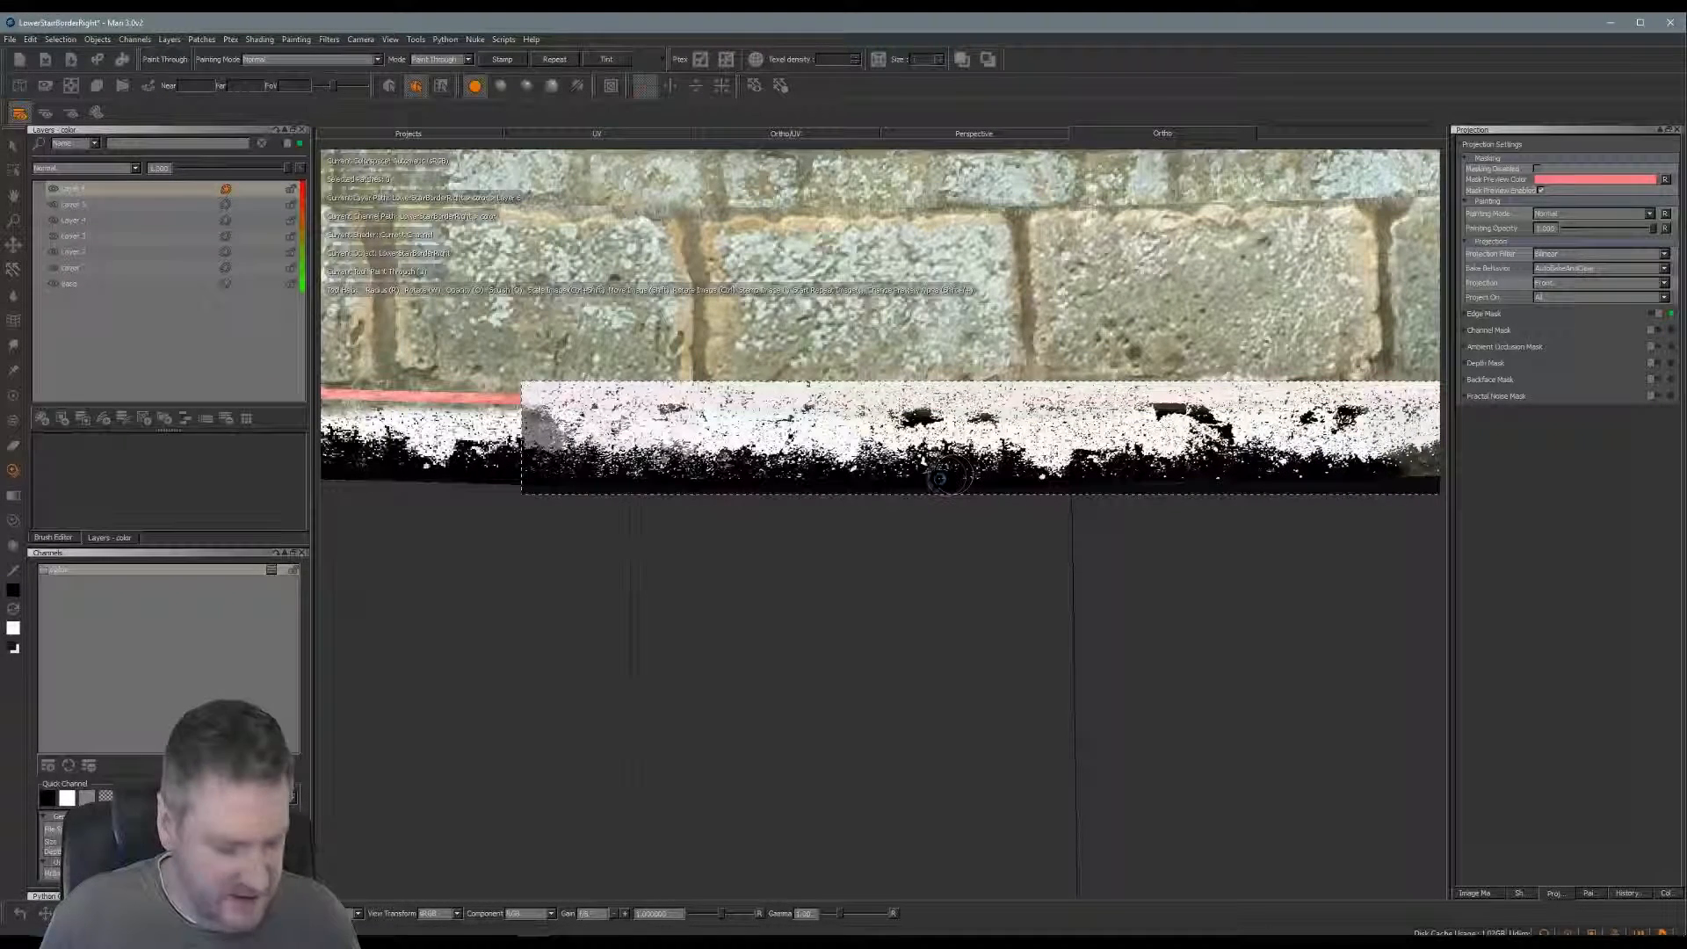
Move the grunge image over the third stretch of the lower course and paint it through, overlapping the previous stretch
alt+drag(1148, 539, 610, 593)
alt+middle_drag(610, 593, 608, 595)
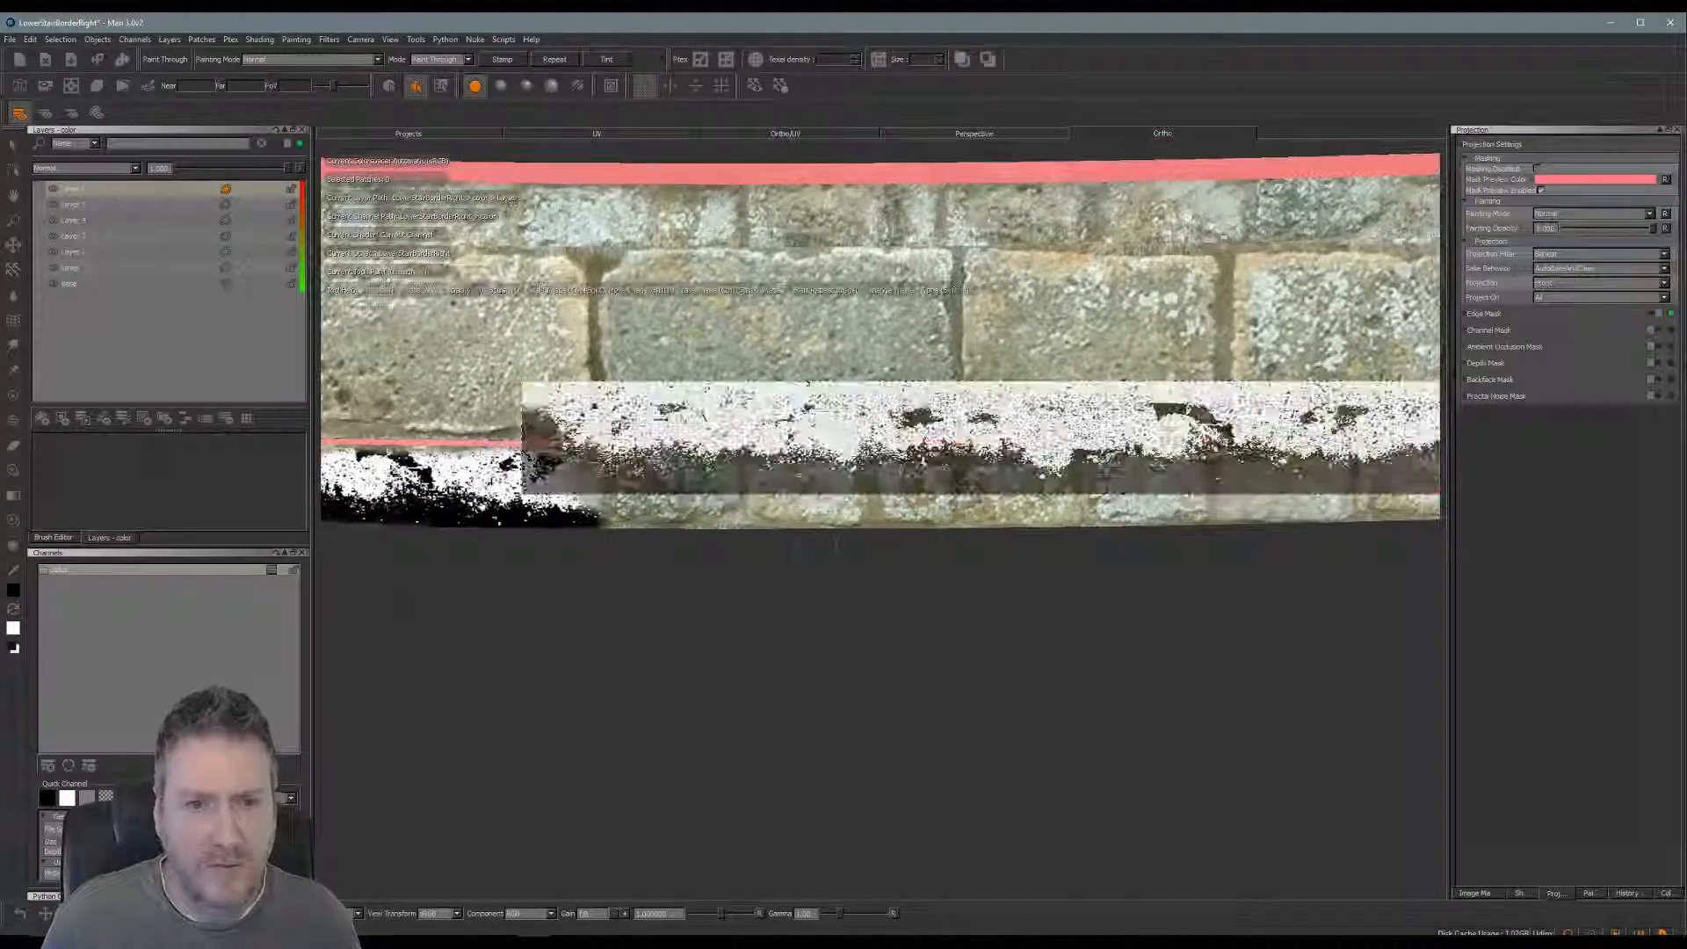
shift+drag(861, 404, 855, 437)
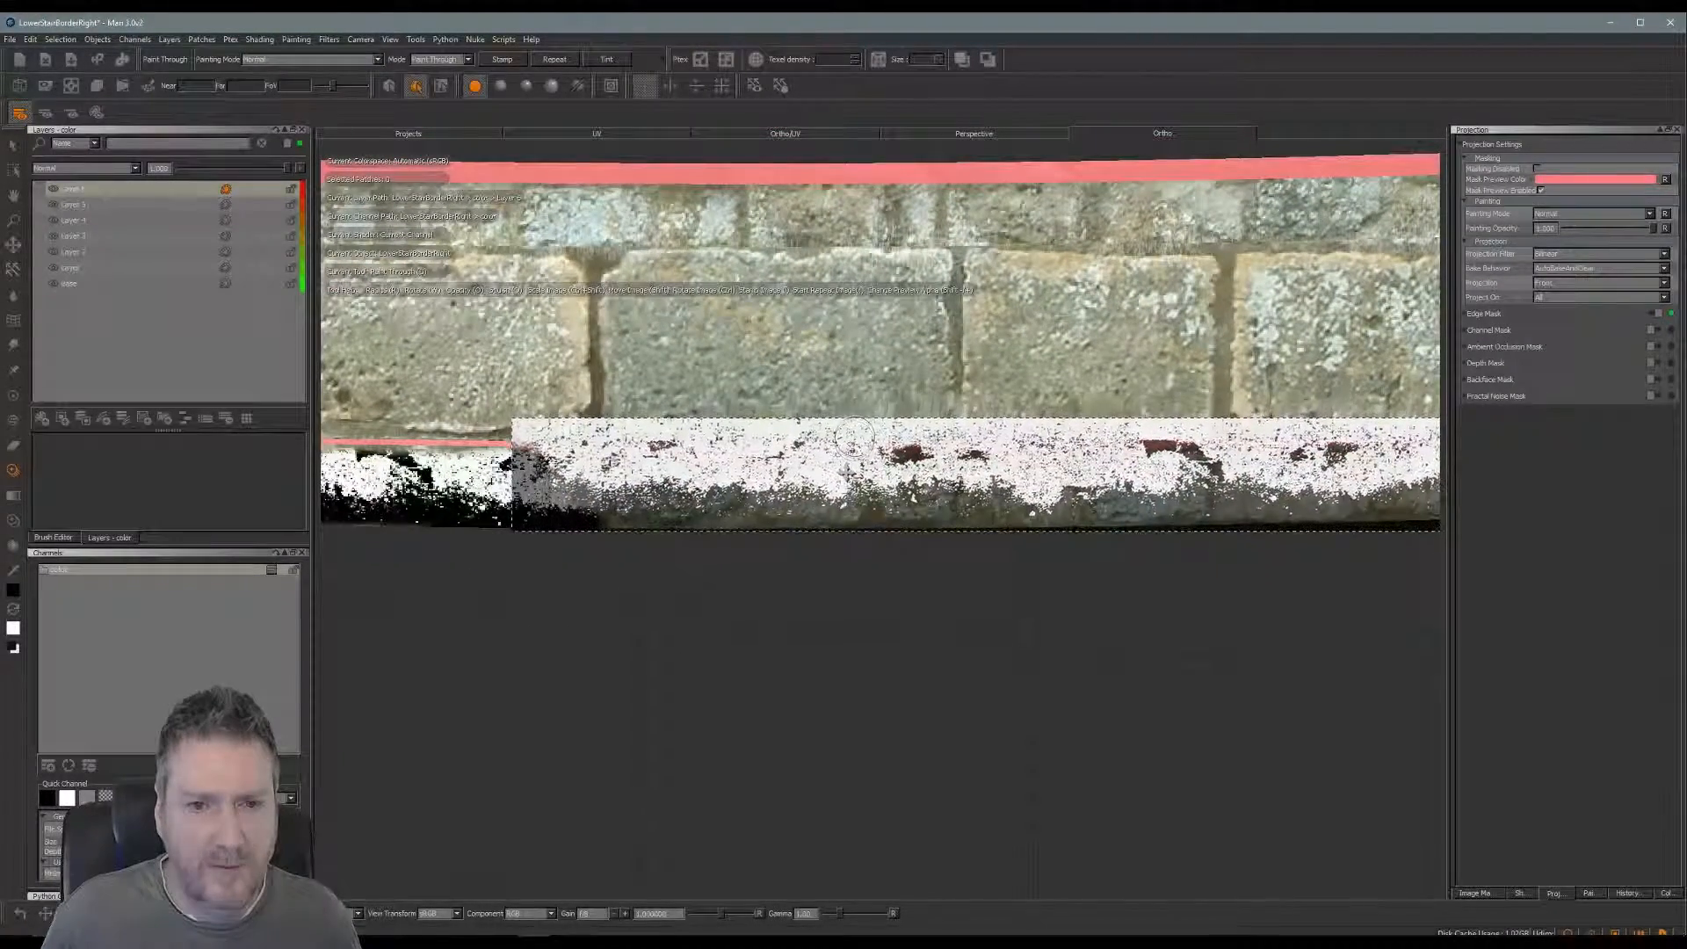
drag(703, 526, 588, 518)
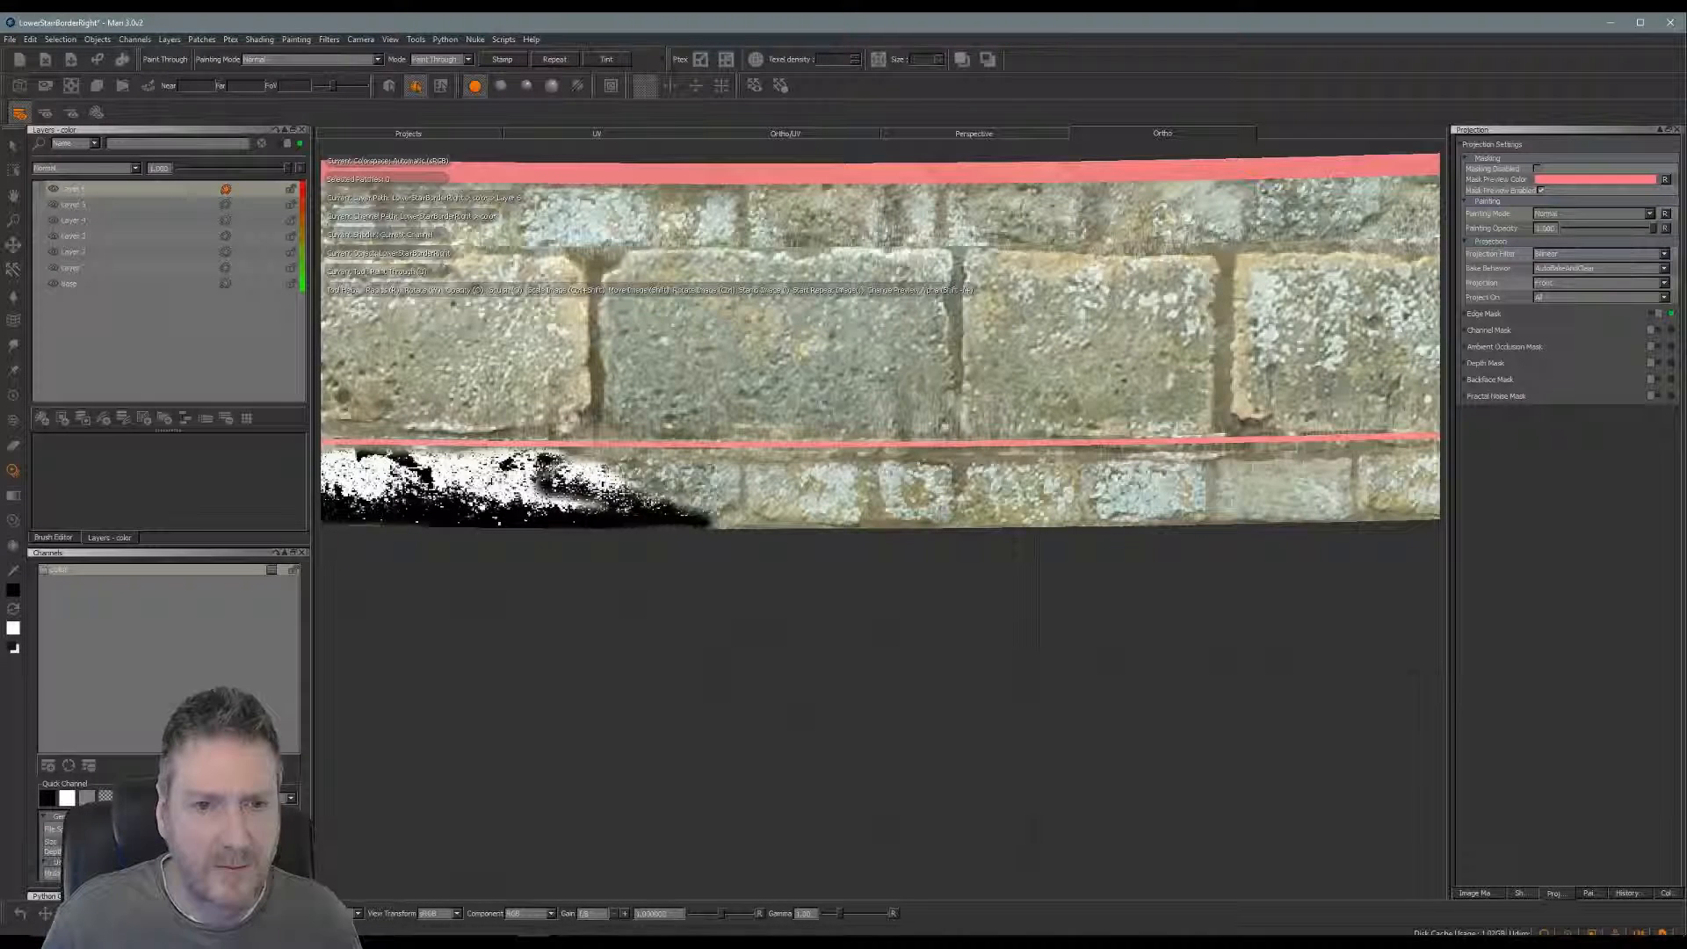
drag(703, 503, 867, 495)
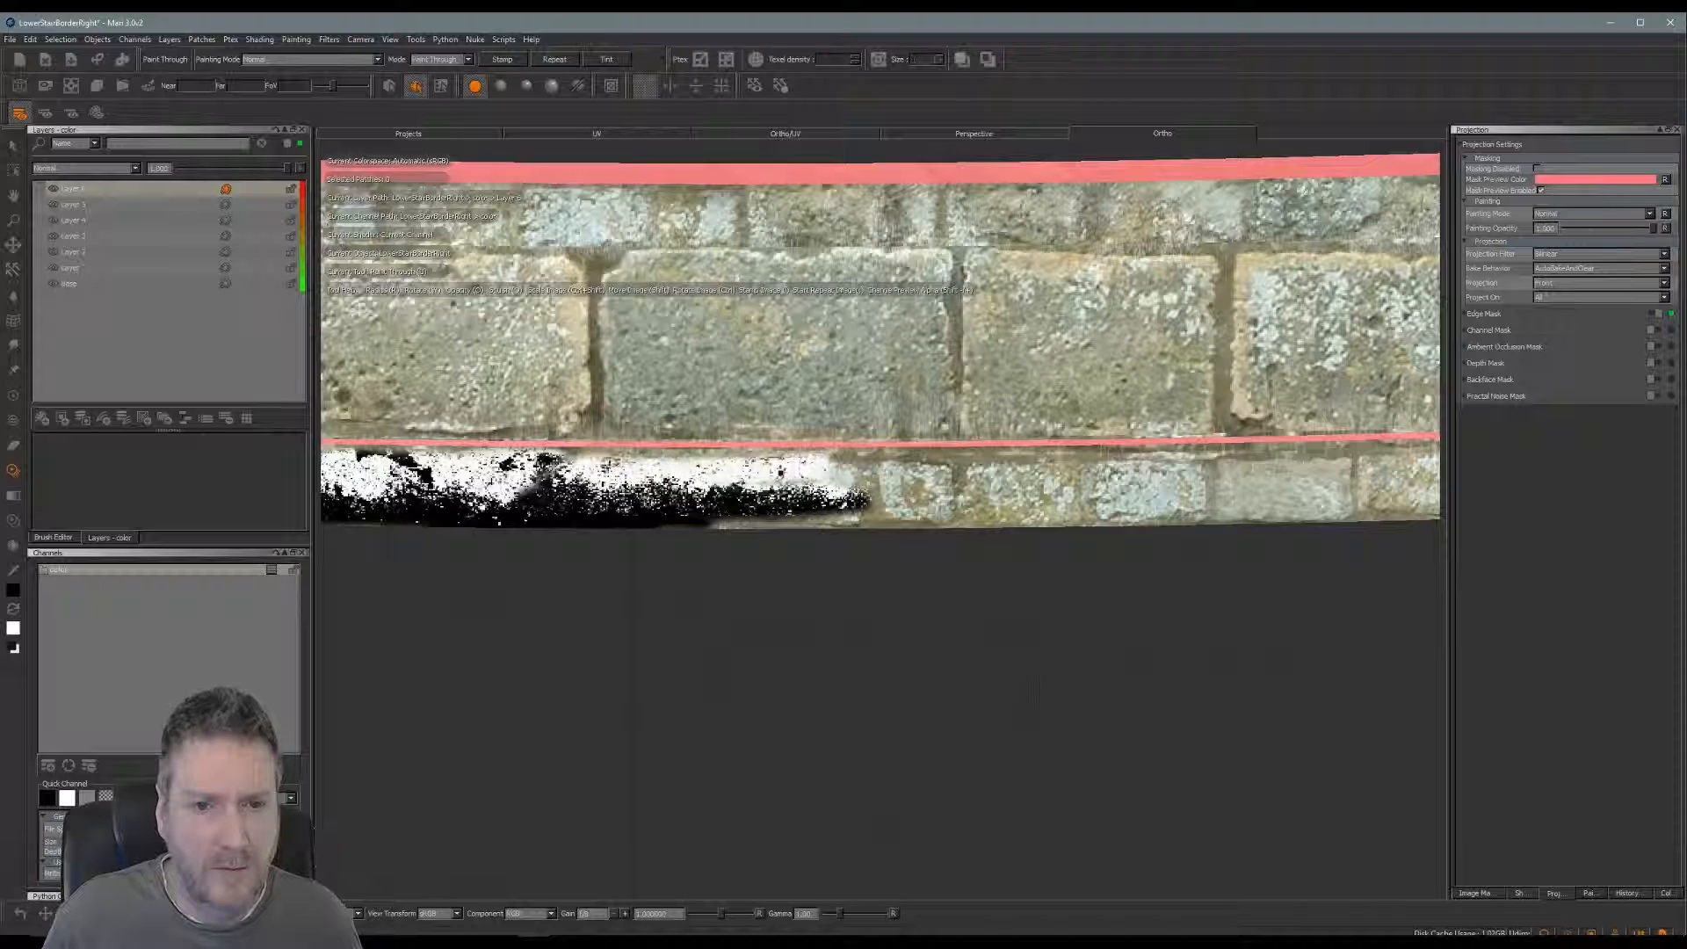
drag(870, 496, 1129, 503)
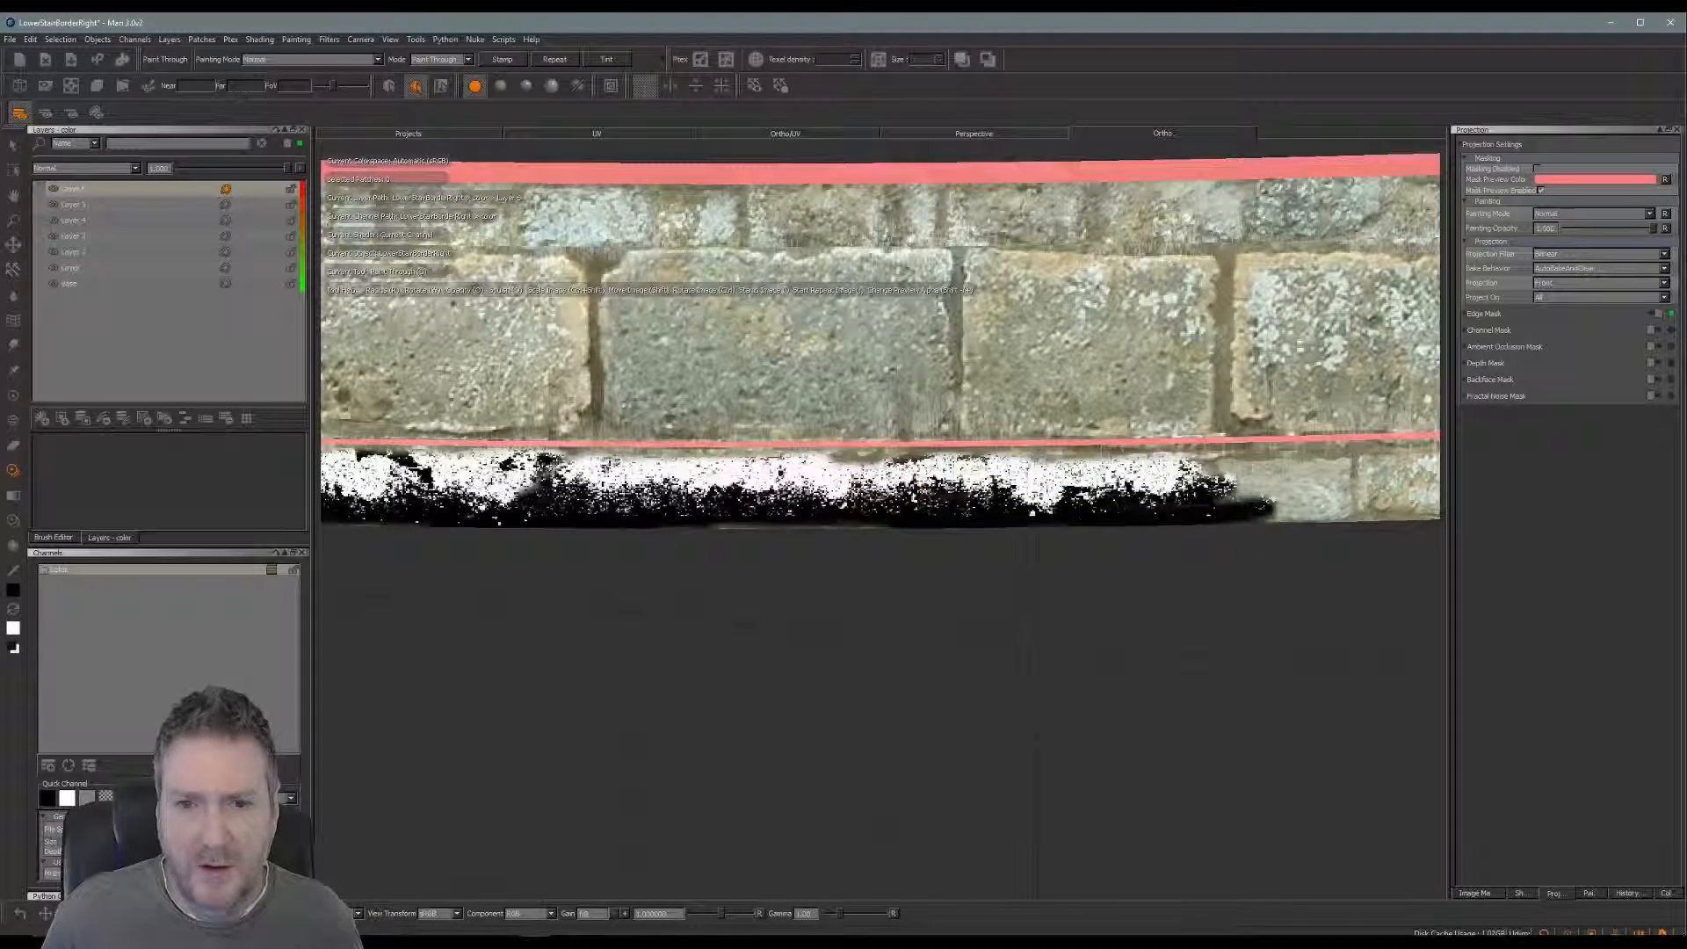
drag(1248, 493, 1193, 510)
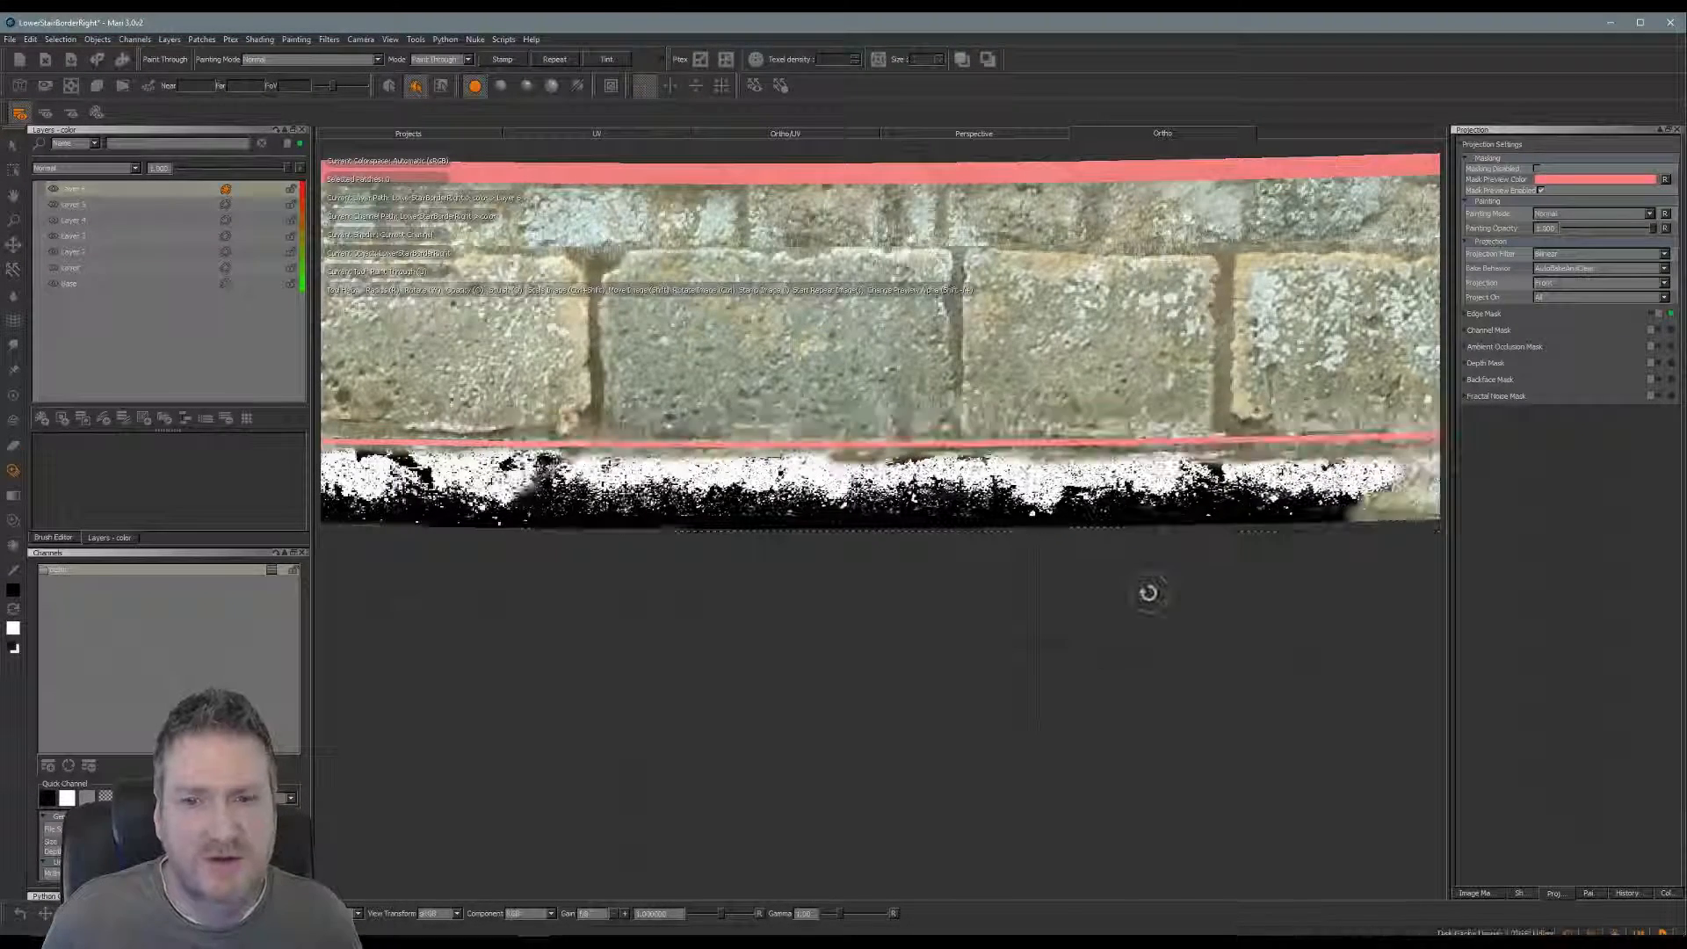
Fit the grunge image over the final stretch of the lower course and paint it through up to the wall's far end
alt+middle_drag(1149, 592, 606, 588)
mouse_move(606, 587)
alt+mouse_down()
mouse_move(809, 638)
mouse_move(911, 606)
mouse_move(878, 726)
alt+mouse_up()
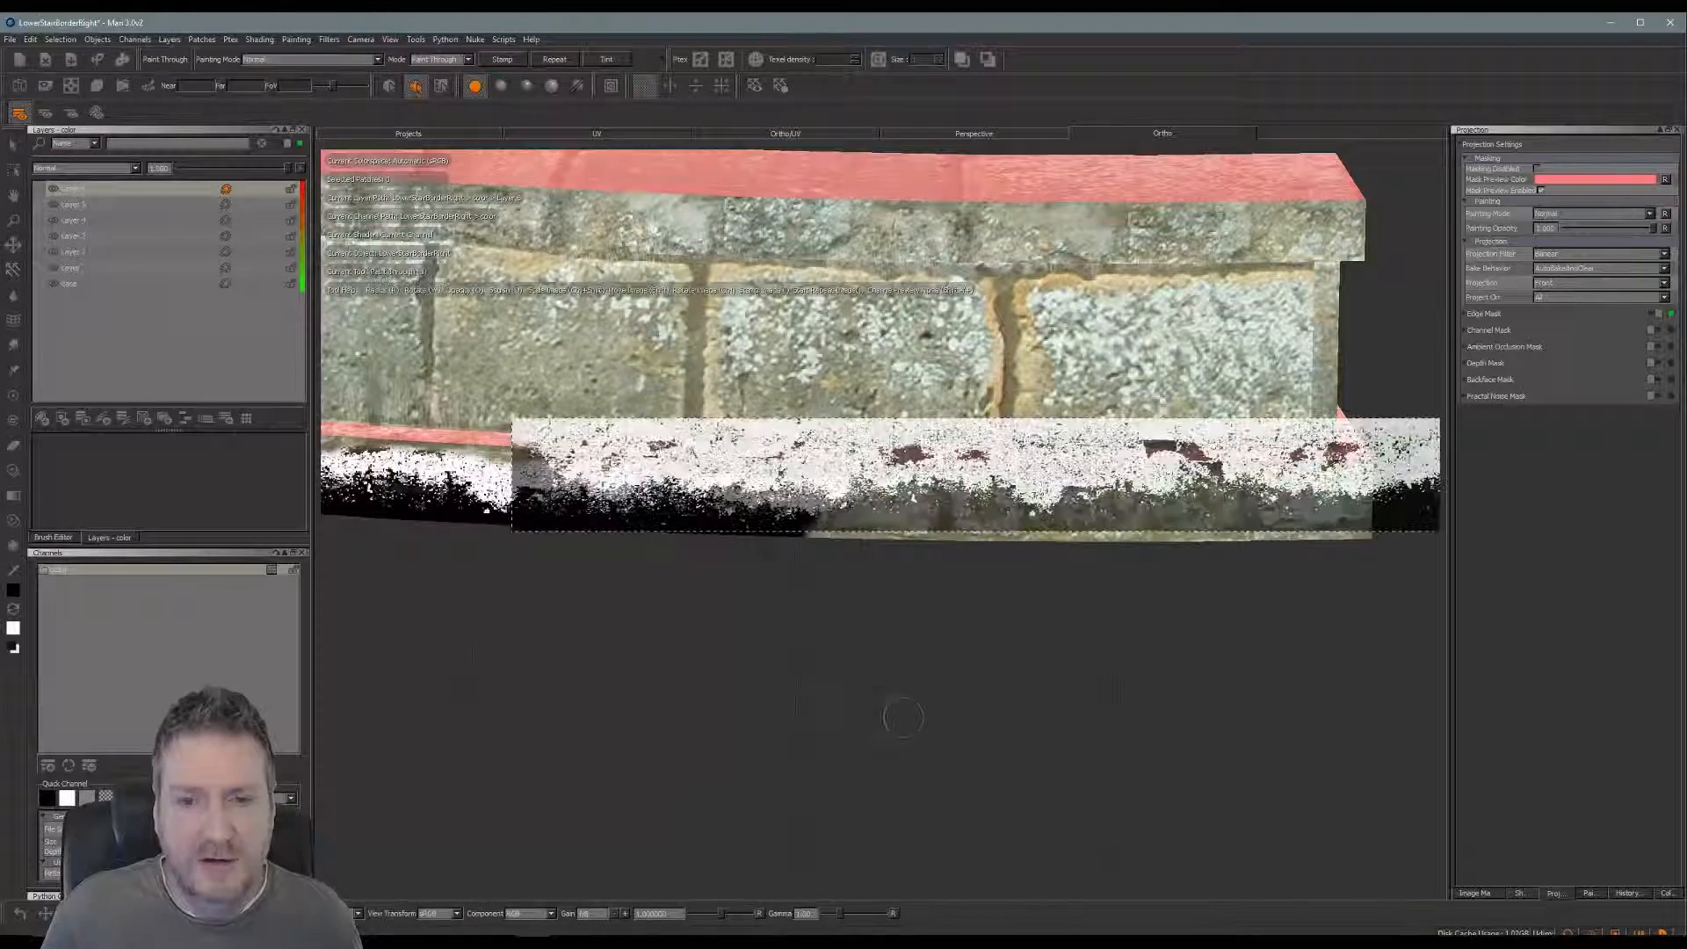
shift+drag(1075, 496, 835, 509)
mouse_move(965, 512)
mouse_down()
mouse_move(949, 501)
mouse_move(1068, 505)
mouse_move(892, 525)
mouse_up()
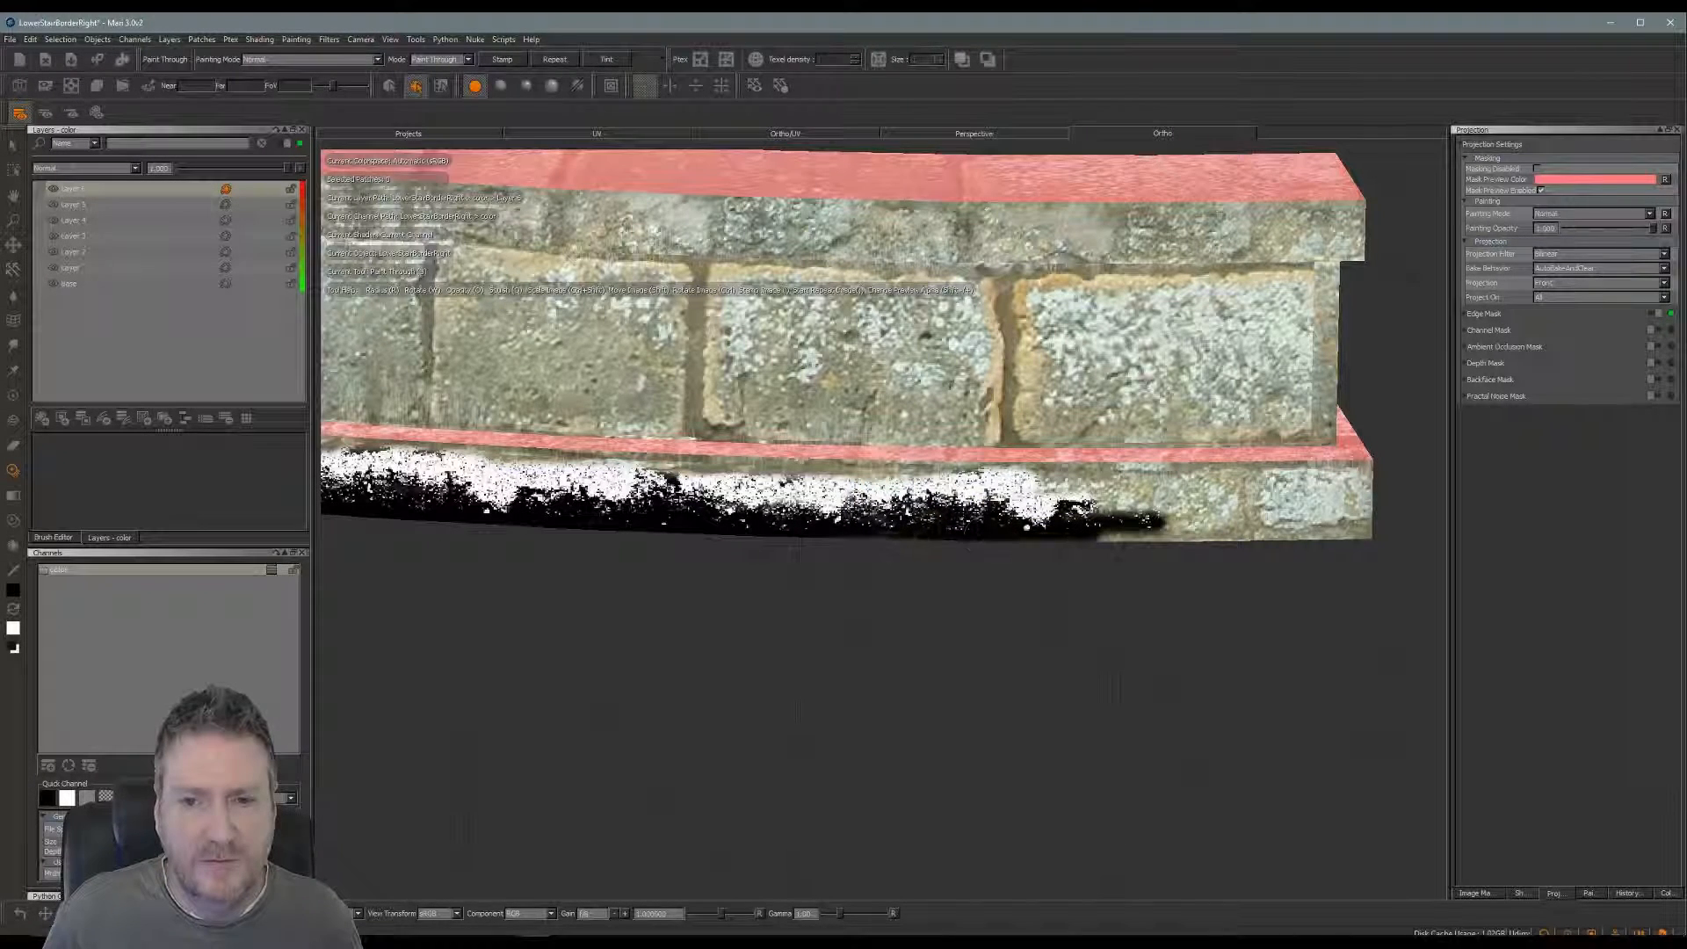
mouse_move(1158, 522)
mouse_down()
mouse_move(1259, 514)
mouse_move(1134, 494)
mouse_up()
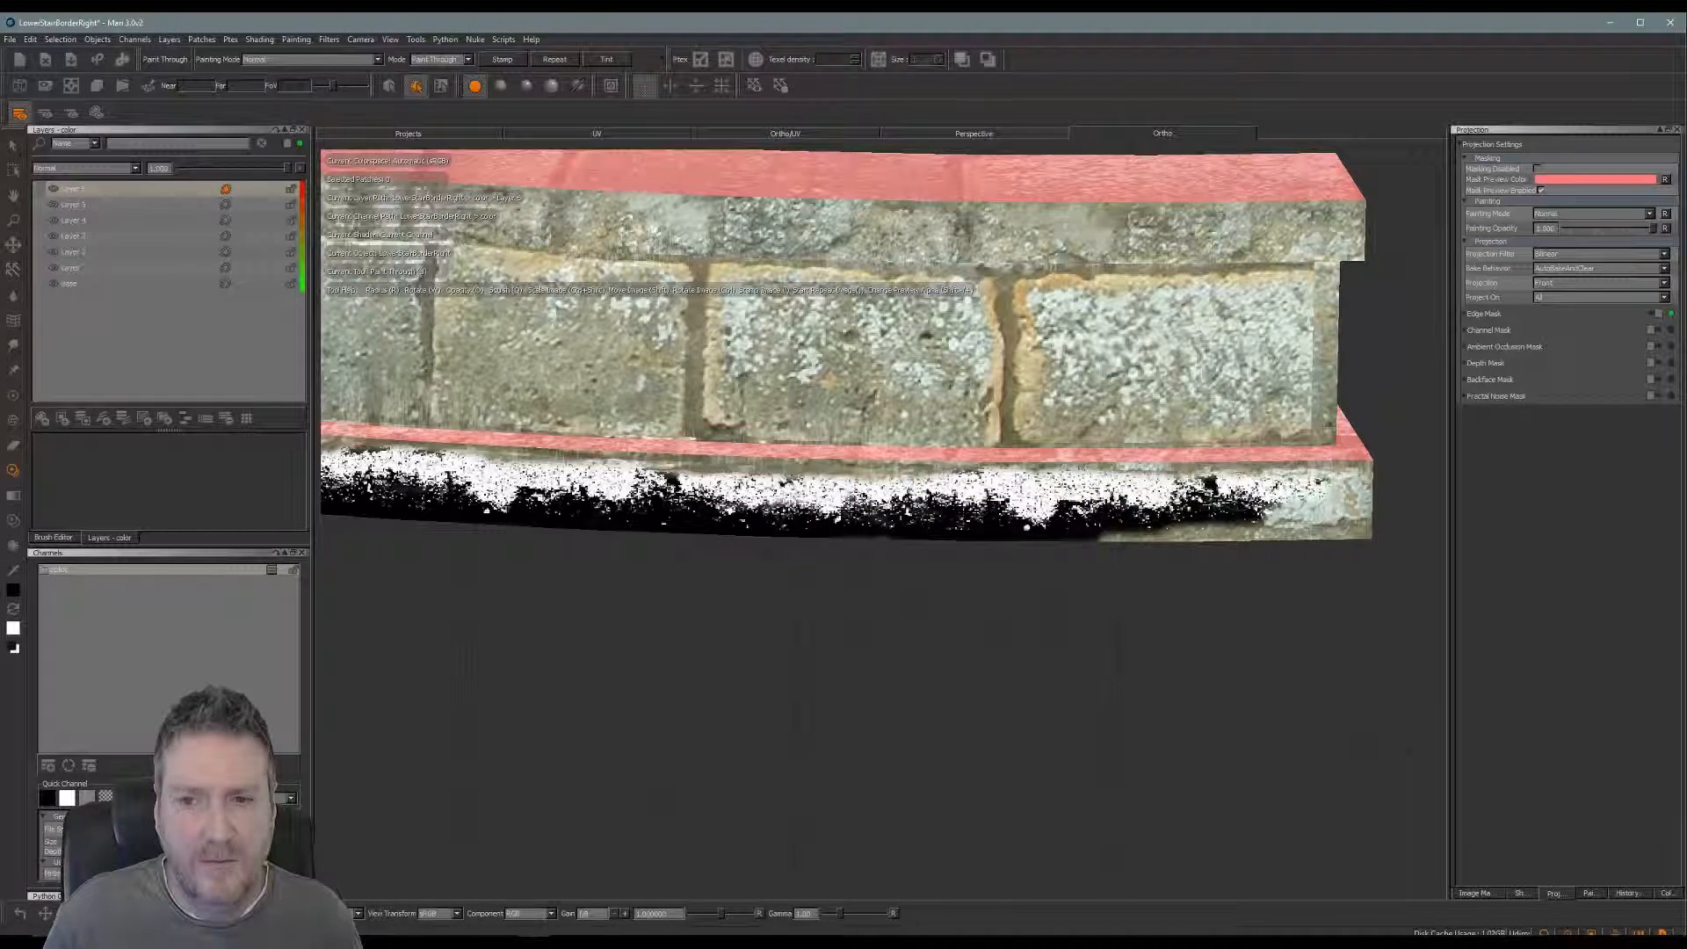
drag(1284, 496, 1358, 487)
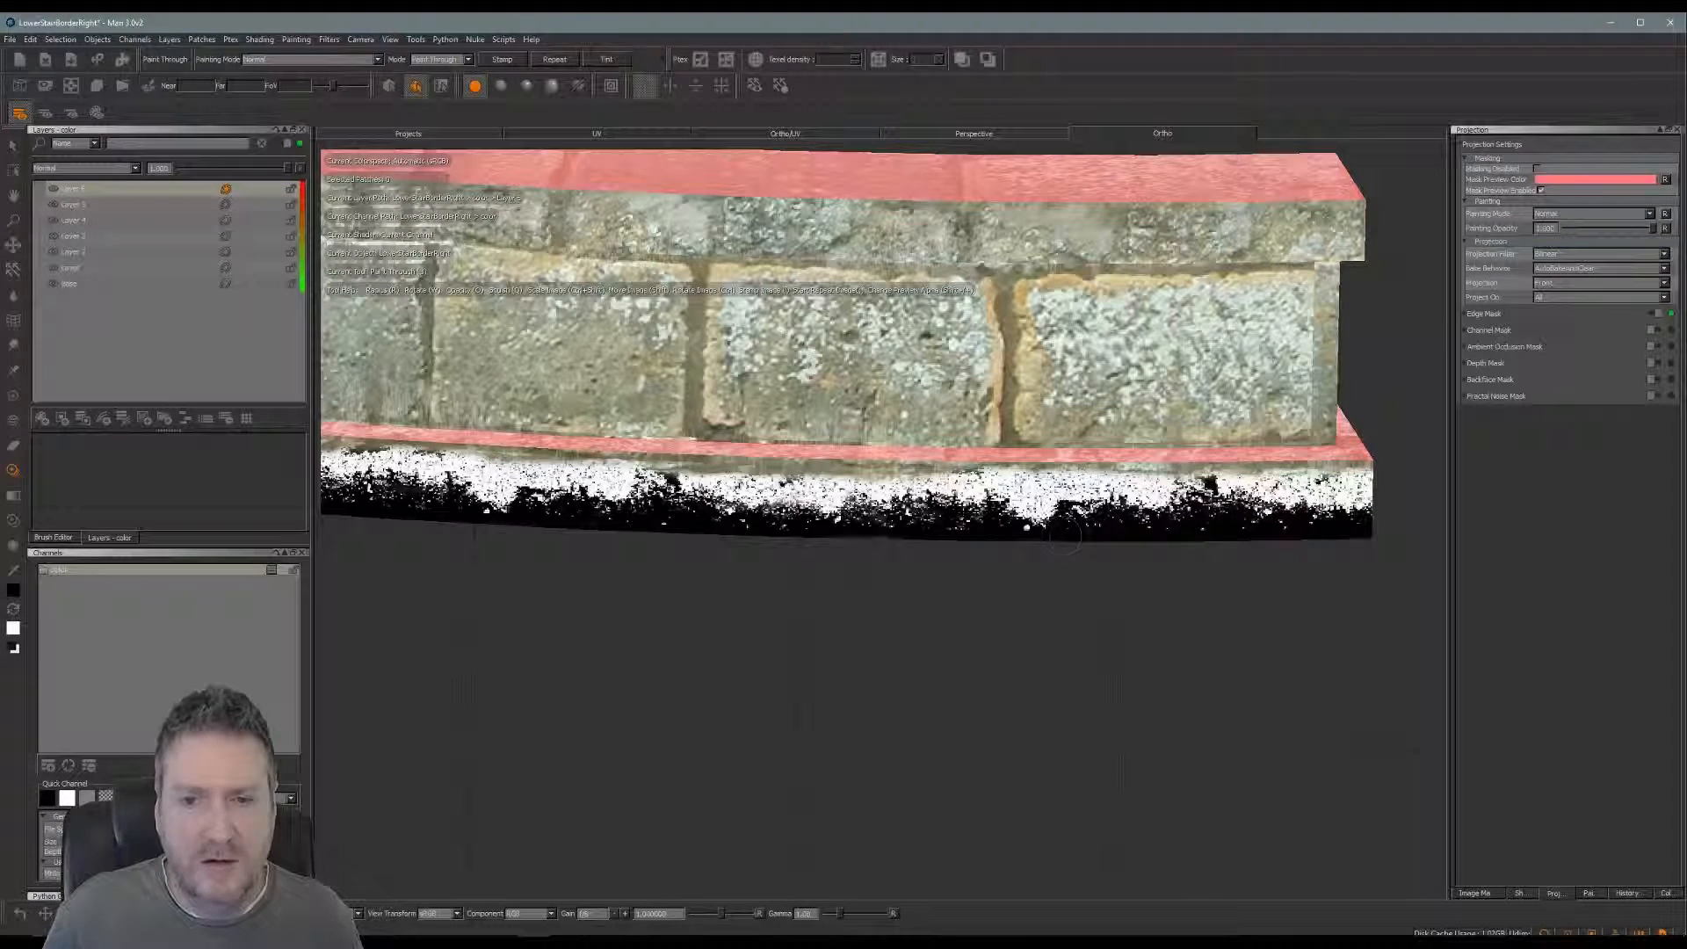
drag(1066, 537, 1065, 529)
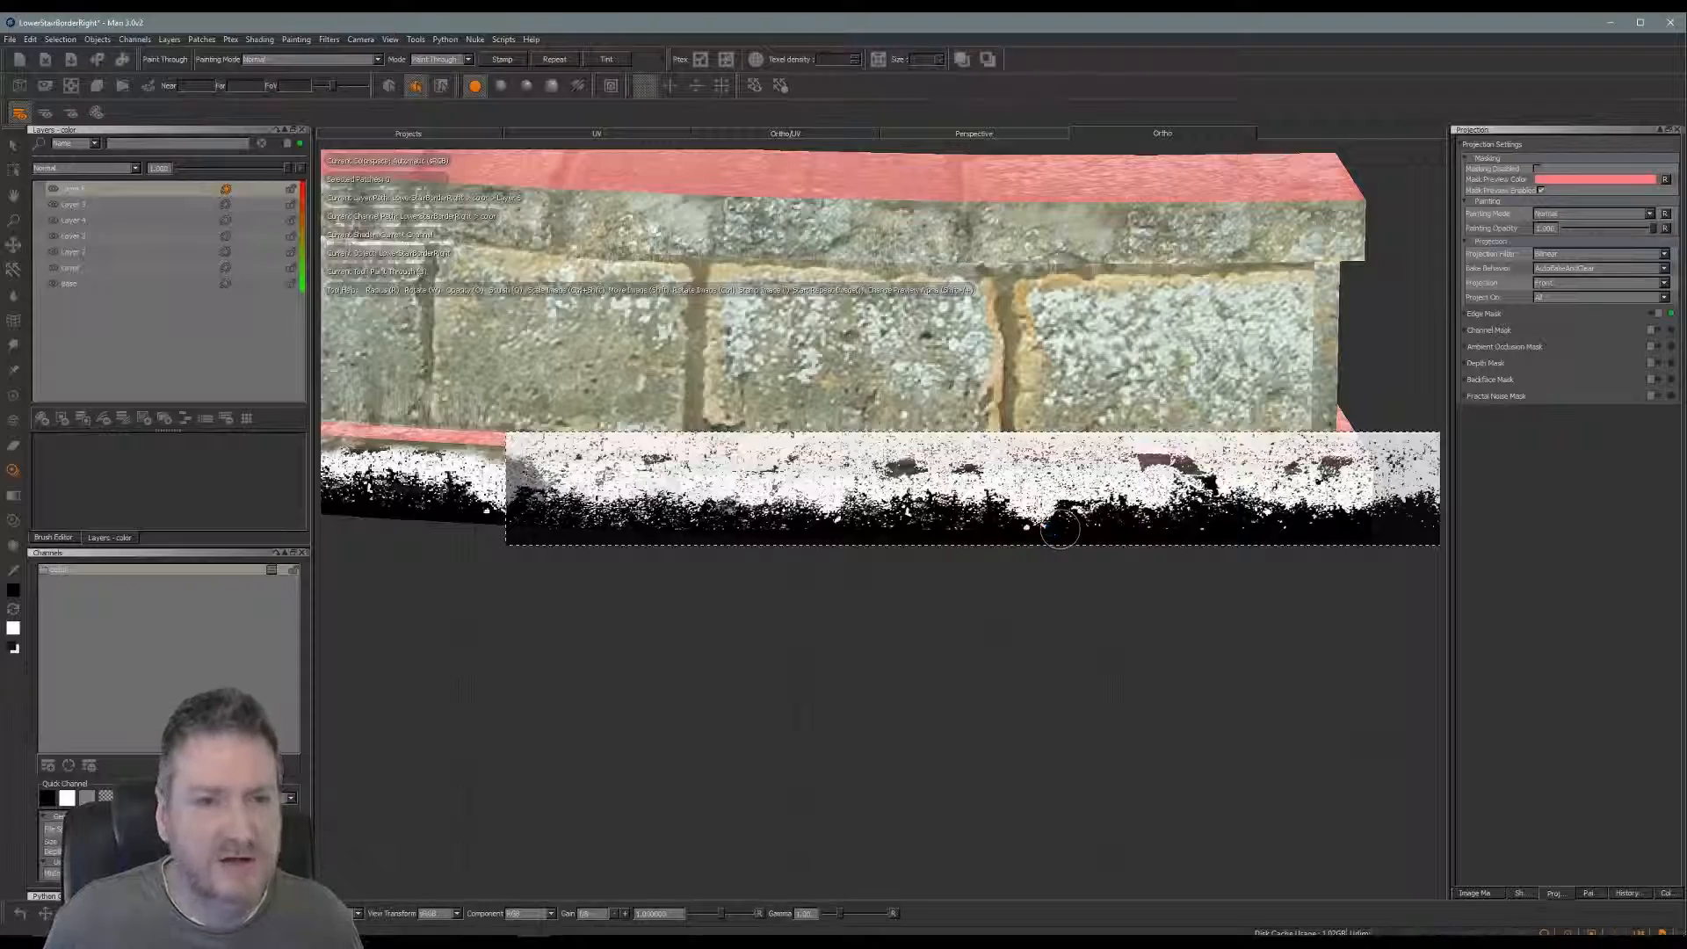
Move the grunge image clear of the wall and set the painted grunge layer's blend mode to Darken
alt+middle_drag(791, 614, 849, 608)
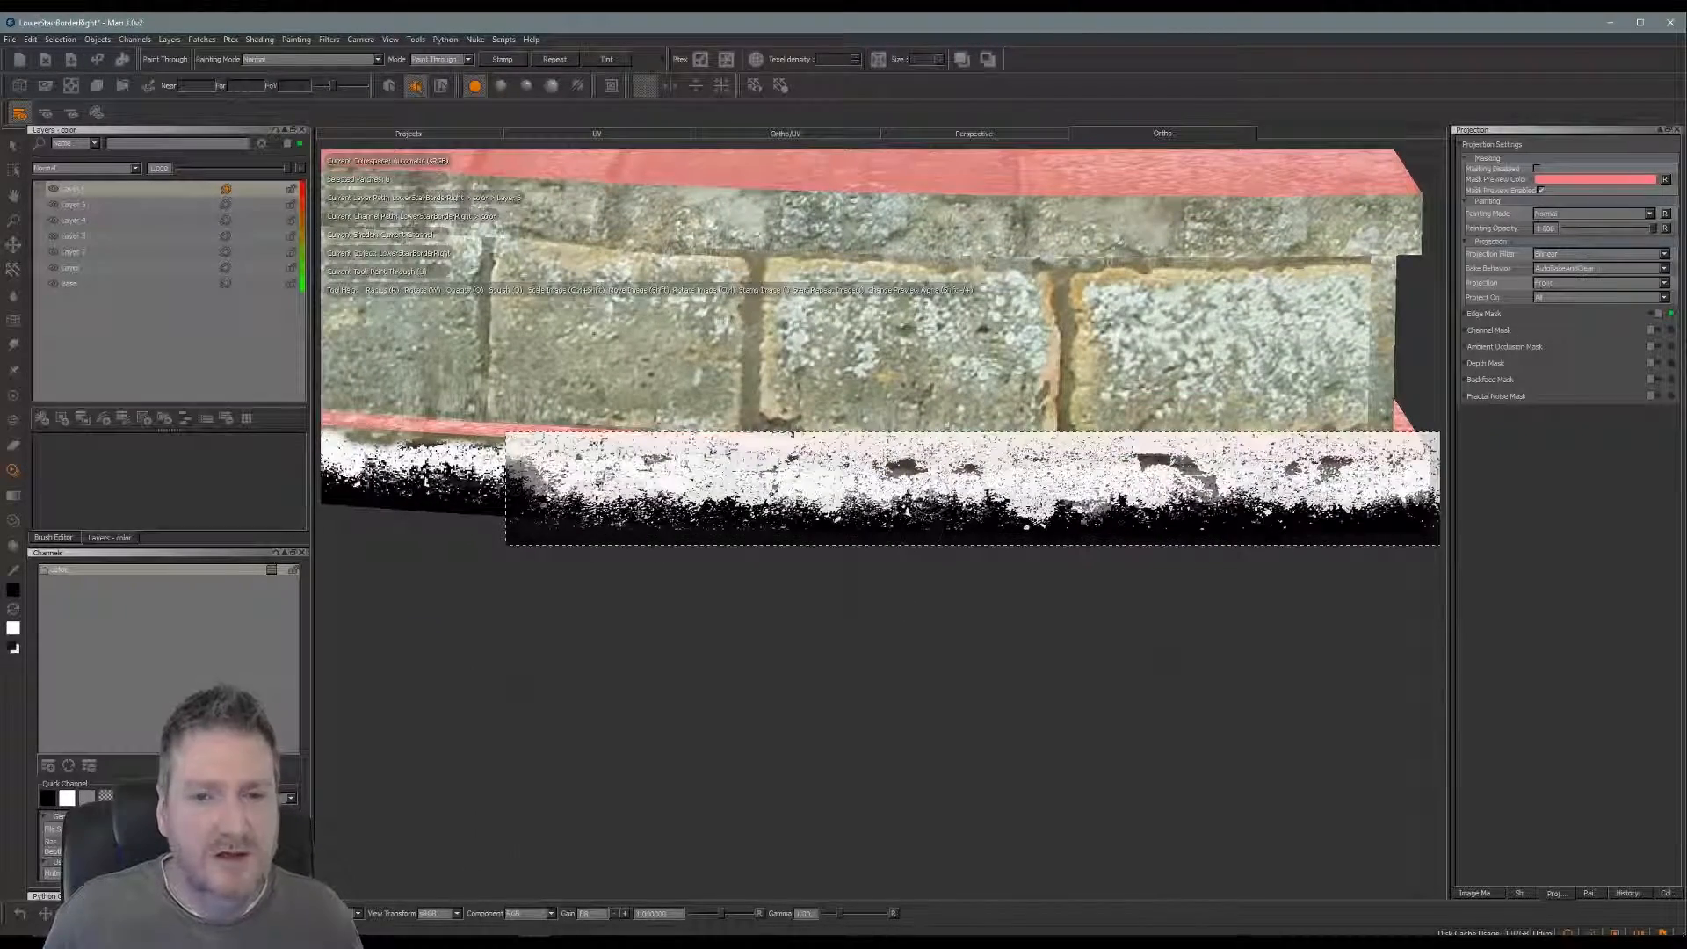
shift+drag(927, 523, 818, 683)
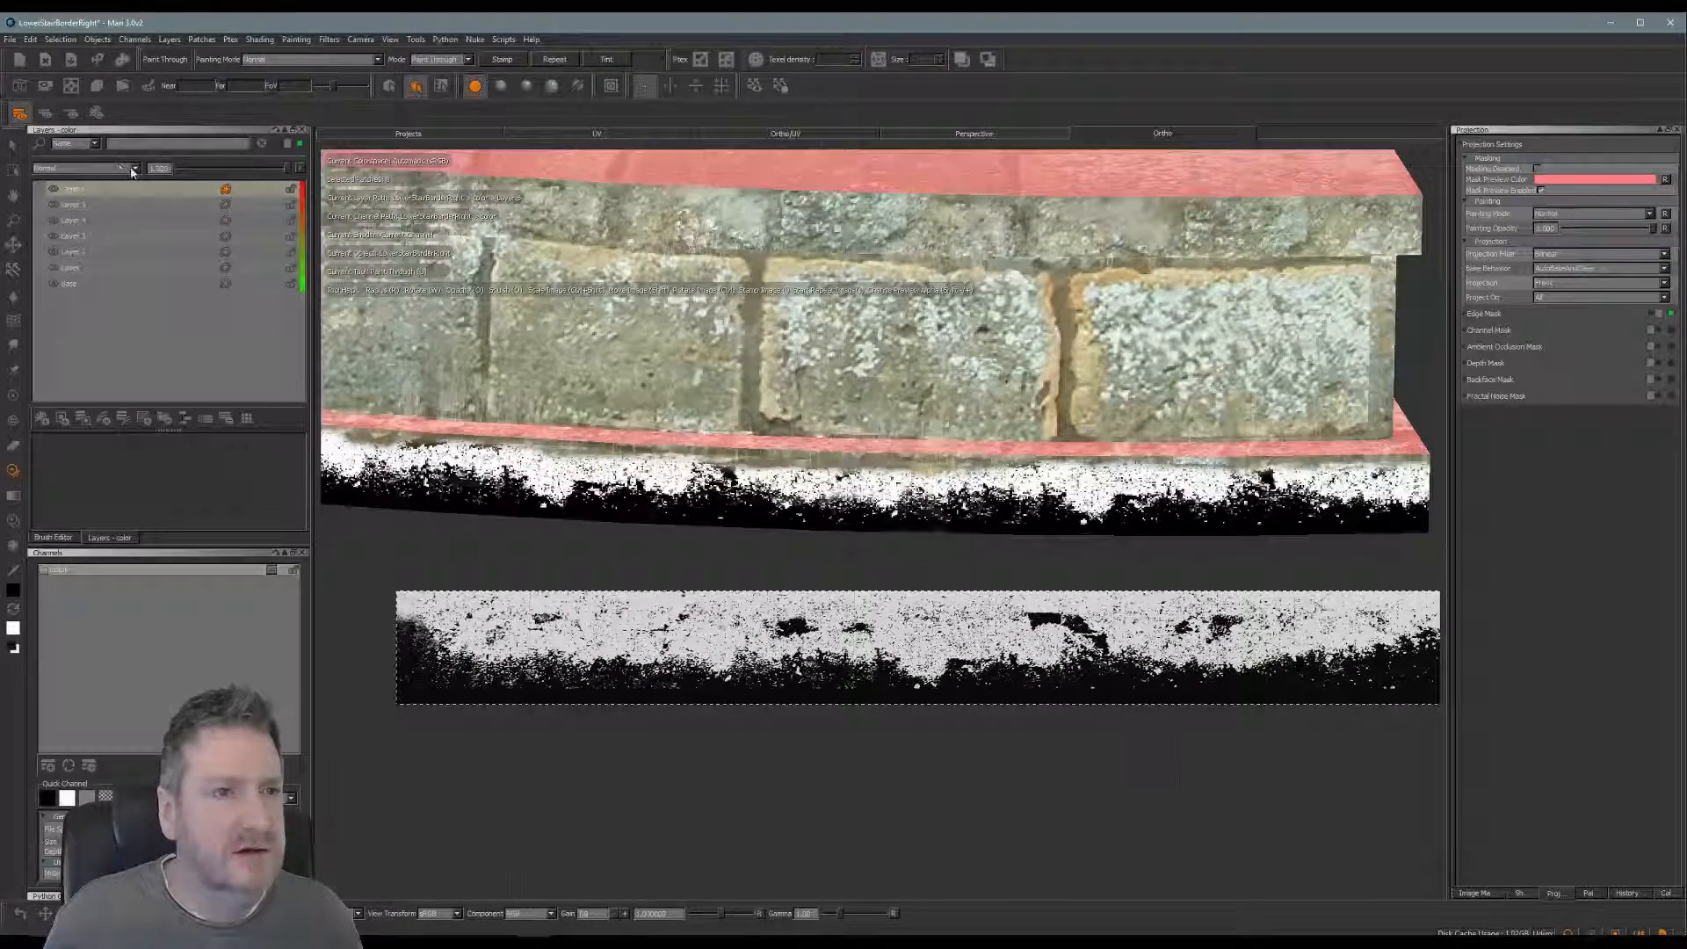
click(129, 168)
click(65, 221)
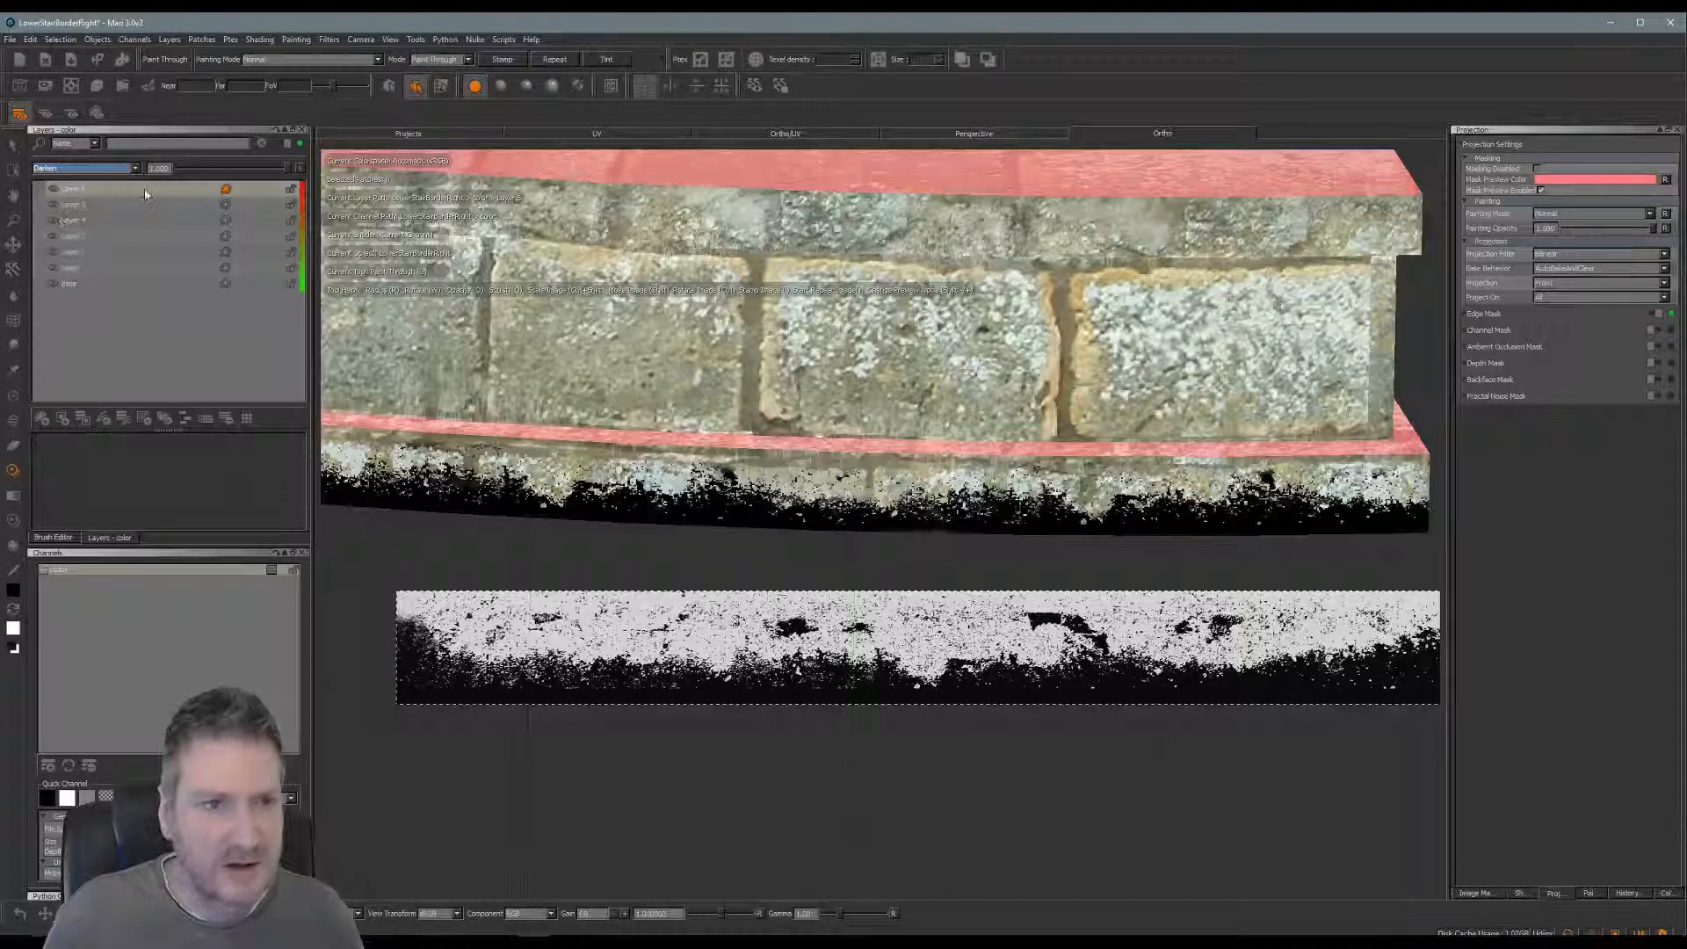
Try Multiply on the grunge layer, return its blend mode to Darken and lower the layer's opacity
click(135, 168)
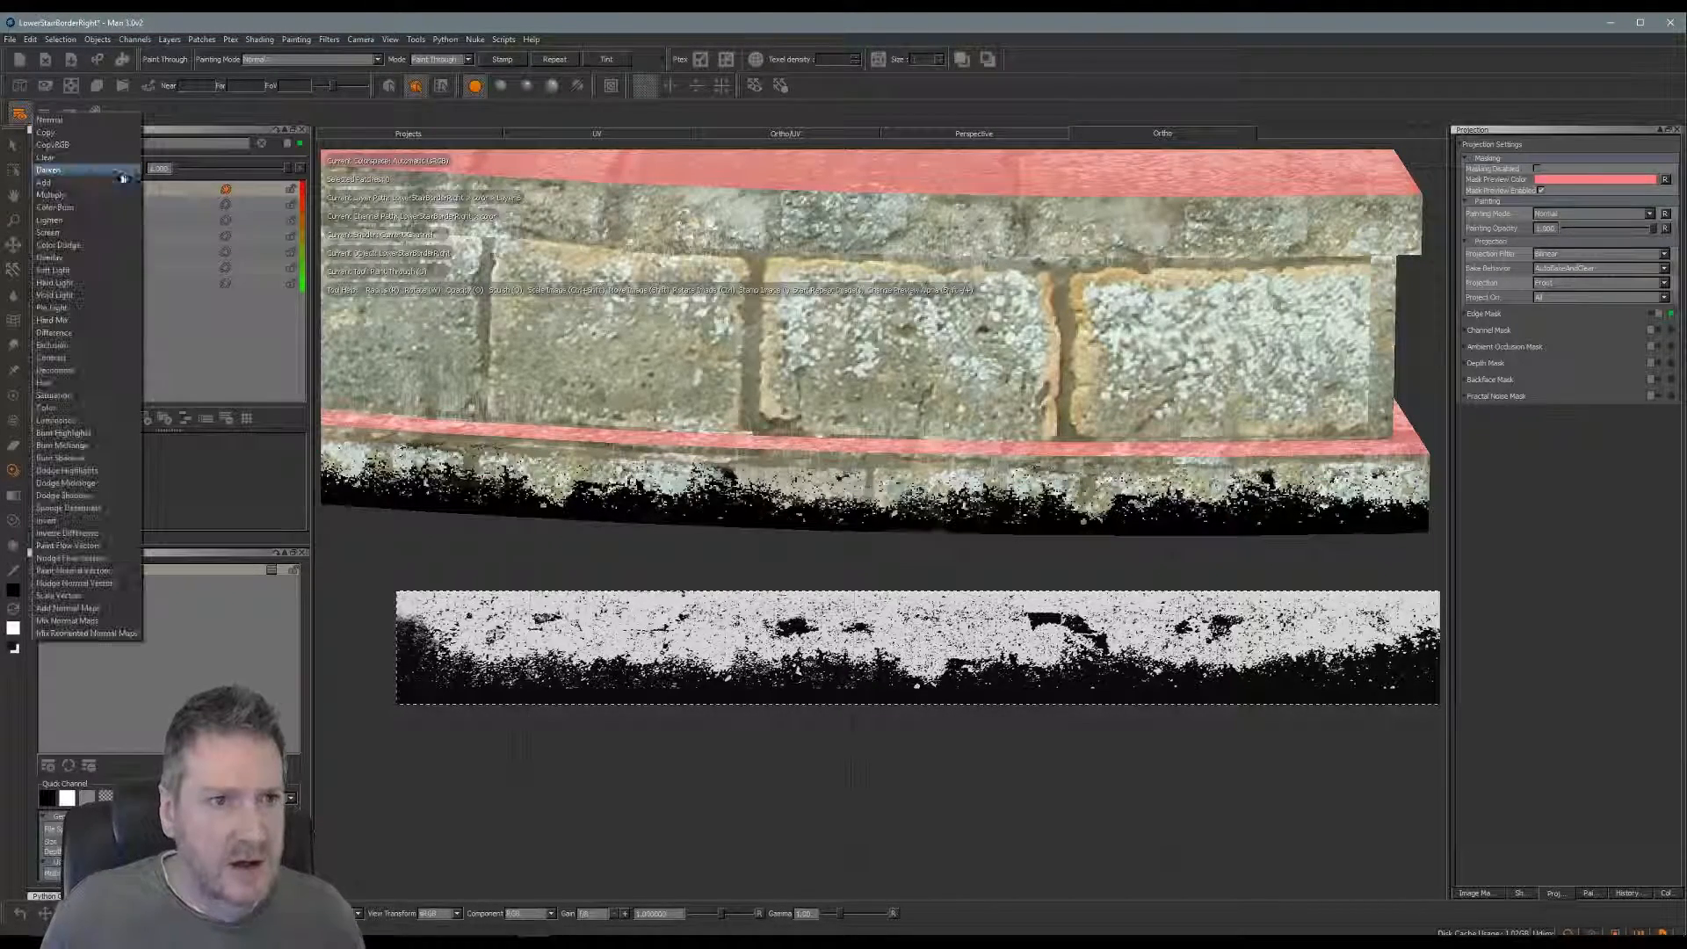
click(61, 194)
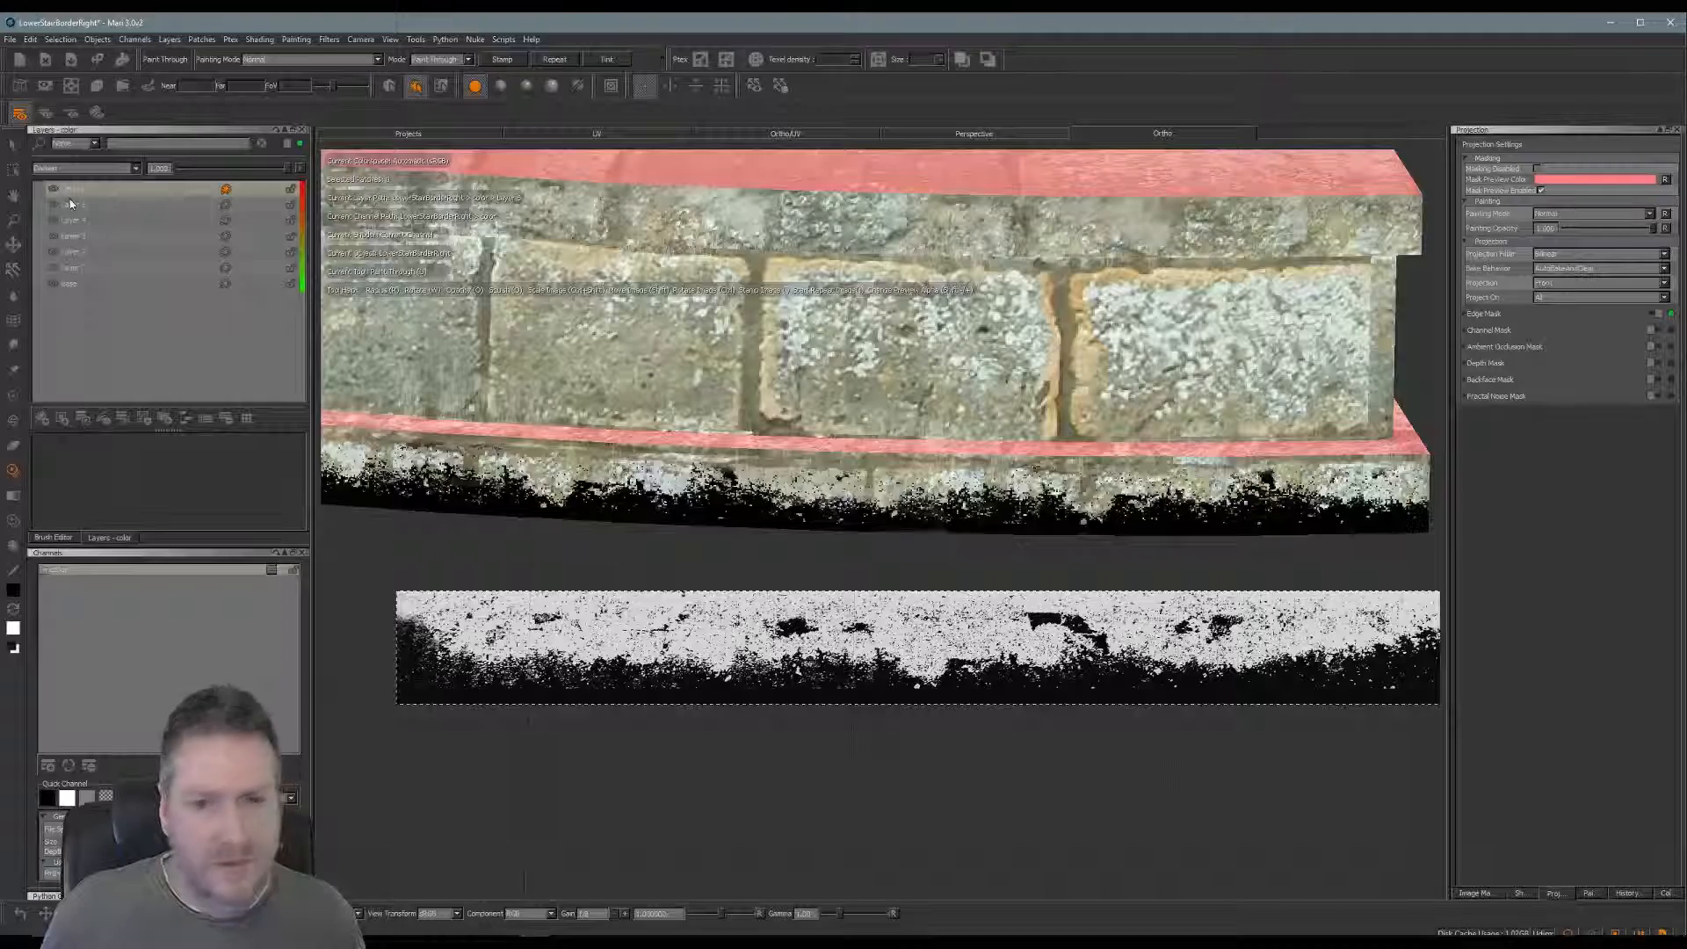
click(135, 168)
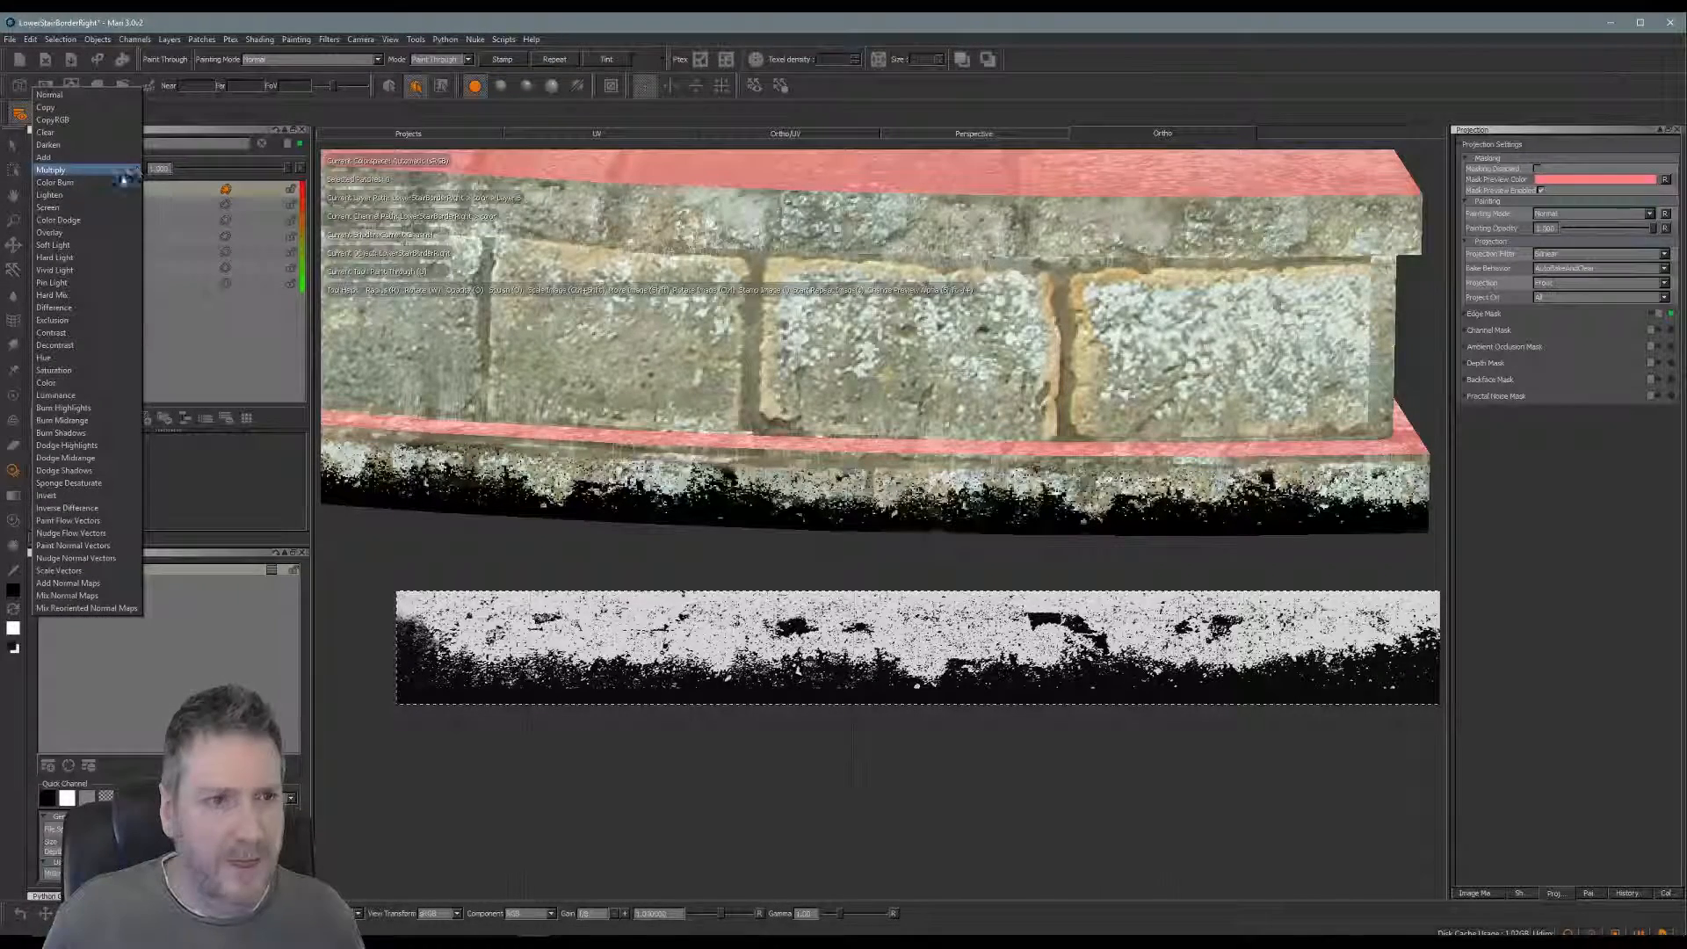
click(61, 145)
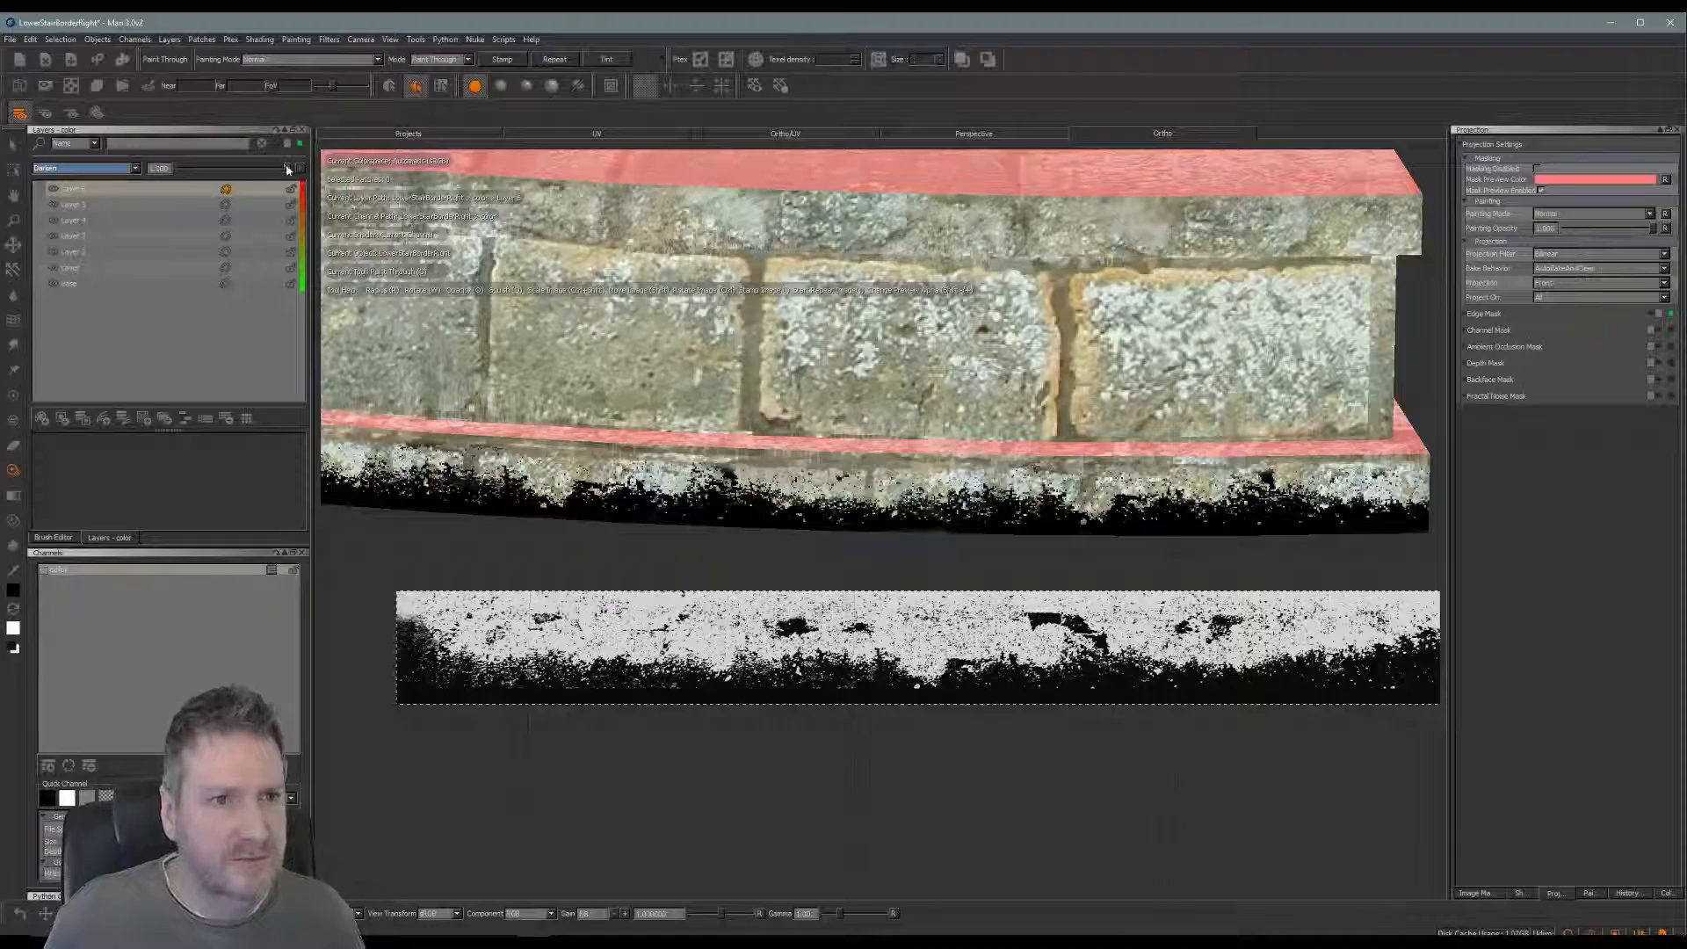
drag(255, 175, 276, 173)
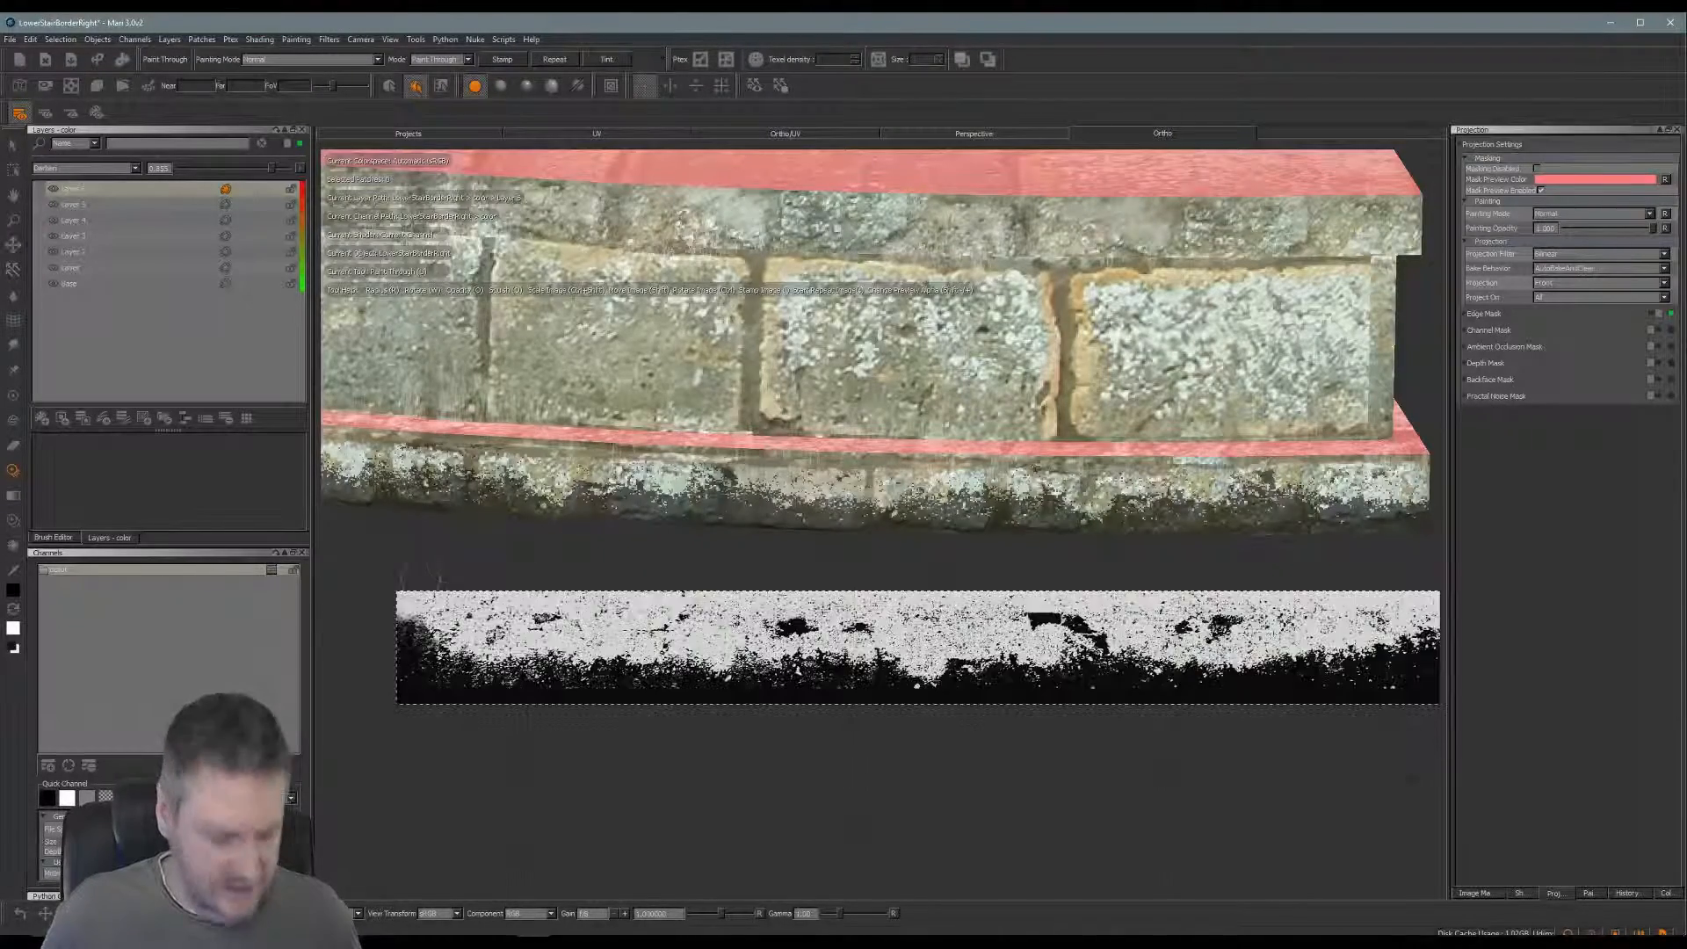
Add a new layer on top of the stack and load a different heavy grunge image from the project images for Paint Through
mouse_move(533, 620)
alt+shift+mouse_down()
mouse_move(1099, 787)
mouse_move(1171, 663)
mouse_move(1179, 716)
mouse_move(779, 715)
mouse_move(756, 685)
mouse_move(553, 738)
mouse_move(668, 730)
mouse_move(882, 767)
mouse_move(896, 750)
mouse_move(753, 730)
alt+shift+mouse_up()
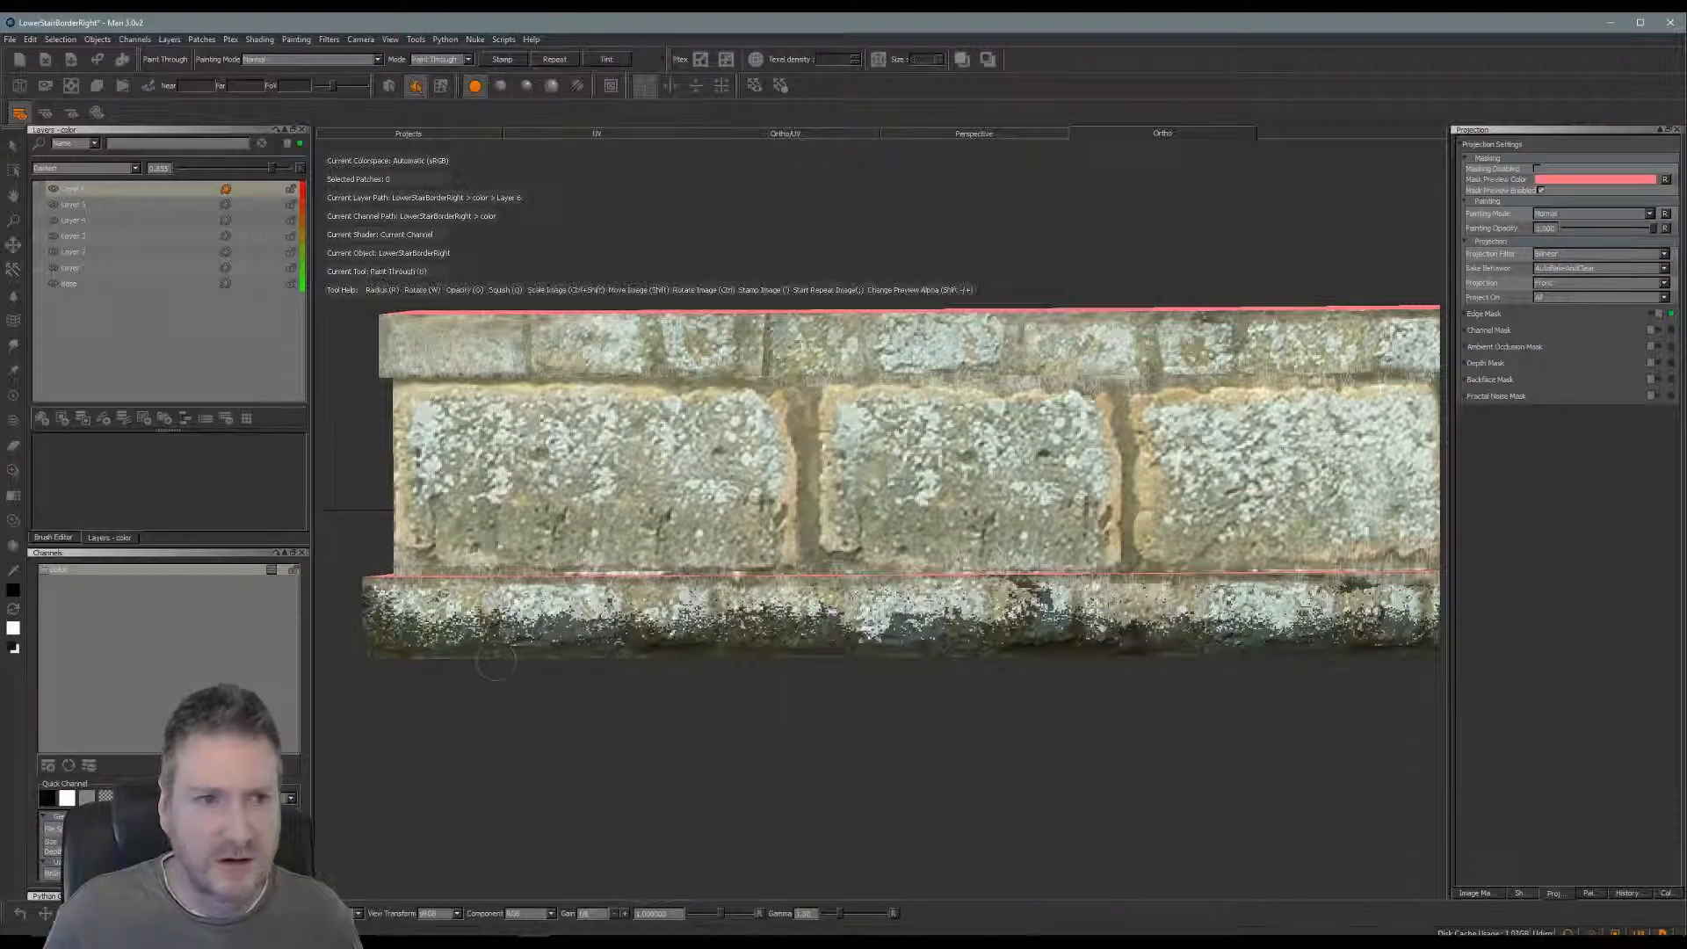
click(64, 417)
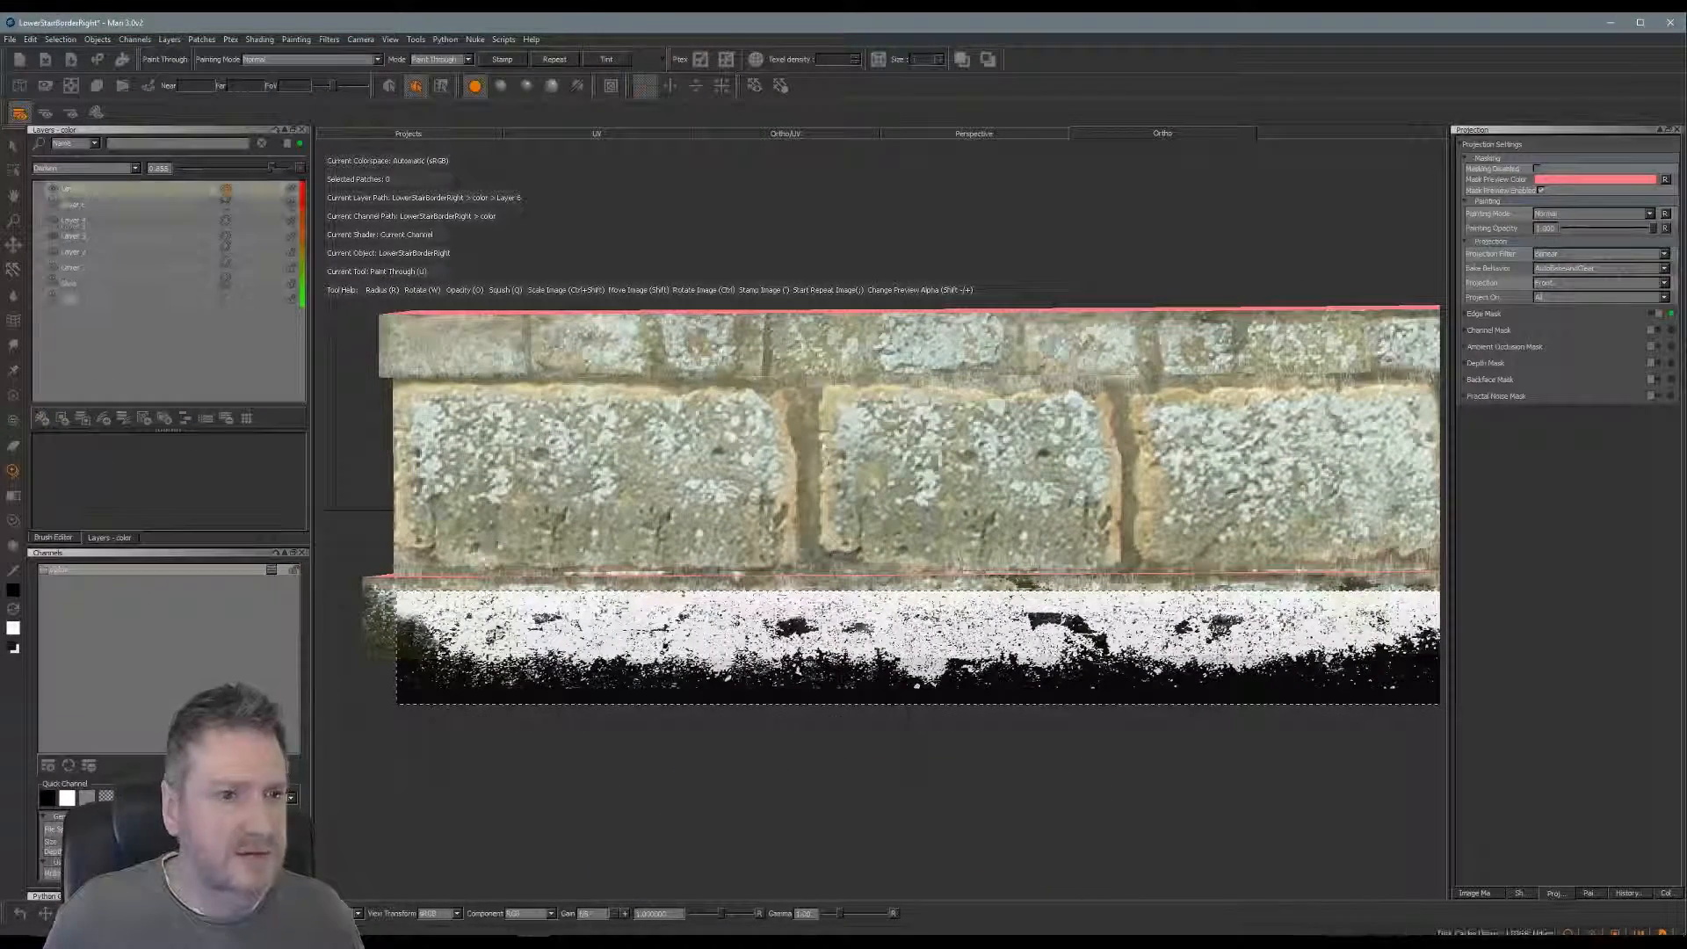
click(1483, 894)
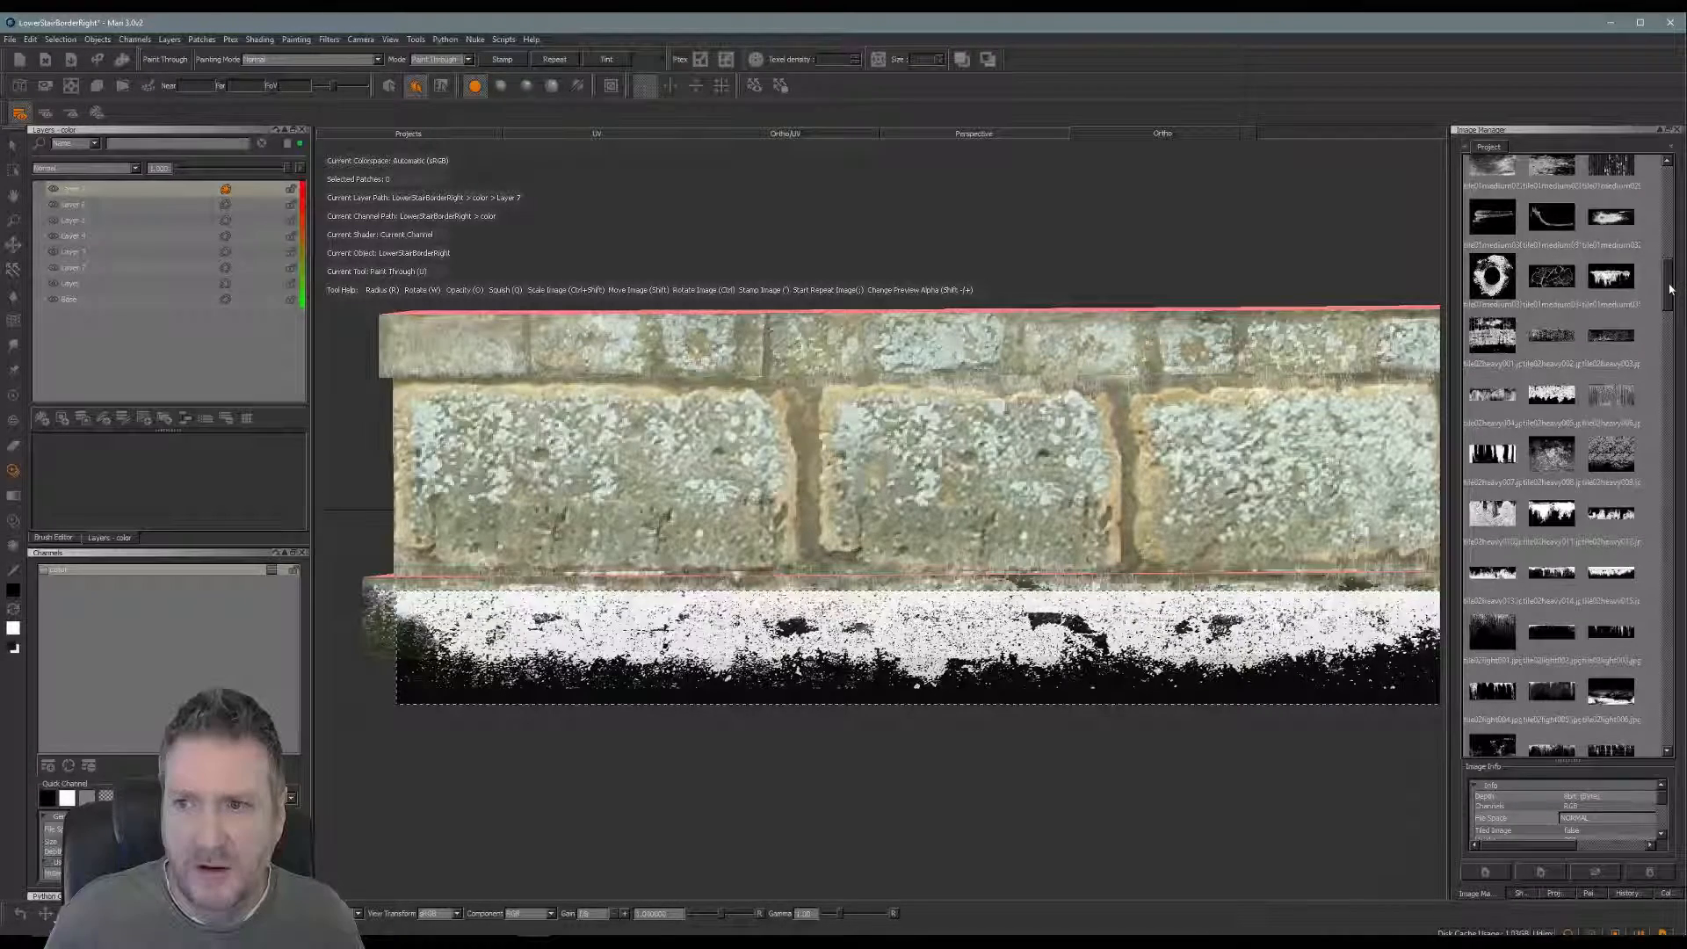
drag(1671, 289, 1669, 337)
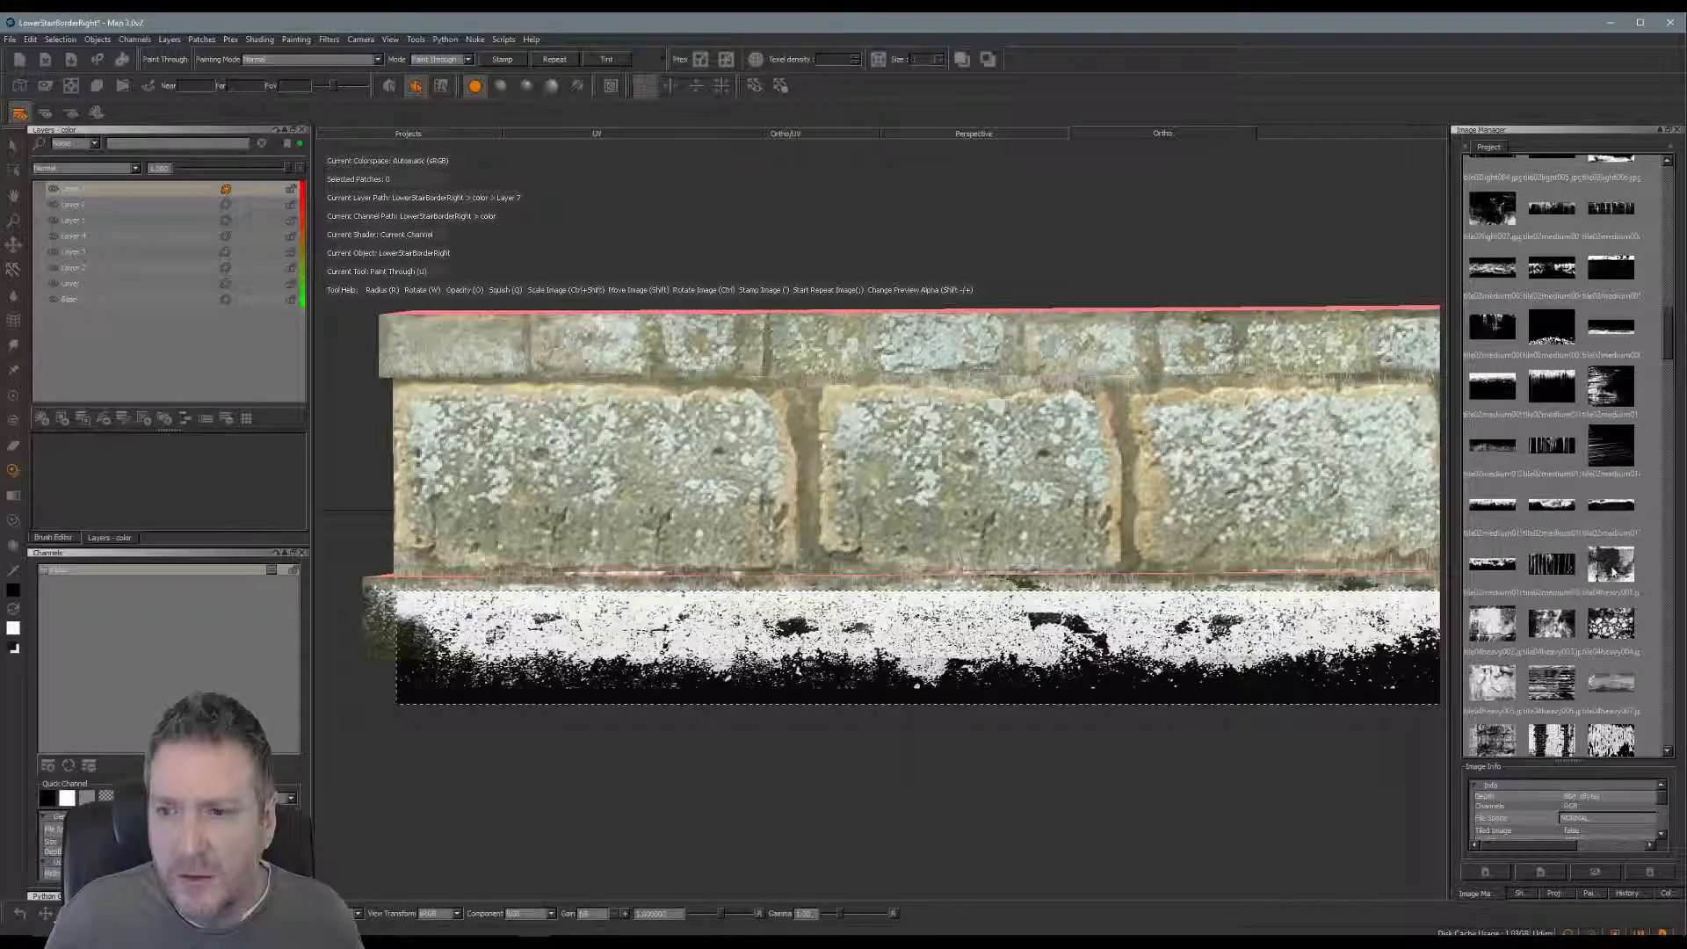
drag(1607, 567, 1130, 540)
Scale the new grunge image and place it over the stone courses at the wall's near end
mouse_move(1125, 651)
ctrl+shift+mouse_down()
mouse_move(1021, 658)
mouse_move(923, 527)
mouse_move(891, 572)
mouse_move(785, 594)
mouse_move(961, 595)
ctrl+shift+mouse_up()
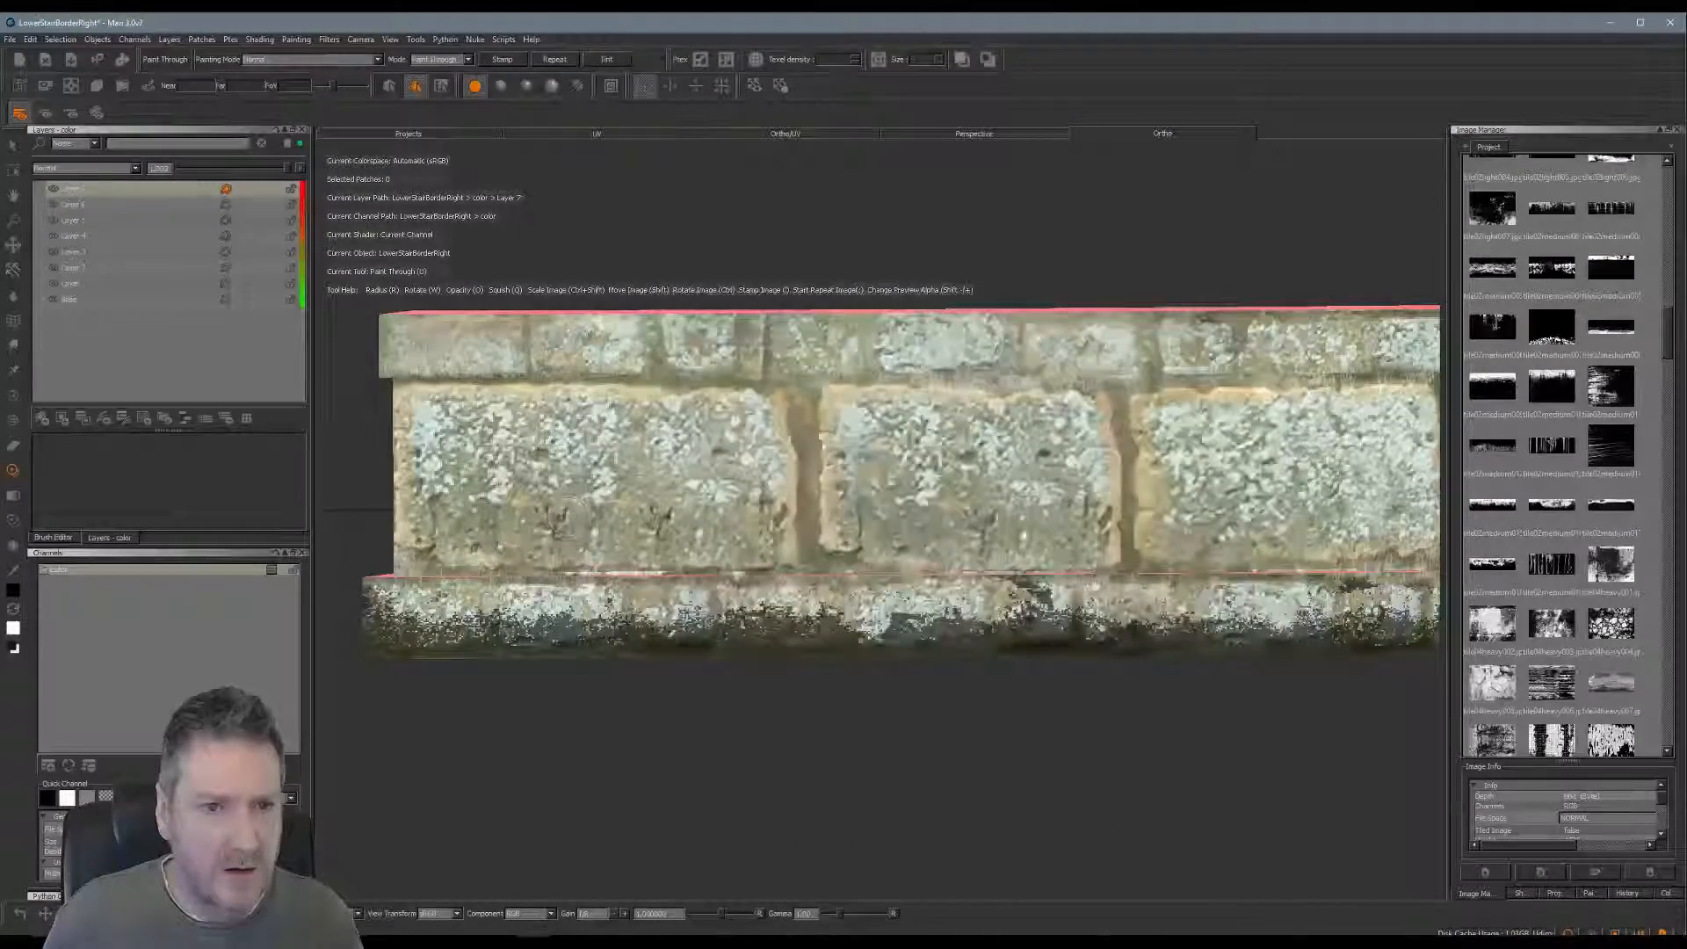
mouse_move(629, 531)
alt+mouse_down()
mouse_move(638, 470)
mouse_move(654, 488)
alt+mouse_up()
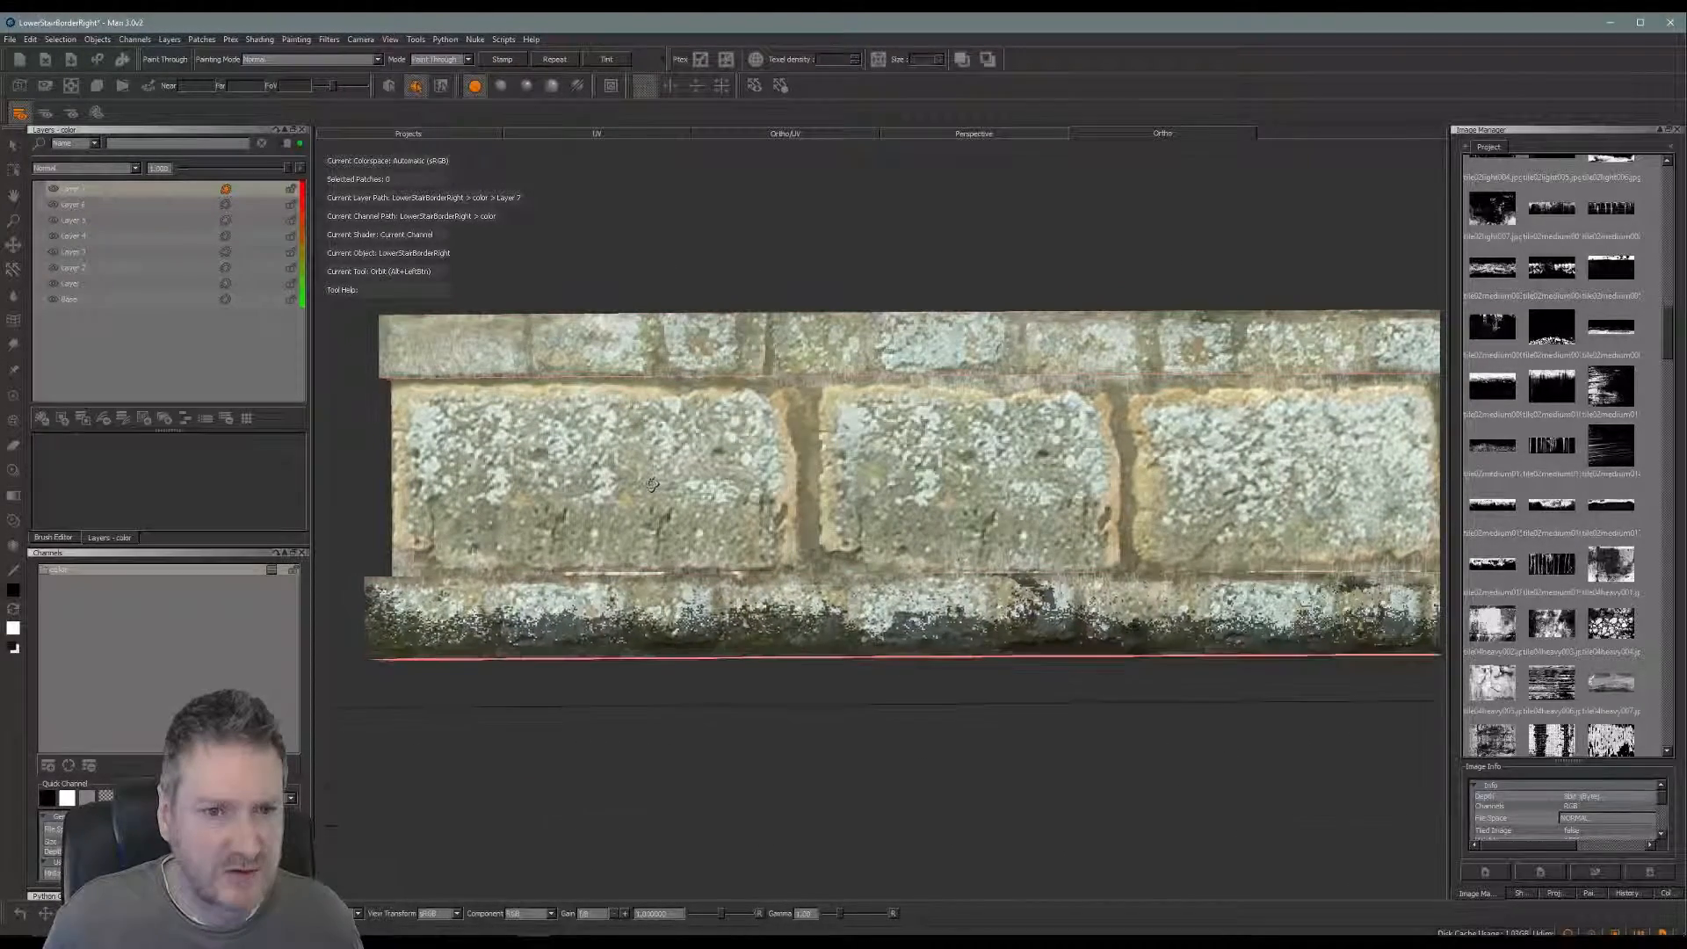
alt+middle_drag(529, 453, 635, 482)
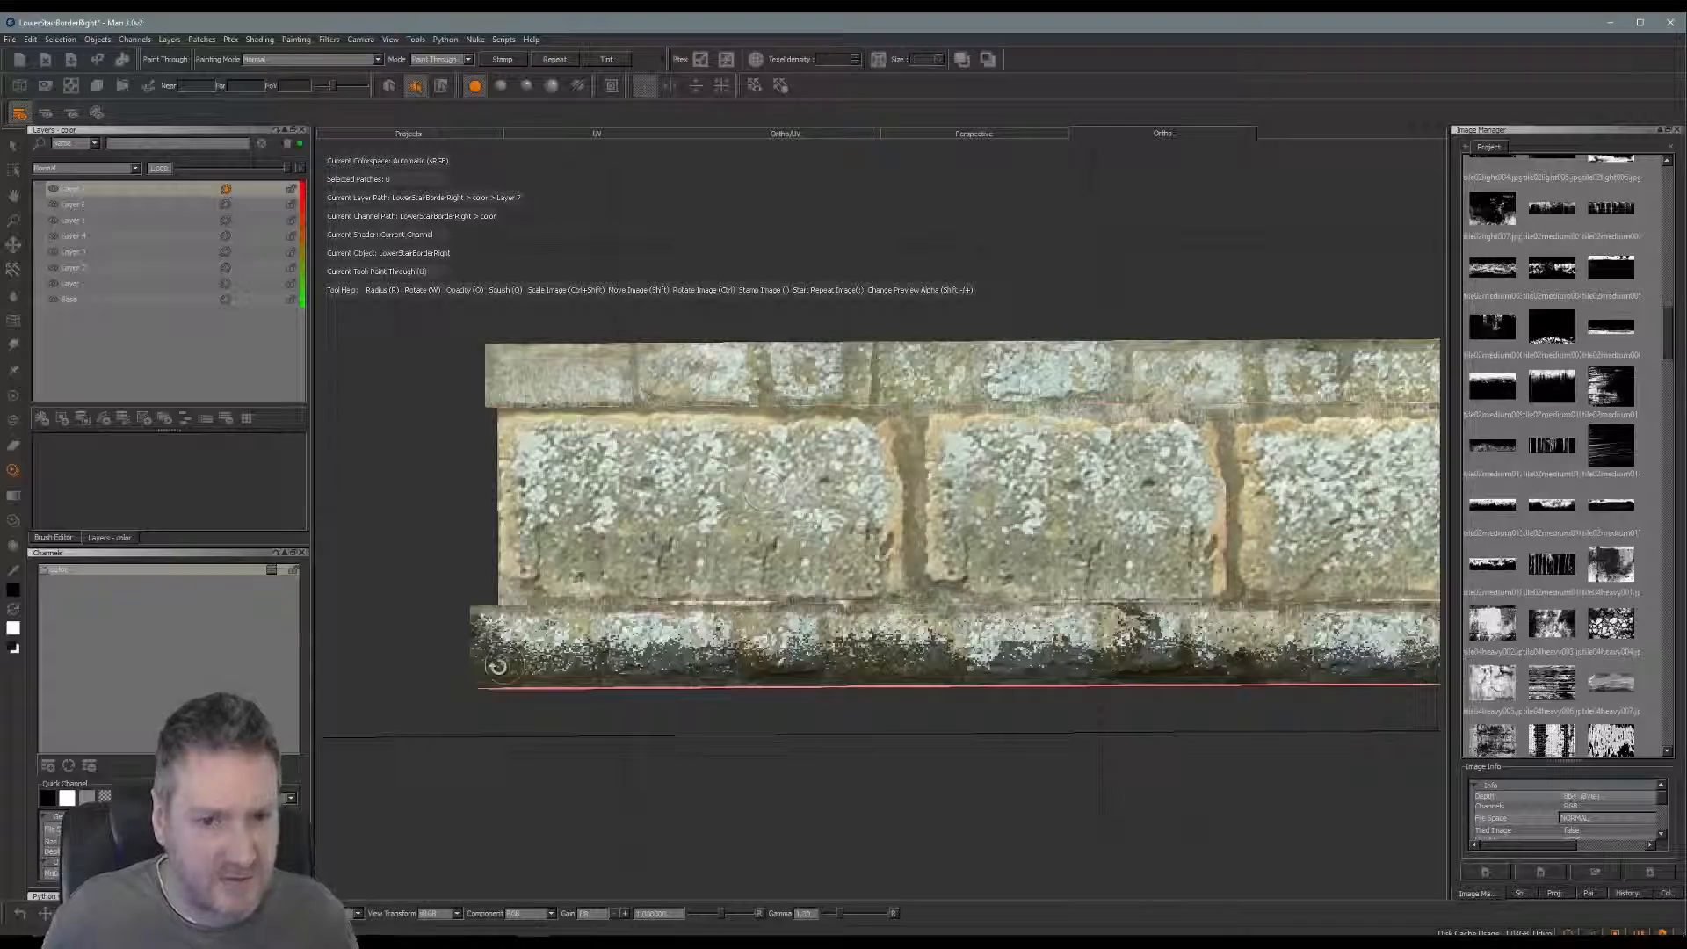
mouse_move(722, 598)
mouse_down()
mouse_move(873, 511)
mouse_move(746, 494)
mouse_up()
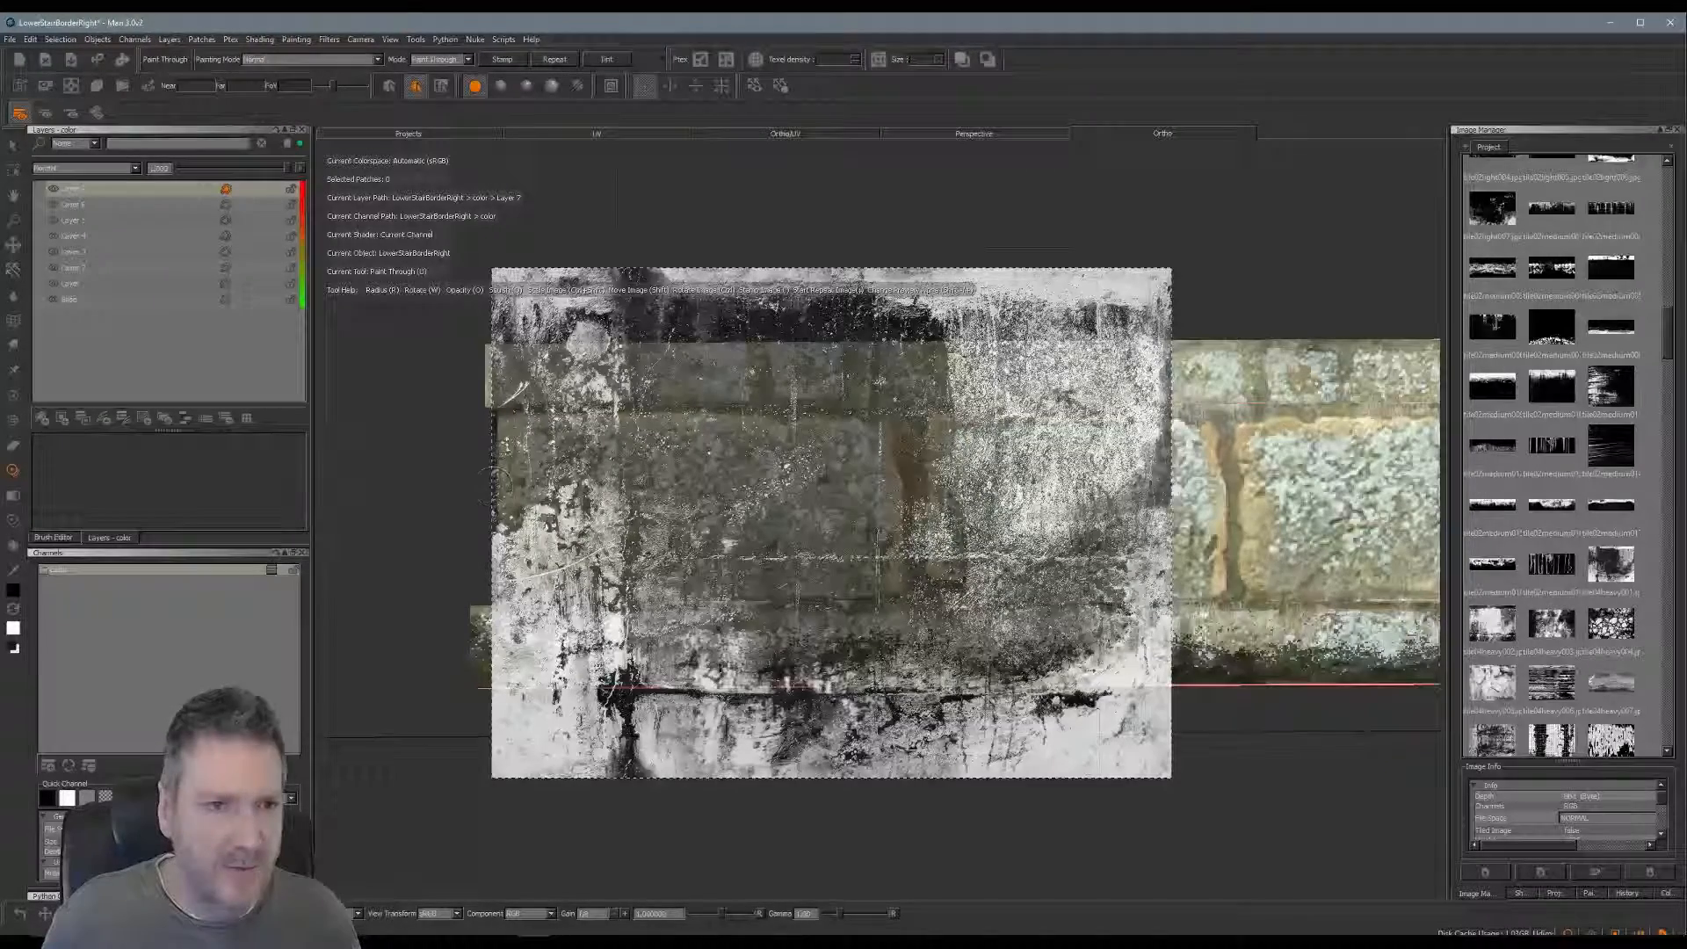
Enlarge the brush radius and lower the brush's opacity and flow for softer painting
click(53, 538)
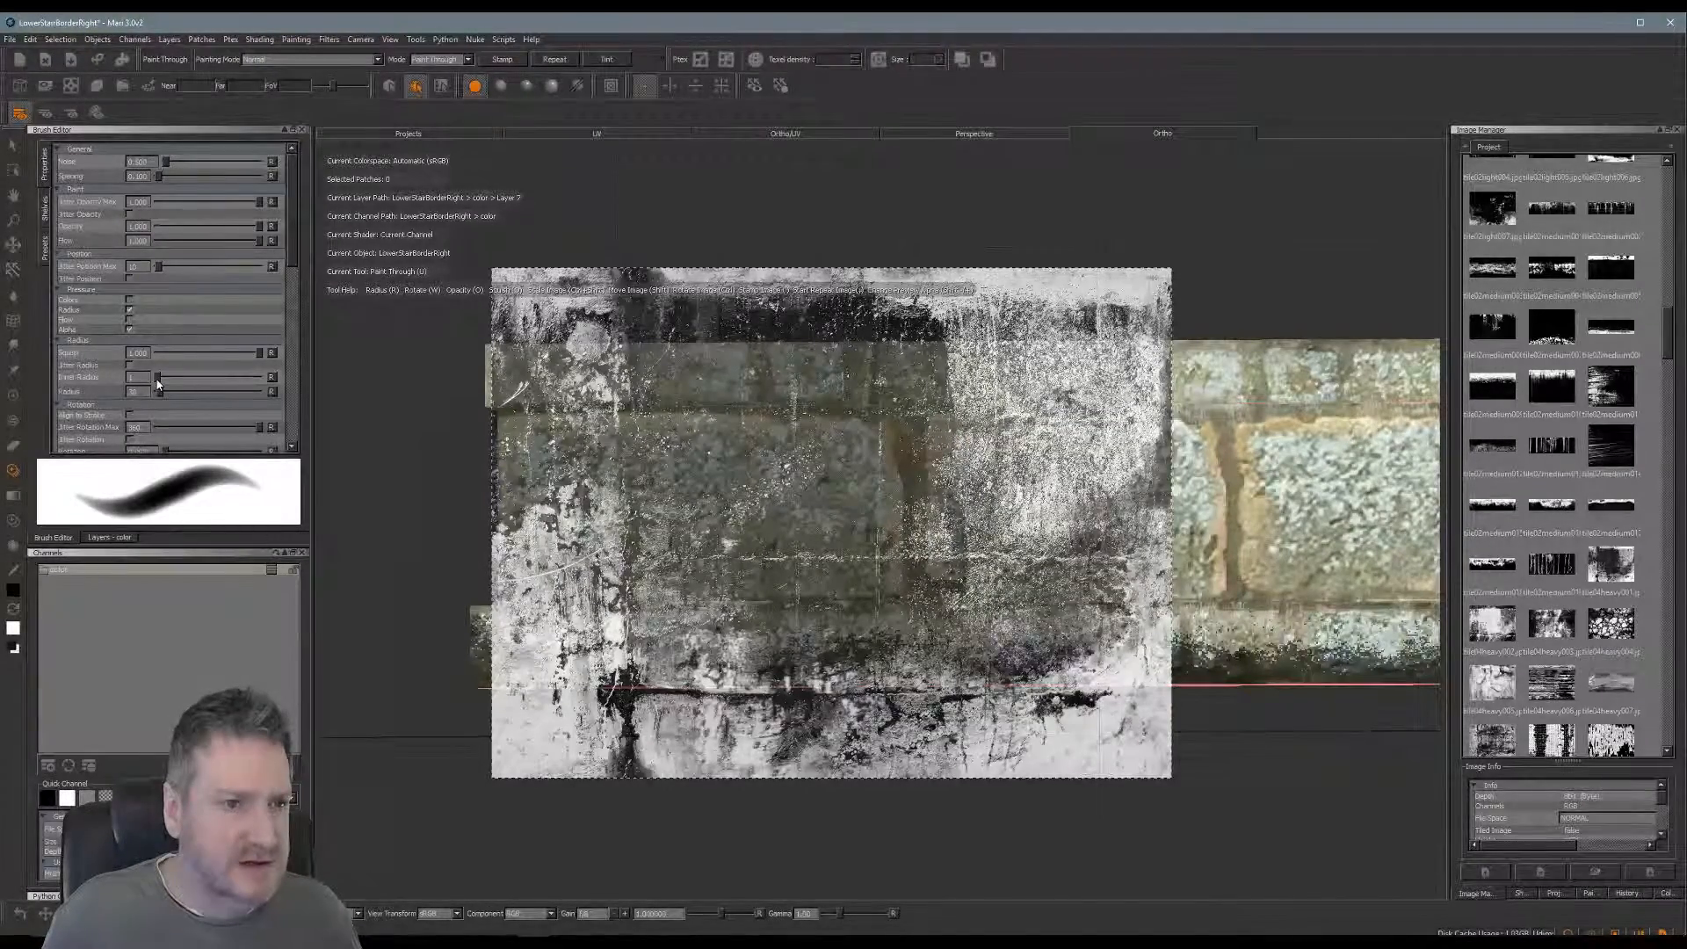
drag(157, 381, 164, 395)
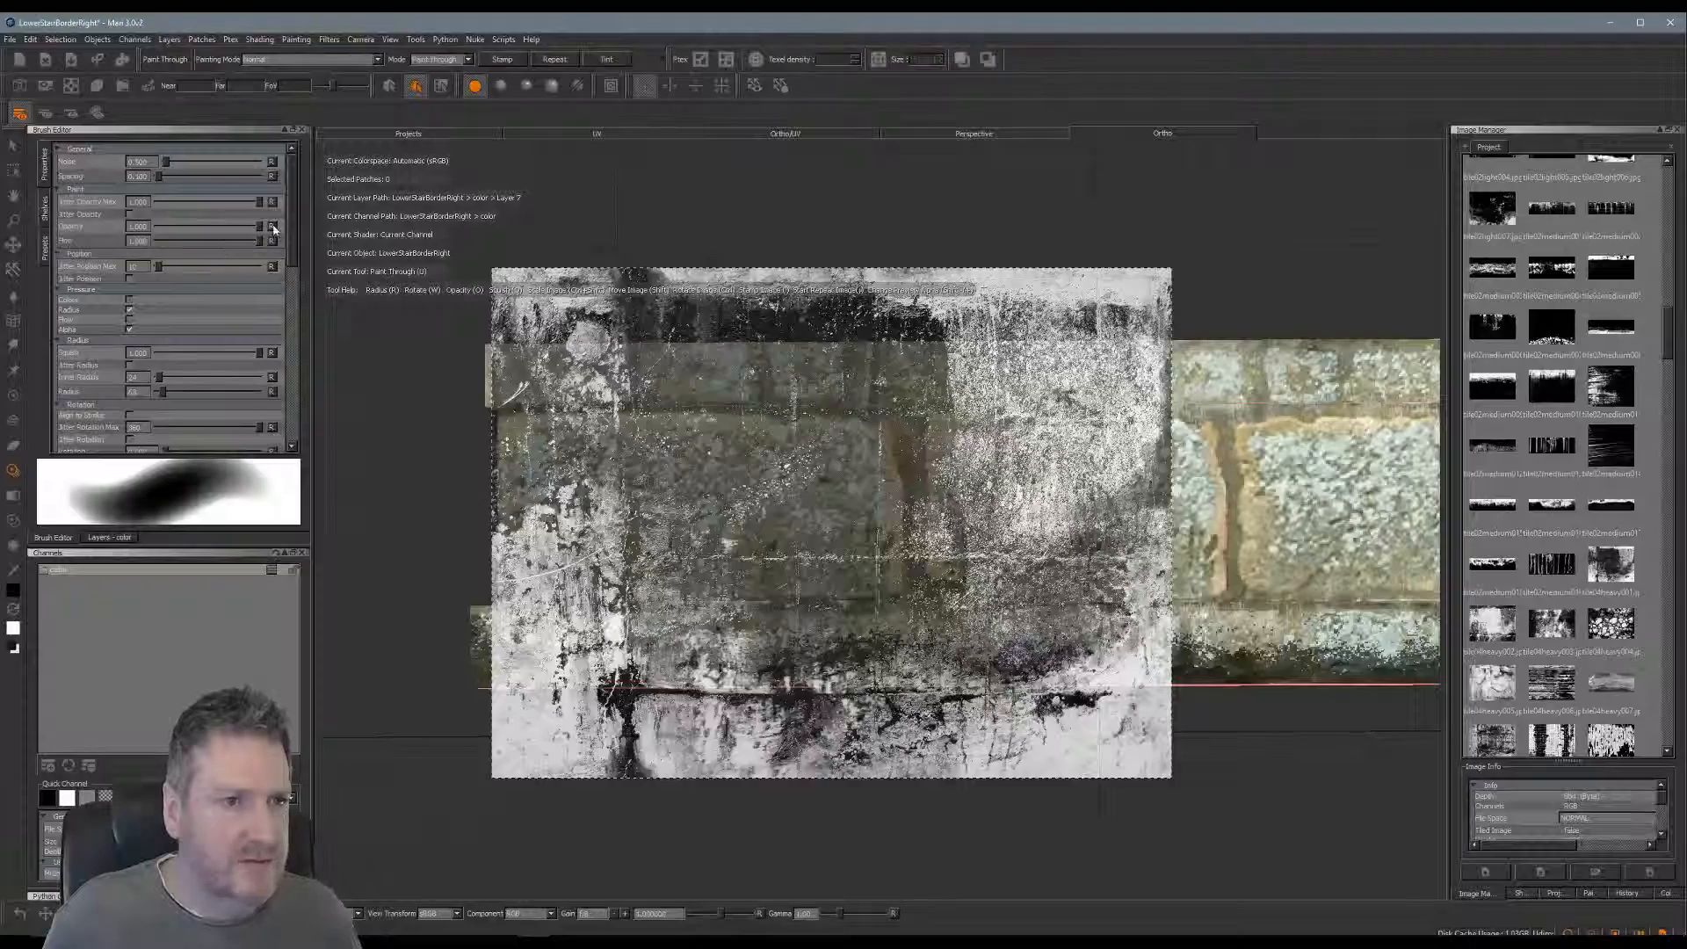
mouse_move(259, 227)
mouse_down()
mouse_move(231, 238)
mouse_move(240, 254)
mouse_up()
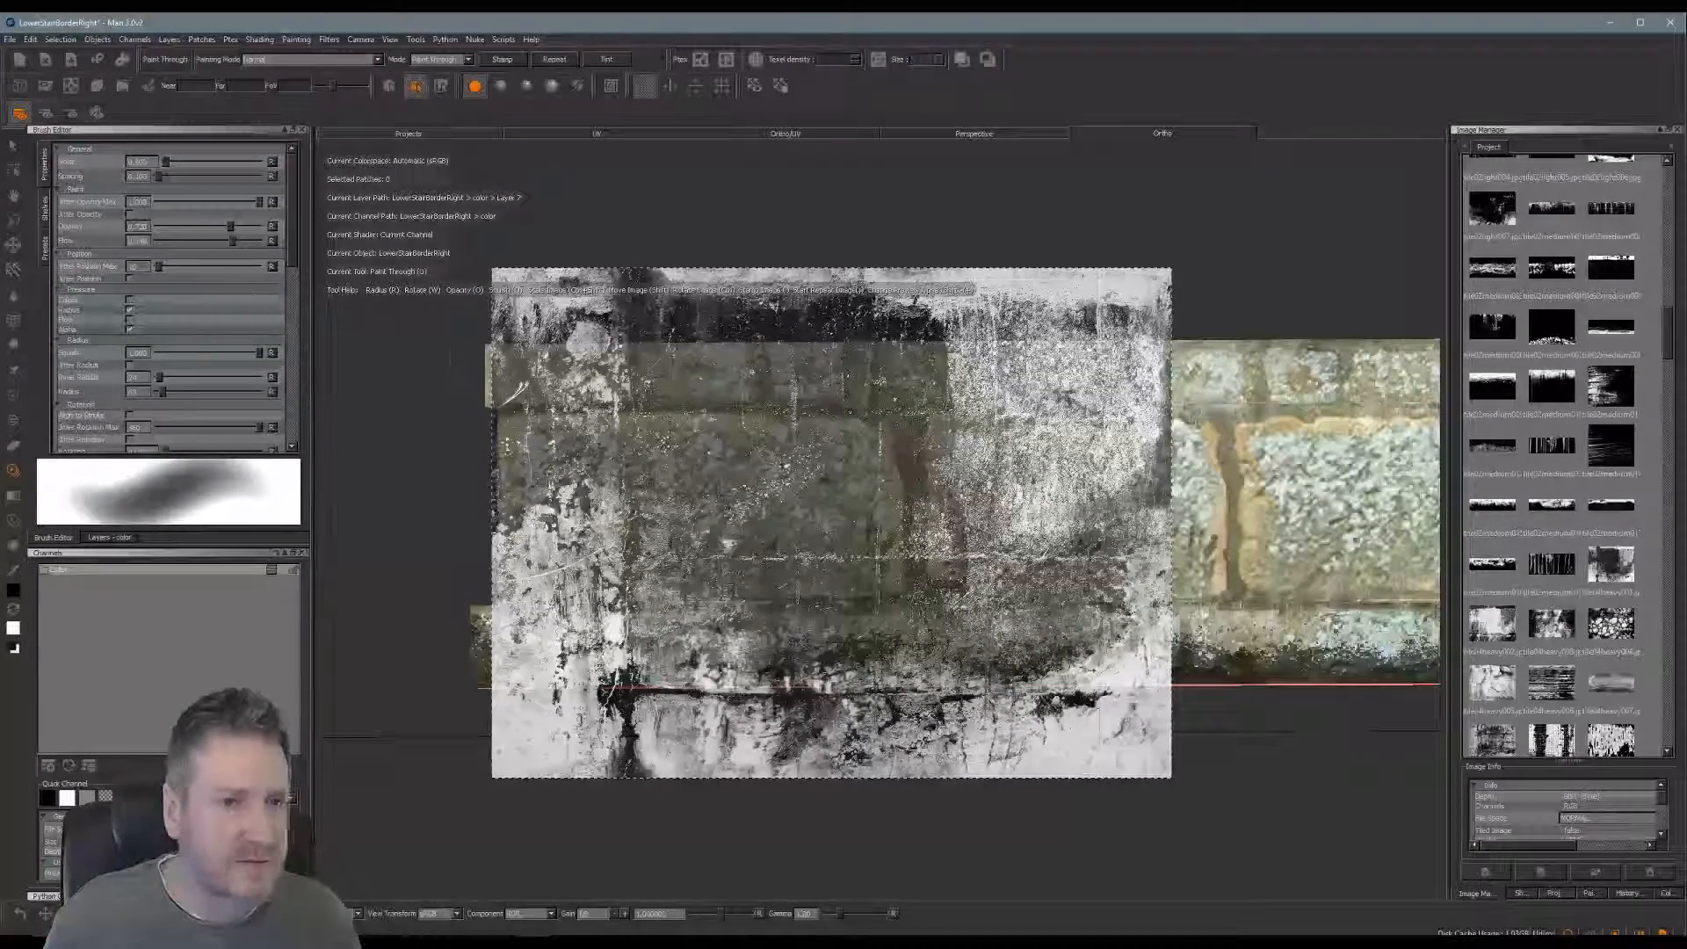
click(104, 538)
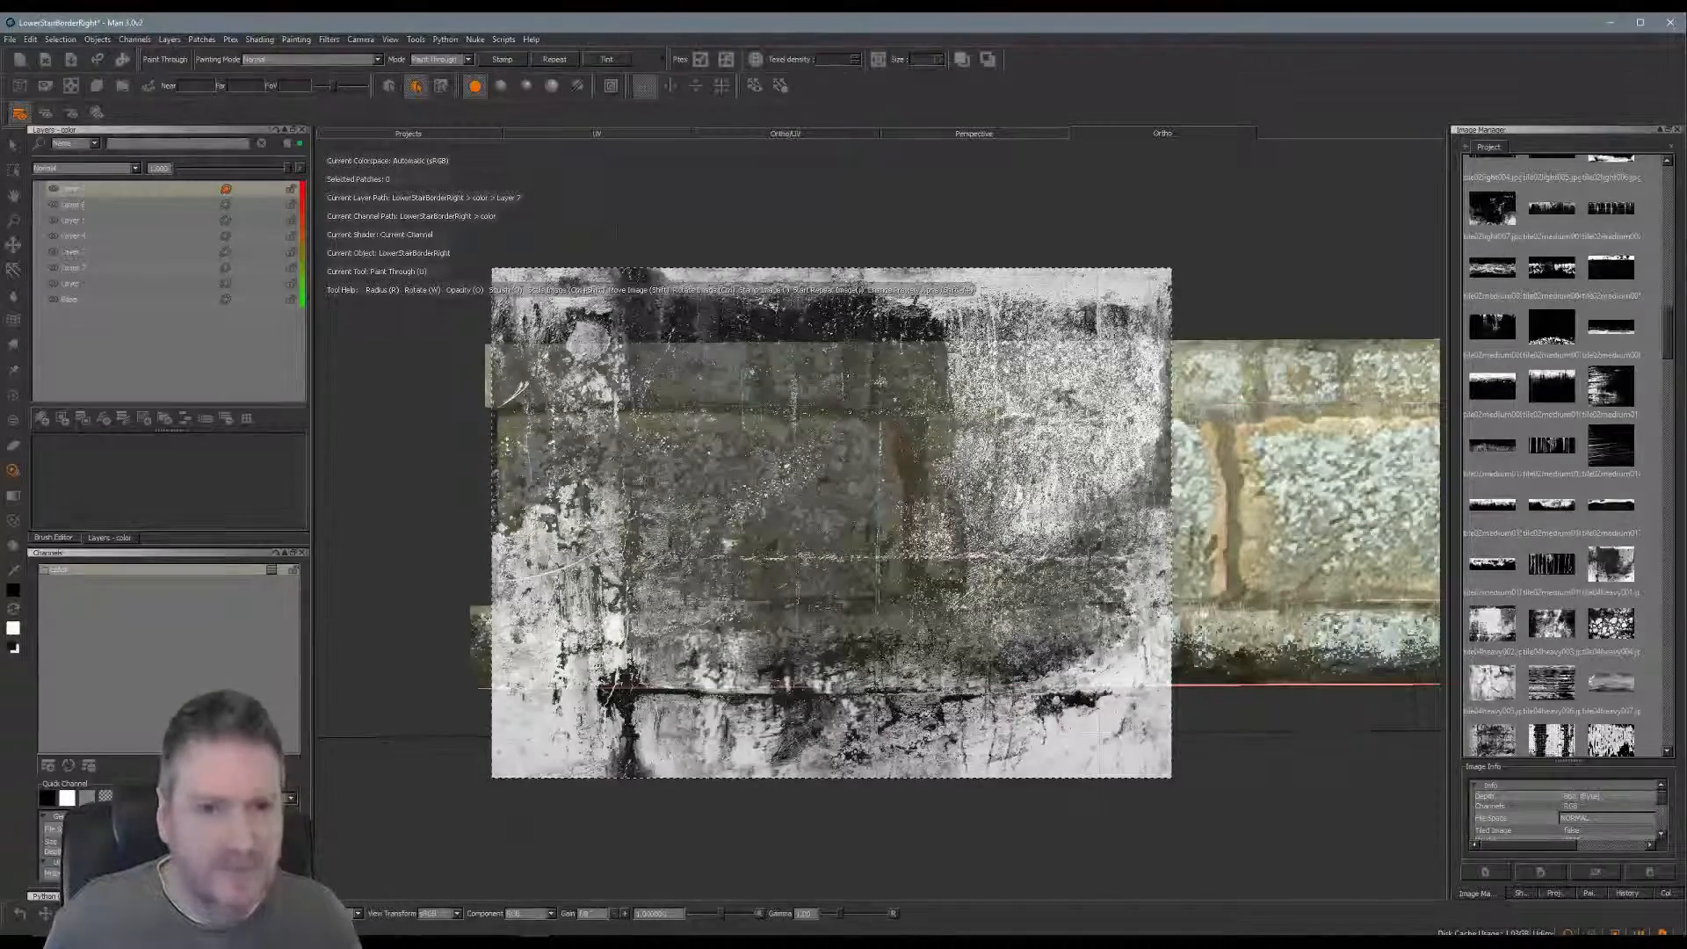
Paint the heavy grunge image through onto the first two large stones at the wall's near end
mouse_move(555, 465)
mouse_down()
mouse_move(571, 468)
mouse_move(527, 443)
mouse_move(518, 457)
mouse_move(505, 551)
mouse_move(606, 558)
mouse_move(593, 444)
mouse_move(655, 450)
mouse_move(681, 518)
mouse_move(673, 562)
mouse_move(721, 563)
mouse_move(668, 589)
mouse_move(711, 439)
mouse_move(791, 439)
mouse_move(756, 501)
mouse_move(746, 580)
mouse_move(905, 571)
mouse_move(826, 435)
mouse_up()
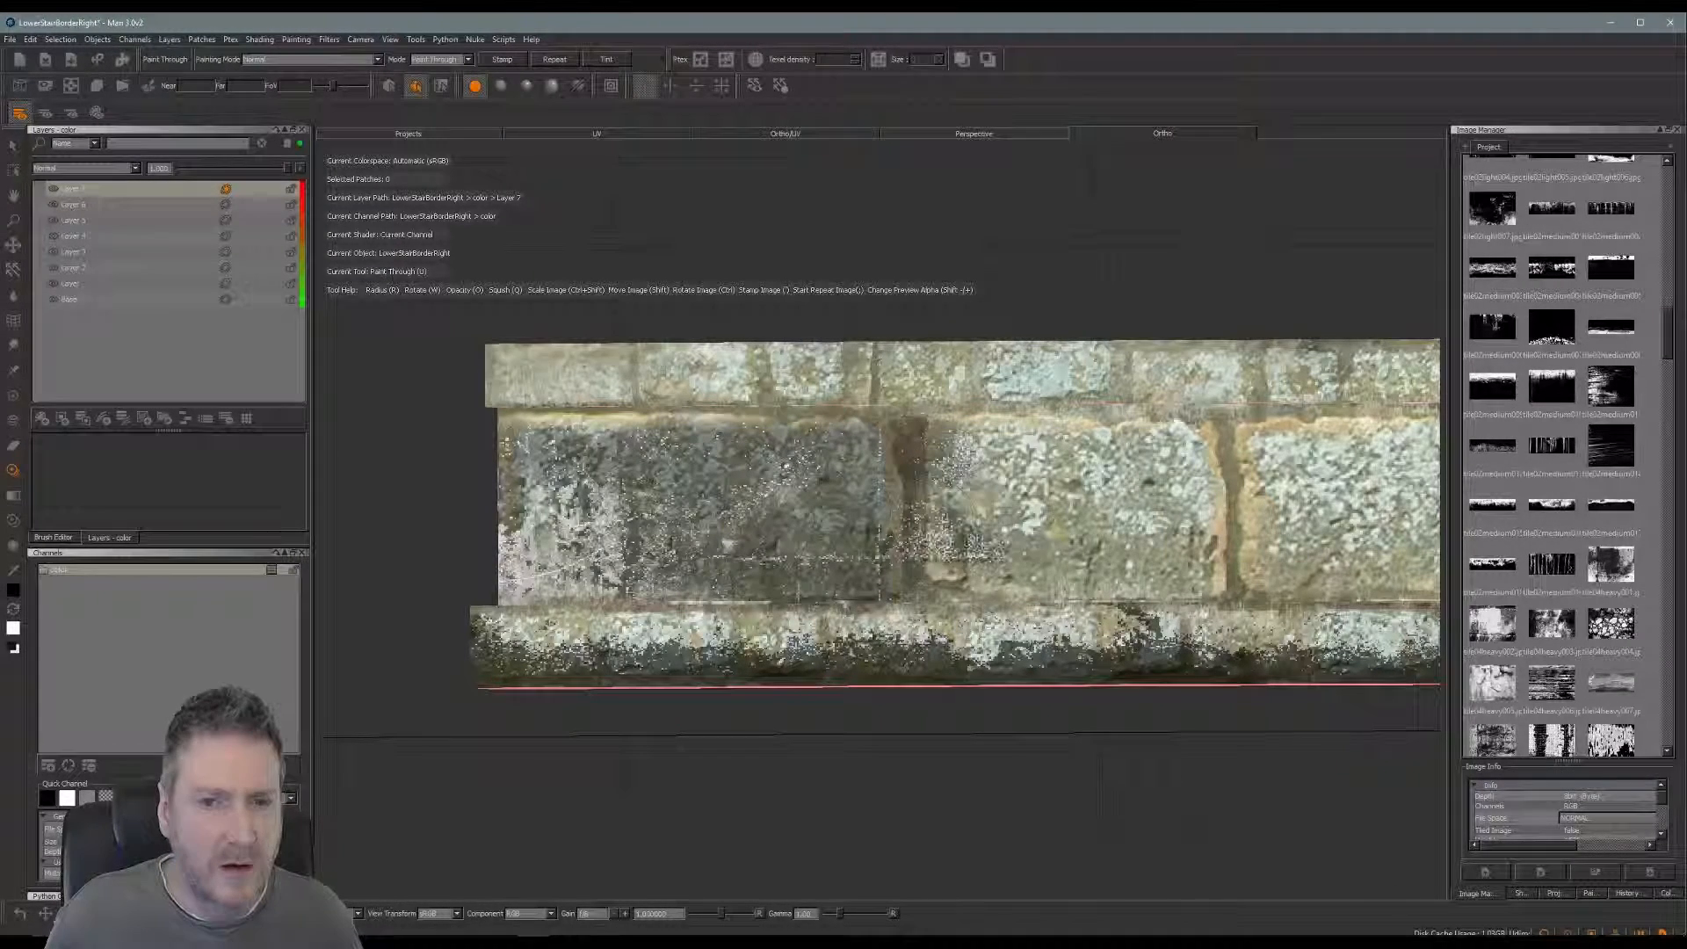
mouse_move(1019, 492)
mouse_down()
mouse_move(1046, 457)
mouse_move(1155, 457)
mouse_up()
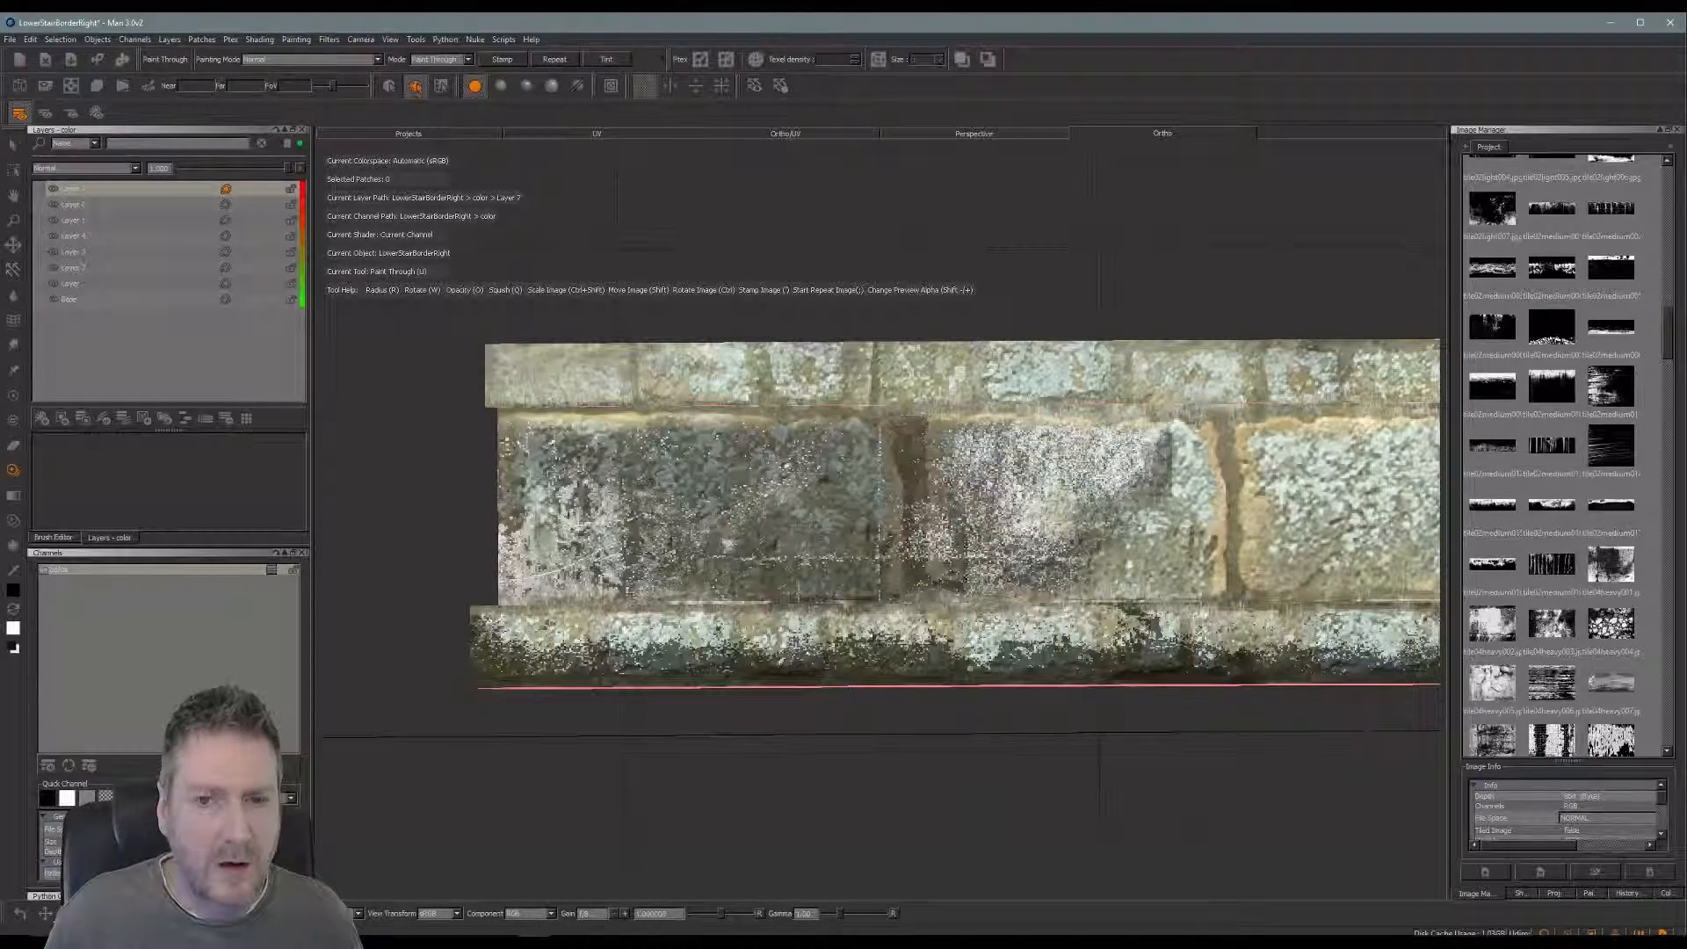
drag(1099, 519, 1057, 555)
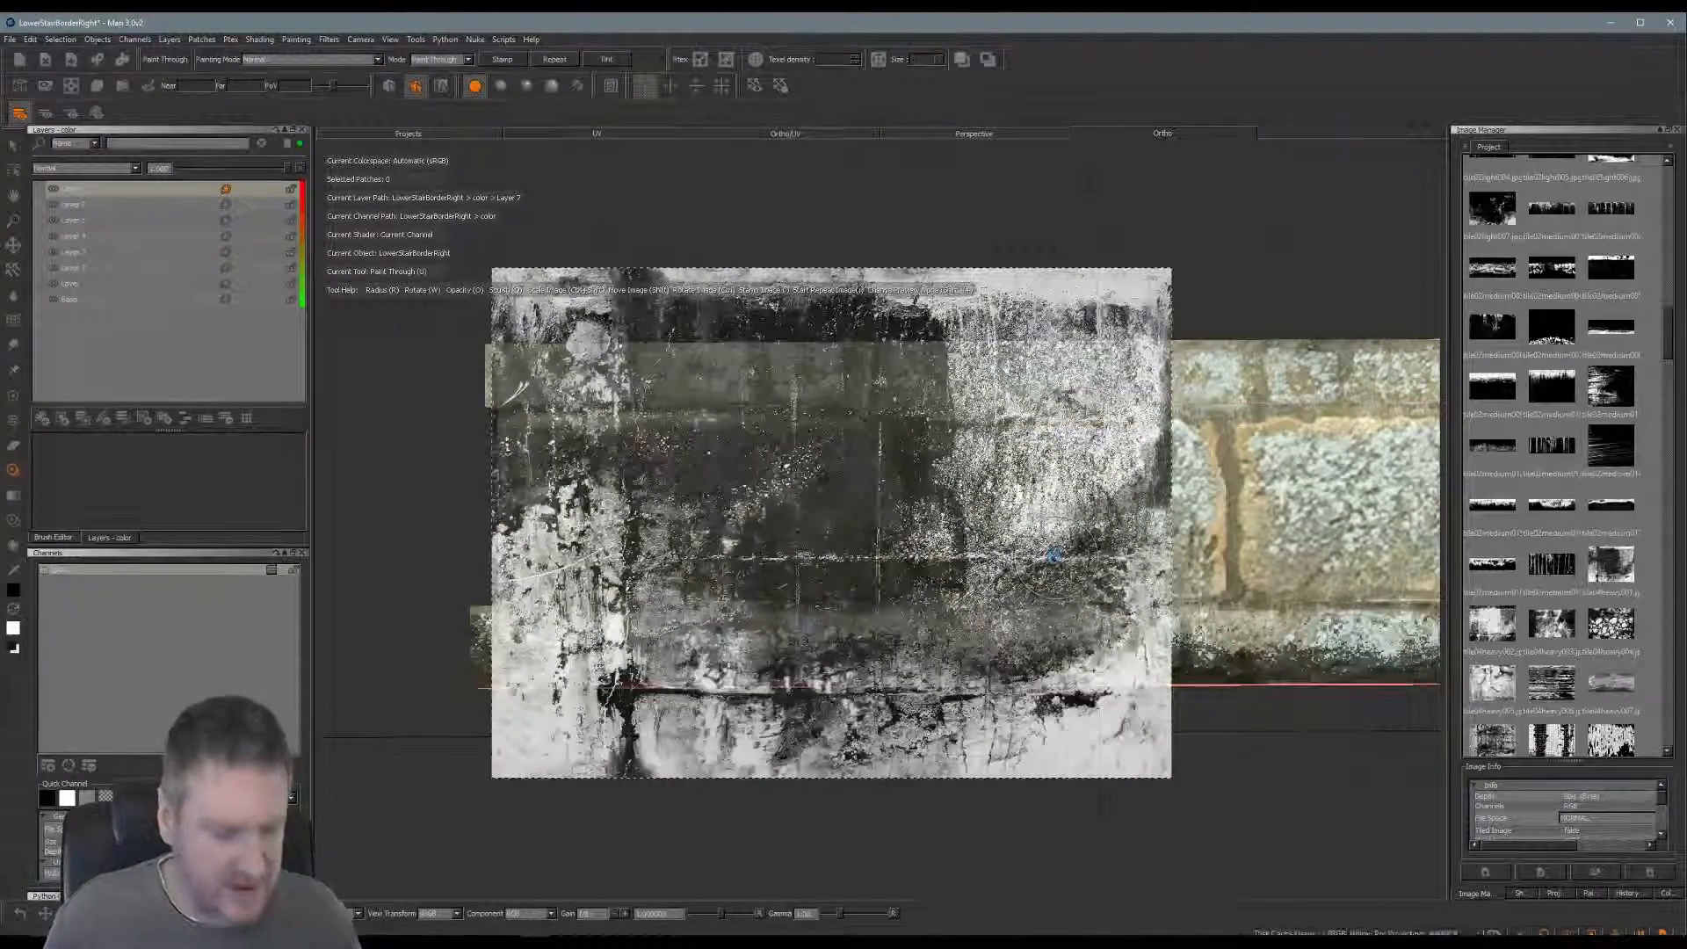
Reposition the grunge image over the following stones and paint it through from the second large stone across onto the fourth
mouse_move(1058, 556)
alt+middle_down()
mouse_move(658, 520)
mouse_move(515, 527)
alt+middle_up()
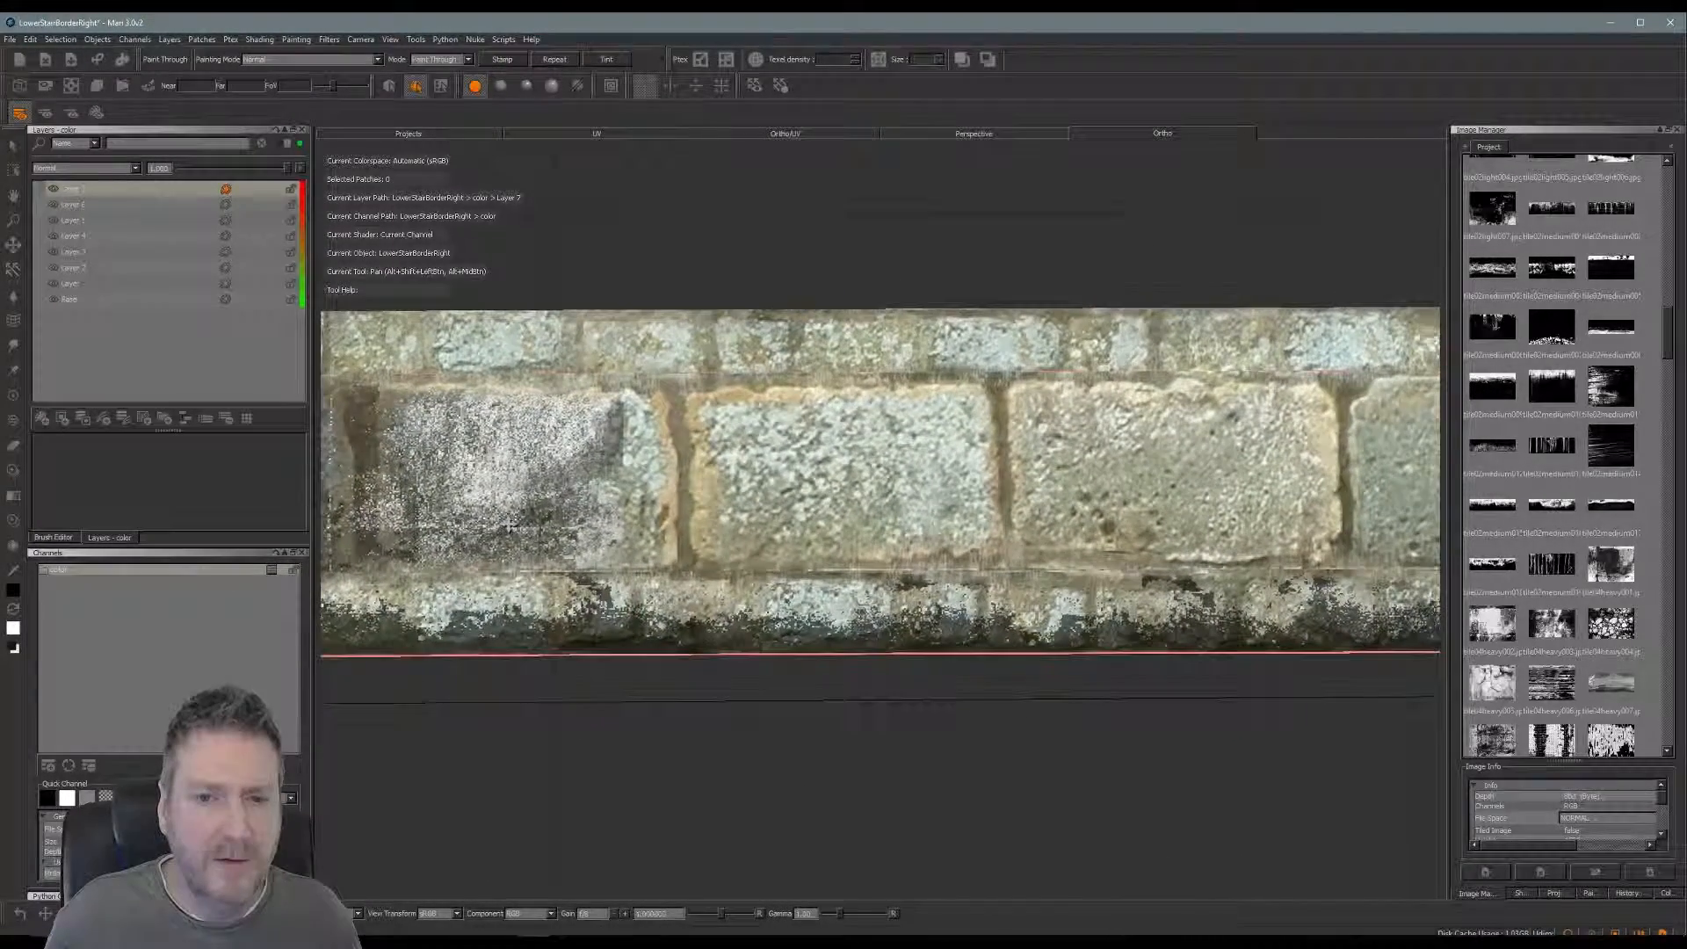
mouse_move(945, 542)
shift+mouse_down()
mouse_move(847, 535)
mouse_move(837, 488)
shift+mouse_up()
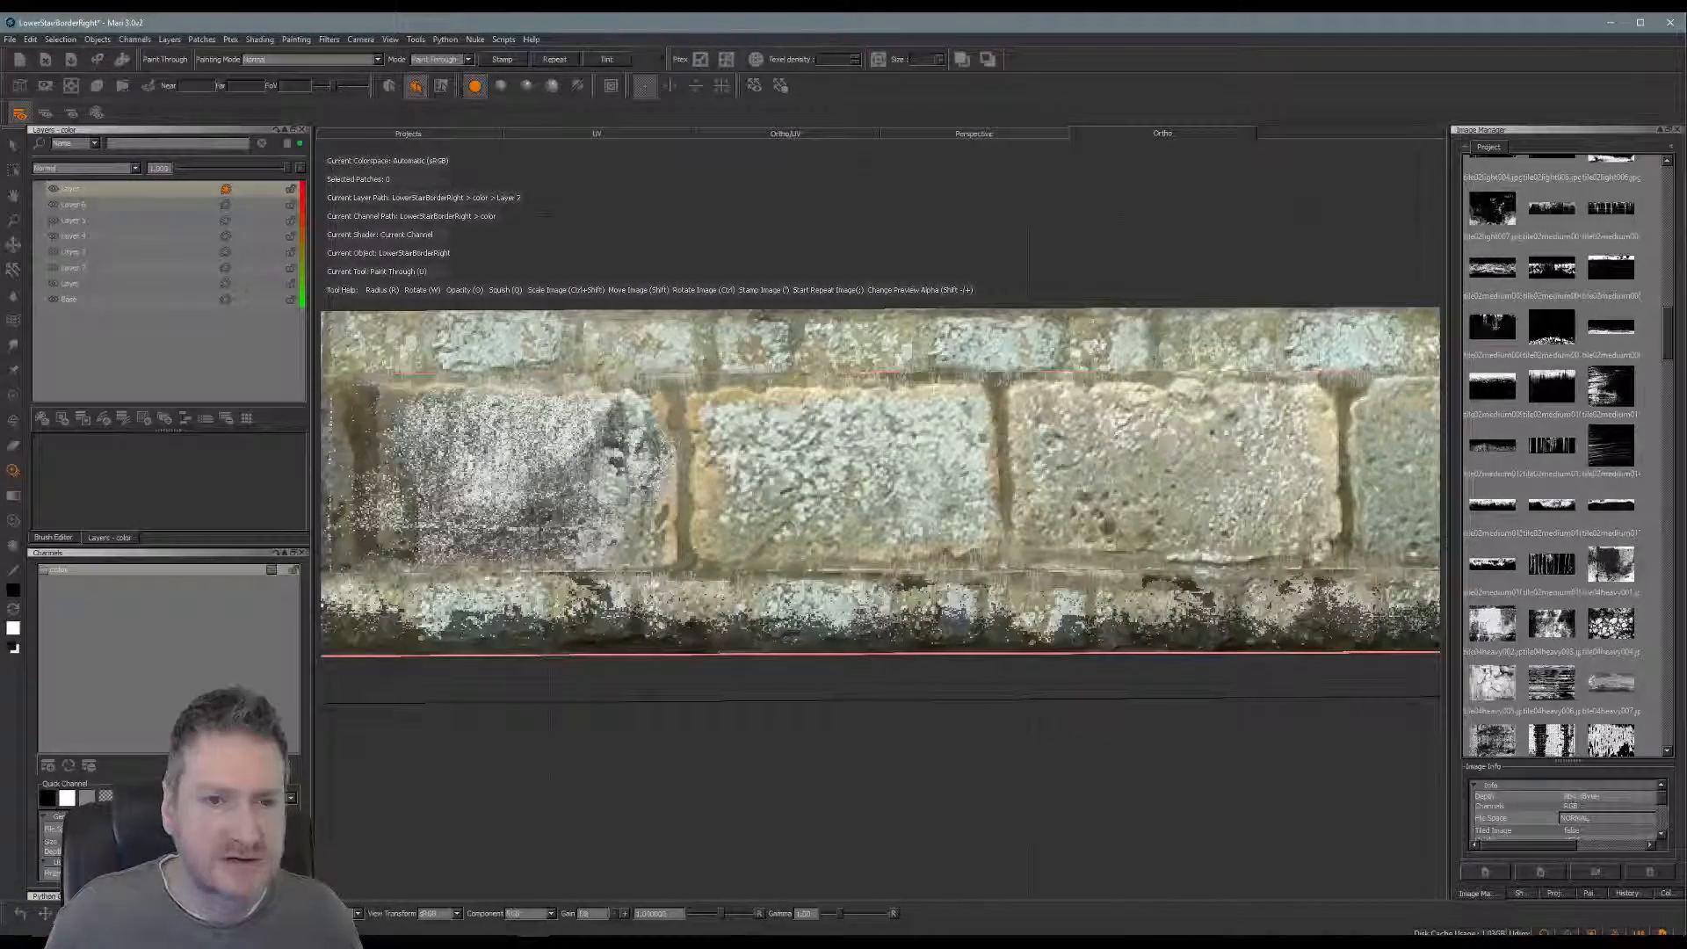
drag(659, 537, 729, 540)
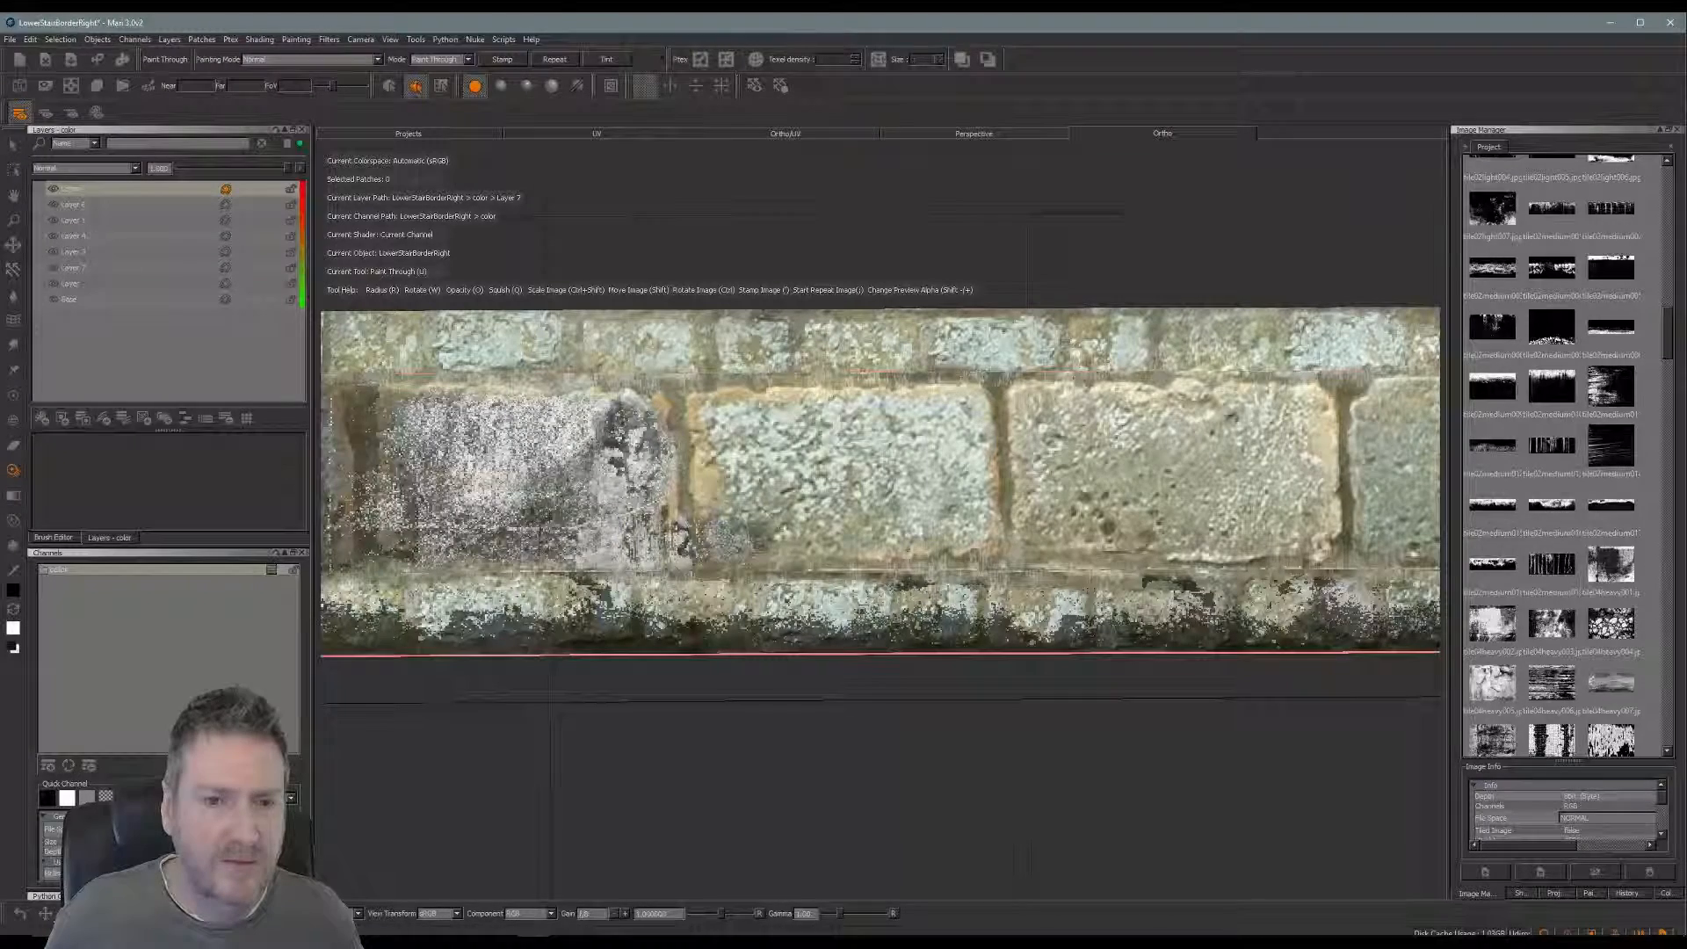
drag(712, 417, 883, 413)
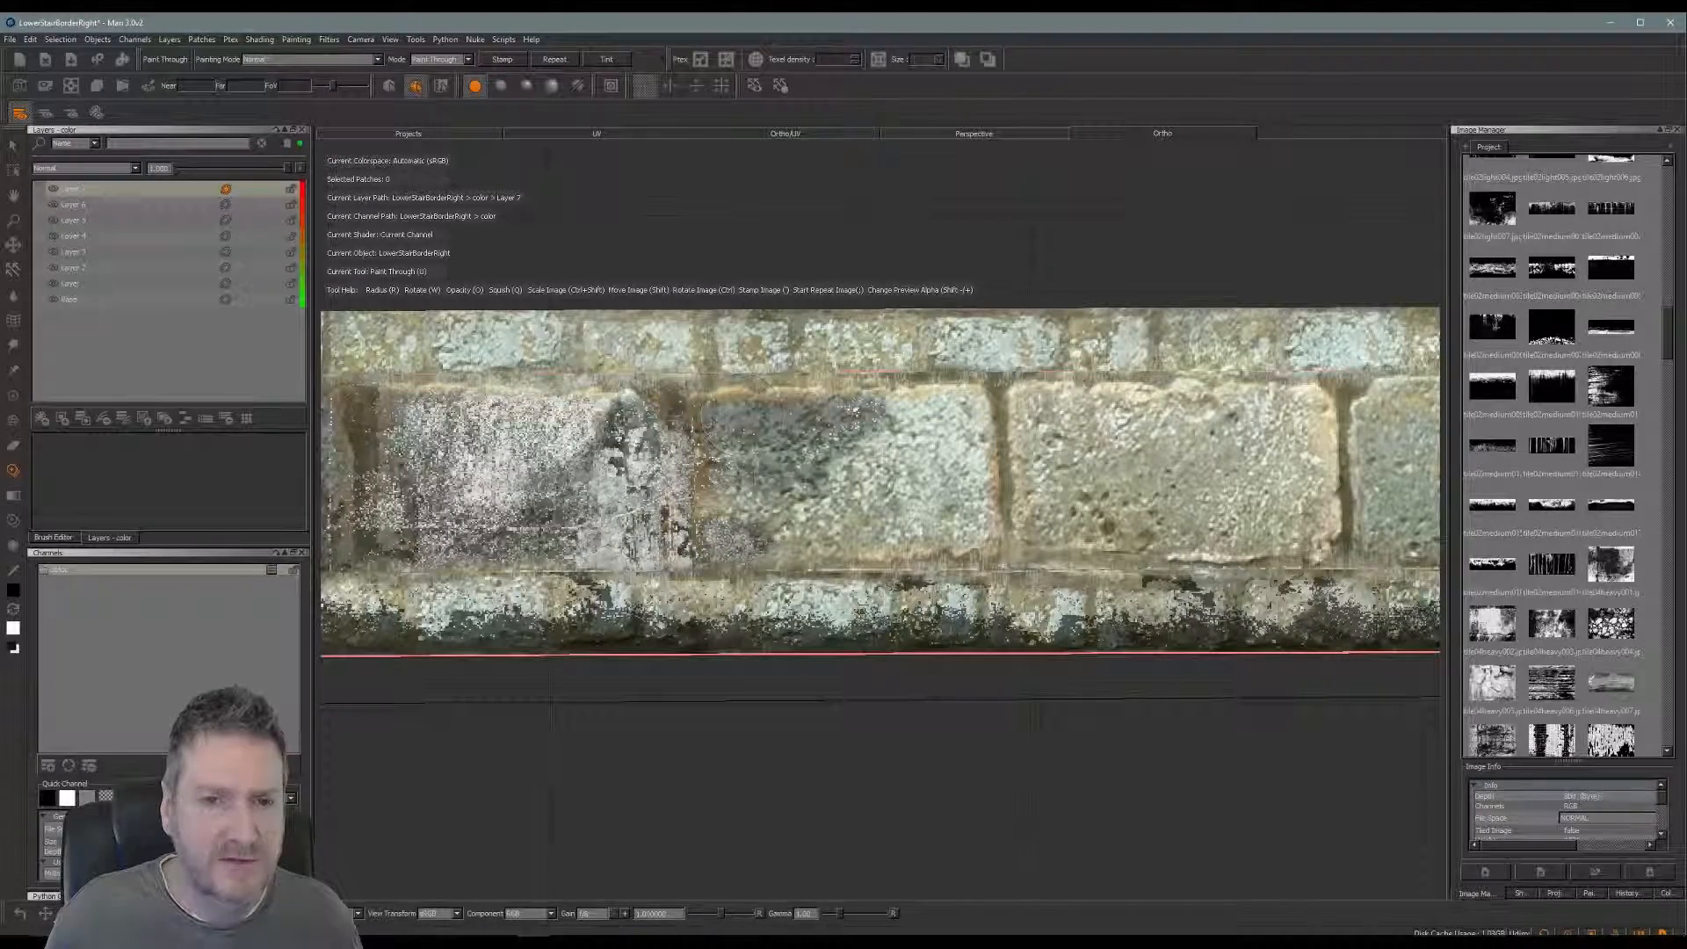
mouse_move(703, 505)
mouse_down()
mouse_move(831, 510)
mouse_move(905, 536)
mouse_move(1019, 514)
mouse_up()
drag(932, 387, 1041, 378)
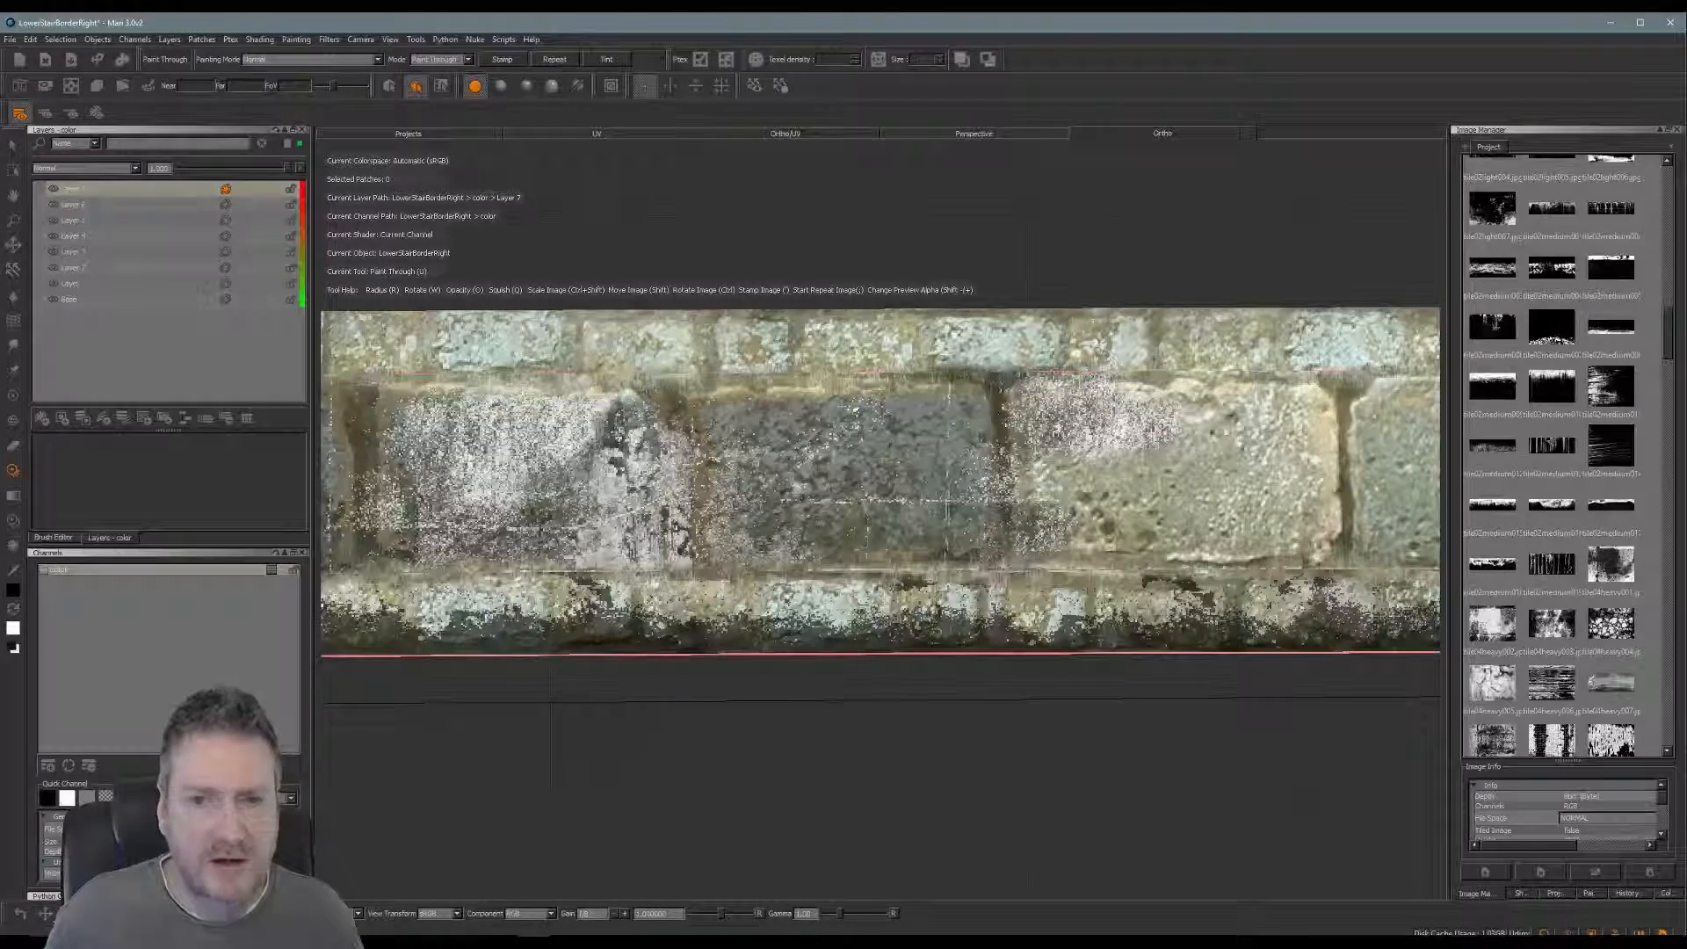
drag(870, 396, 747, 391)
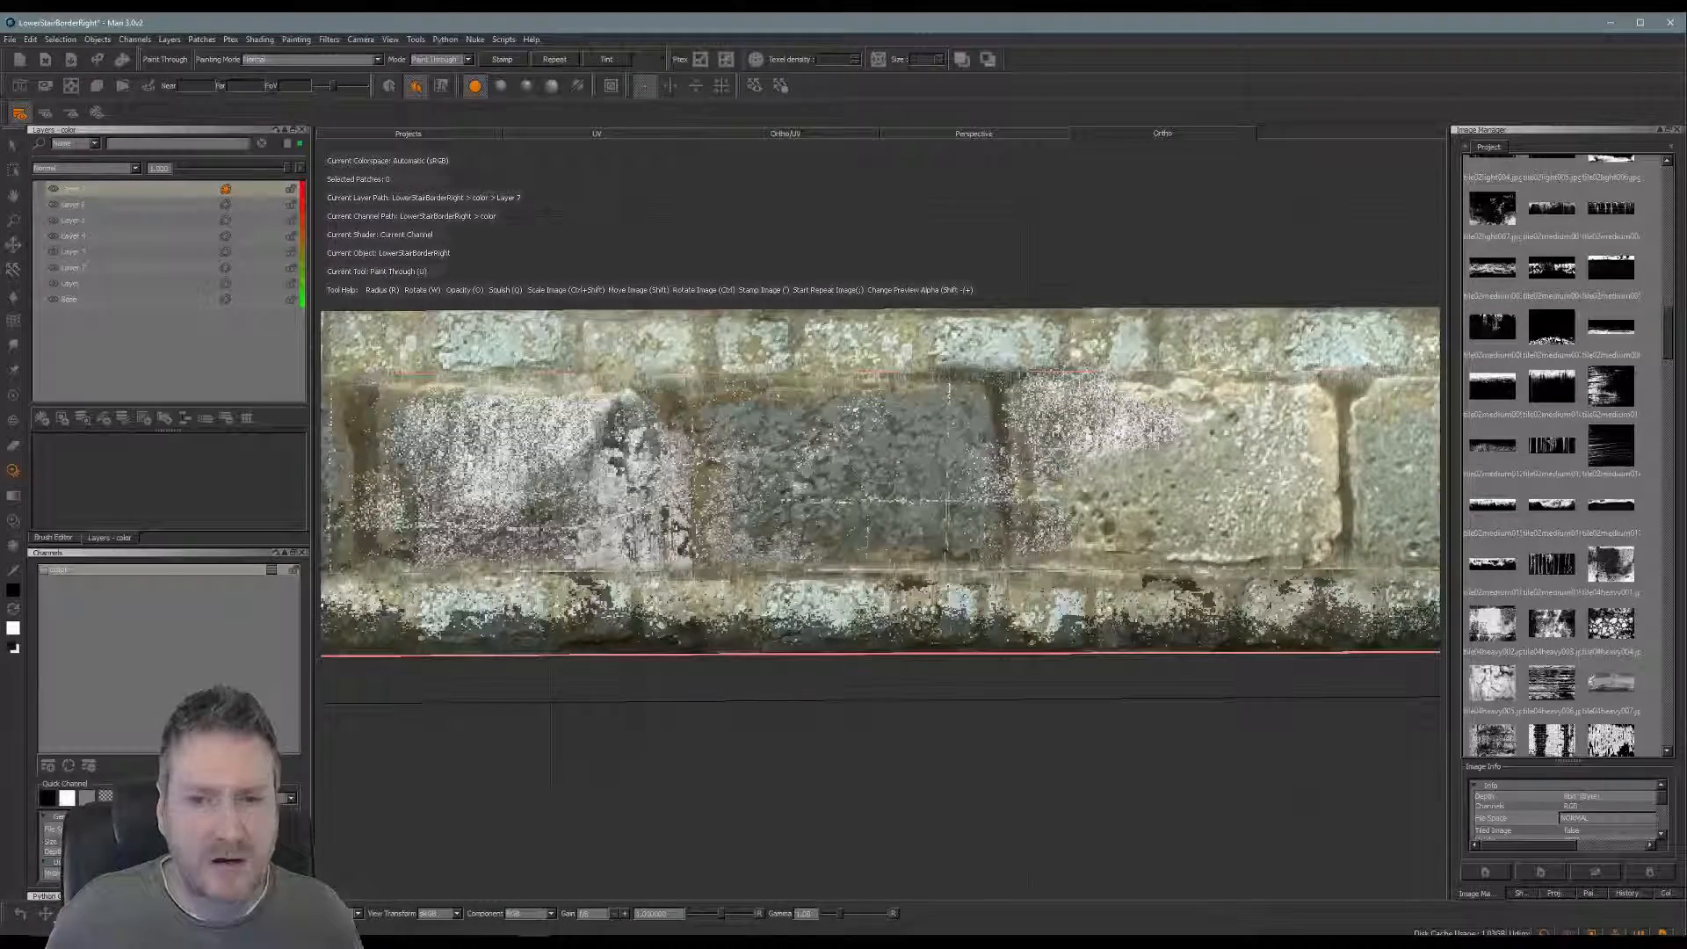
drag(1090, 532, 1182, 549)
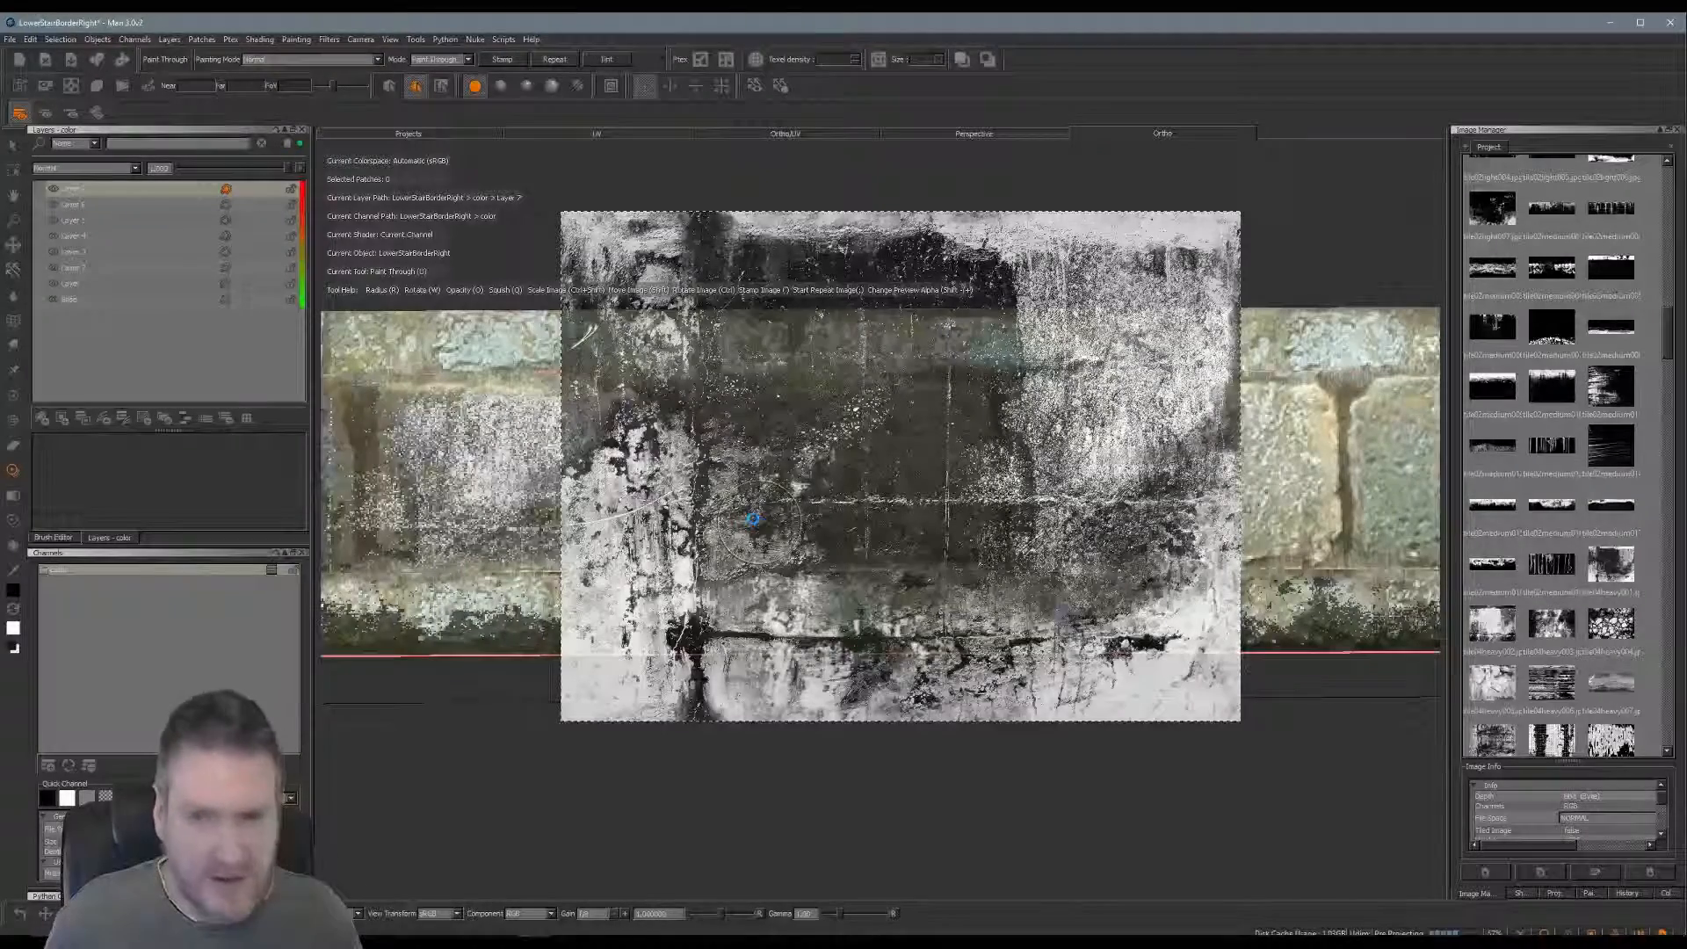
Shift the grunge image lower over the middle section of the wall and paint it through onto the large stones there
alt+middle_drag(969, 483, 399, 478)
mouse_move(682, 515)
alt+mouse_down()
mouse_move(683, 536)
mouse_move(623, 542)
mouse_move(651, 510)
alt+mouse_up()
alt+middle_drag(668, 488, 686, 491)
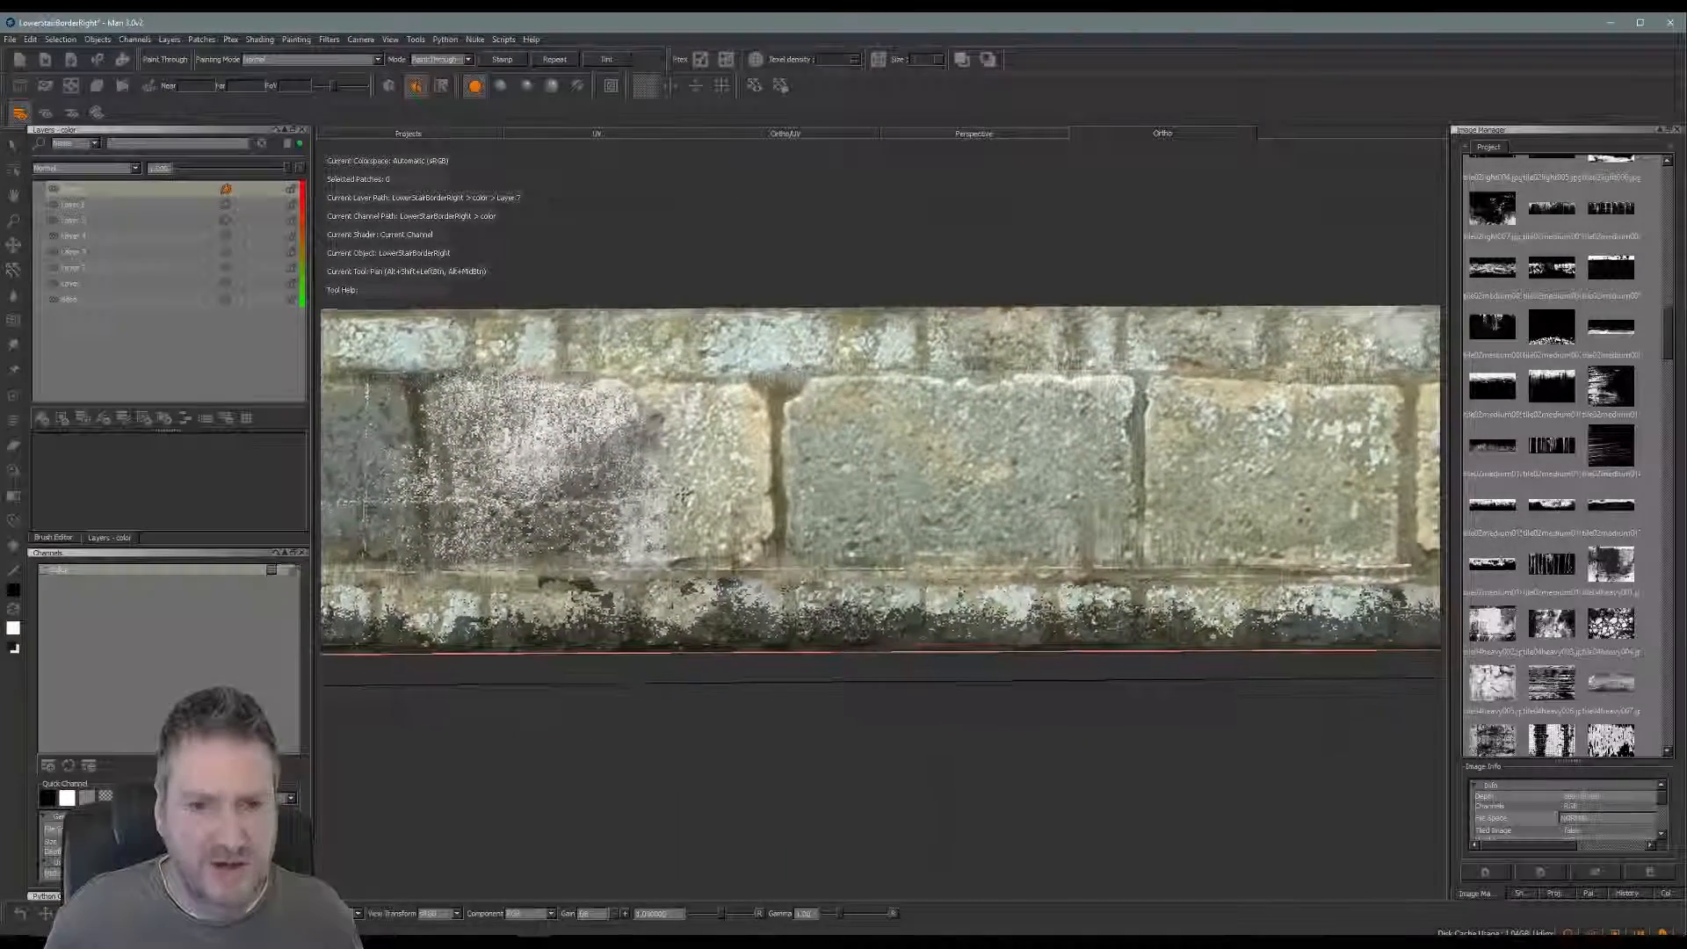
mouse_move(649, 533)
alt+mouse_down()
mouse_move(661, 500)
mouse_move(668, 518)
alt+mouse_up()
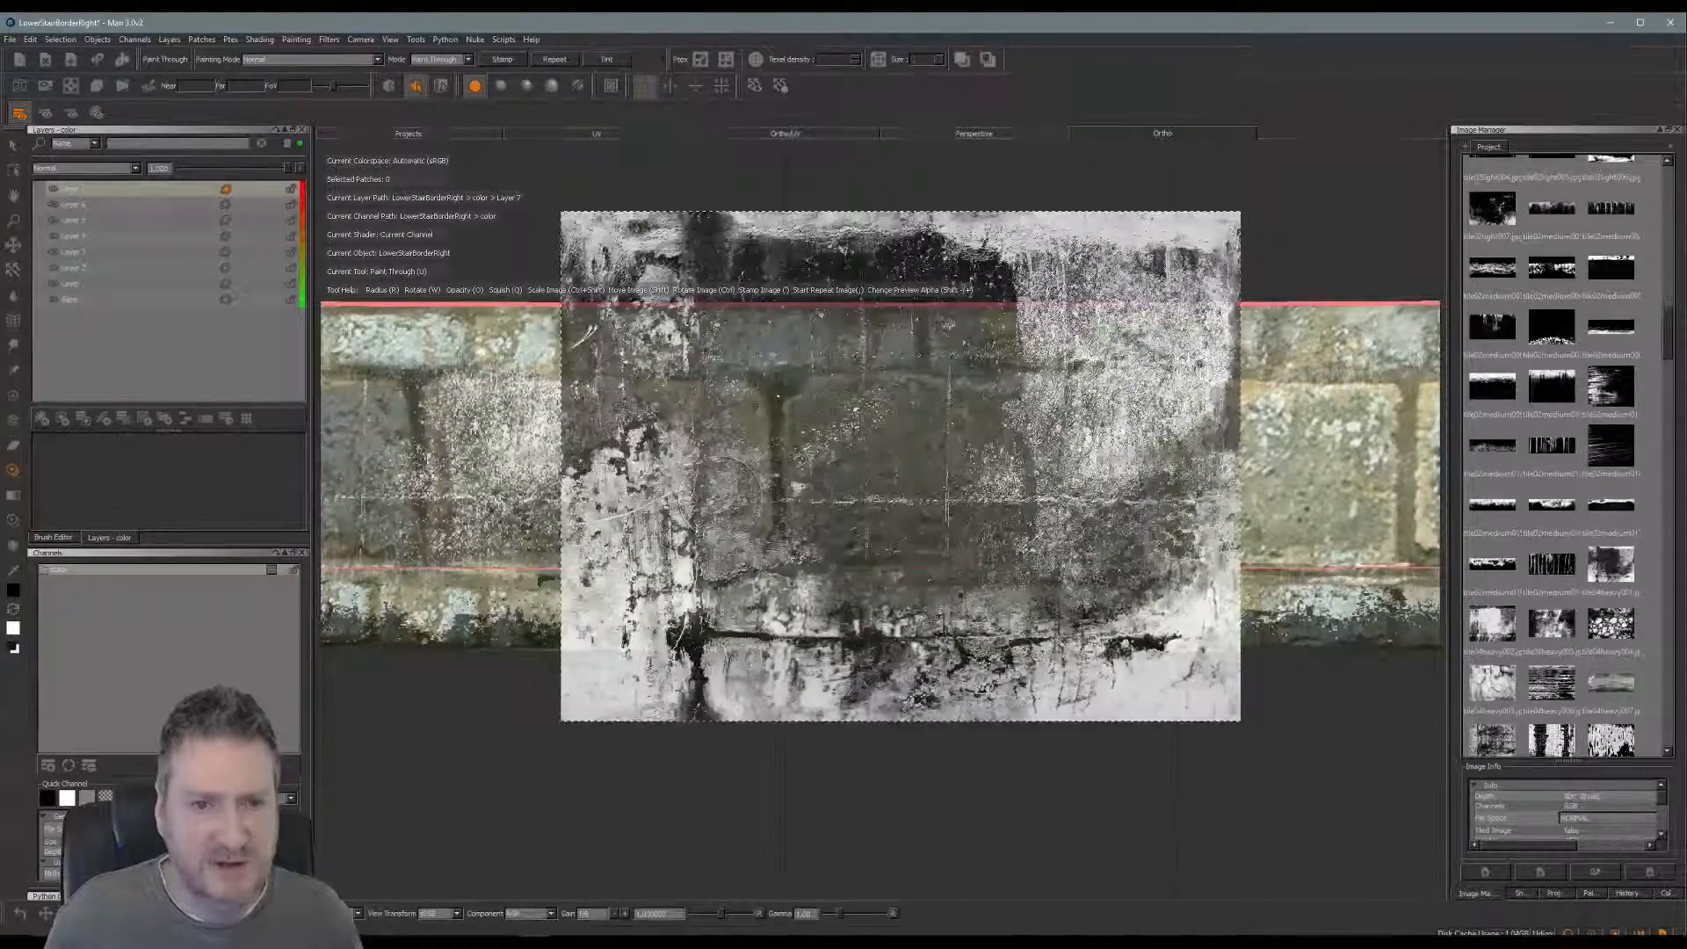
mouse_move(777, 505)
shift+mouse_down()
mouse_move(780, 606)
mouse_move(900, 605)
mouse_move(803, 599)
shift+mouse_up()
drag(628, 429, 648, 511)
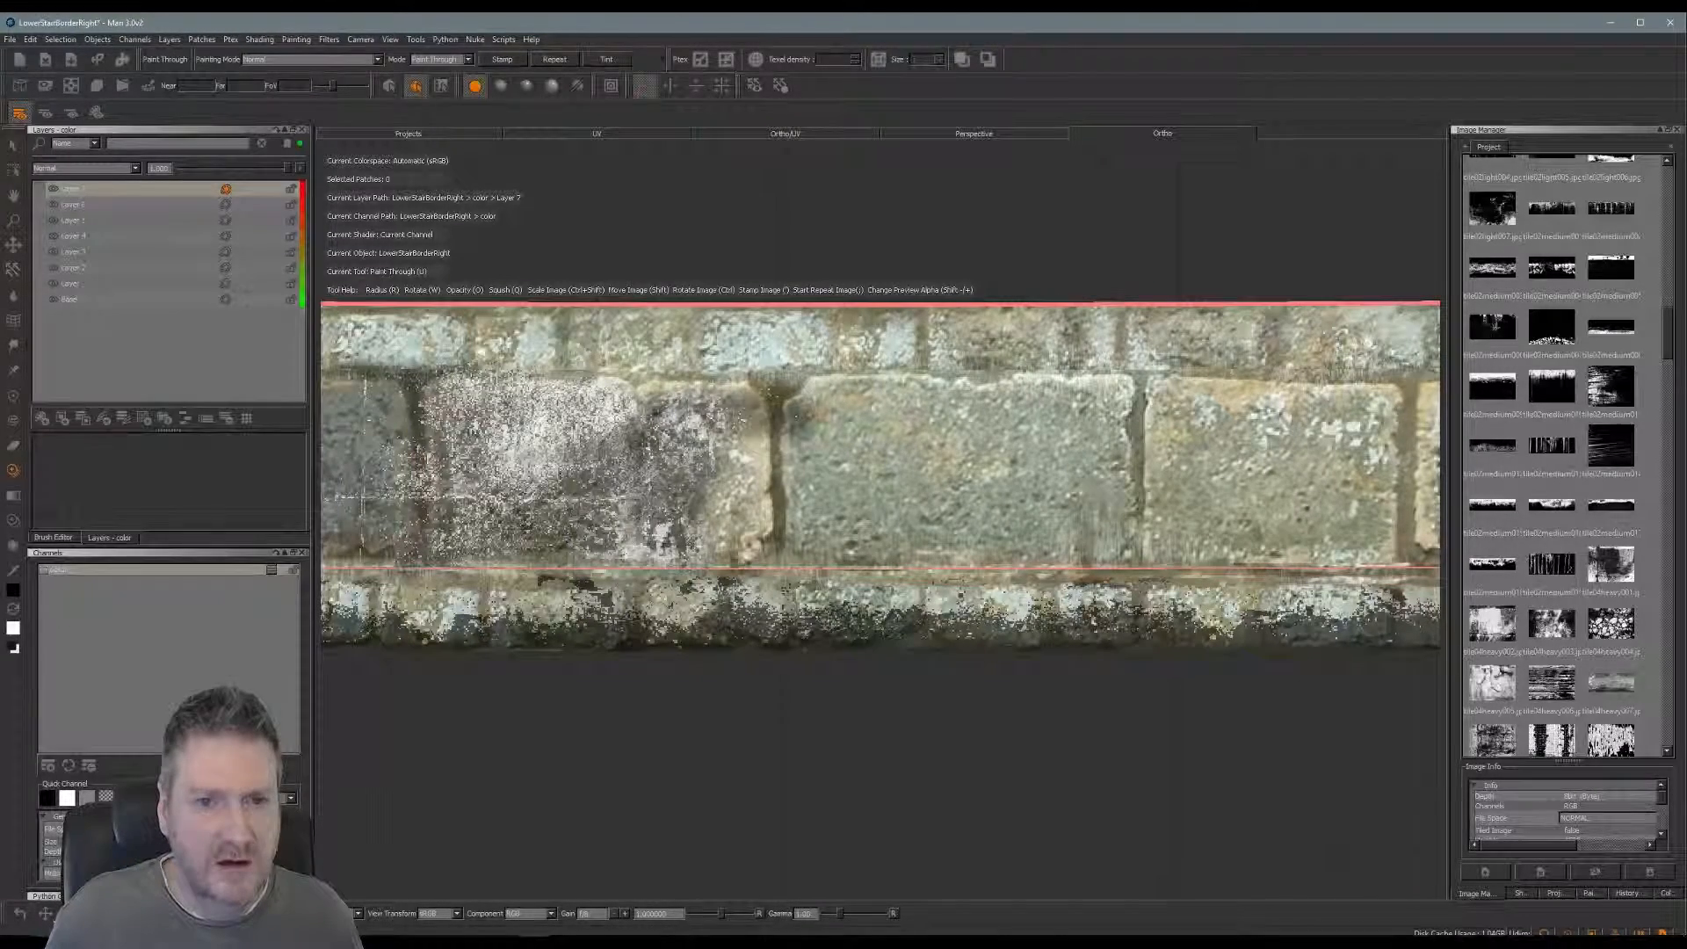
drag(923, 492, 804, 479)
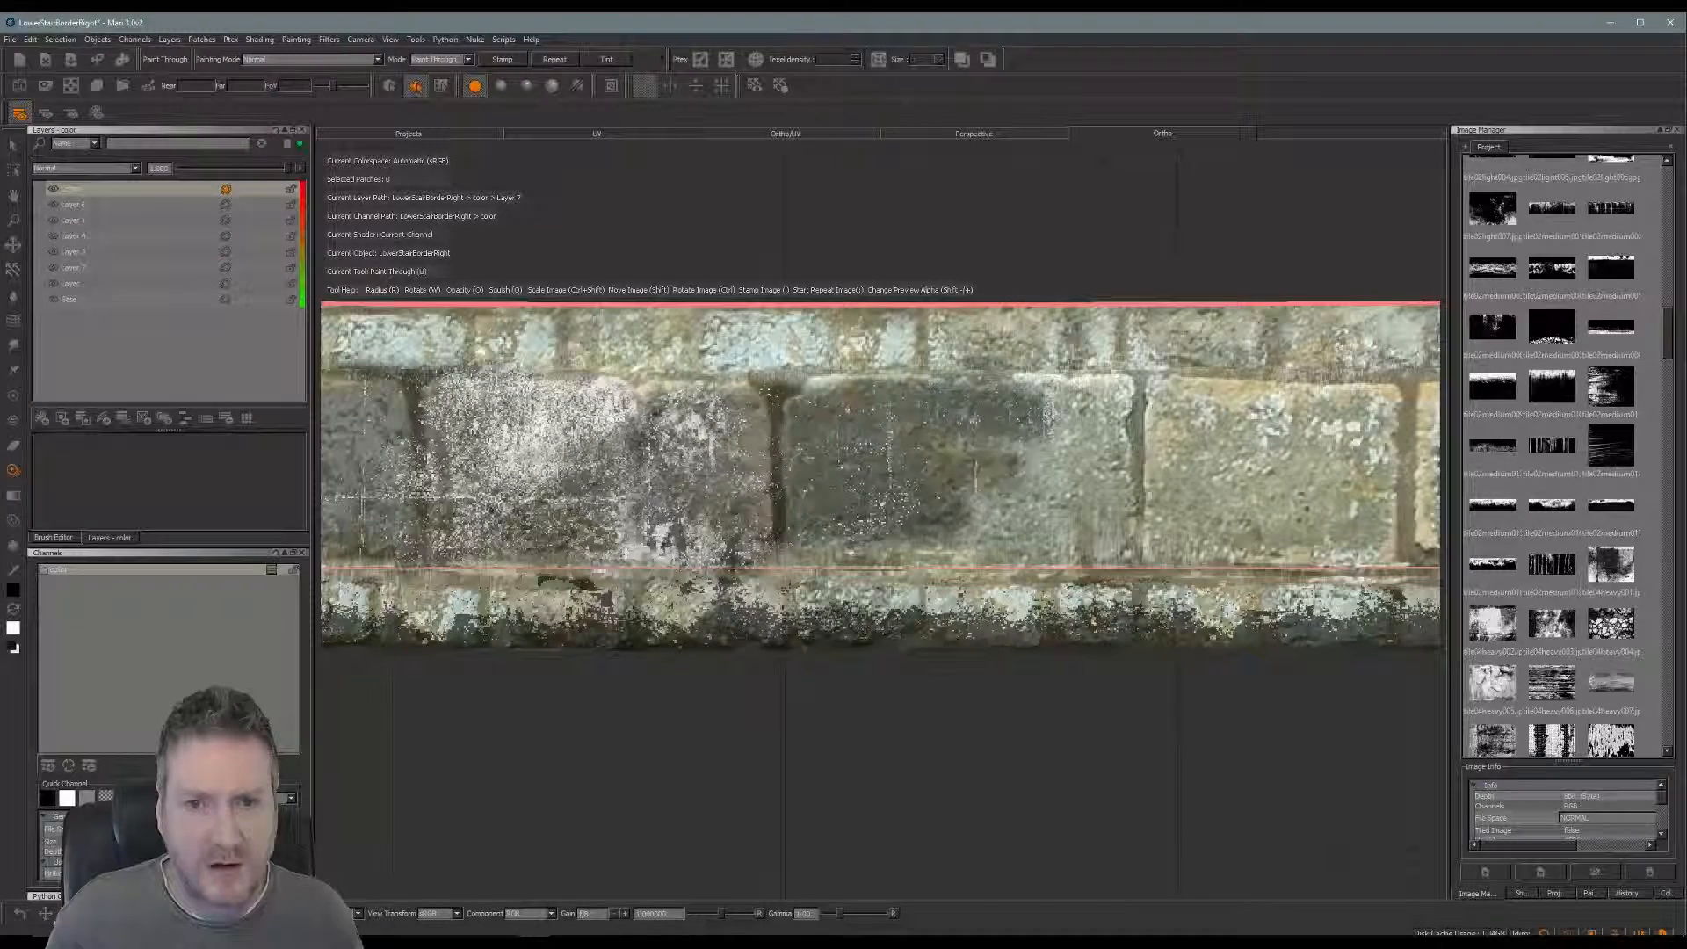
mouse_move(1067, 536)
mouse_down()
mouse_move(1138, 541)
mouse_move(1257, 496)
mouse_up()
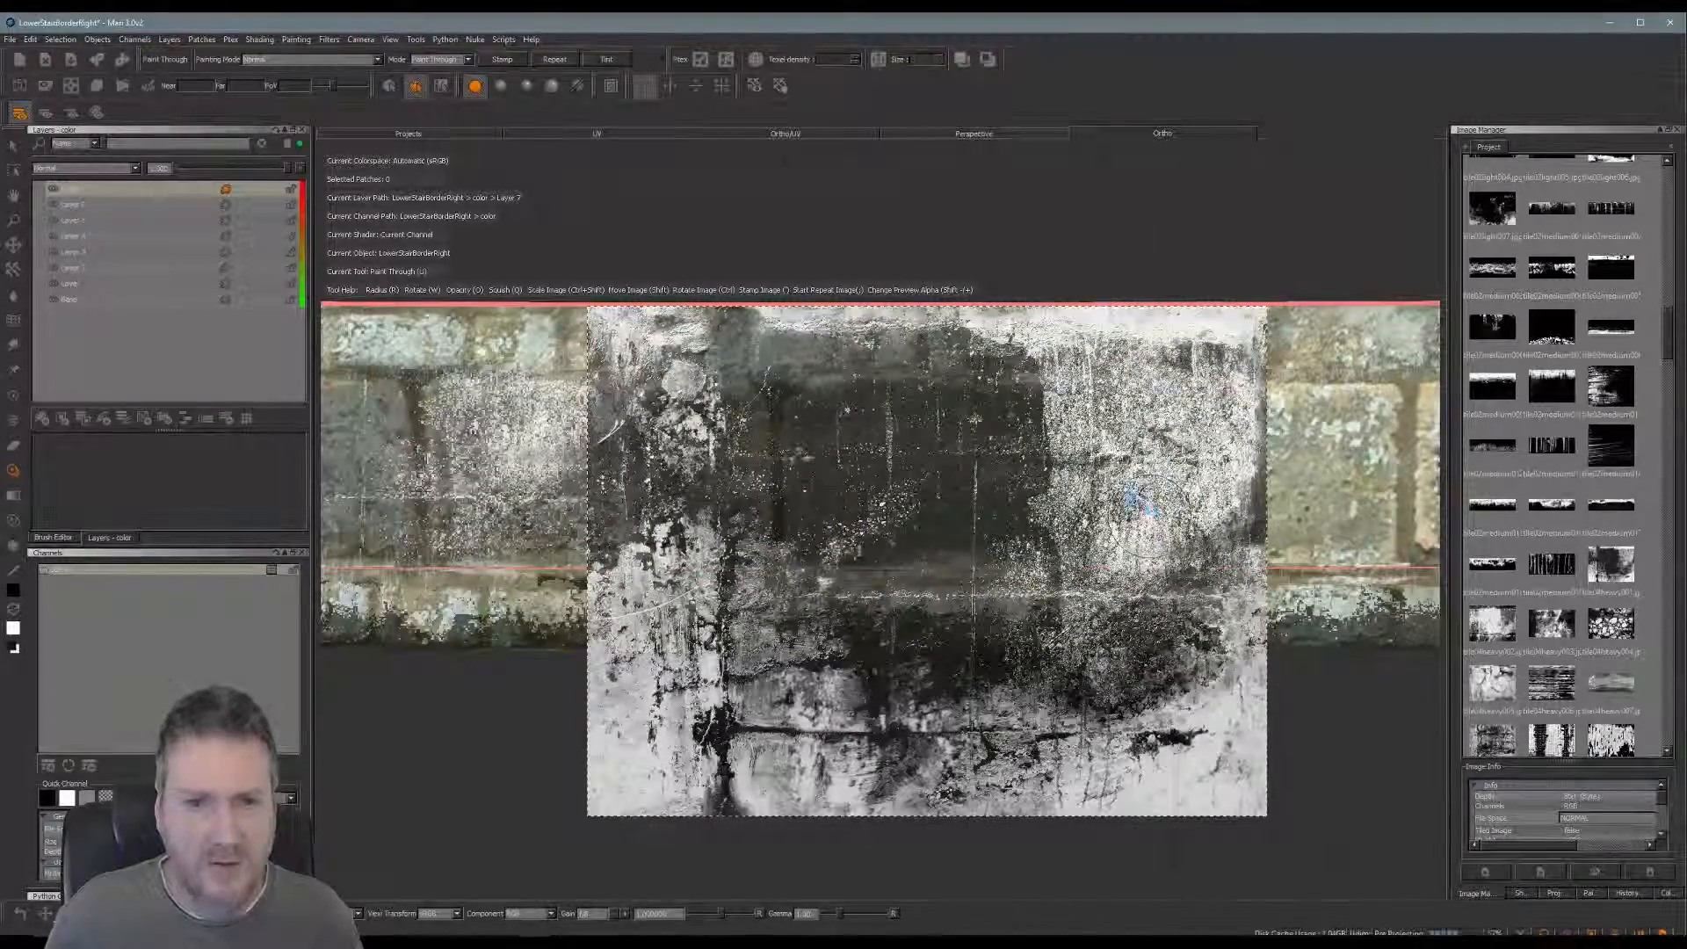
Raise the grunge image over the next stretch of wall and paint it through up to the last large stone
alt+middle_drag(1367, 552, 771, 542)
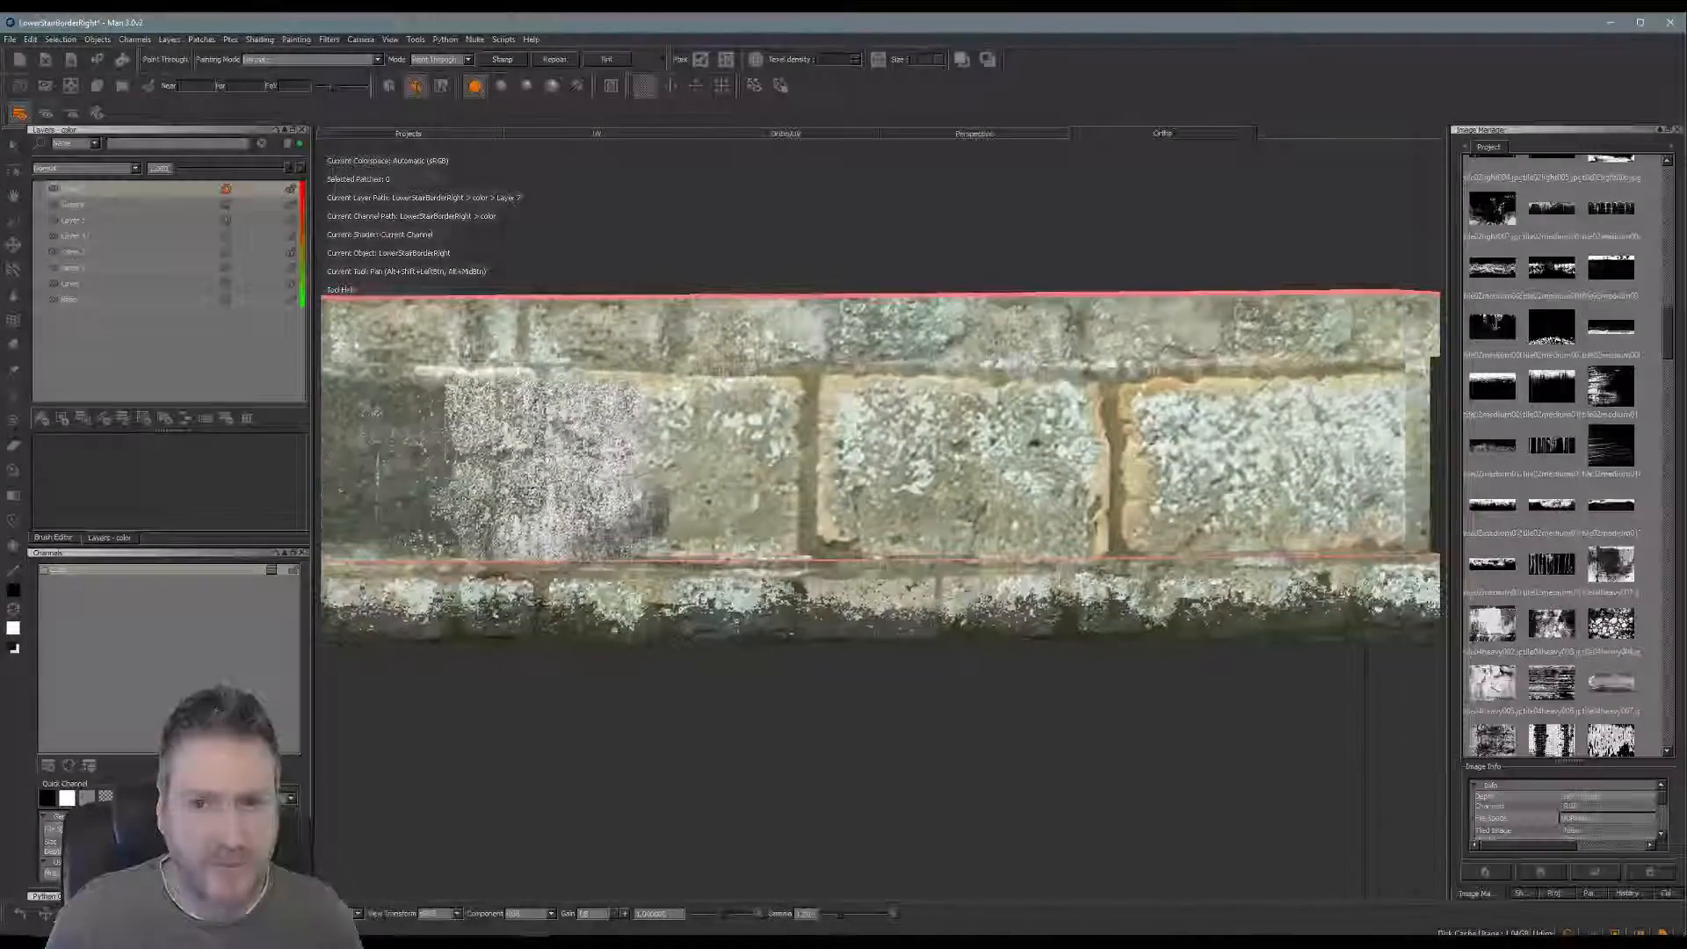
mouse_move(847, 530)
shift+mouse_down()
mouse_move(891, 503)
mouse_move(853, 374)
shift+mouse_up()
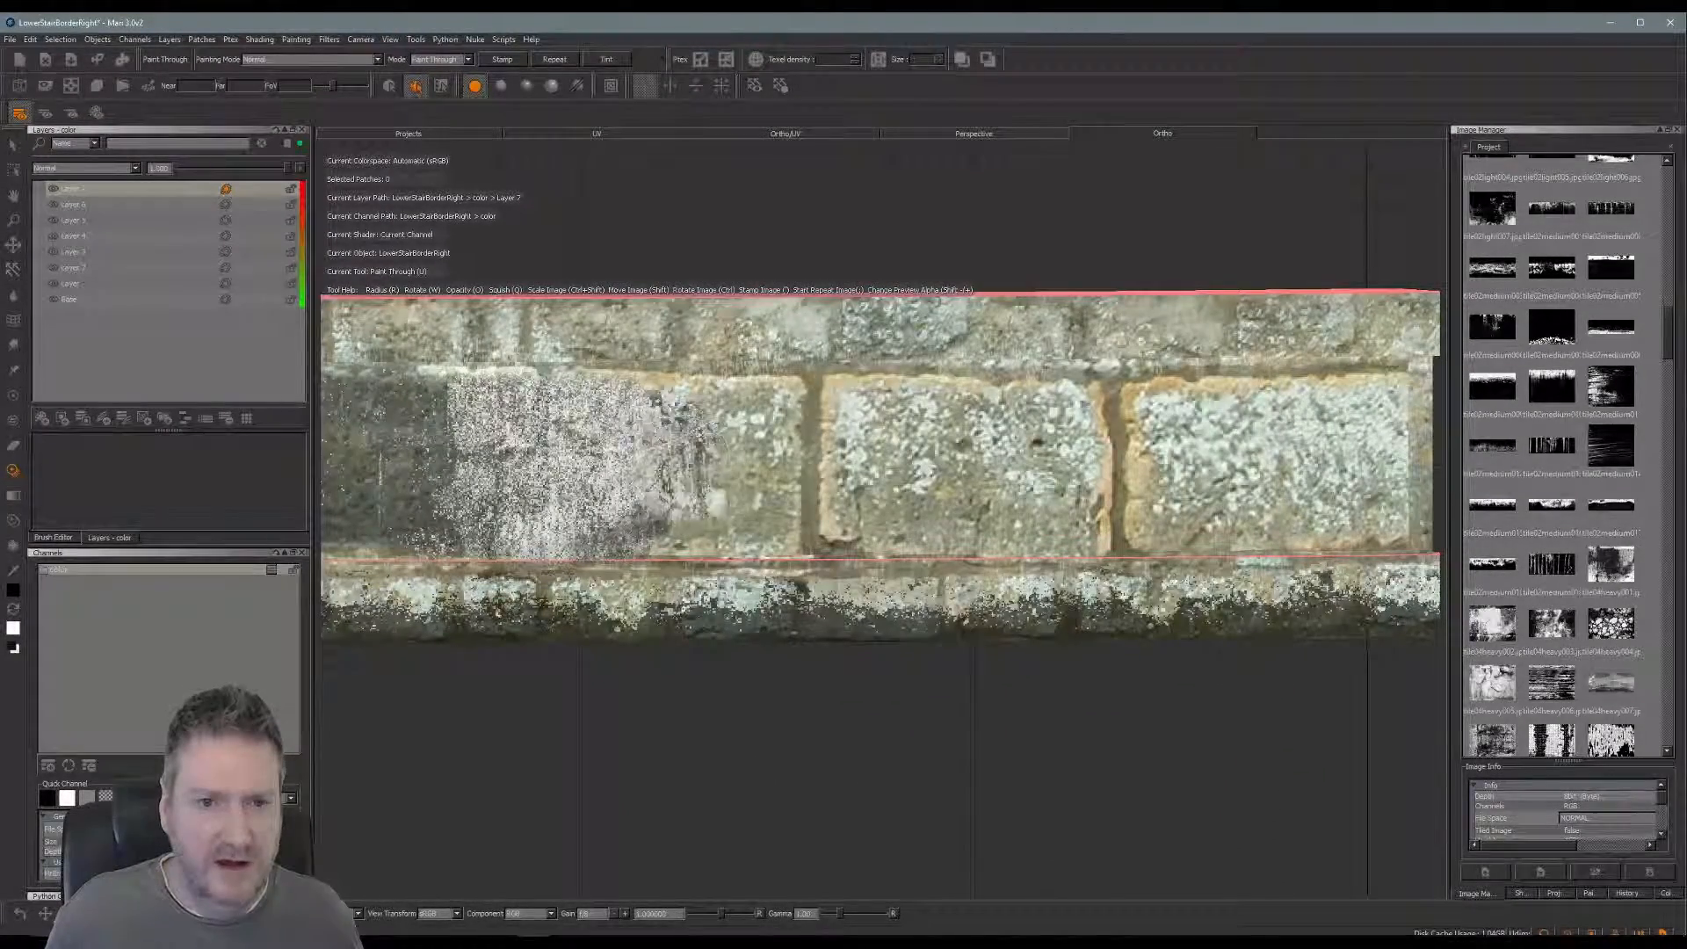
drag(492, 510, 747, 439)
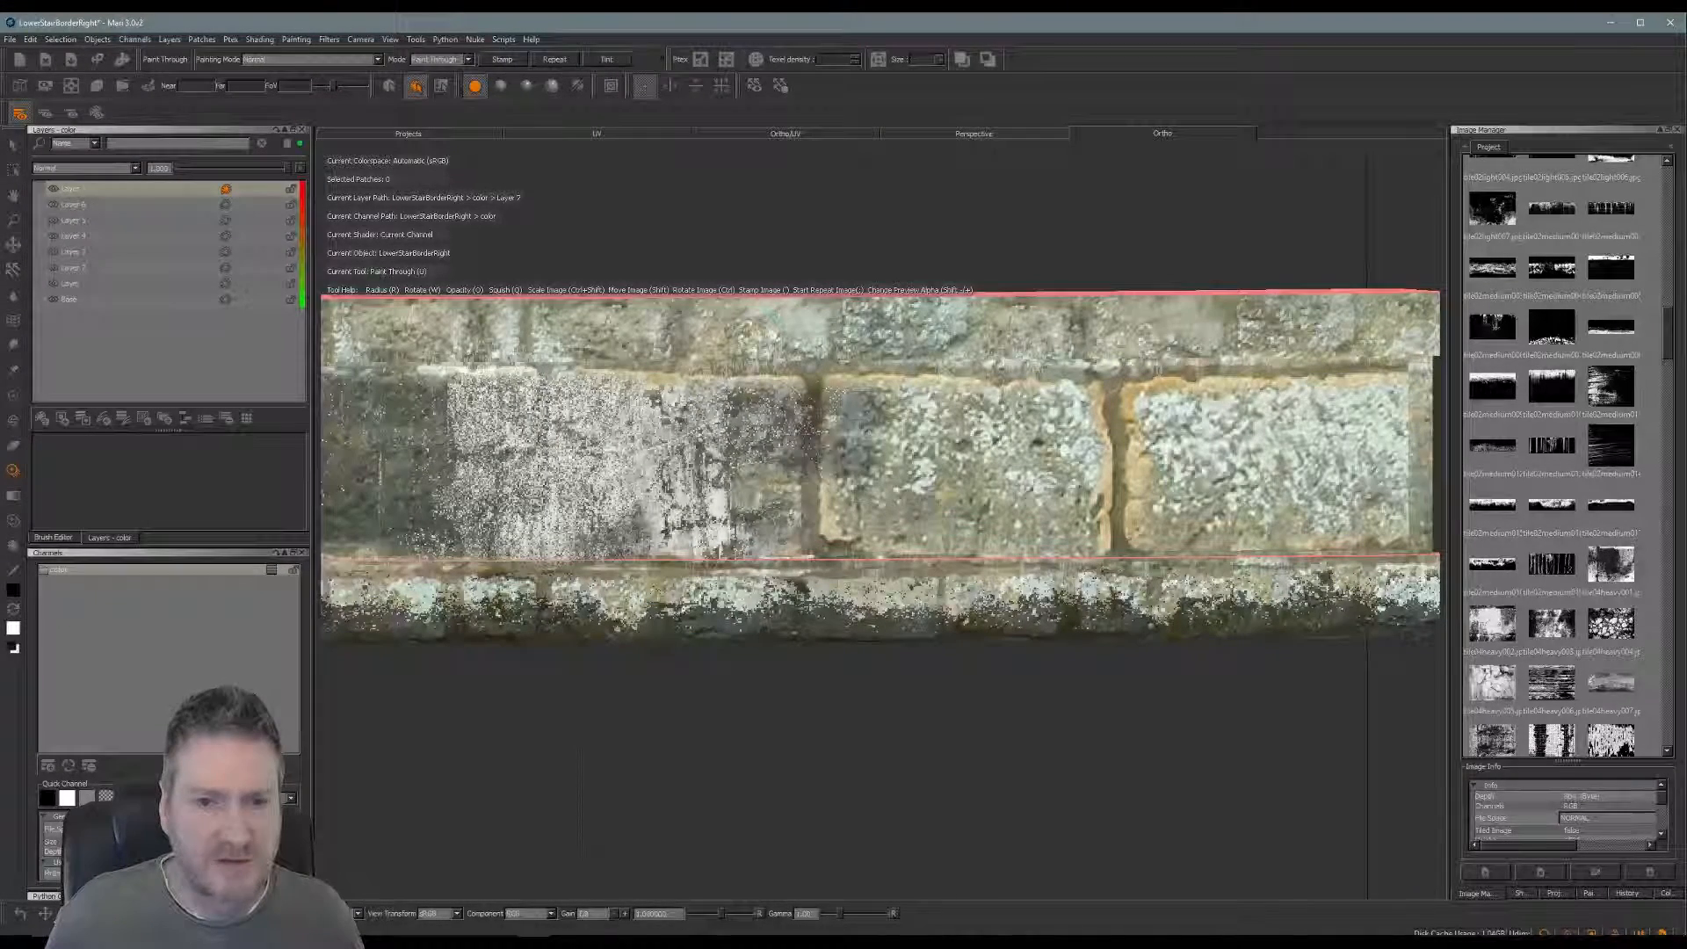
mouse_move(782, 501)
mouse_down()
mouse_move(848, 448)
mouse_move(940, 496)
mouse_move(941, 422)
mouse_move(1089, 413)
mouse_move(1059, 510)
mouse_up()
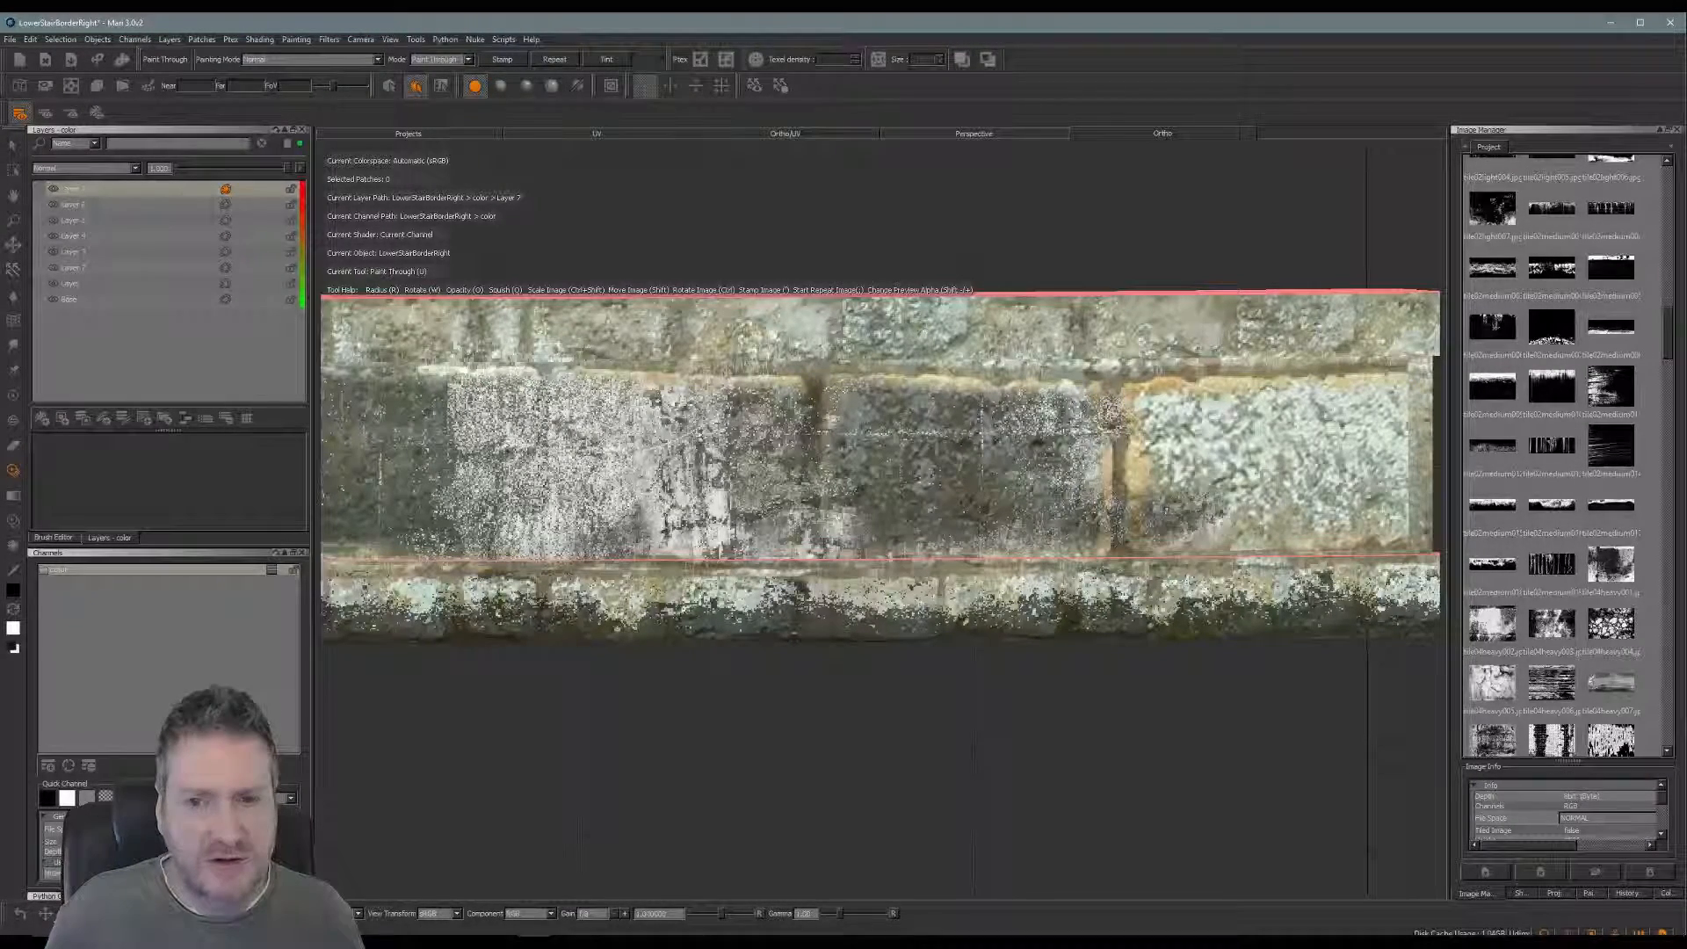
mouse_move(1112, 413)
mouse_down()
mouse_move(1177, 418)
mouse_move(1239, 518)
mouse_up()
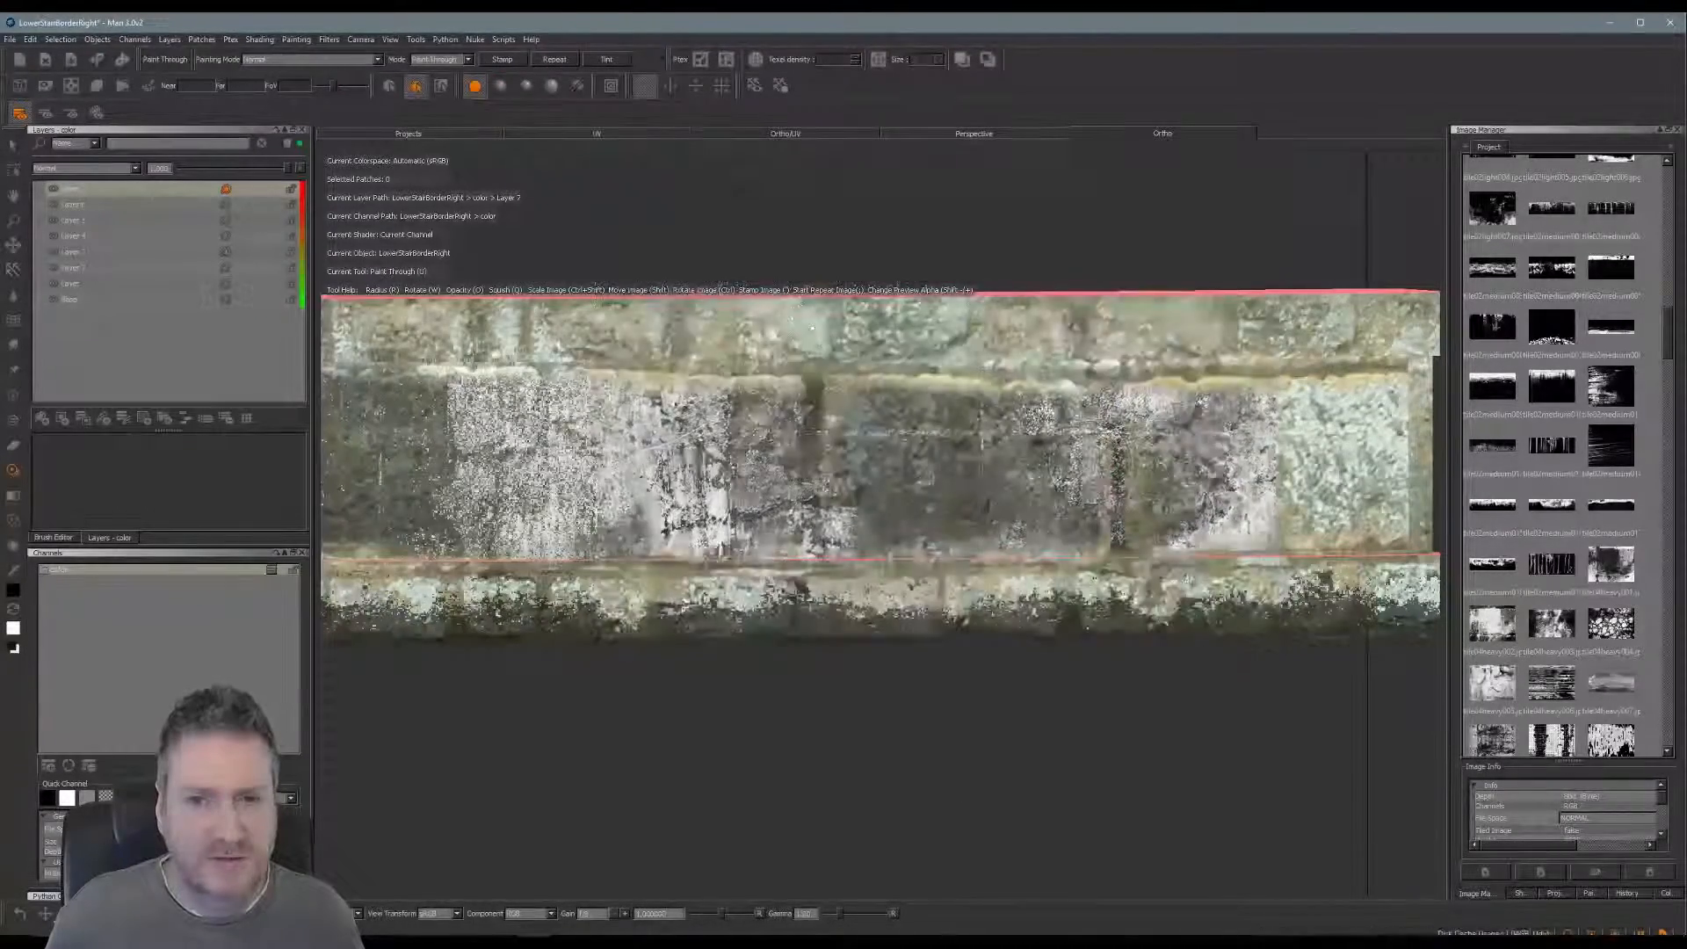
Place the grunge image over the wall's far end and paint it through onto the last large stone
alt+middle_drag(1122, 478, 739, 453)
mouse_move(801, 461)
ctrl+mouse_down()
mouse_move(895, 487)
mouse_move(959, 445)
ctrl+mouse_up()
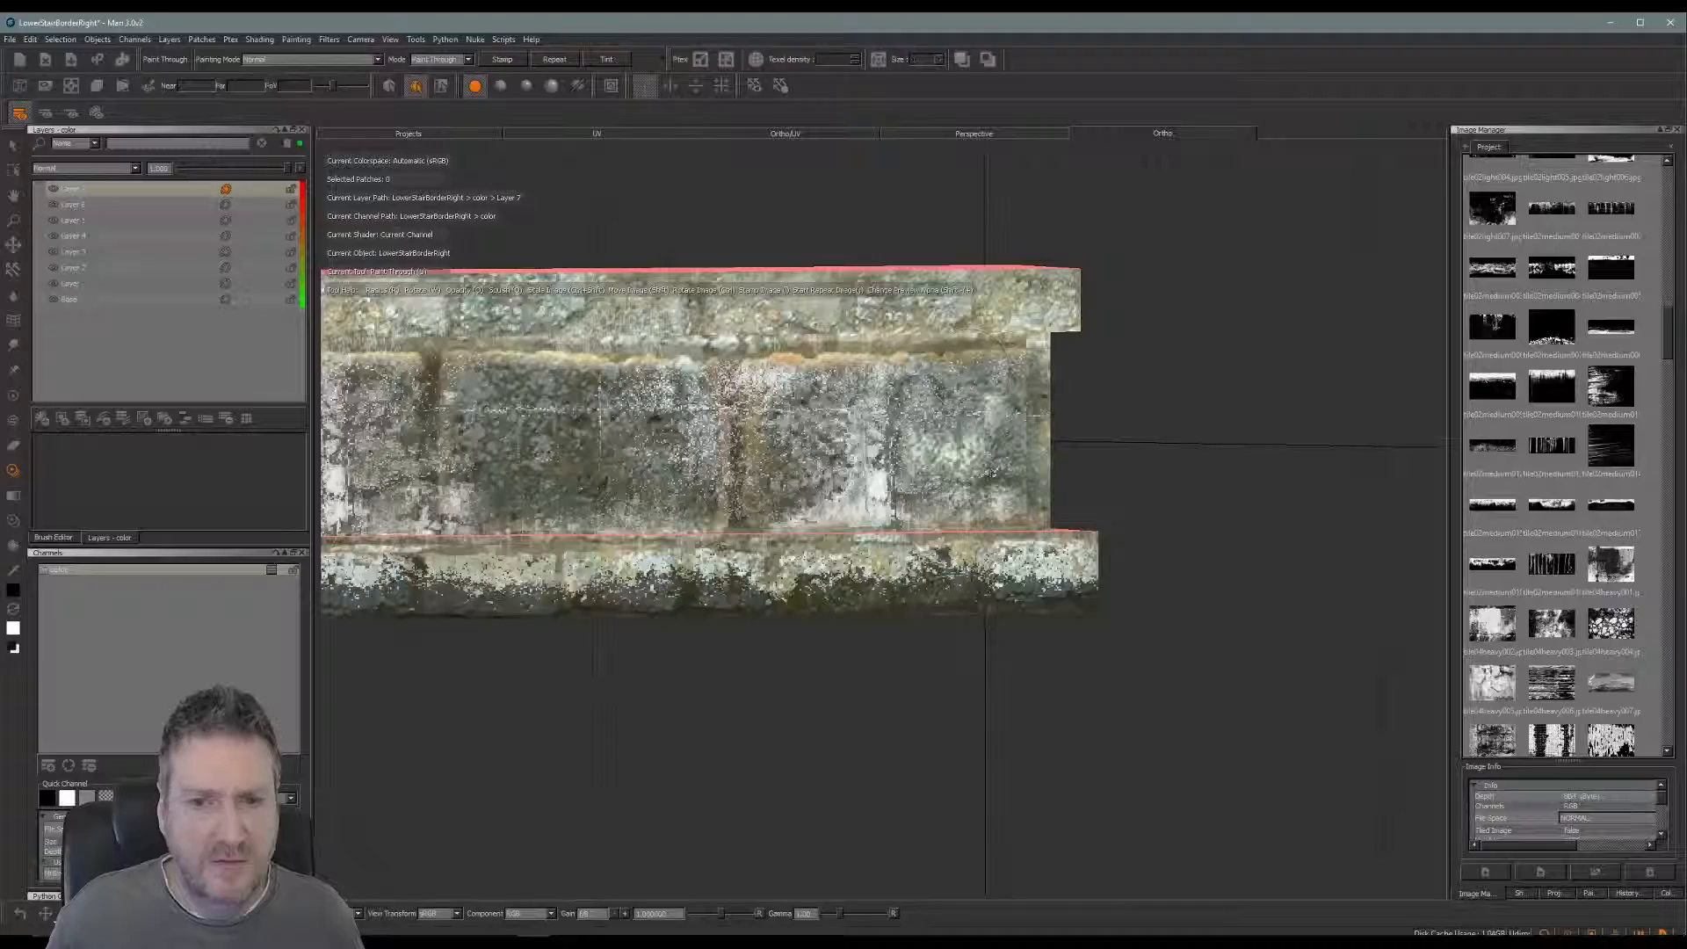
drag(992, 475, 994, 478)
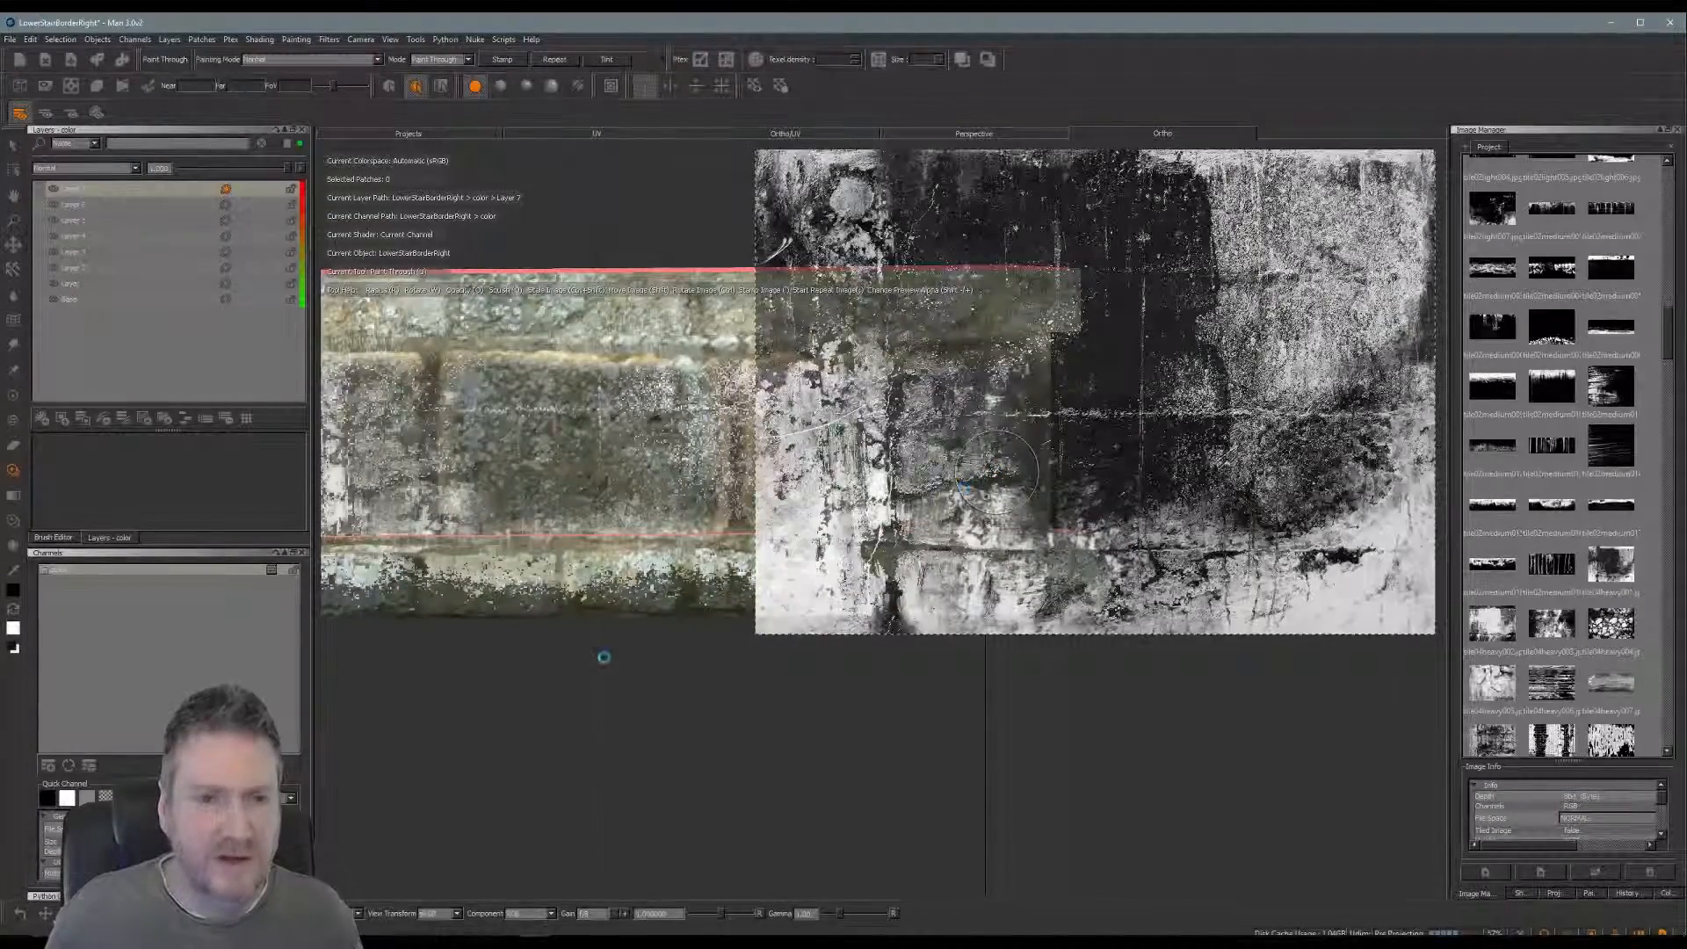
Go back to the wall's near end and move the grunge image below the wall, clear of the painted stones
alt+middle_drag(582, 652, 1044, 622)
alt+right_drag(862, 659, 778, 650)
alt+middle_drag(606, 609, 1018, 613)
alt+middle_drag(759, 625, 1135, 623)
alt+middle_drag(644, 641, 1043, 684)
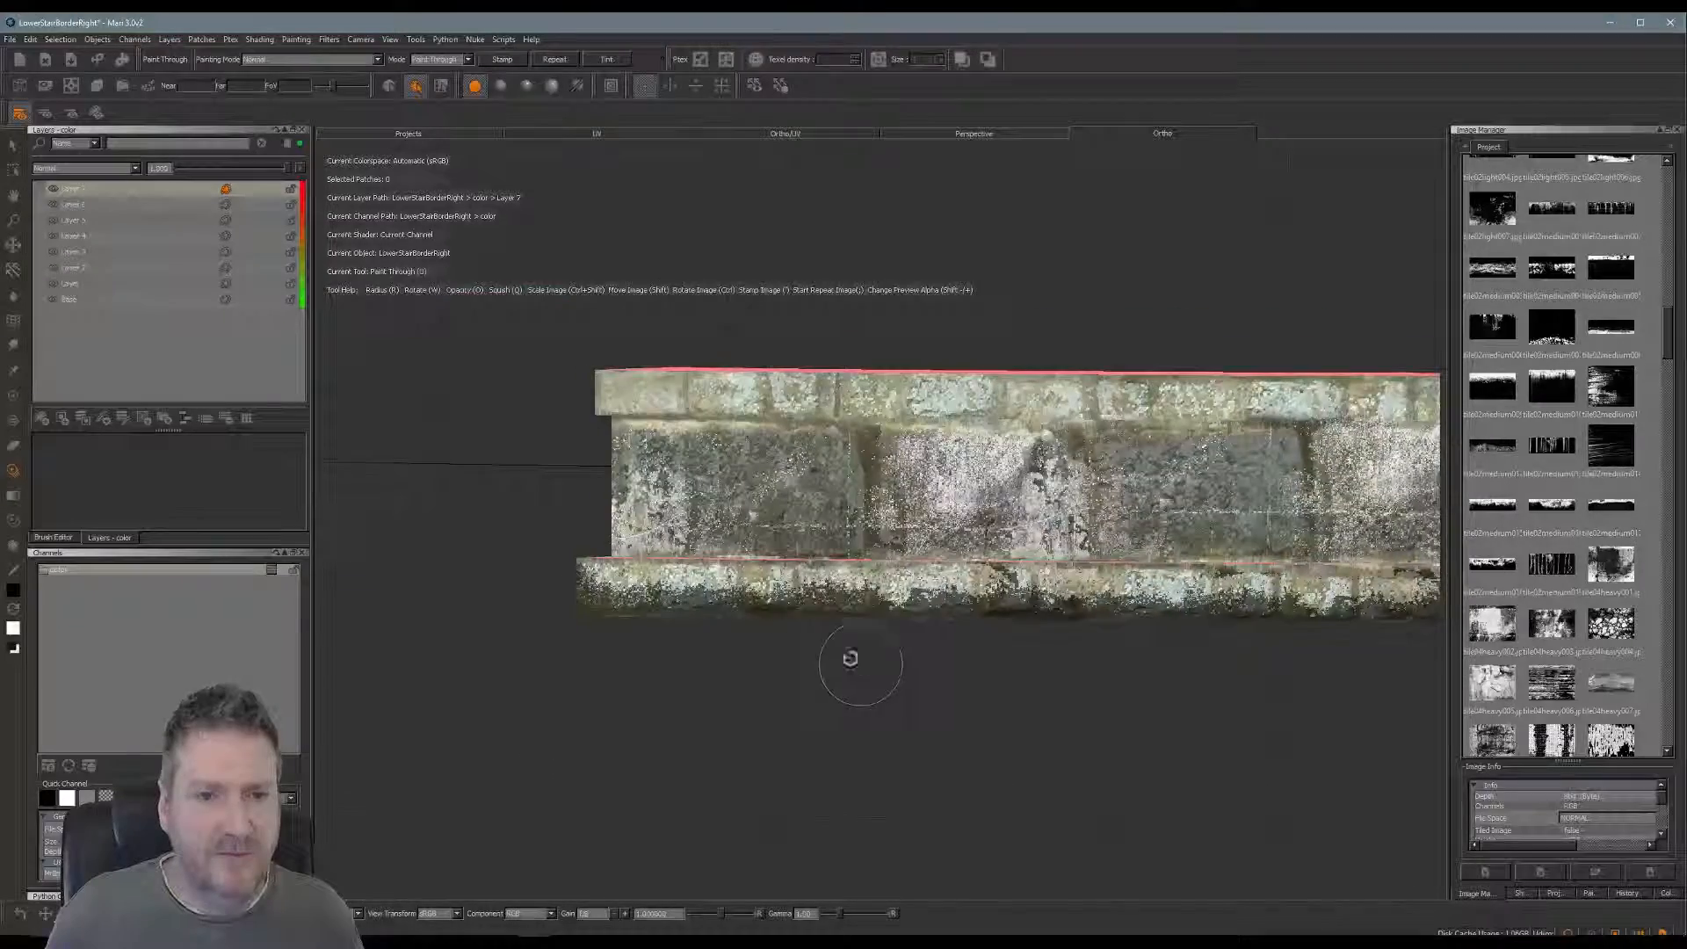
alt+middle_drag(852, 659, 712, 604)
mouse_move(1104, 377)
shift+mouse_down()
mouse_move(1103, 497)
mouse_move(1041, 801)
mouse_move(1011, 802)
shift+mouse_up()
Try the Darken, Add, Multiply, Lighten and Screen blend modes on the new grunge layer
click(84, 168)
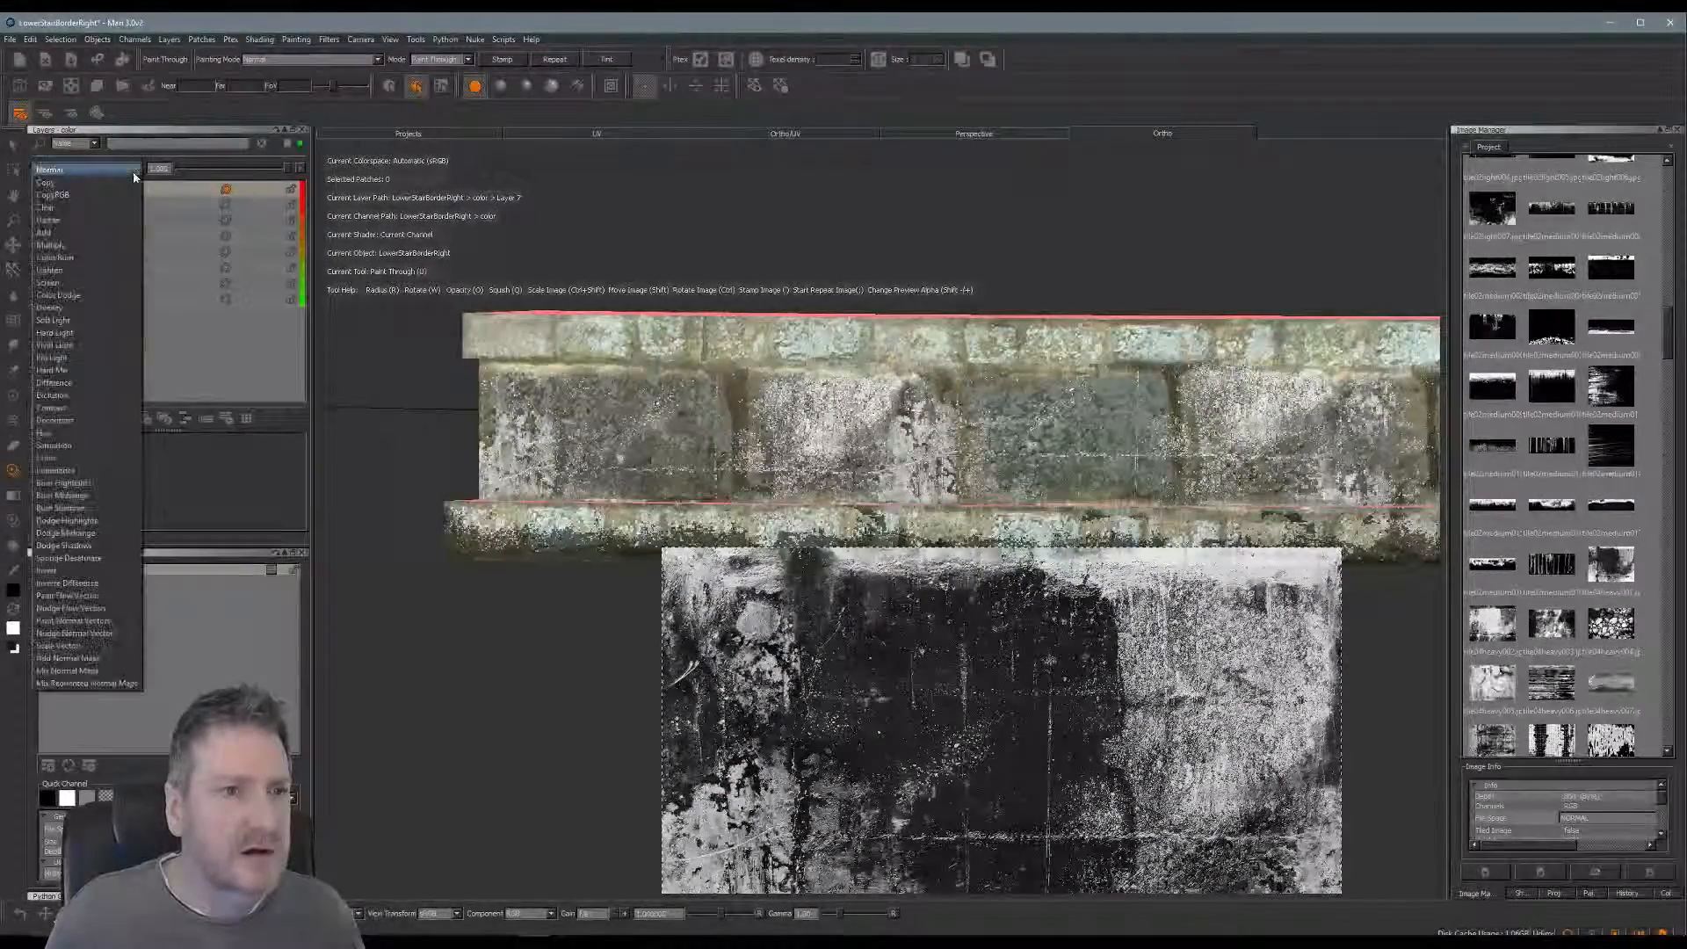
click(65, 218)
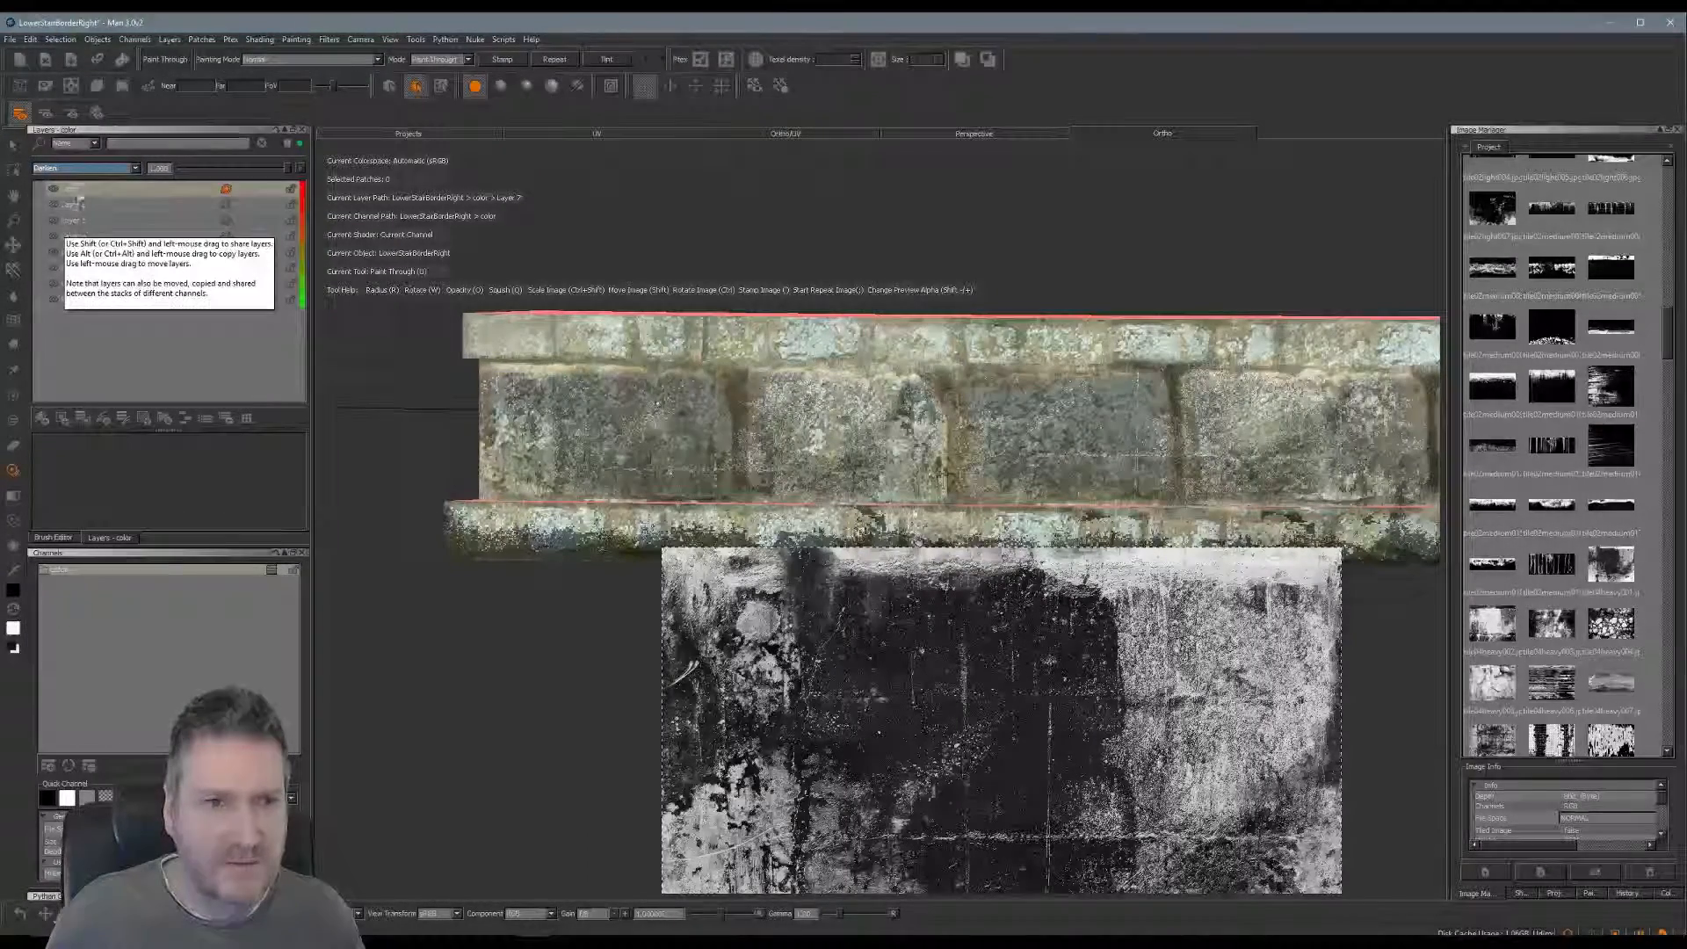
click(137, 169)
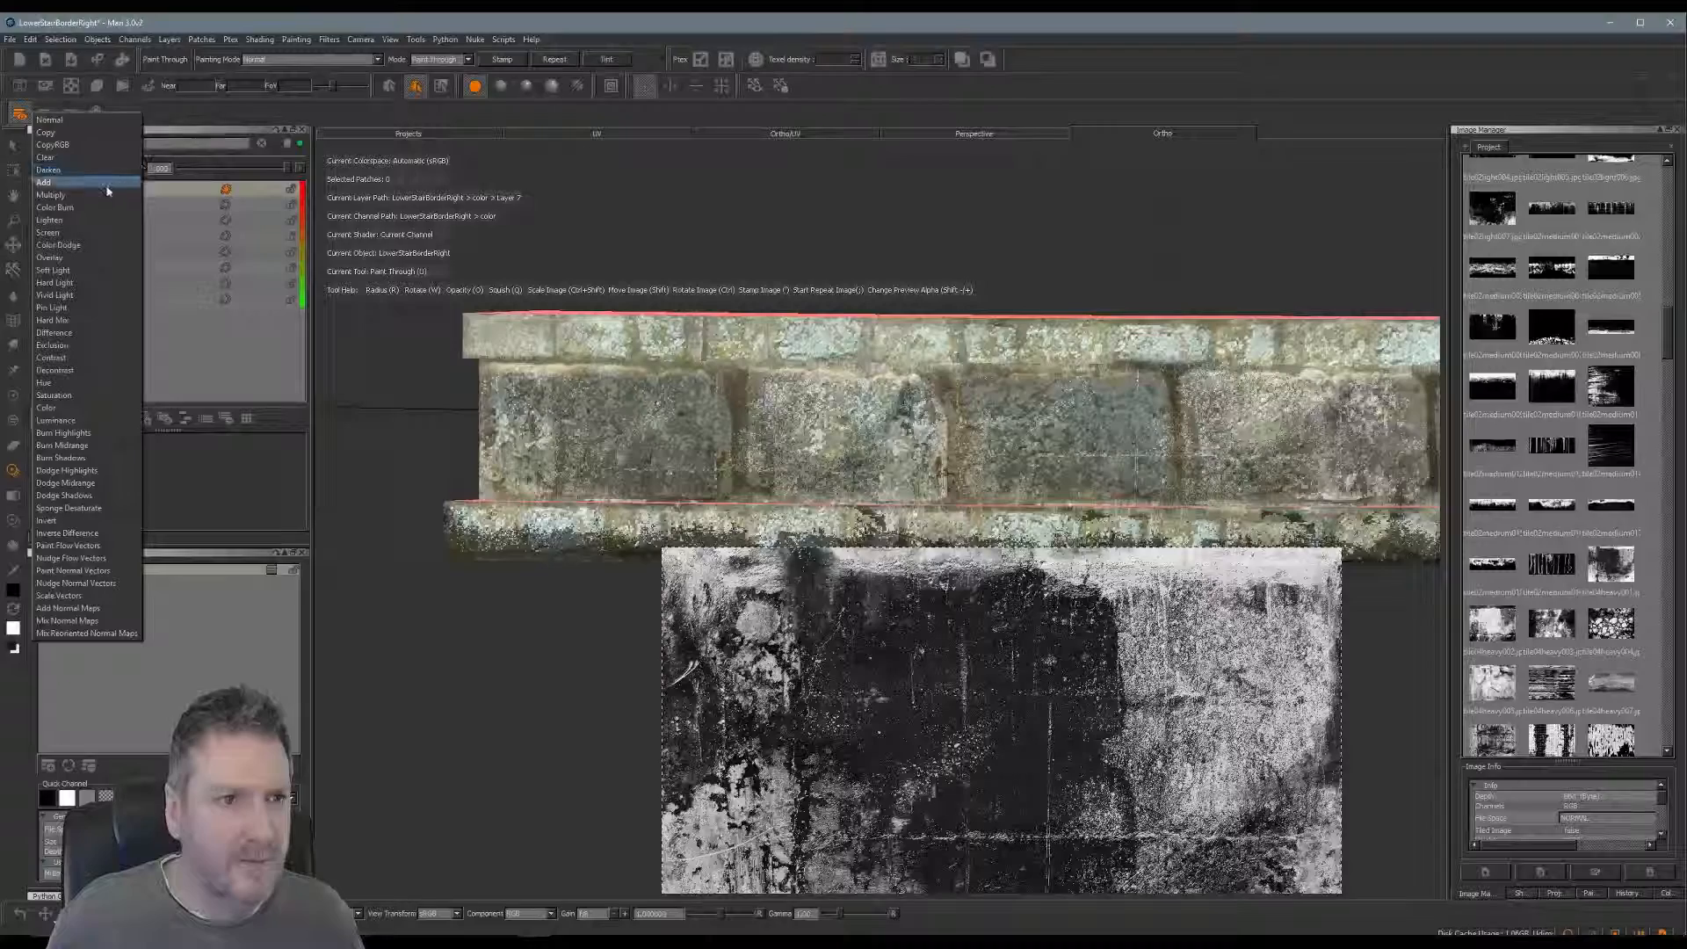
click(107, 191)
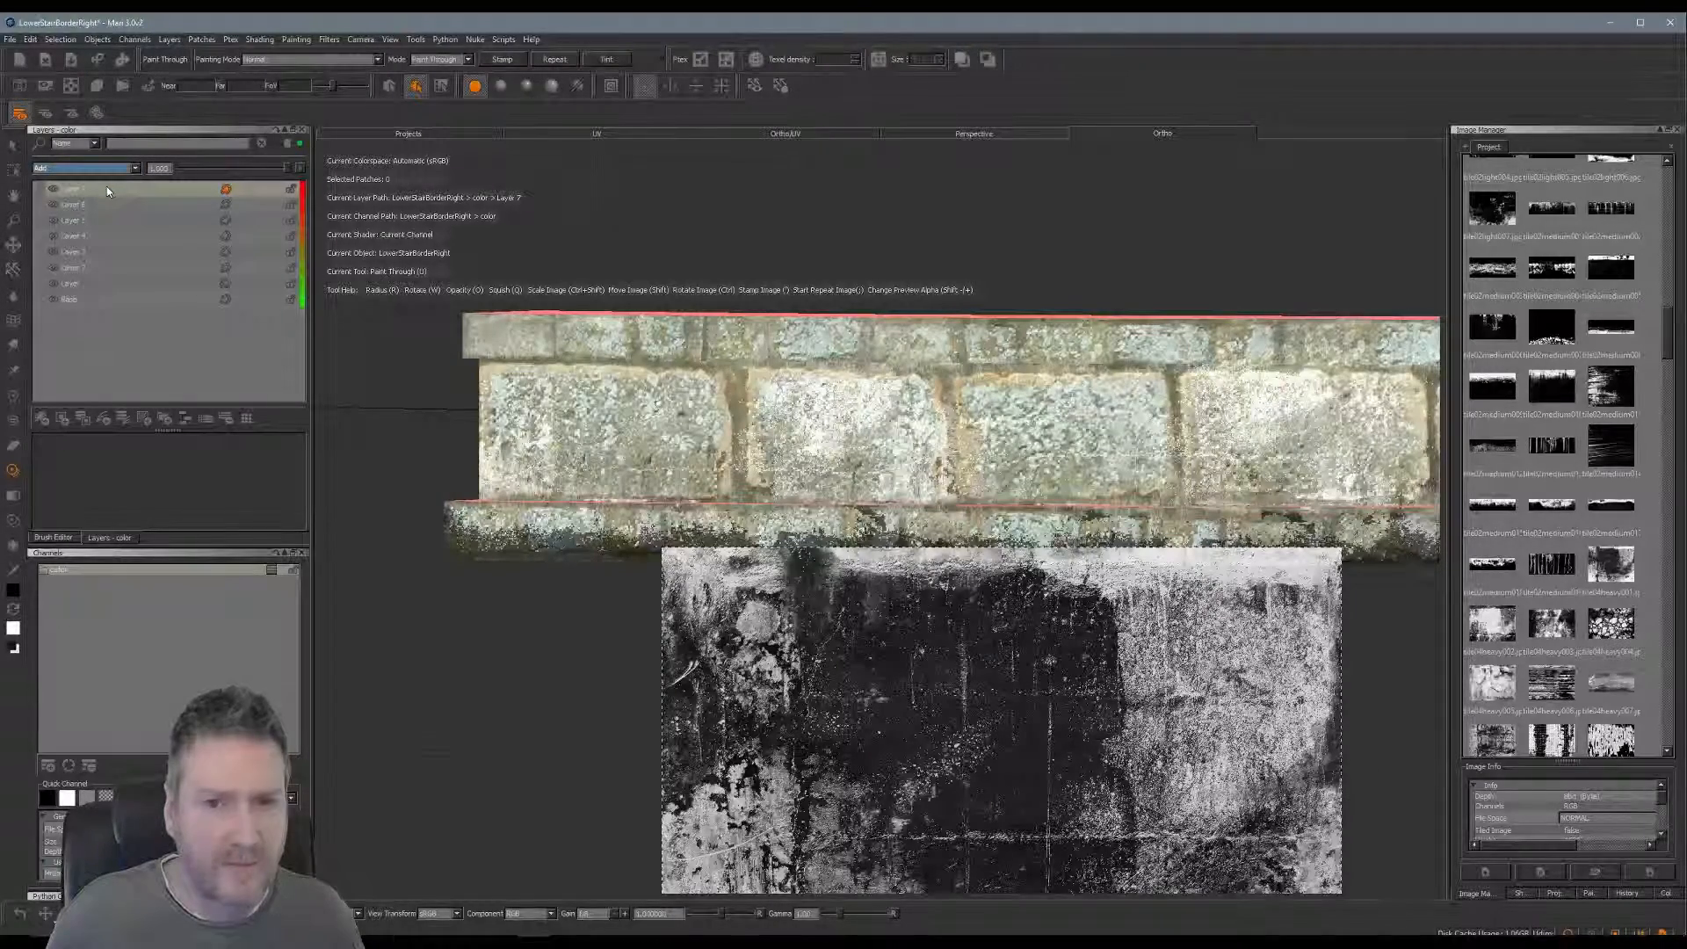
click(136, 170)
click(107, 189)
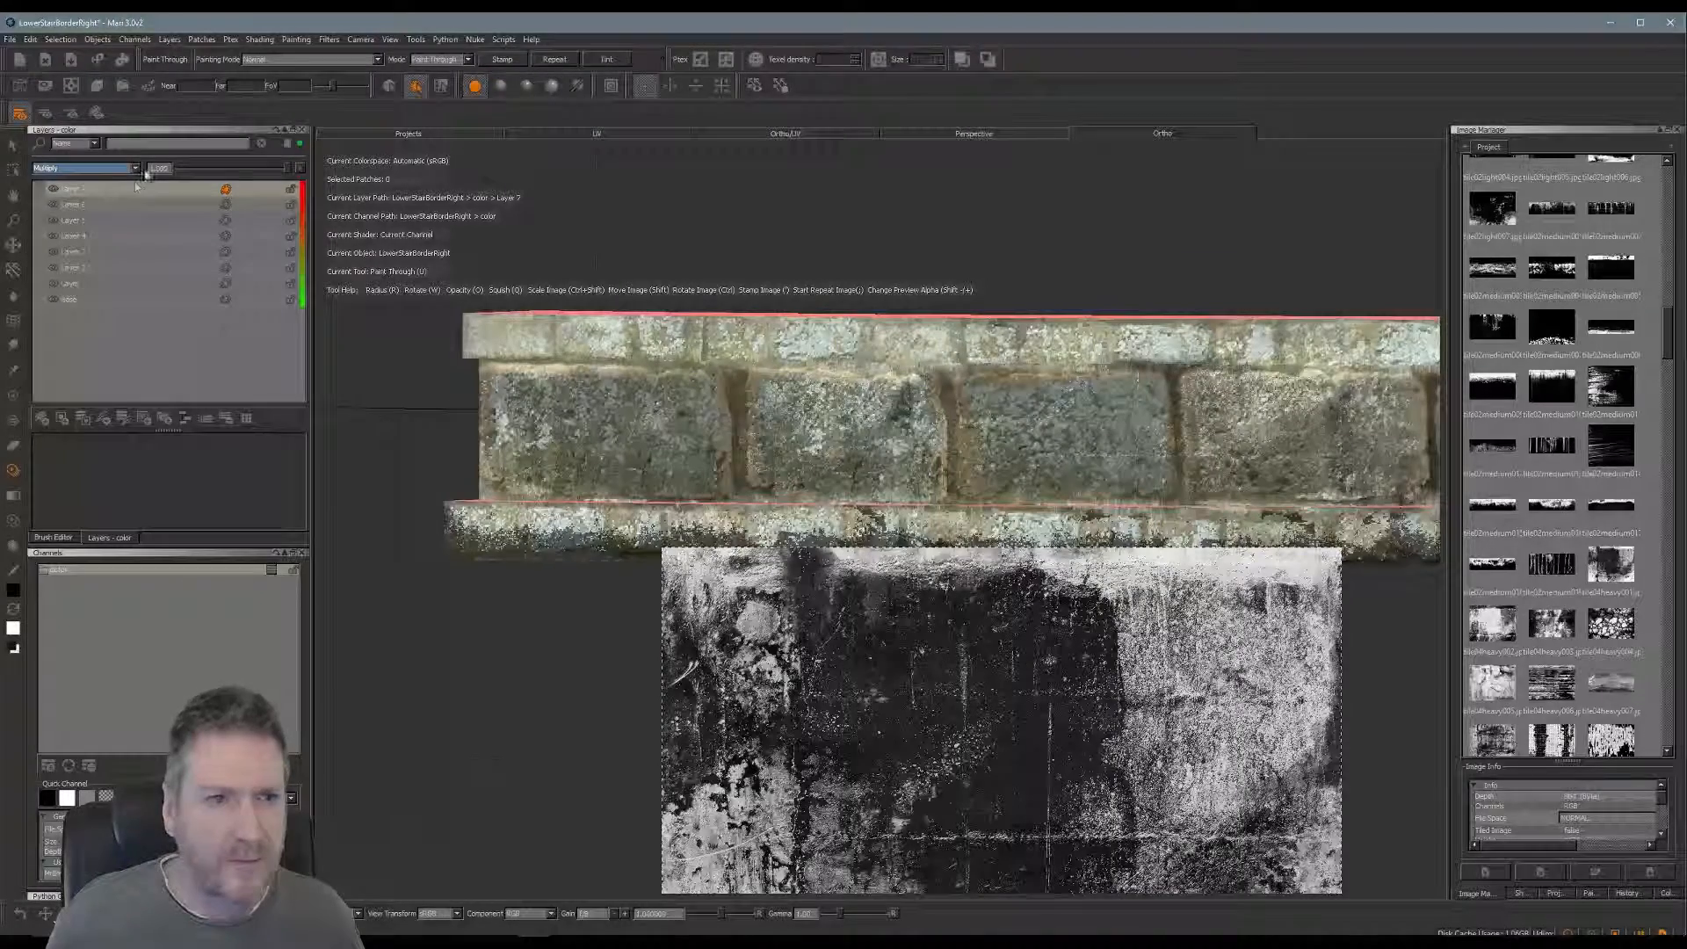
click(137, 170)
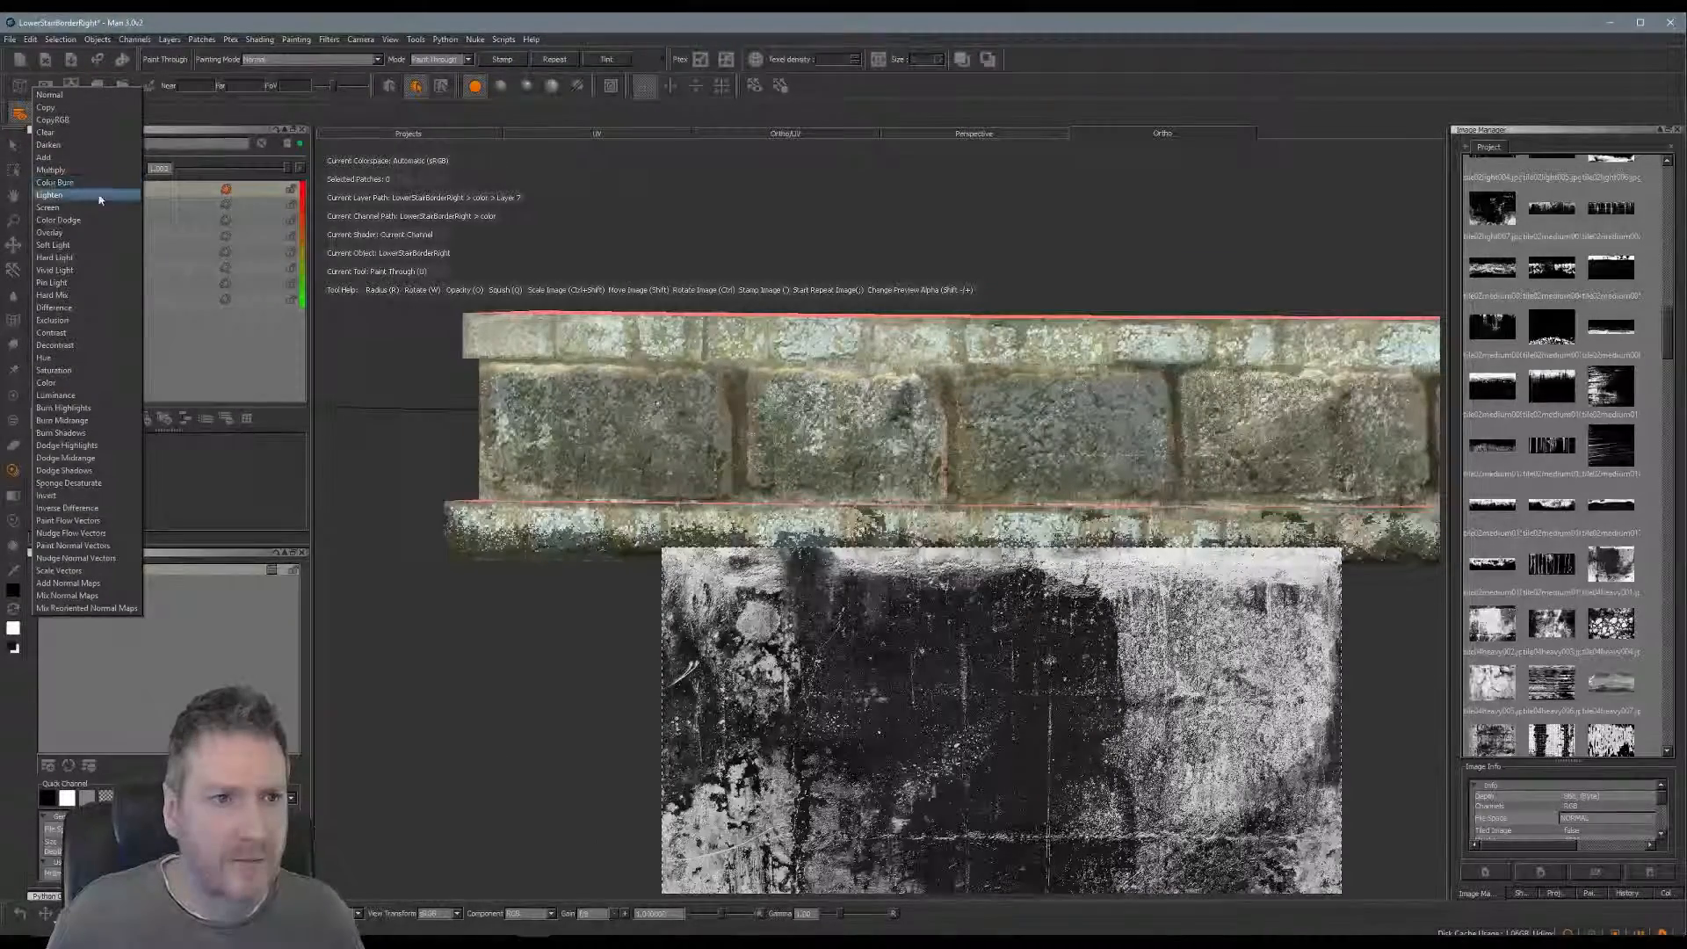
click(100, 196)
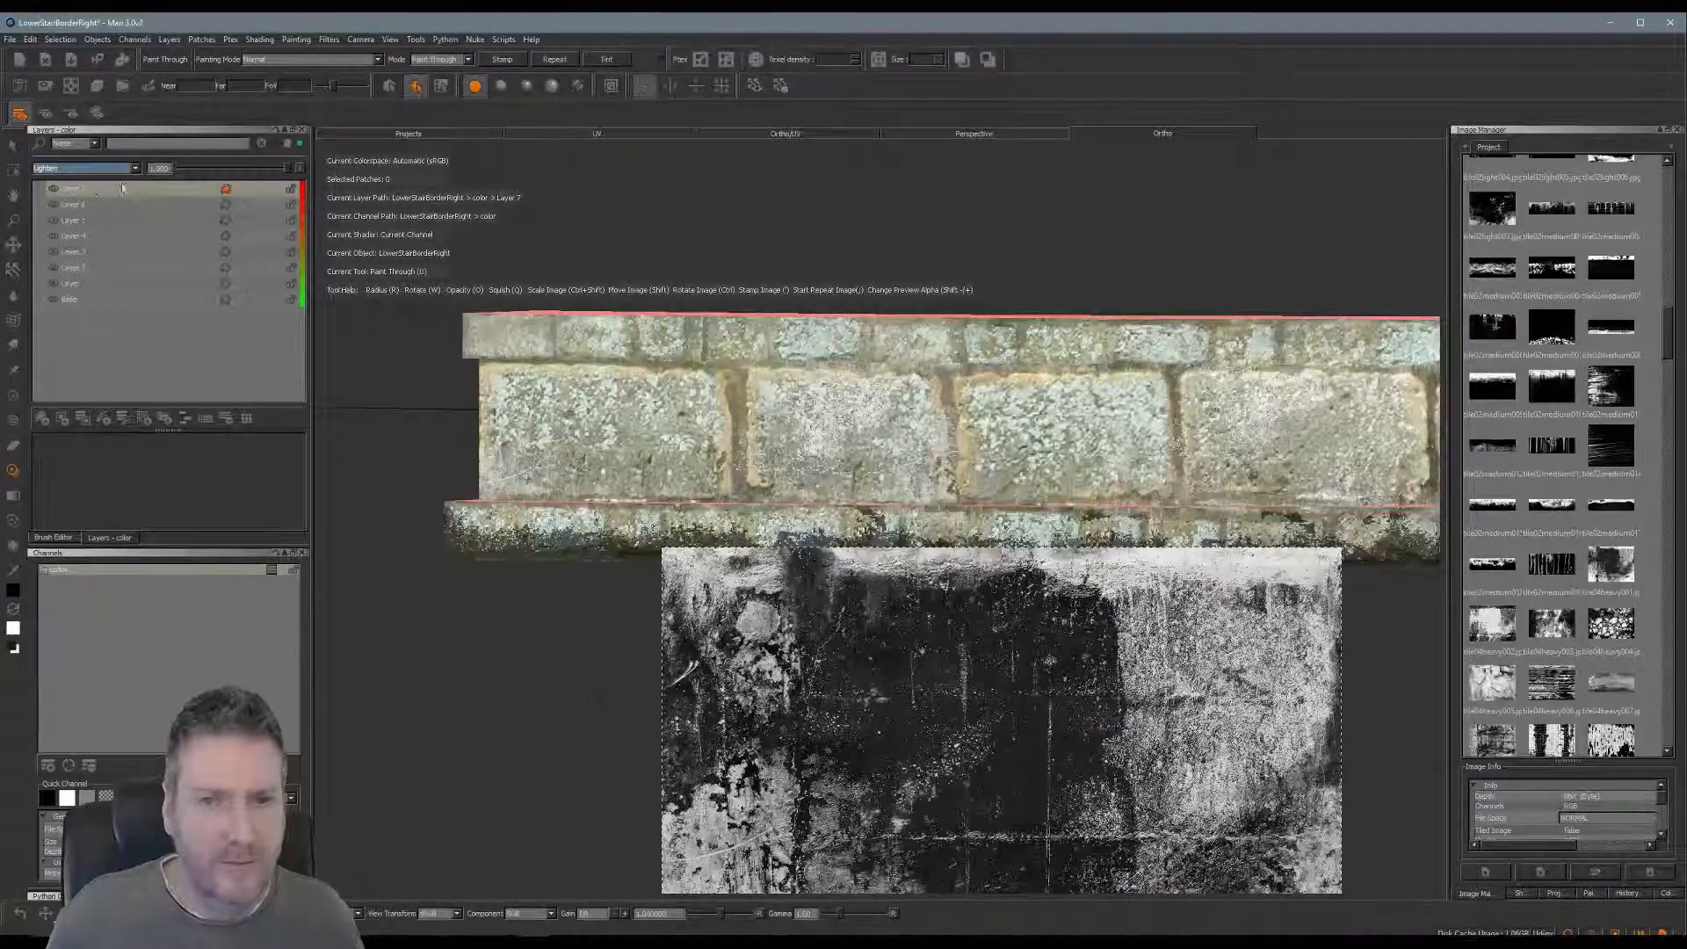
click(132, 167)
click(105, 188)
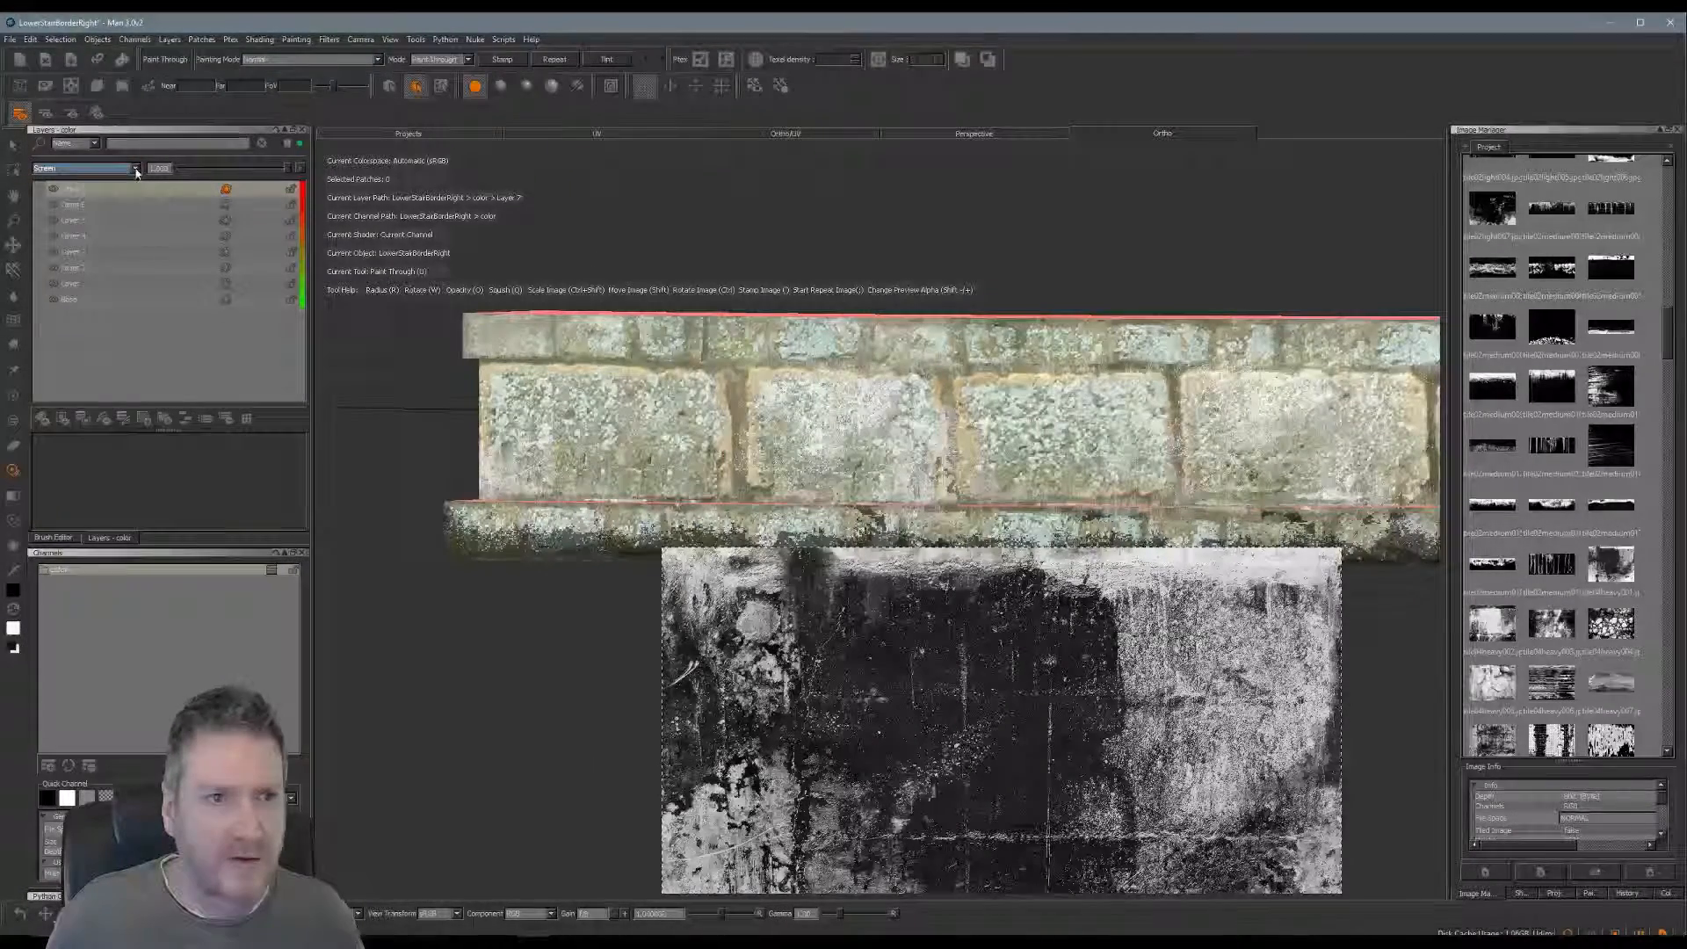
Lower the new grunge layer's opacity while in Darken, and switch its blend mode to Multiply
click(132, 168)
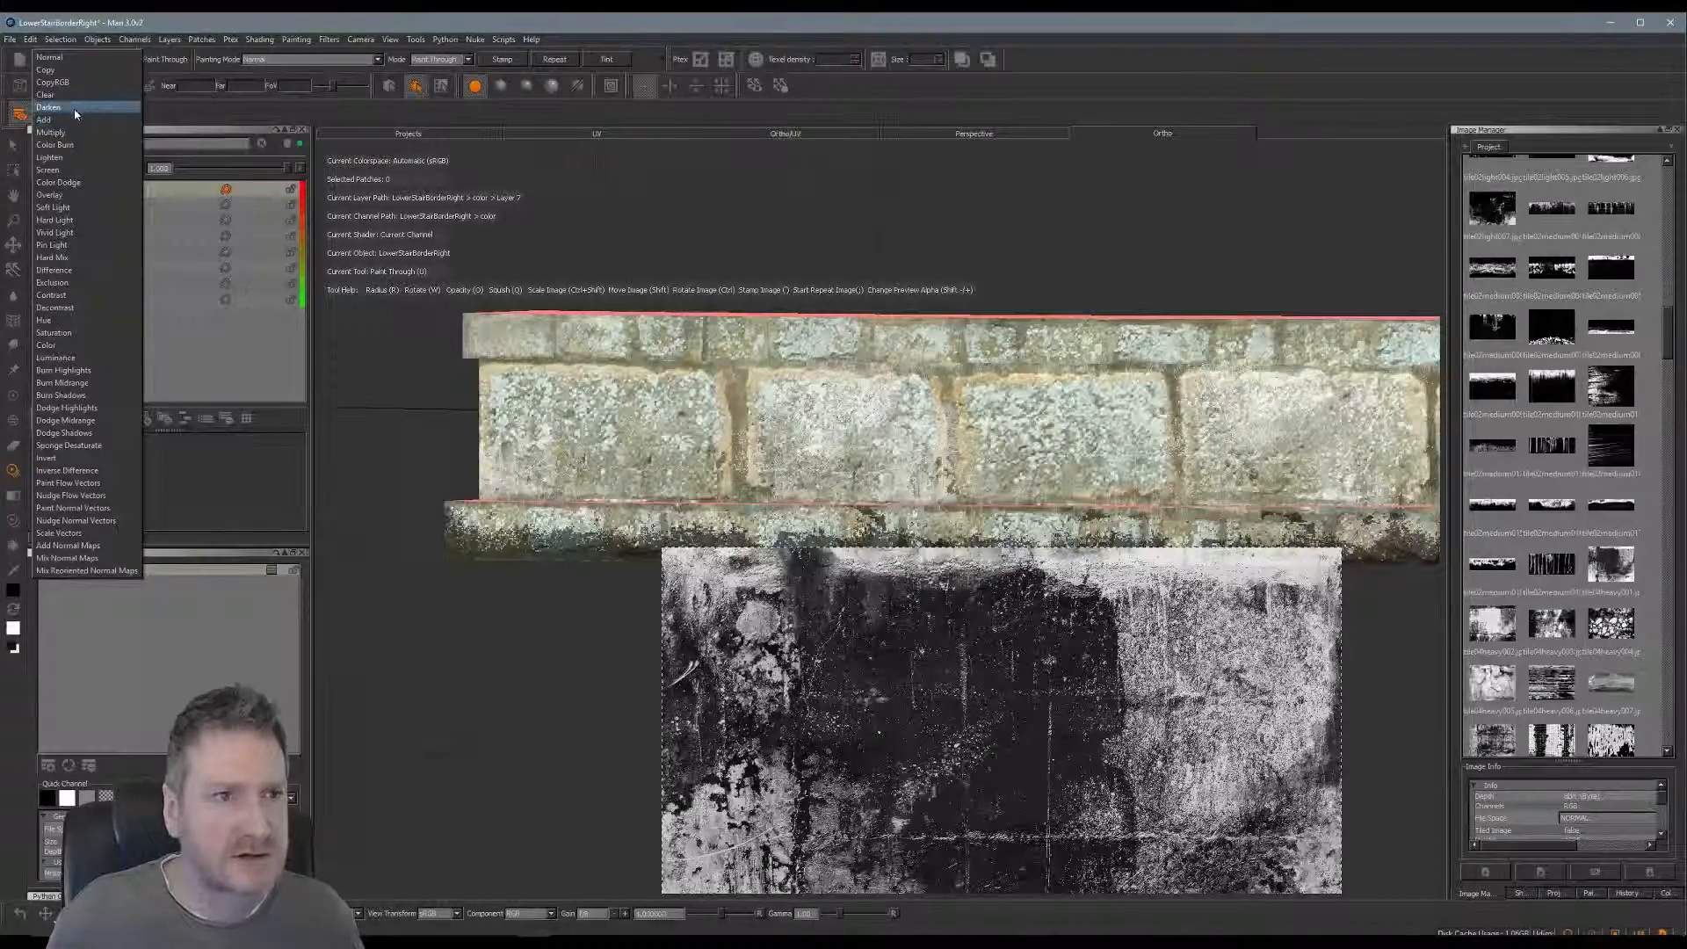
click(72, 131)
drag(284, 174, 233, 170)
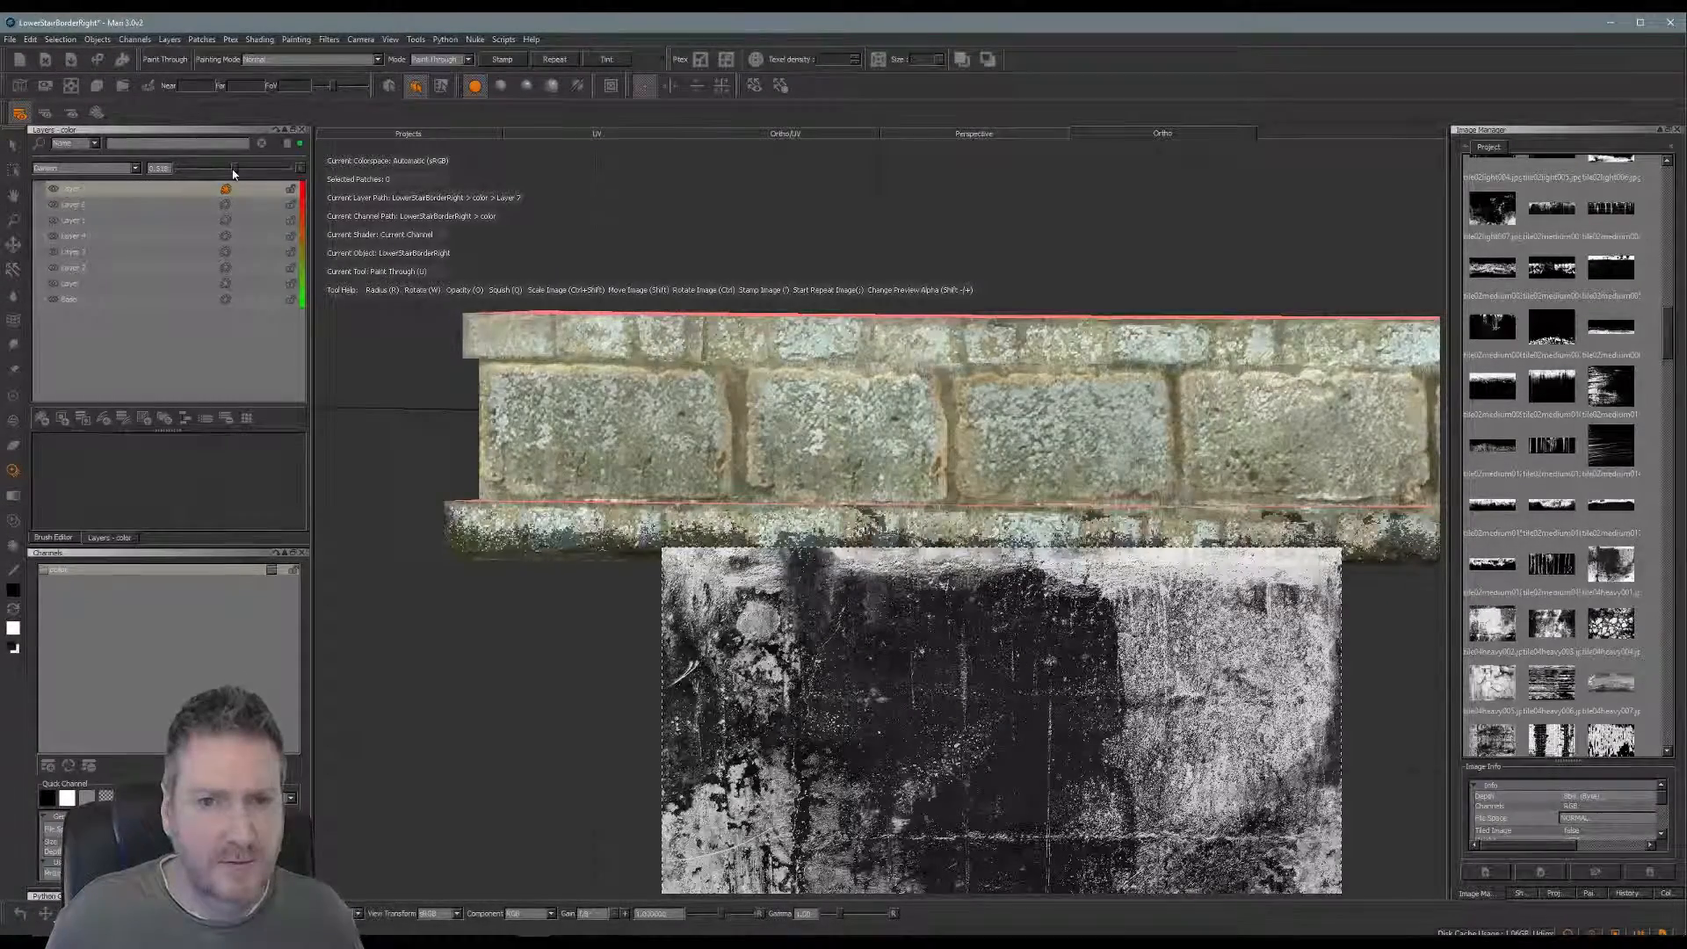
click(132, 169)
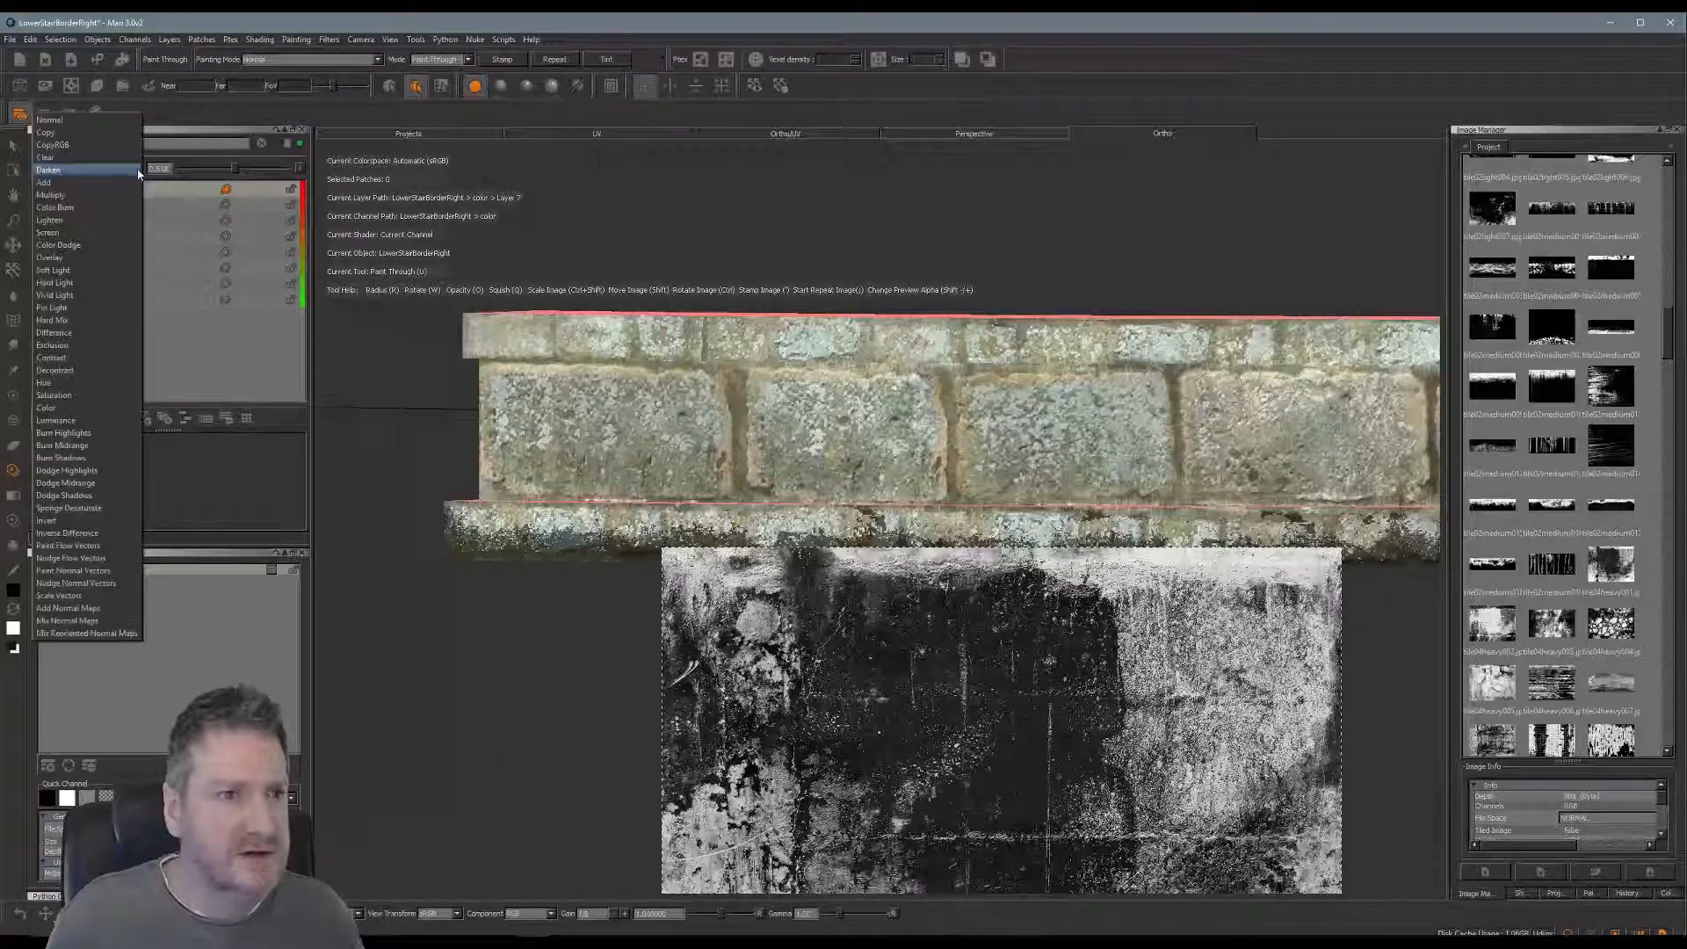
click(95, 200)
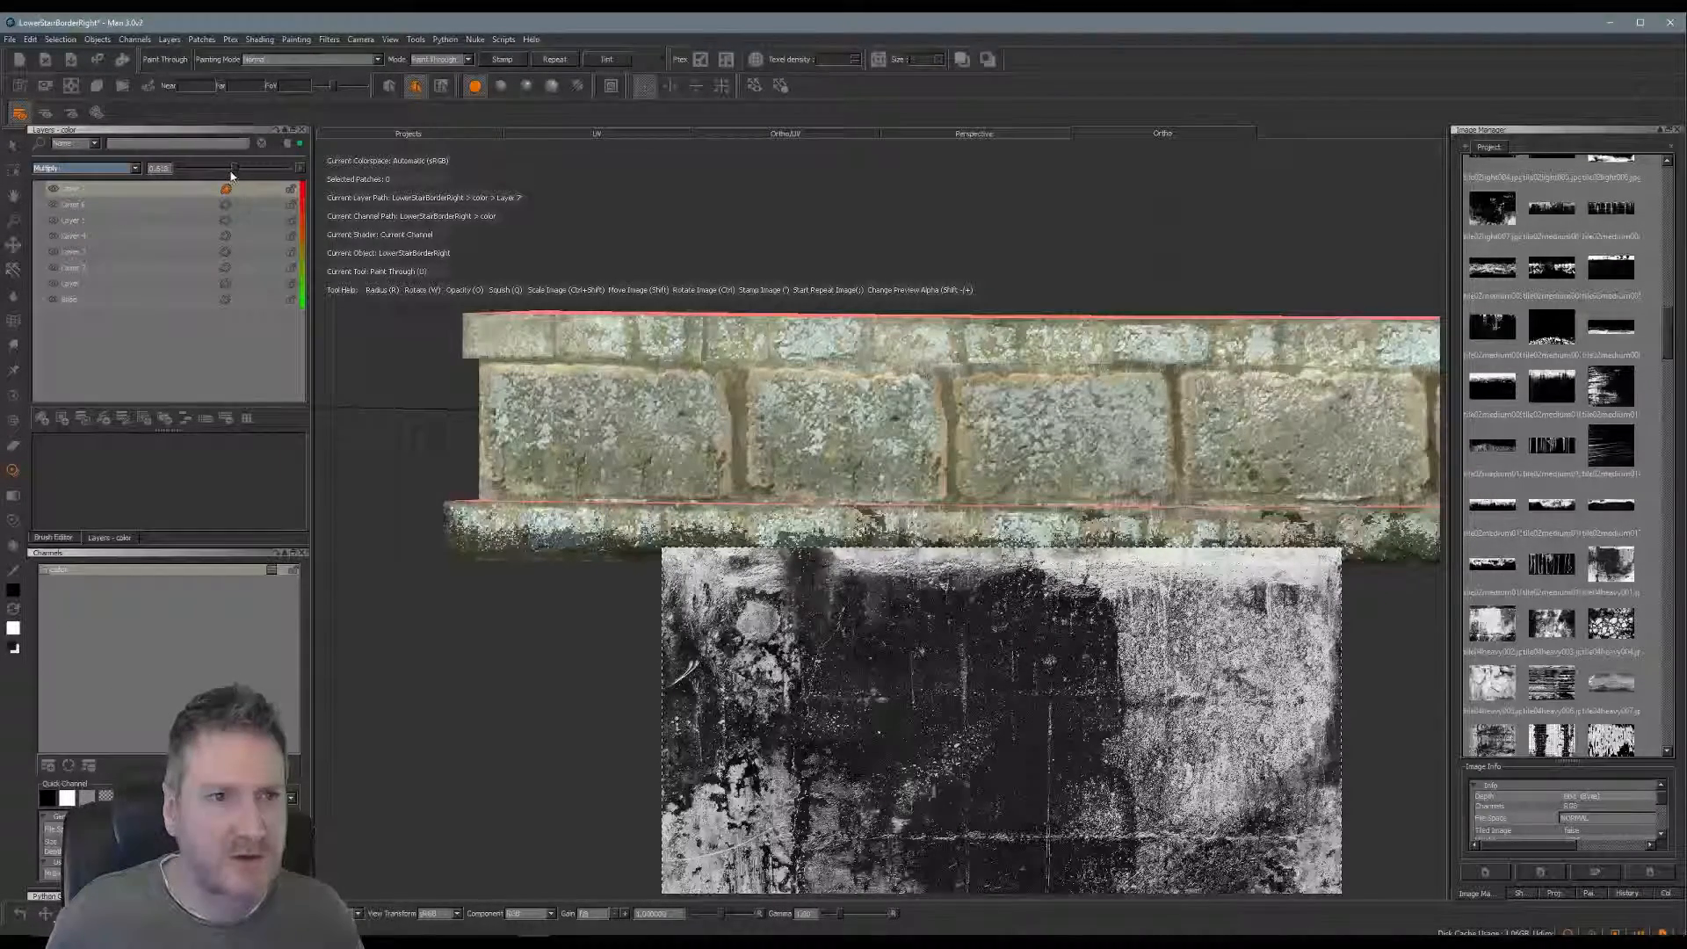
Raise the Multiply grunge layer's opacity slightly and add a new paint layer above it
drag(234, 171, 253, 172)
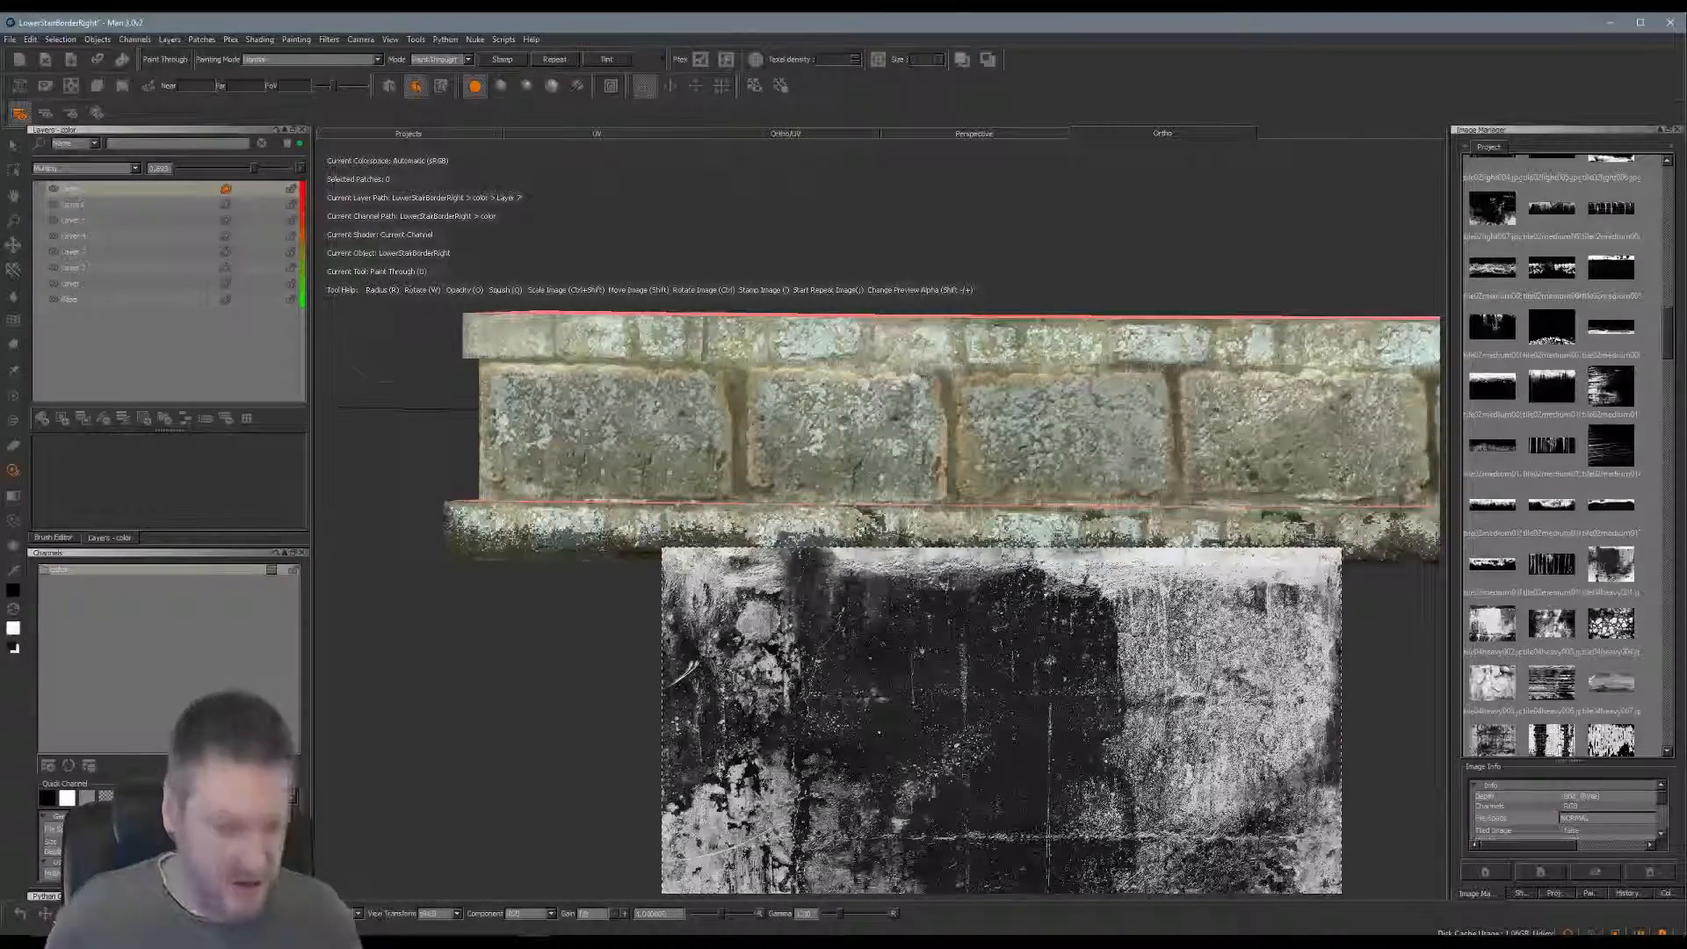
alt+drag(545, 686, 648, 622)
mouse_move(647, 622)
alt+middle_down()
mouse_move(648, 646)
mouse_move(803, 654)
alt+middle_up()
click(42, 419)
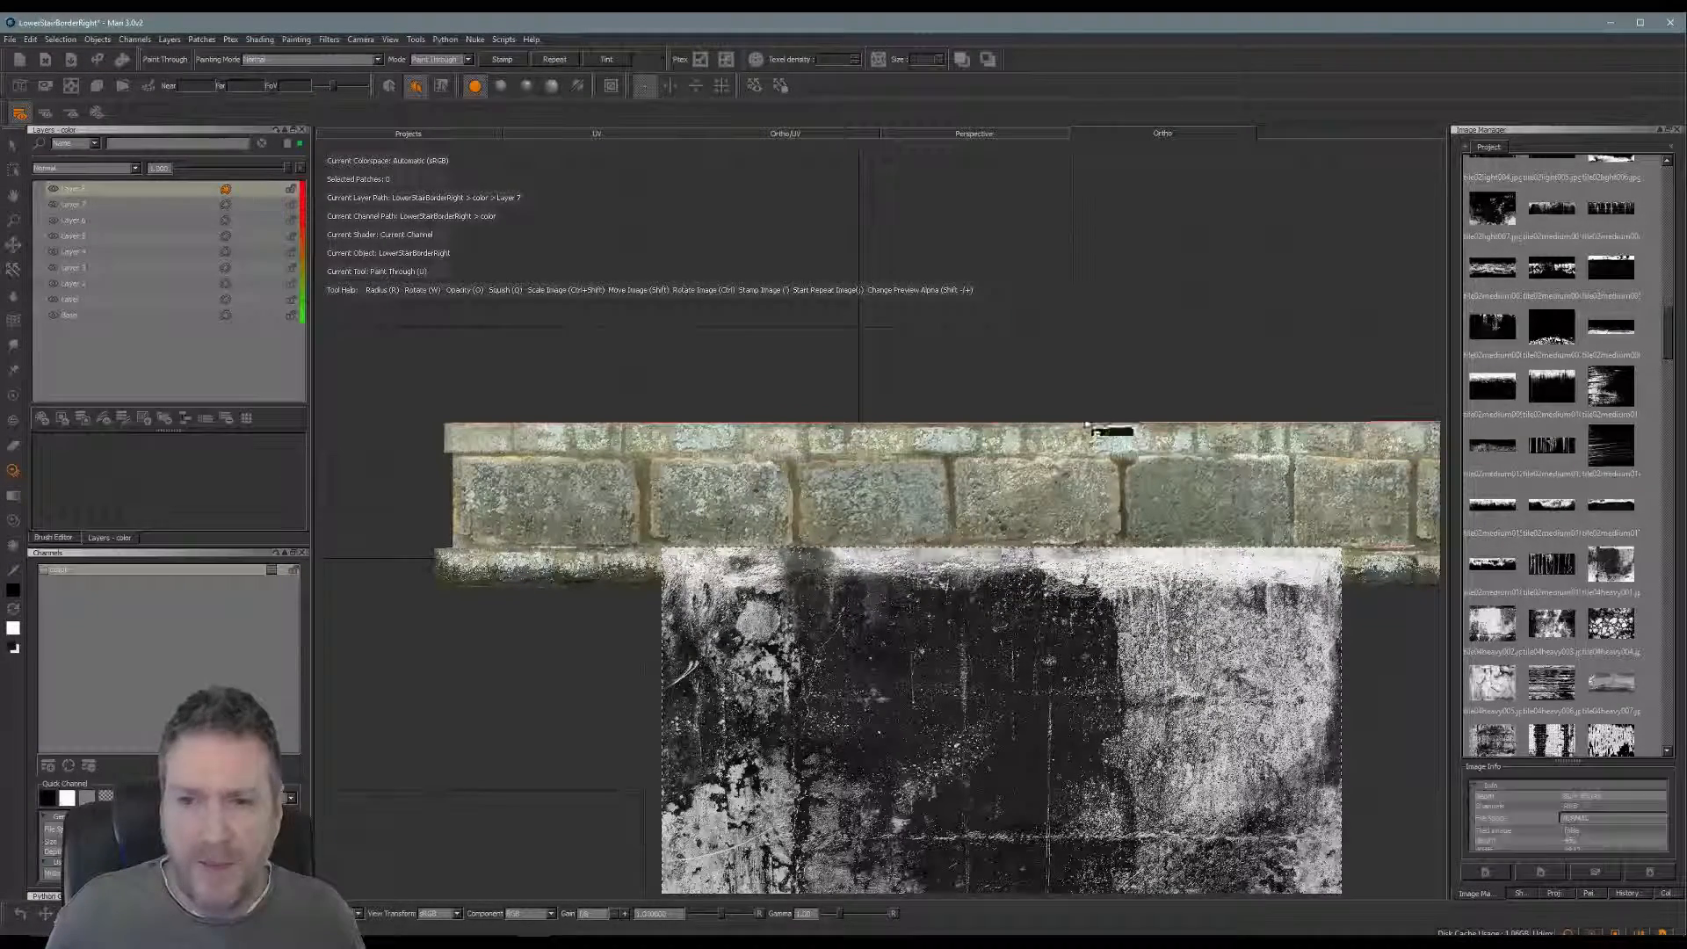
Try several narrow grime-edge images from the image library as the paint-through image, placed below the wall
drag(1086, 425, 1064, 391)
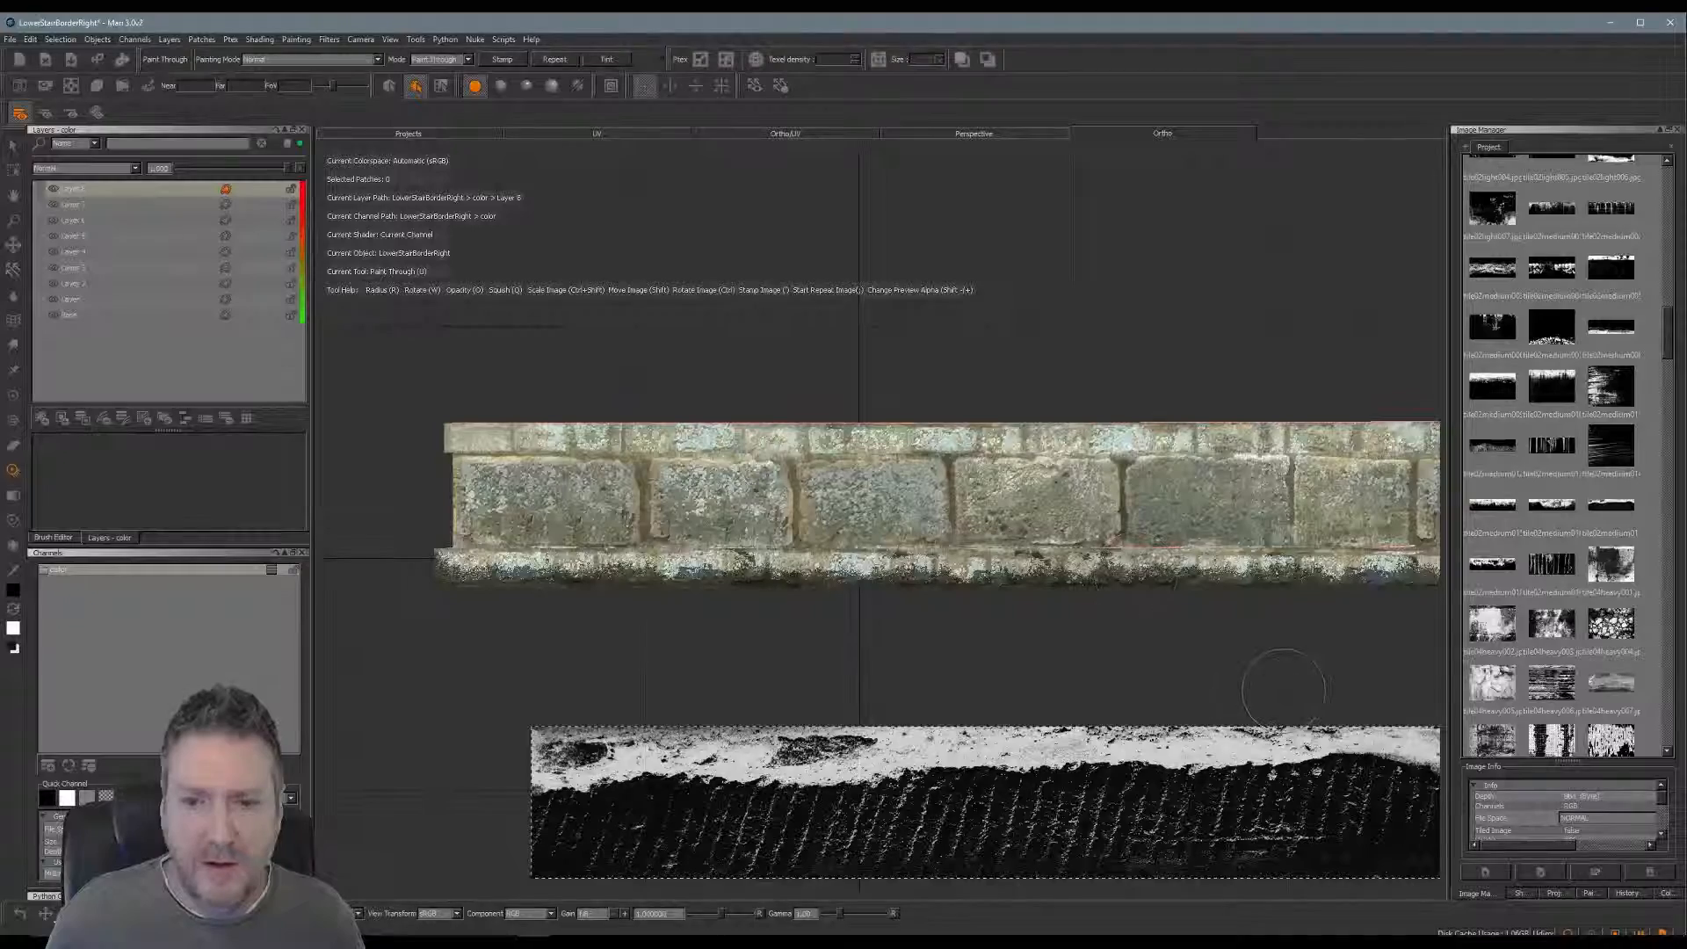
mouse_move(1143, 782)
shift+mouse_down()
mouse_move(962, 708)
mouse_move(989, 708)
shift+mouse_up()
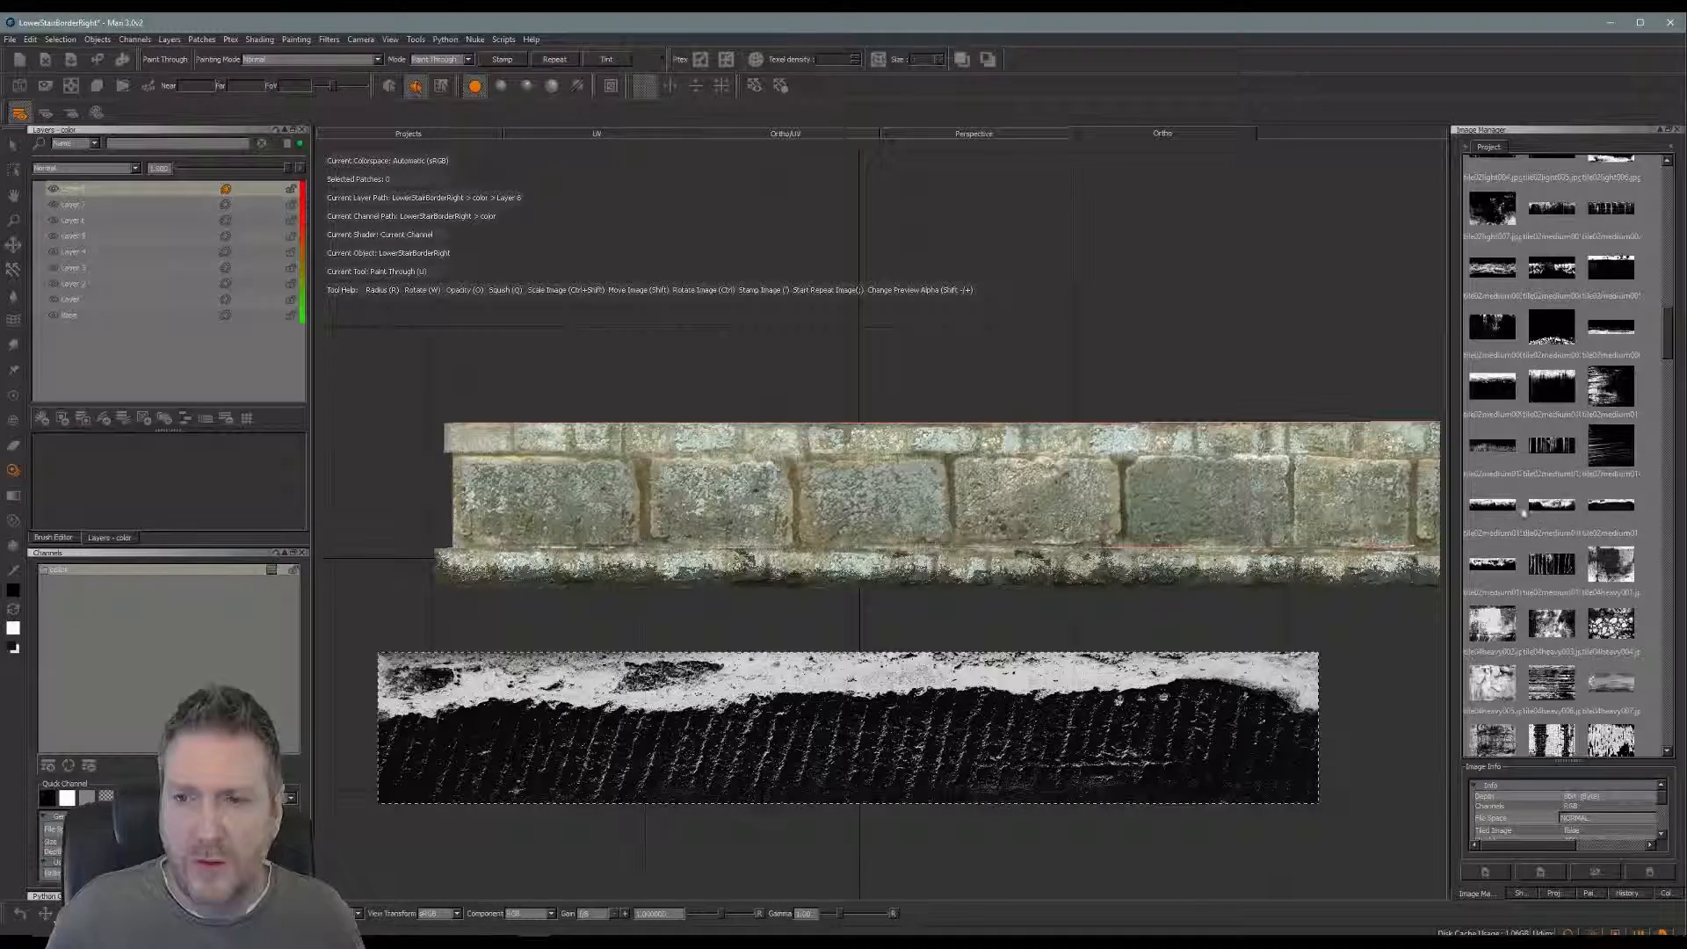
drag(1501, 511, 1059, 599)
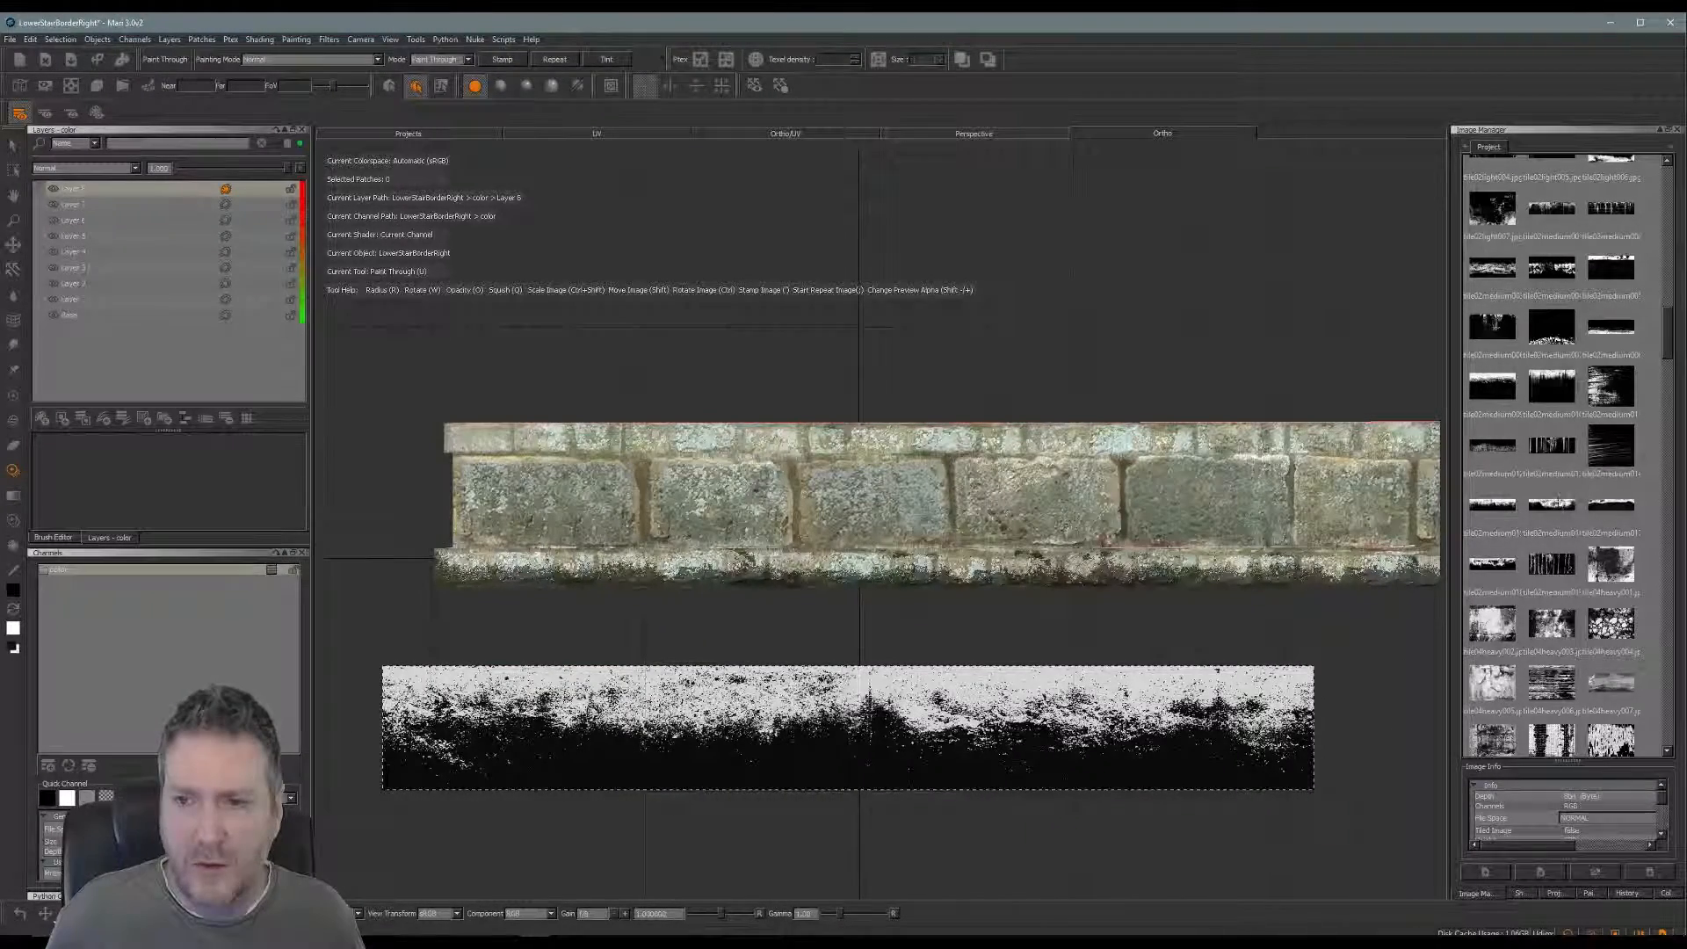
click(1556, 508)
mouse_move(1555, 514)
mouse_down()
mouse_move(1122, 631)
mouse_move(1090, 620)
mouse_up()
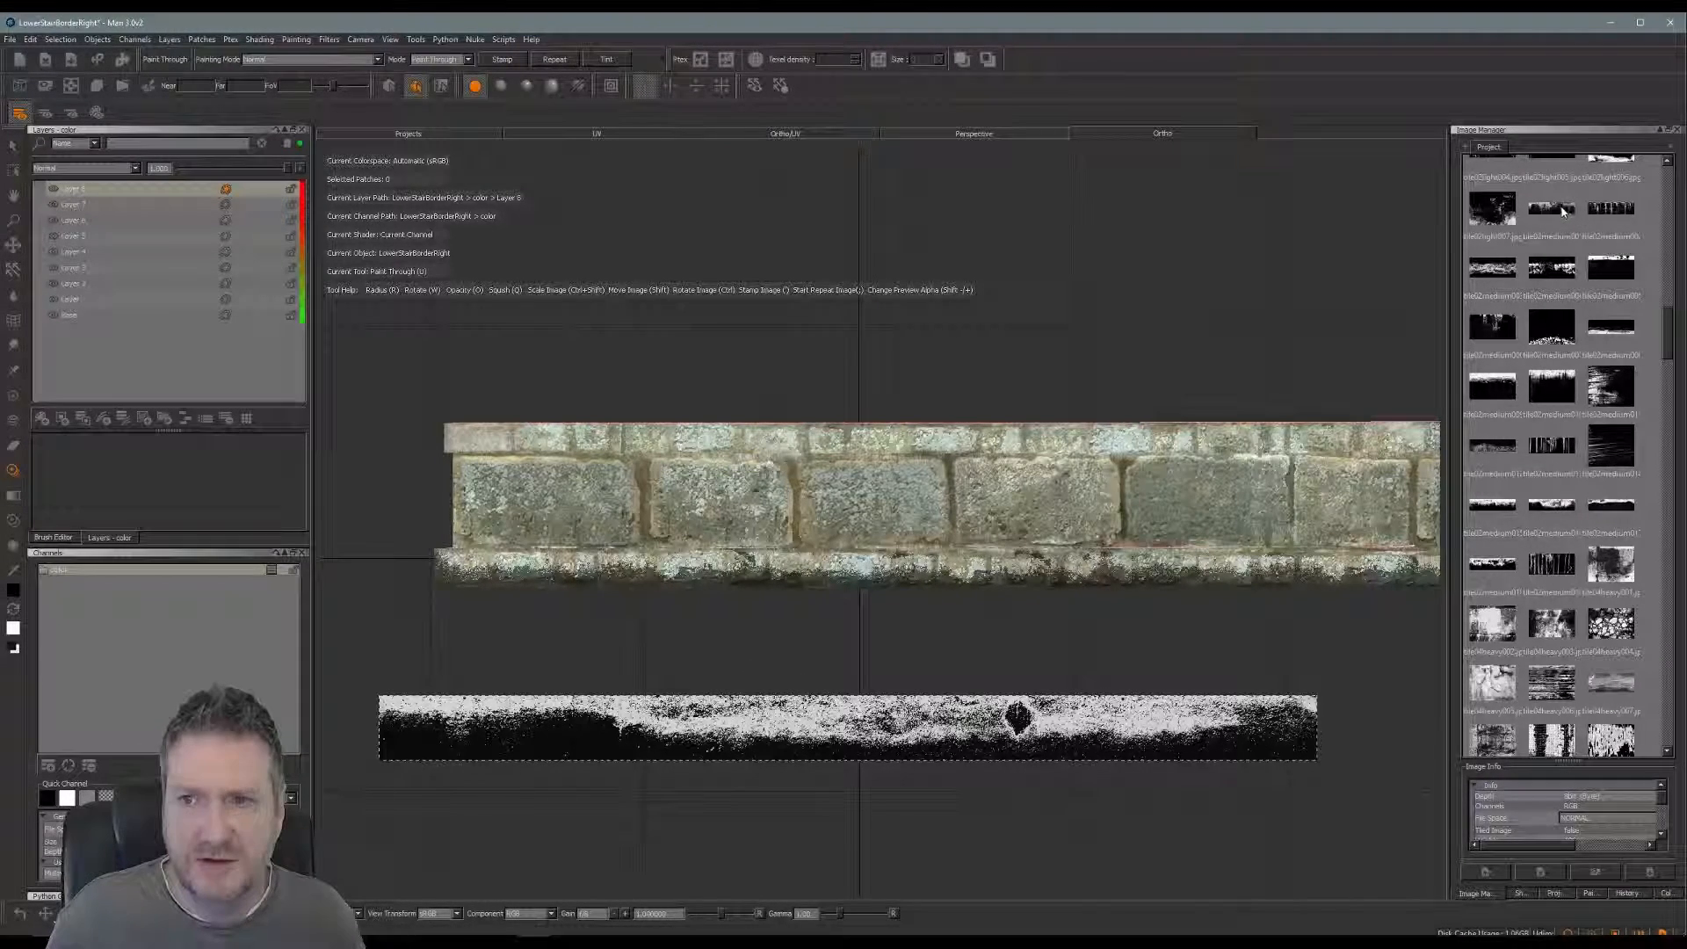
drag(1562, 211, 959, 651)
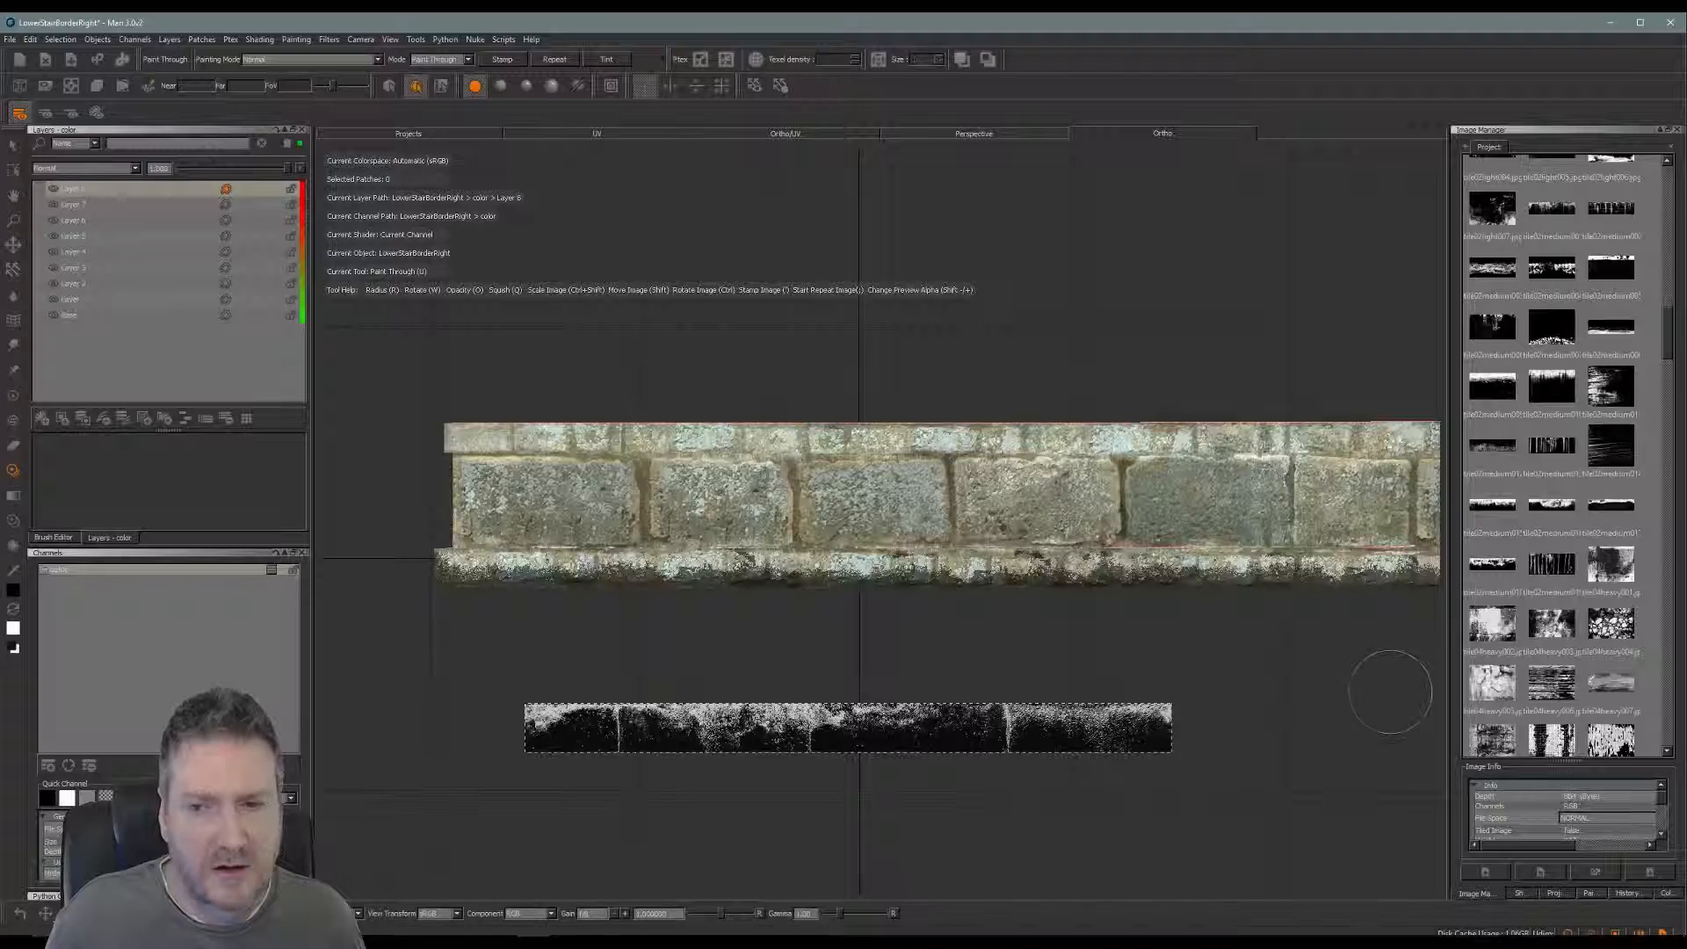
Try heavier grime strips from further up the image library, including one with drips, as the paint-through image
drag(1668, 340, 1680, 311)
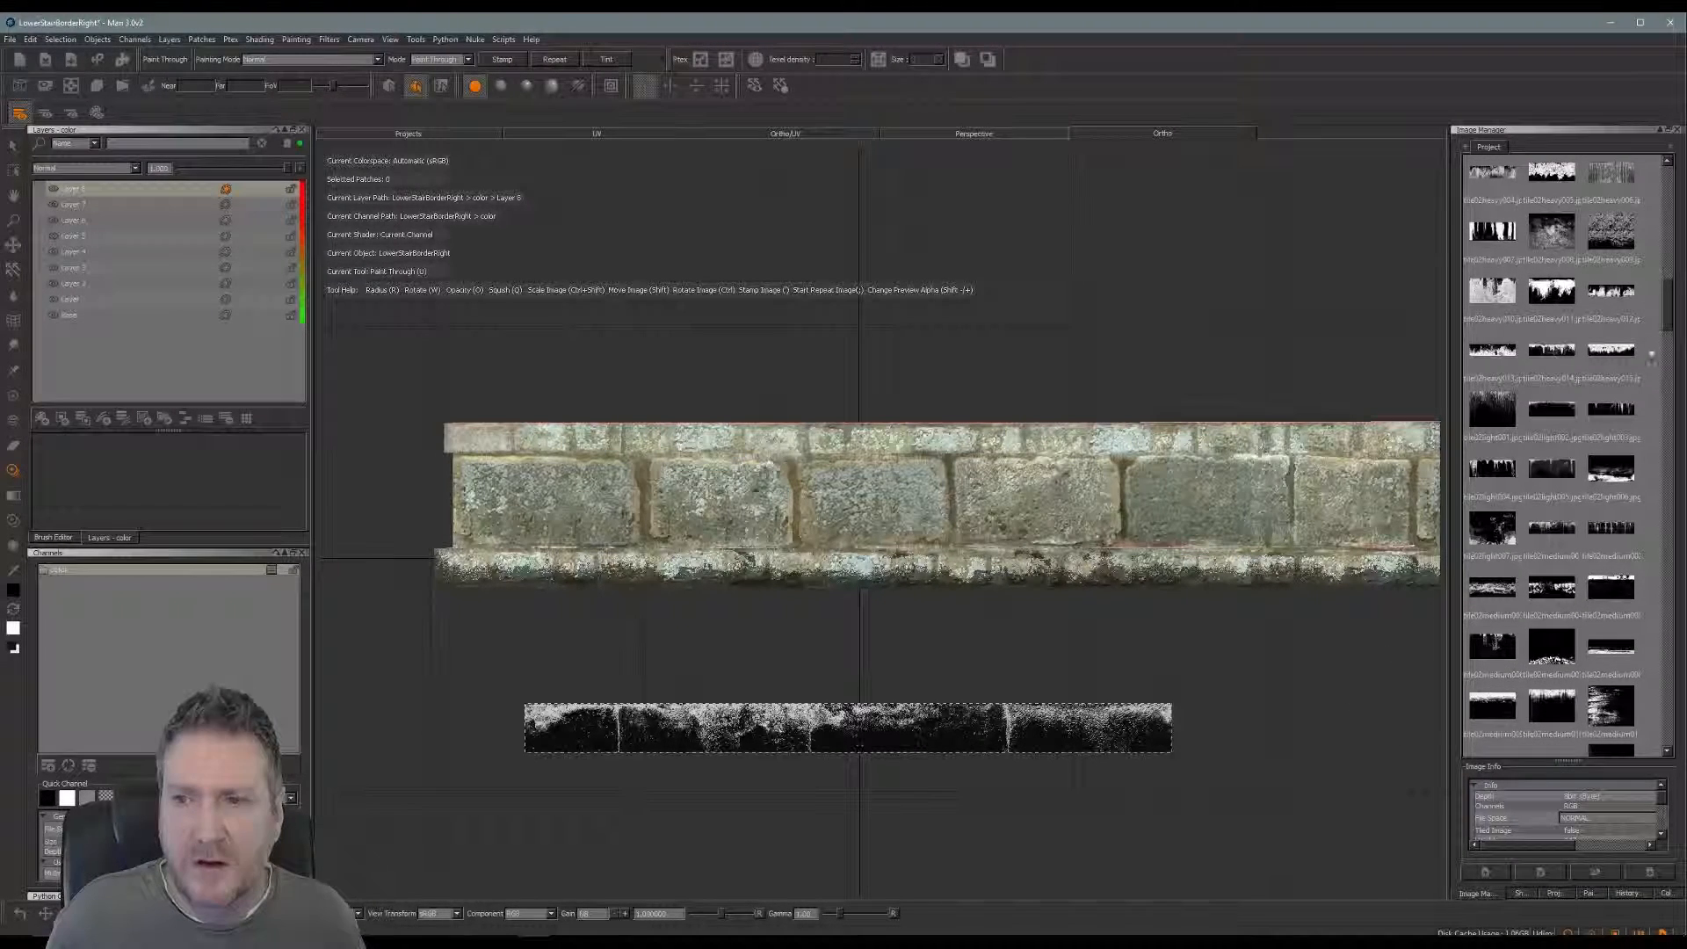
drag(1614, 354, 898, 648)
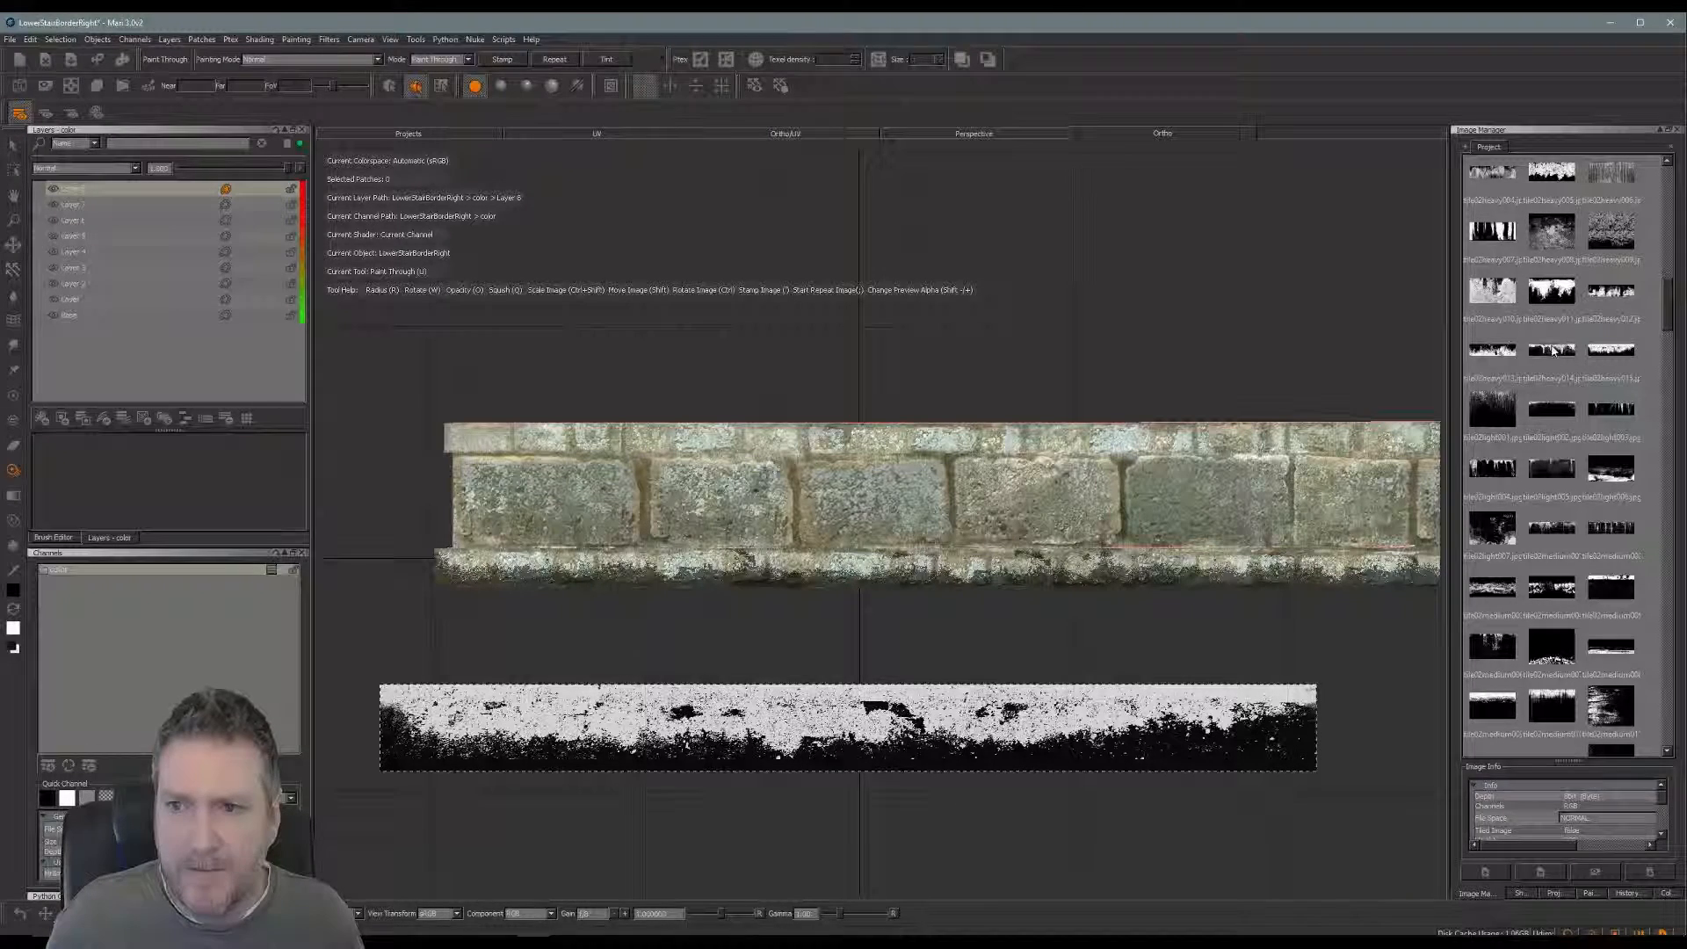
drag(993, 696, 991, 694)
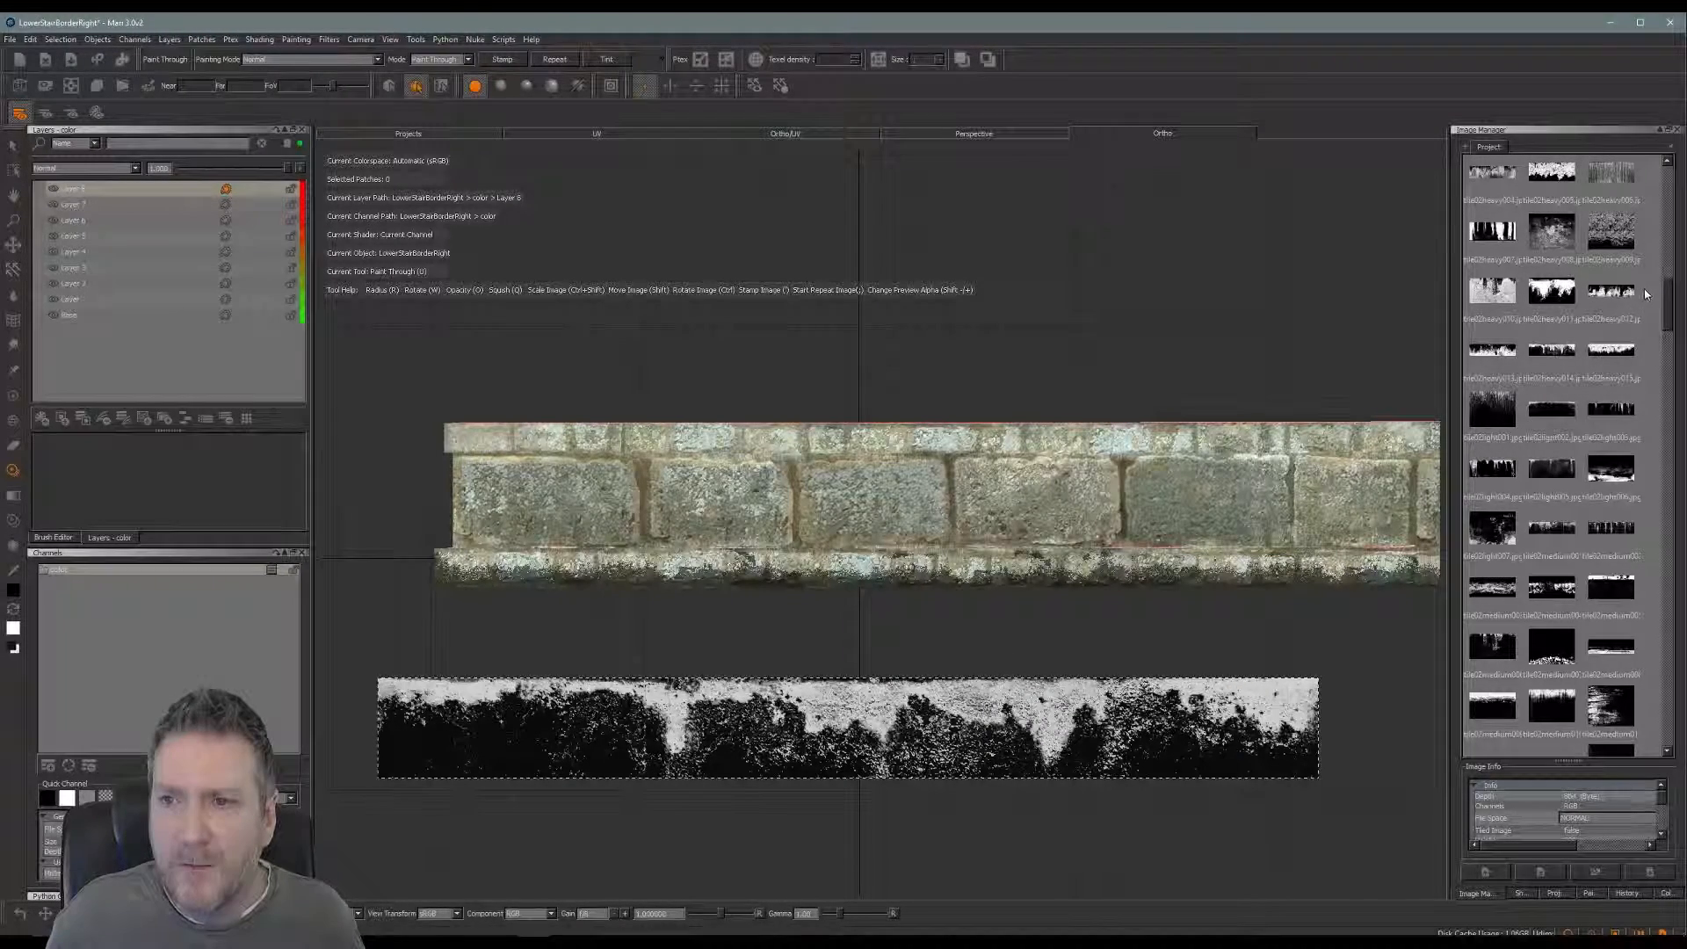
drag(1621, 297, 991, 661)
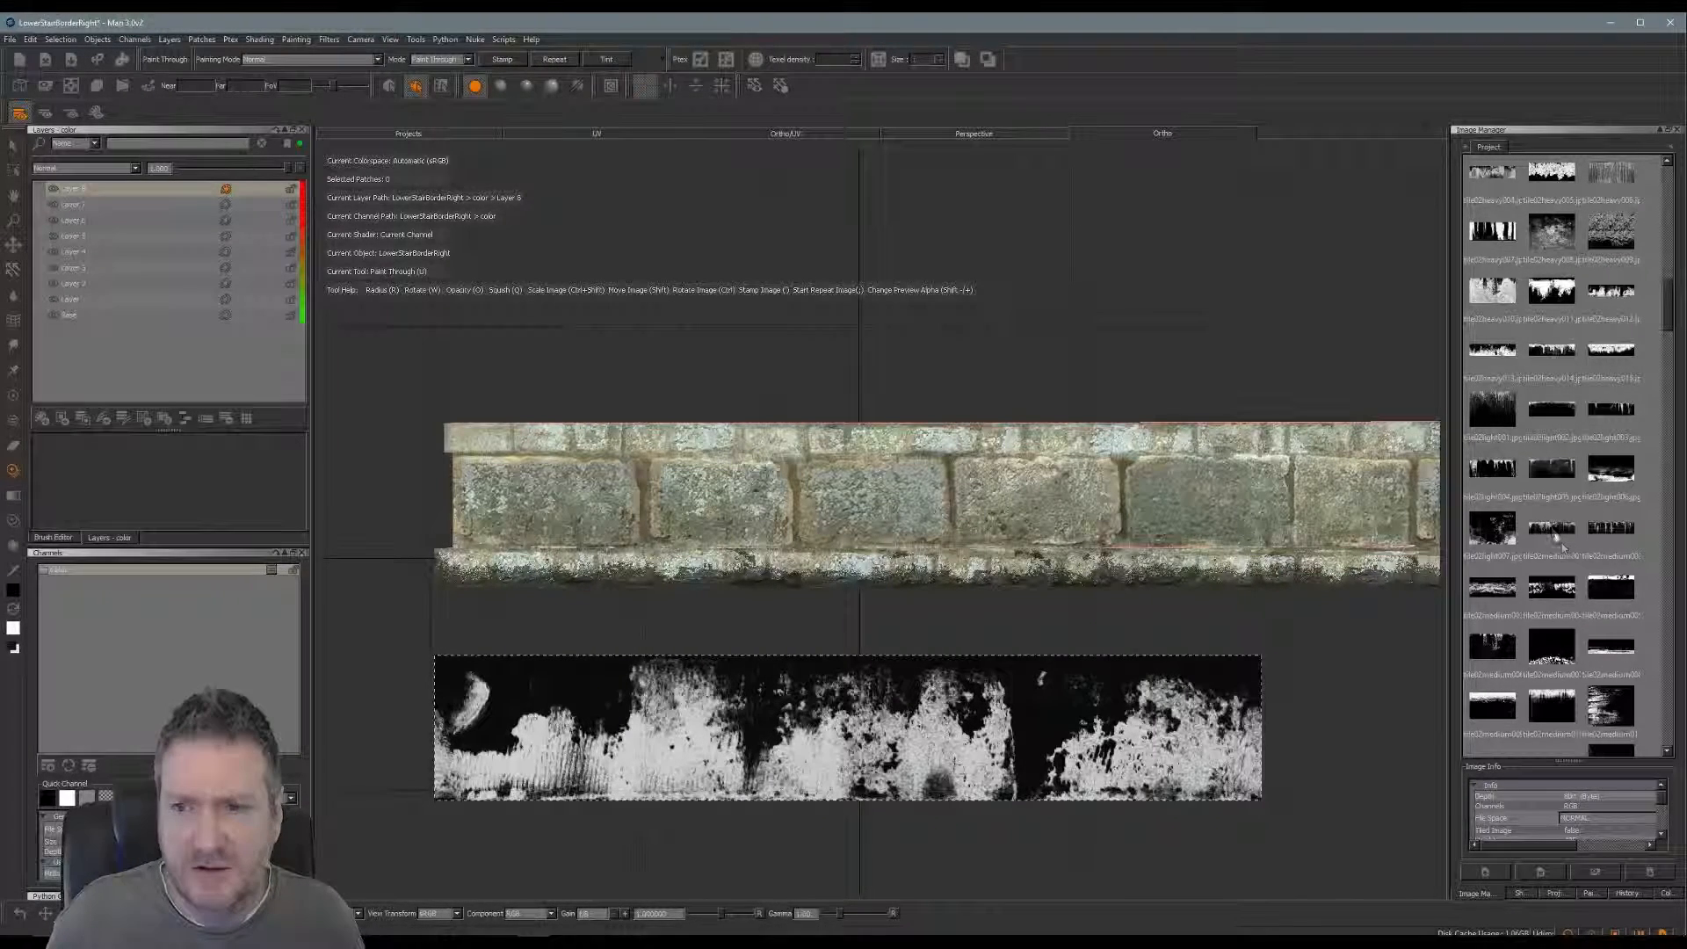
drag(1566, 534, 1414, 643)
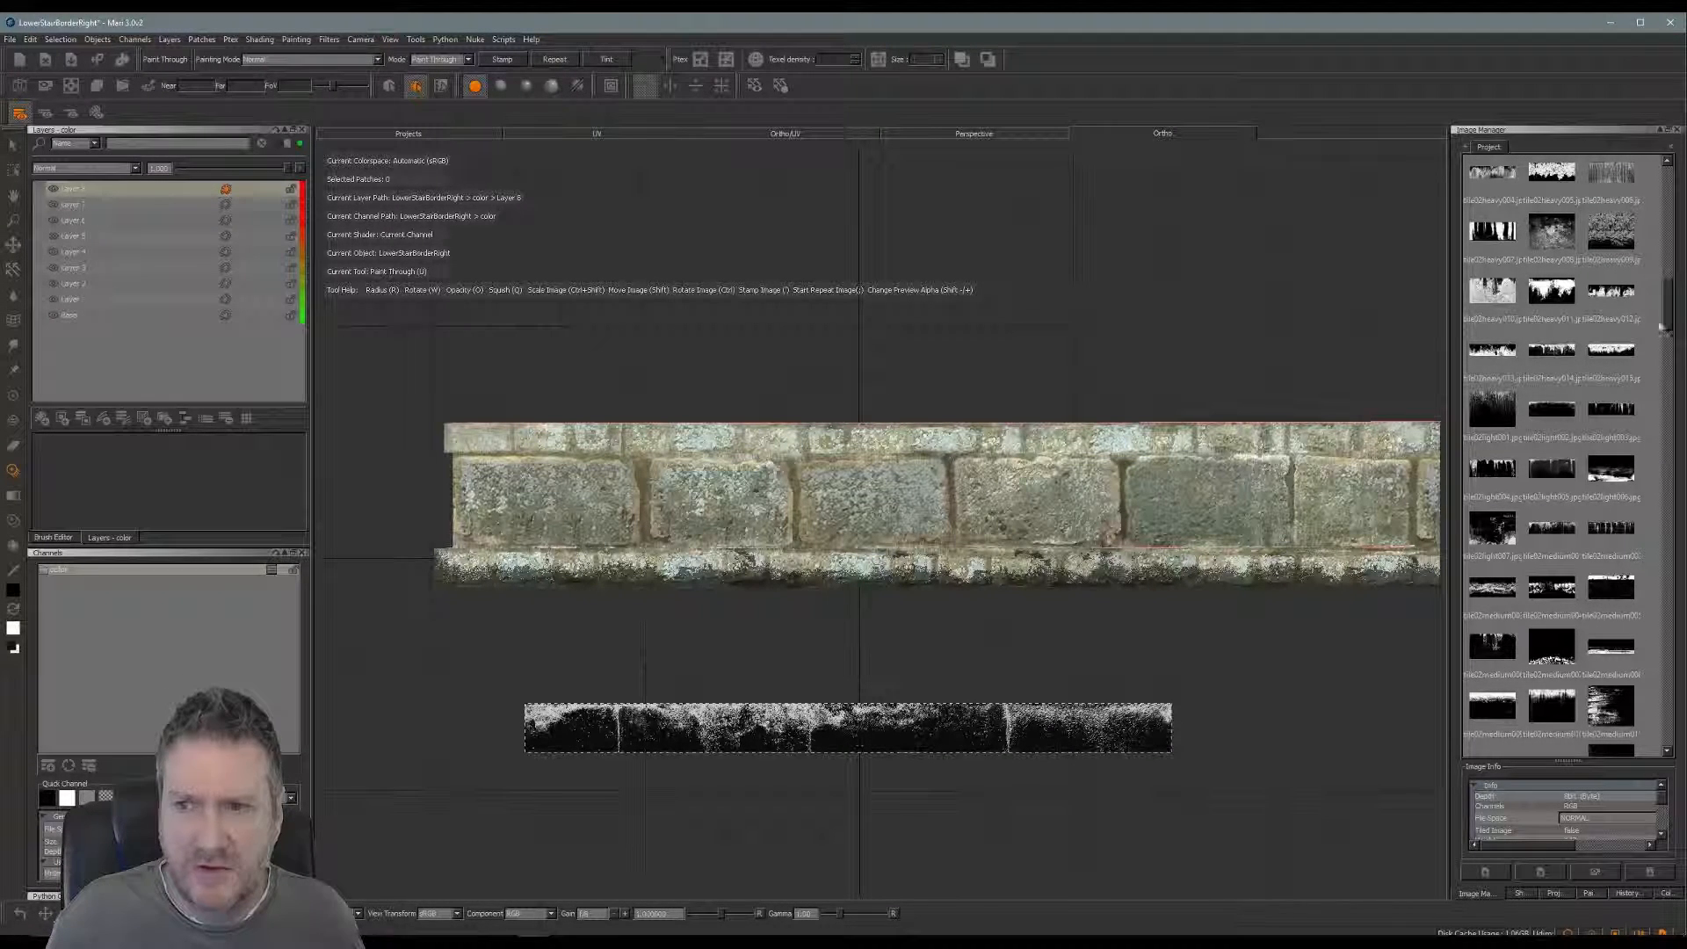
Try a white splatter image from further down the image library as the paint-through image
drag(1672, 309, 1672, 413)
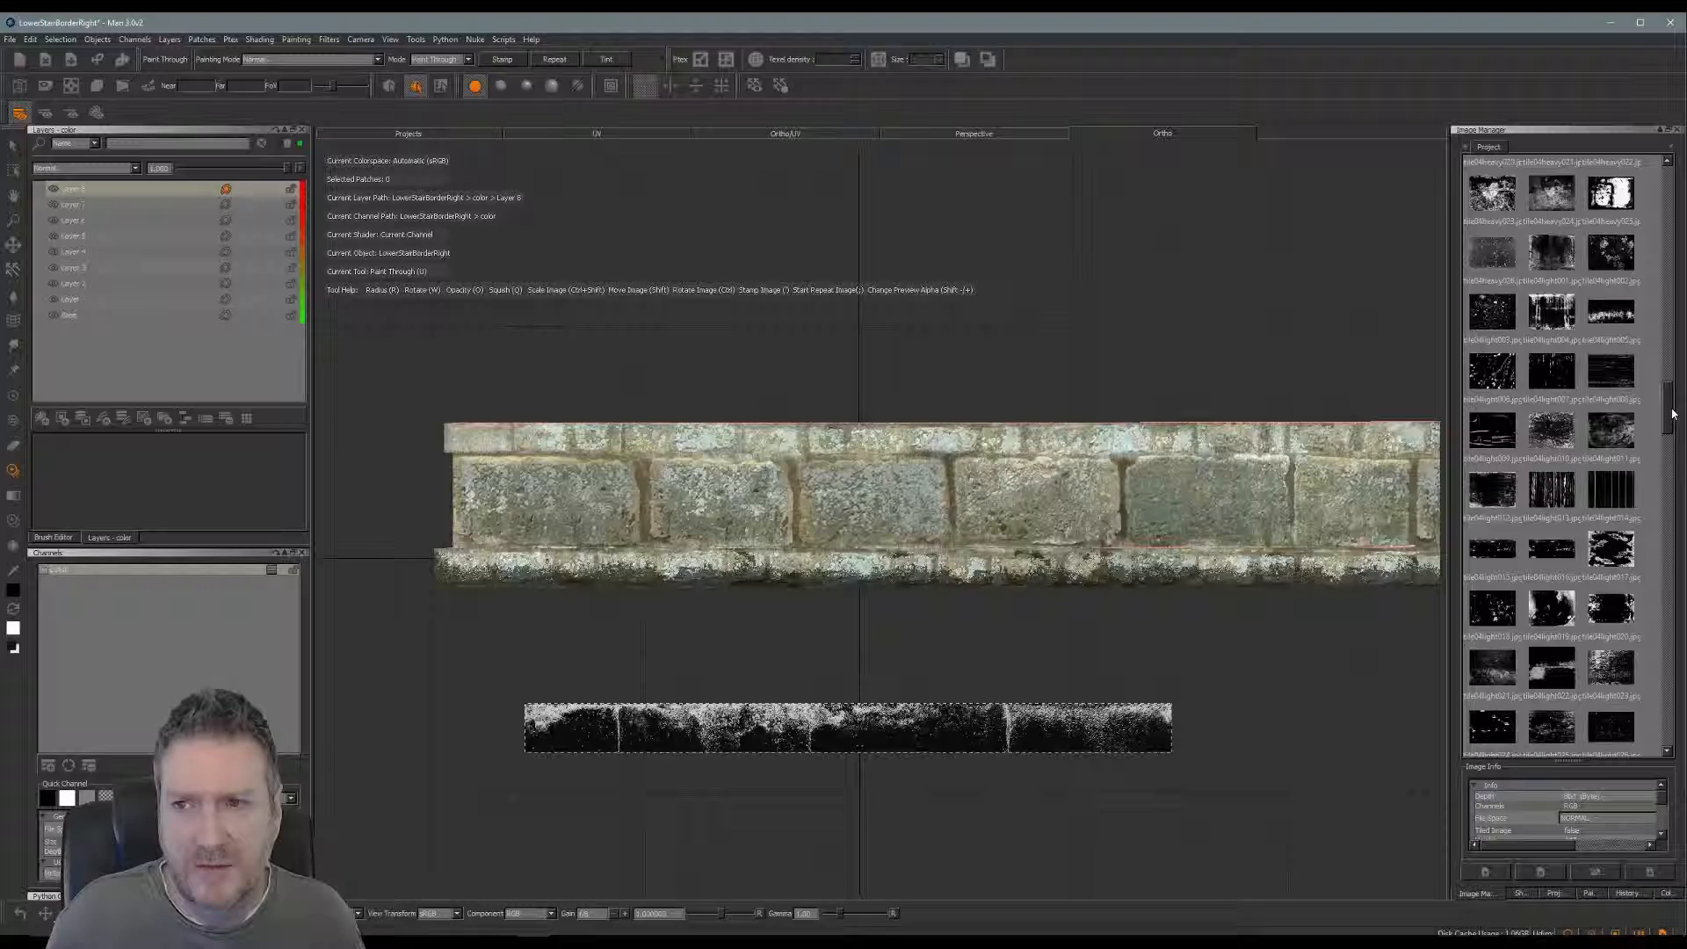
click(1610, 320)
drag(1464, 406, 1103, 648)
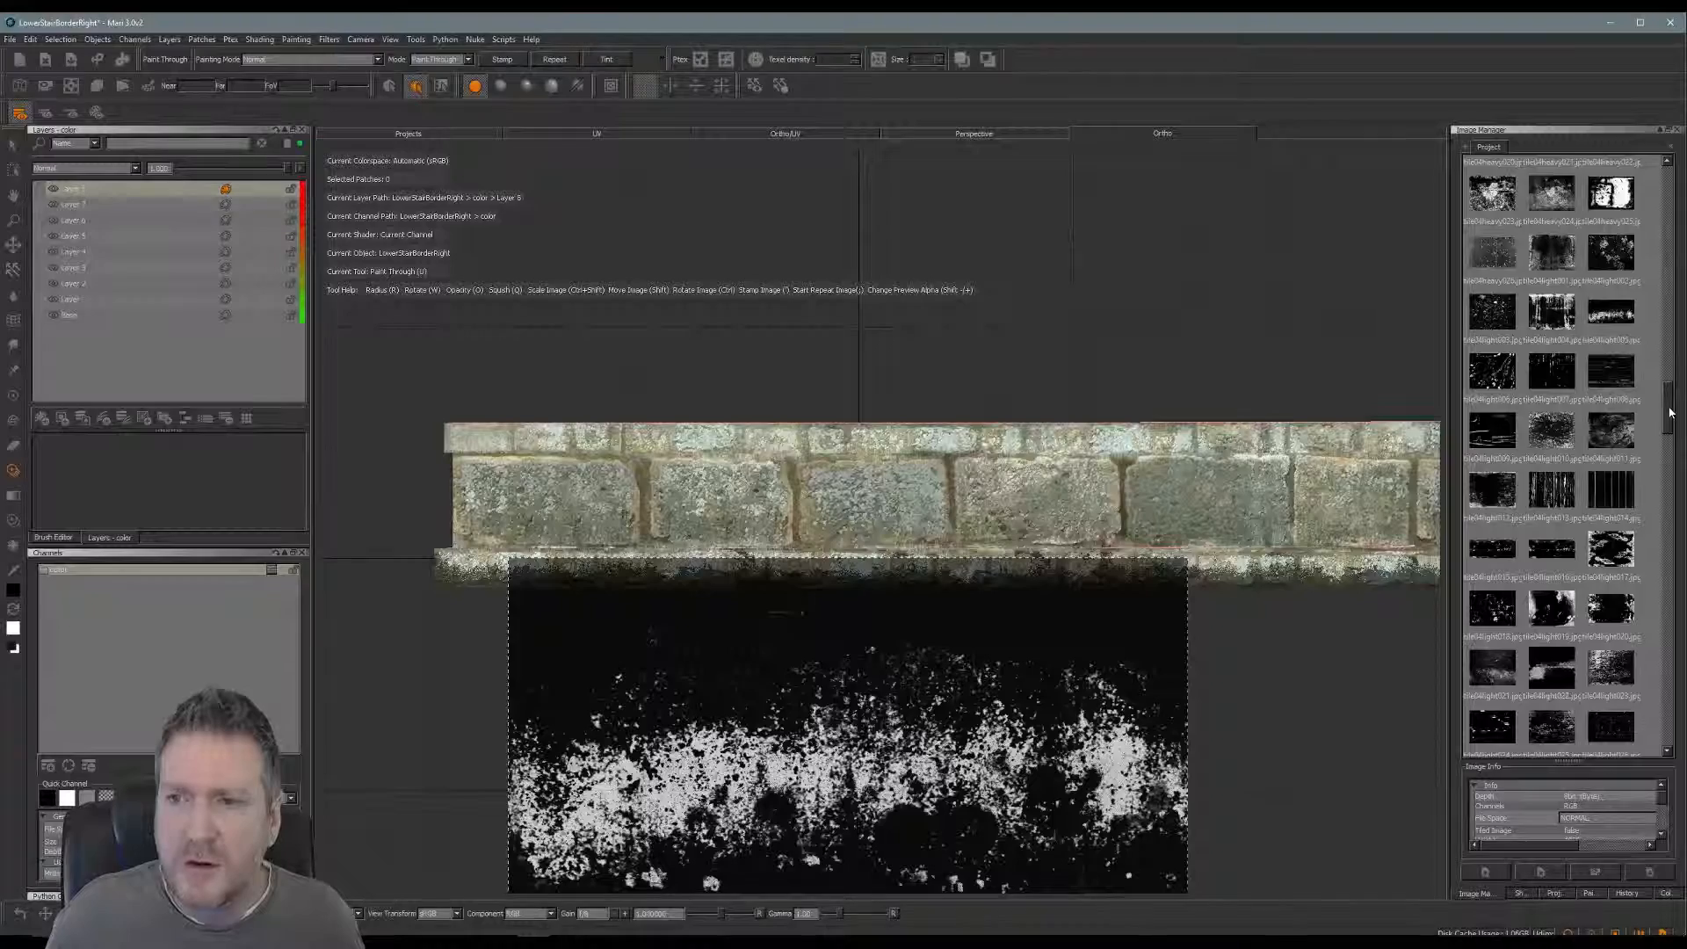
drag(1671, 413, 1668, 353)
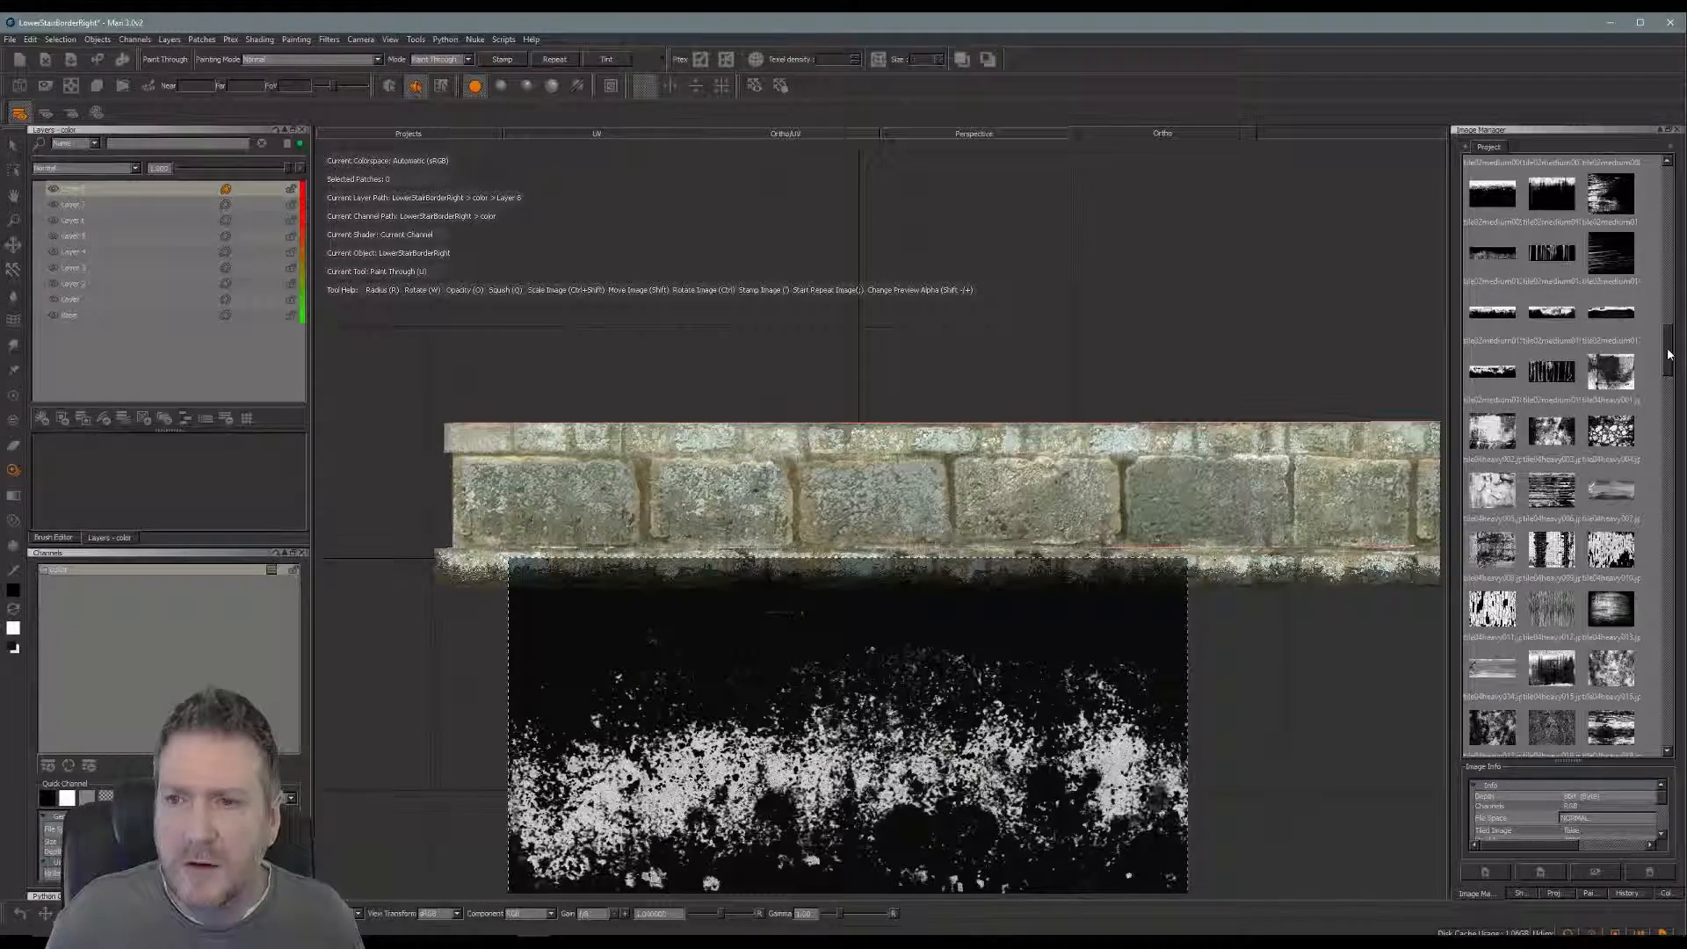
Load a long, narrow grime-edge image for painting through and rotate it 180 degrees so its white edge faces down
drag(1499, 370, 1069, 670)
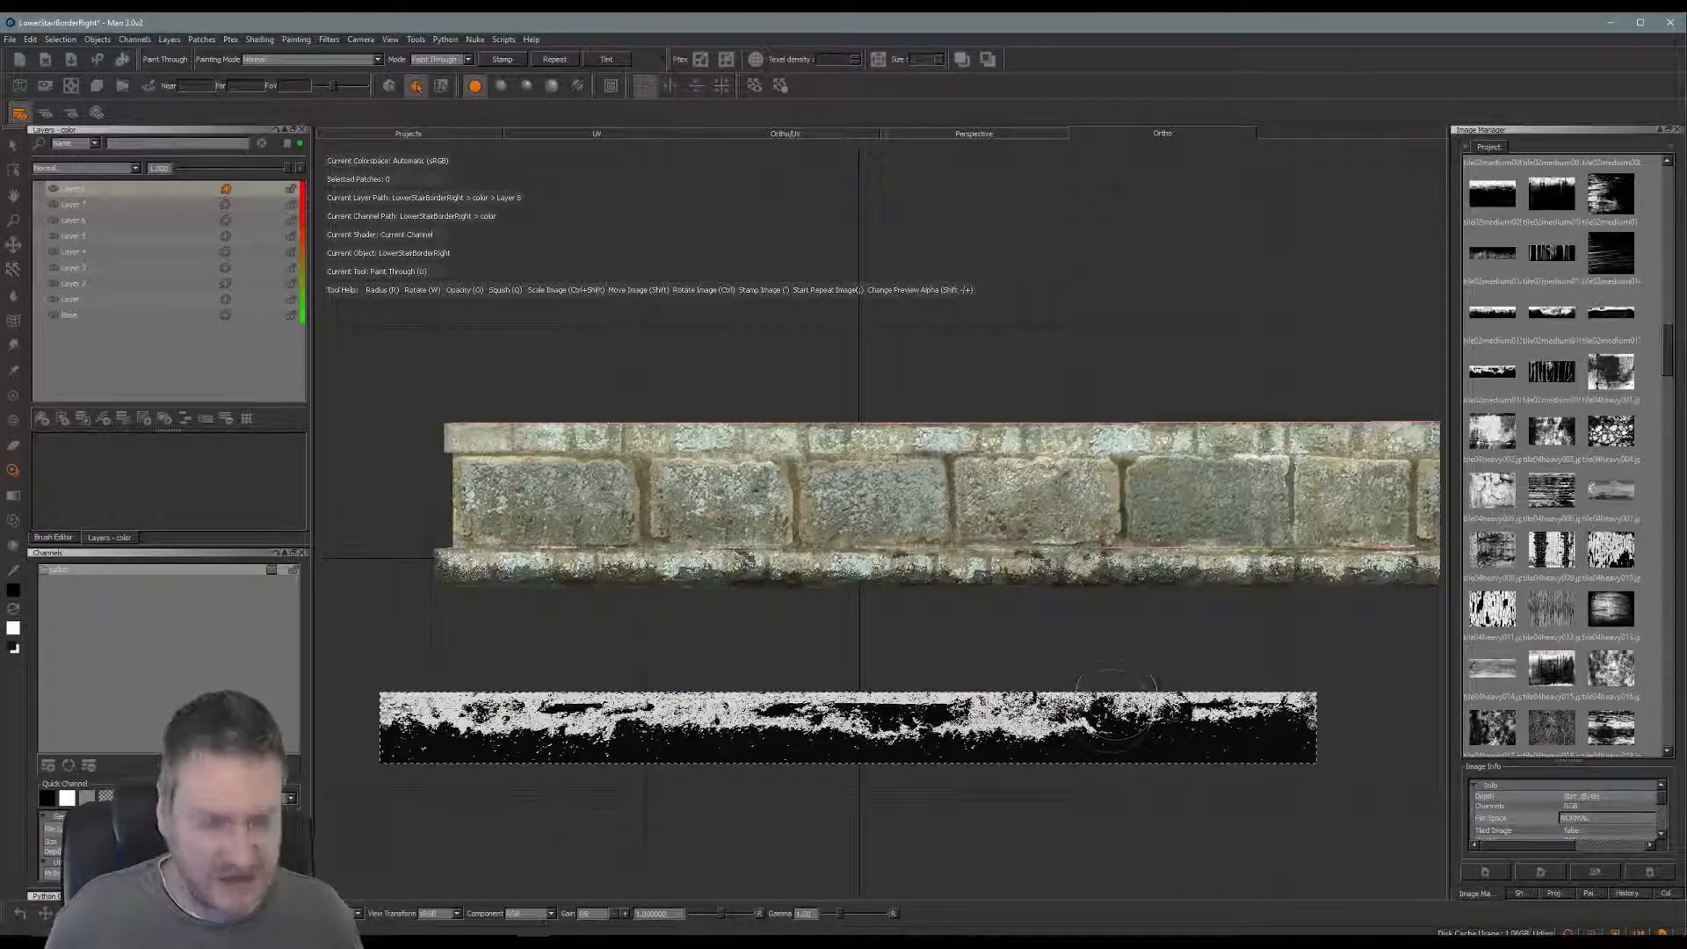
mouse_move(1111, 721)
ctrl+mouse_down()
mouse_move(1129, 703)
mouse_move(1122, 715)
ctrl+mouse_up()
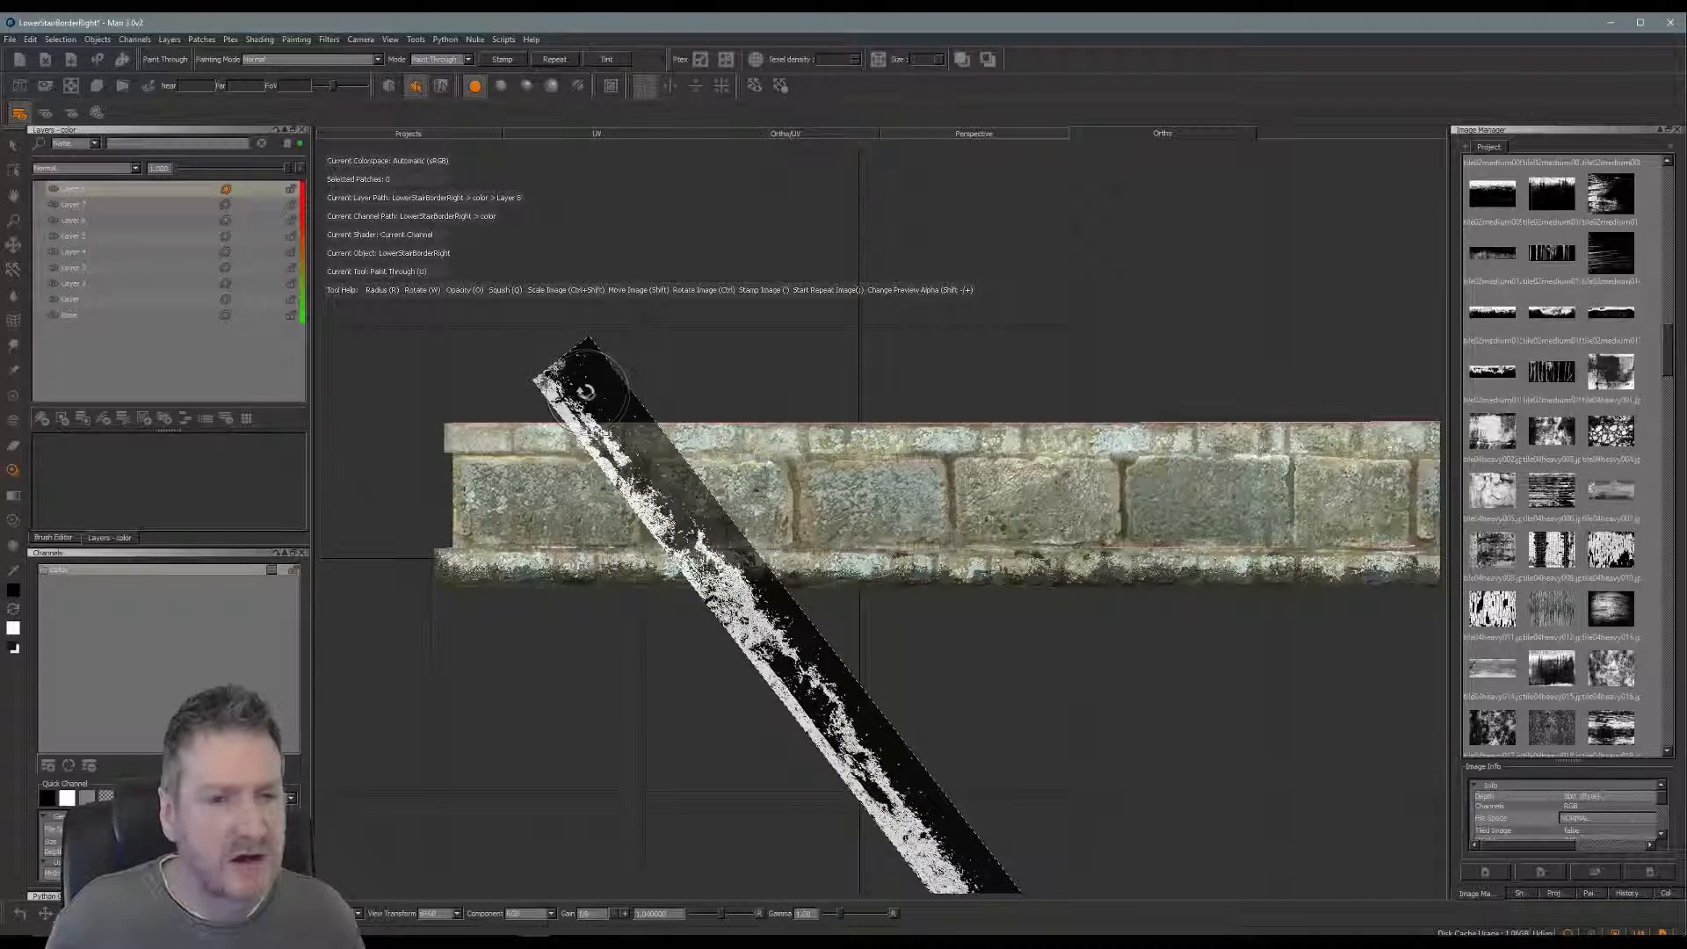
ctrl+drag(585, 391, 585, 389)
ctrl+drag(461, 528, 428, 645)
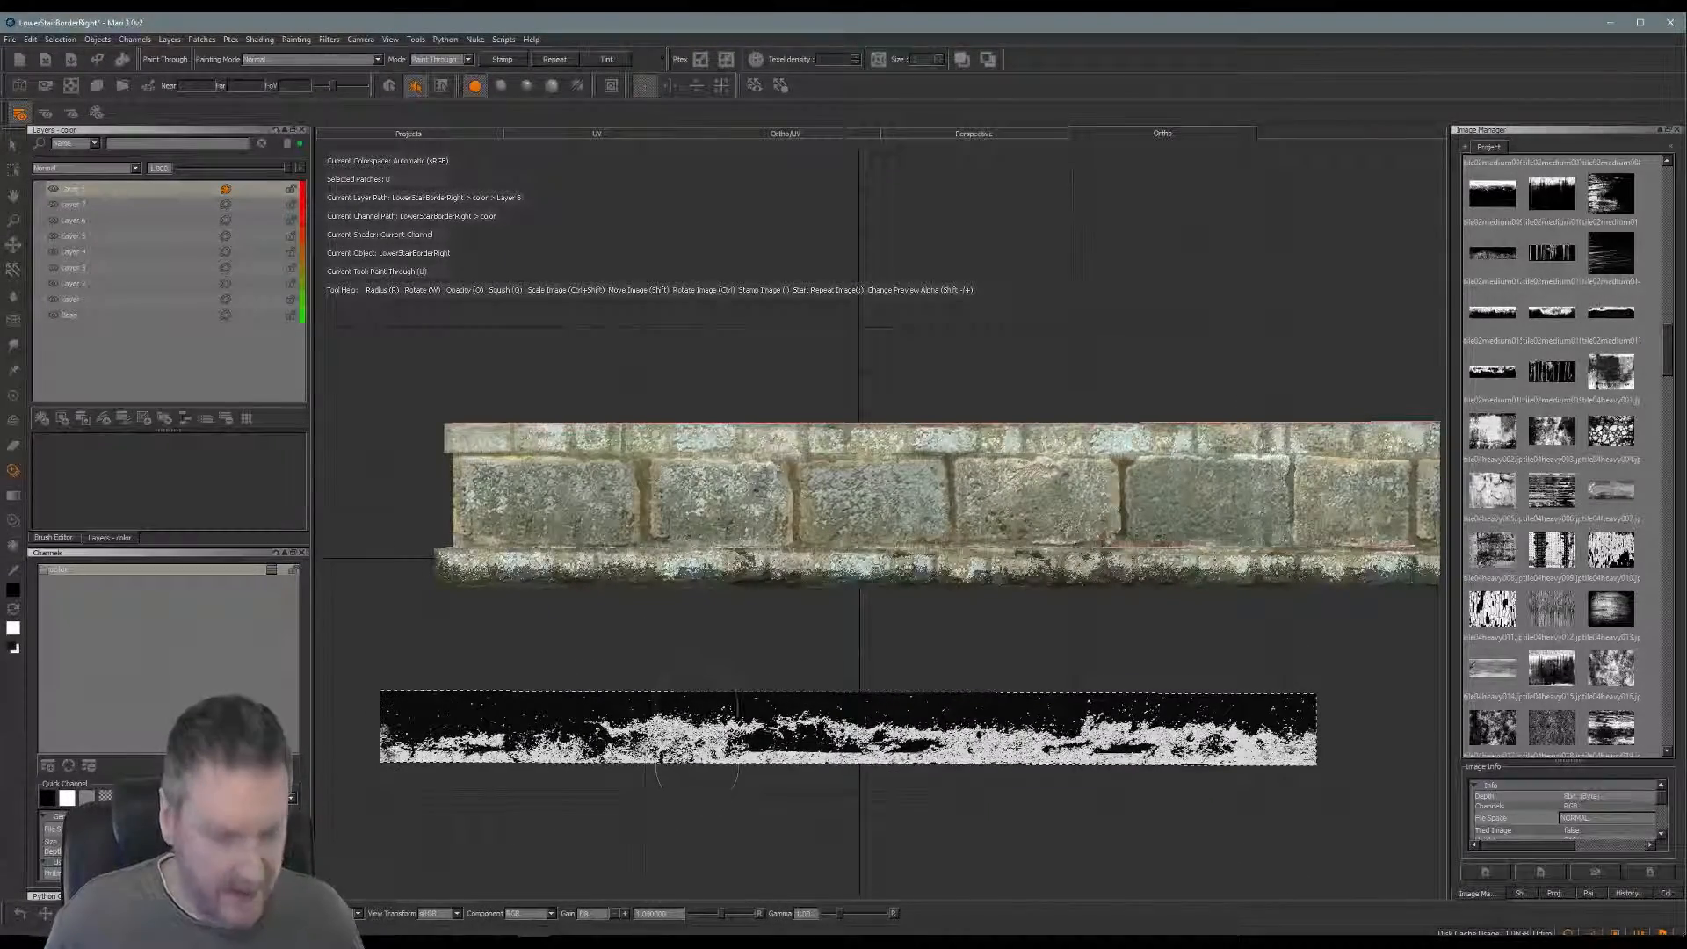
Place the rotated grime strip along the upper edge of the large stones at the wall's near end and paint it through
alt+right_drag(656, 641, 966, 637)
alt+middle_drag(731, 646, 1211, 697)
mouse_move(668, 492)
alt+mouse_down()
mouse_move(607, 422)
mouse_move(602, 464)
mouse_move(401, 428)
alt+mouse_up()
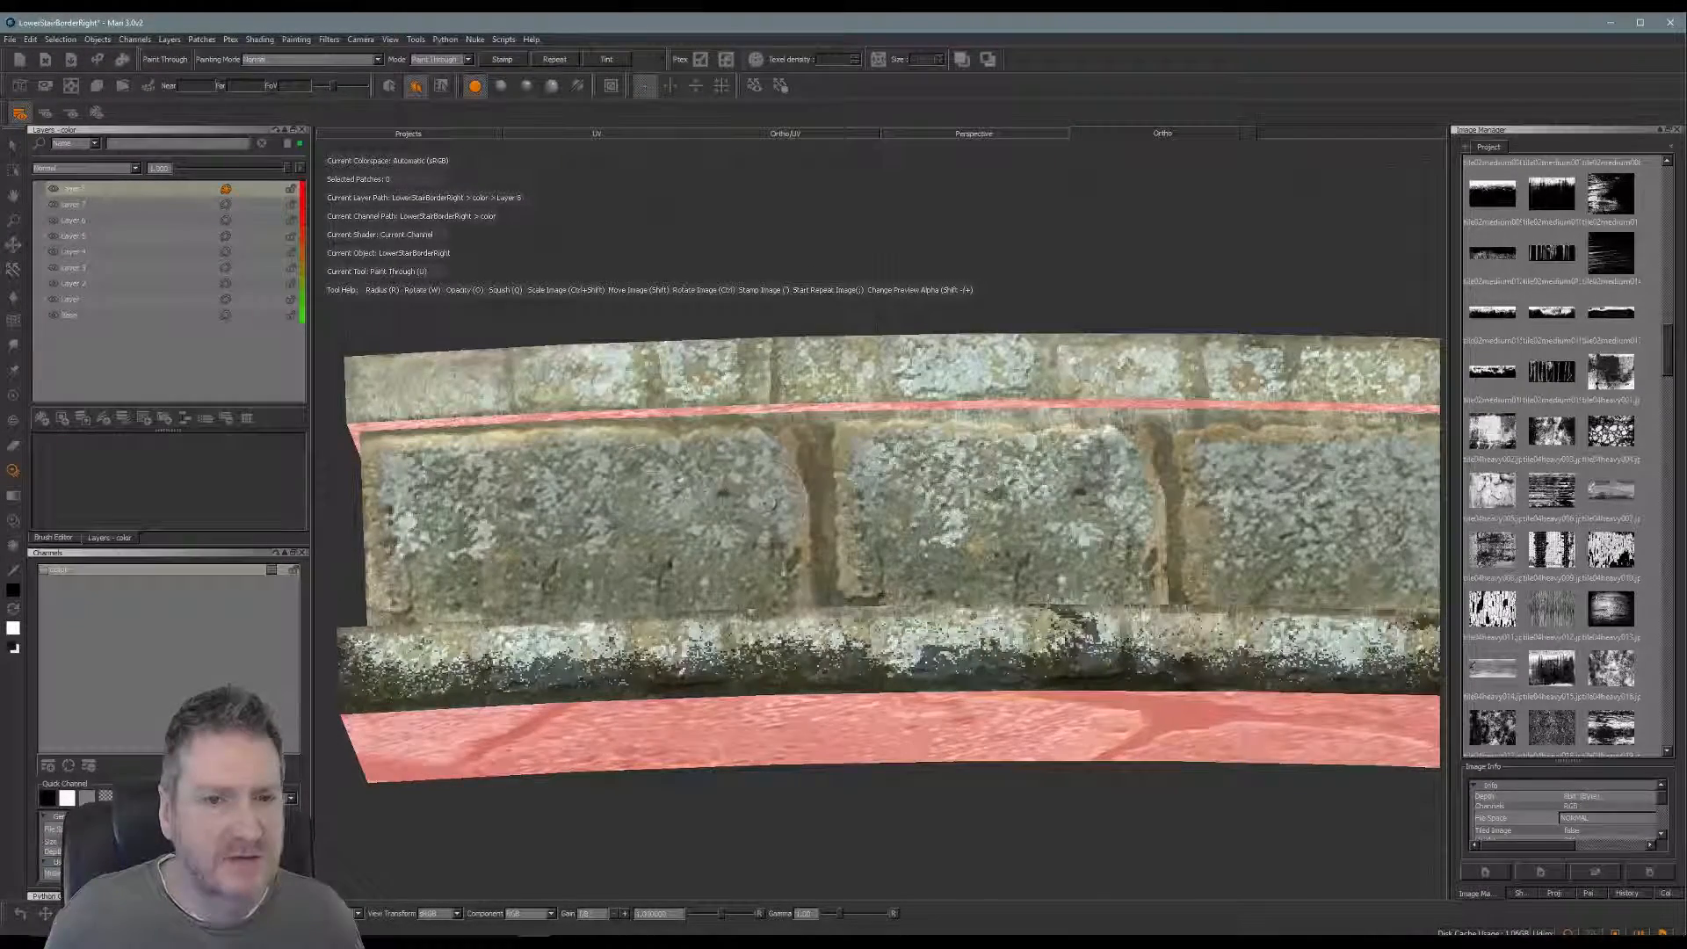
mouse_move(615, 514)
alt+mouse_down()
mouse_move(661, 544)
mouse_move(685, 589)
mouse_move(670, 600)
alt+mouse_up()
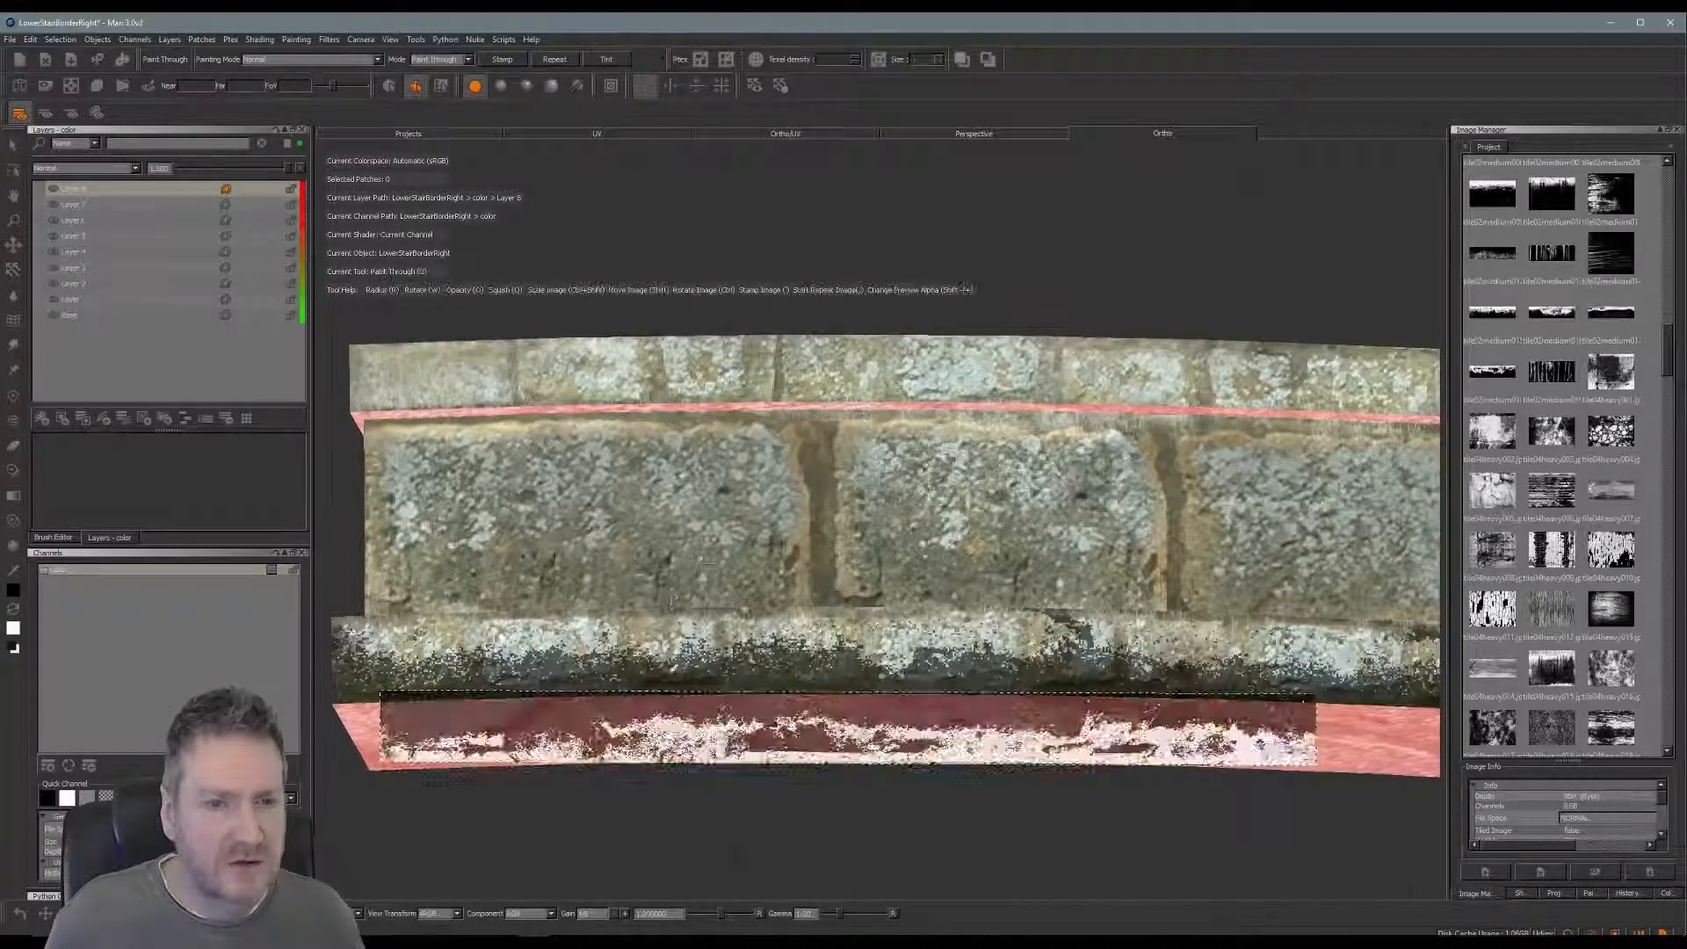
mouse_move(721, 740)
shift+mouse_down()
mouse_move(675, 552)
mouse_move(698, 458)
shift+mouse_up()
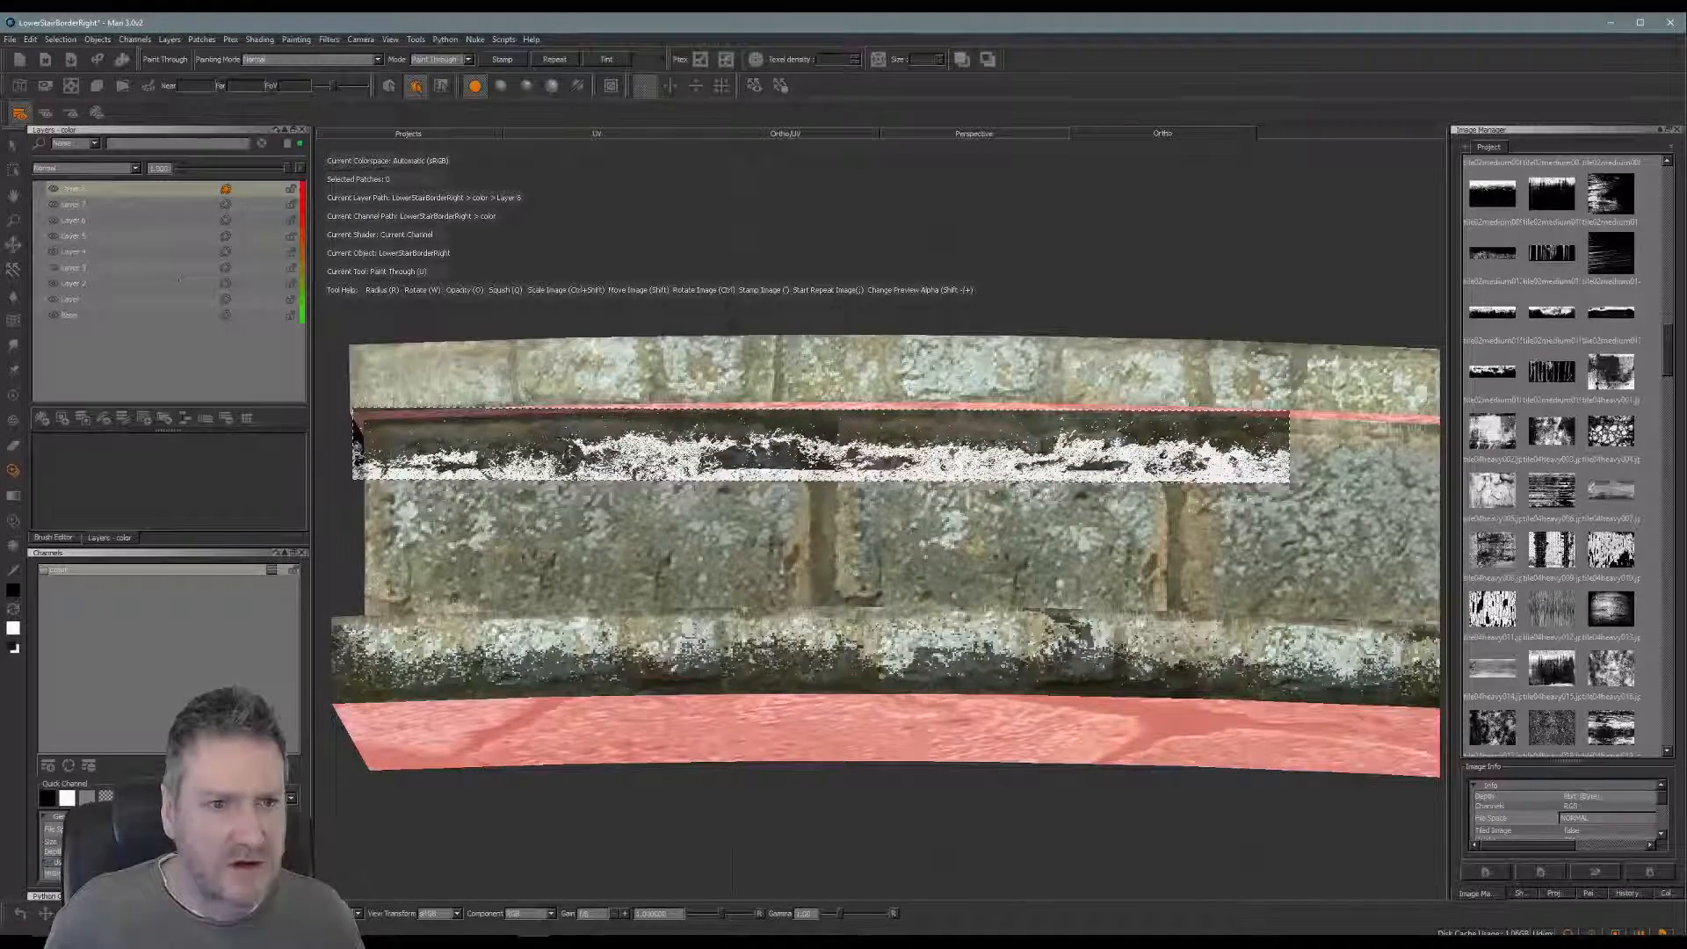
mouse_move(365, 457)
mouse_down()
mouse_move(672, 463)
mouse_move(615, 437)
mouse_up()
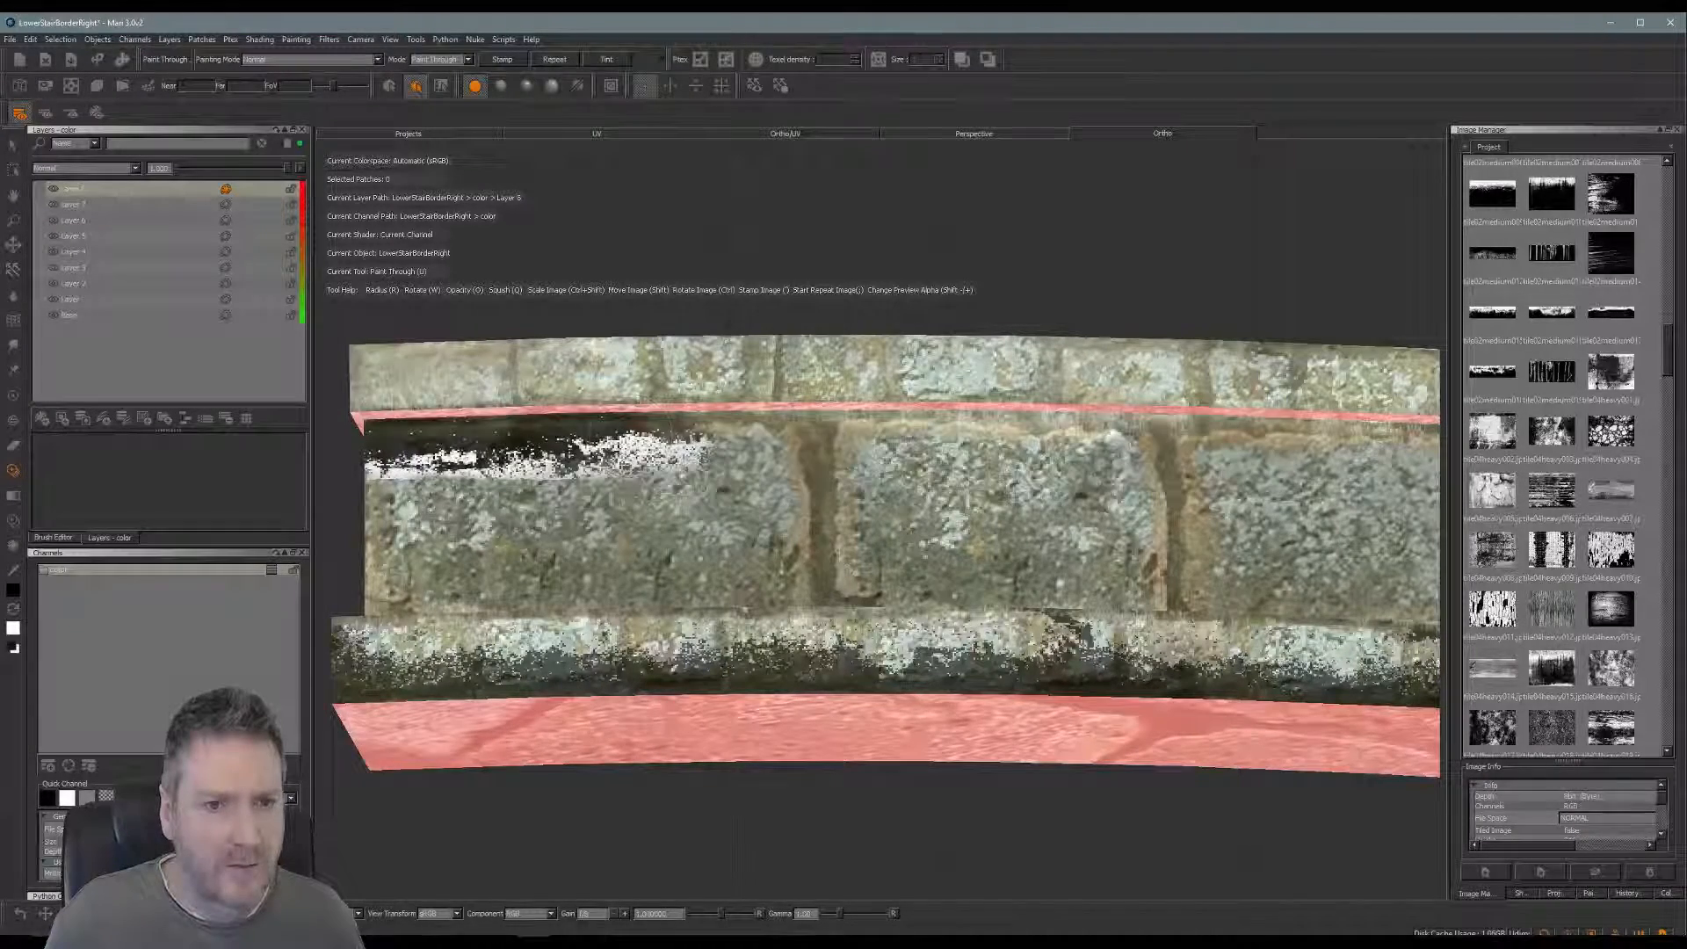
drag(369, 448, 689, 459)
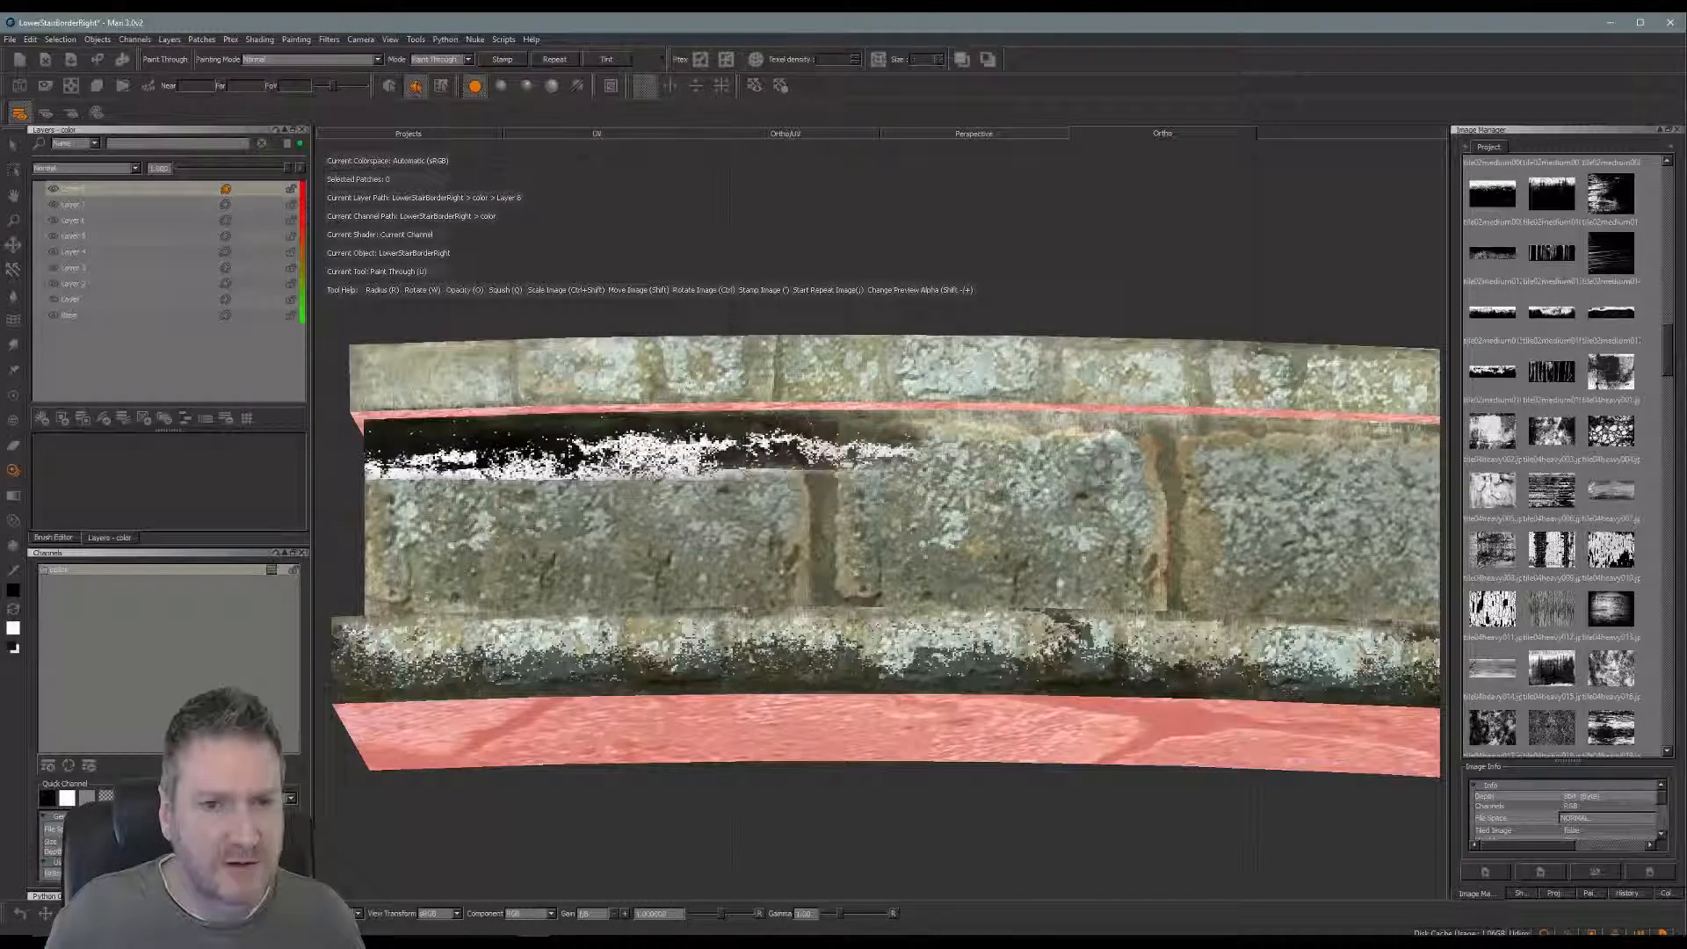
mouse_move(730, 450)
mouse_down()
mouse_move(861, 449)
mouse_move(739, 455)
mouse_up()
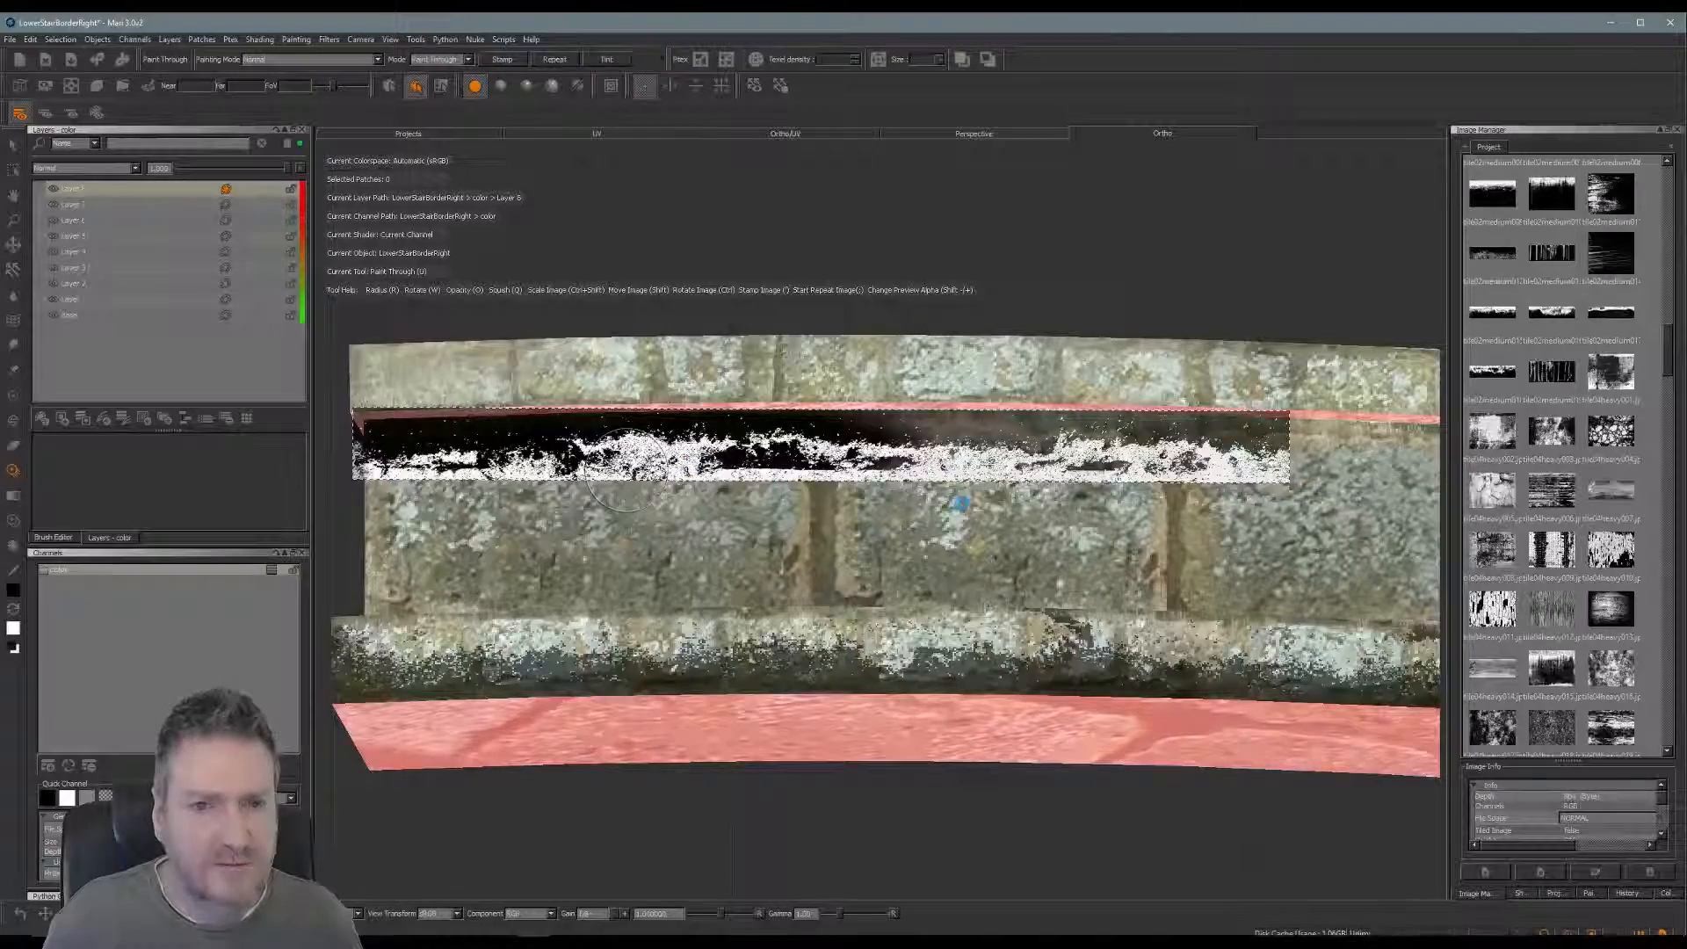
Realign the grime strip along the upper edge of the second and third large stones and continue painting it through
alt+drag(961, 502, 961, 519)
mouse_move(1160, 465)
alt+middle_down()
mouse_move(989, 466)
mouse_move(967, 446)
alt+middle_up()
alt+drag(967, 420, 966, 491)
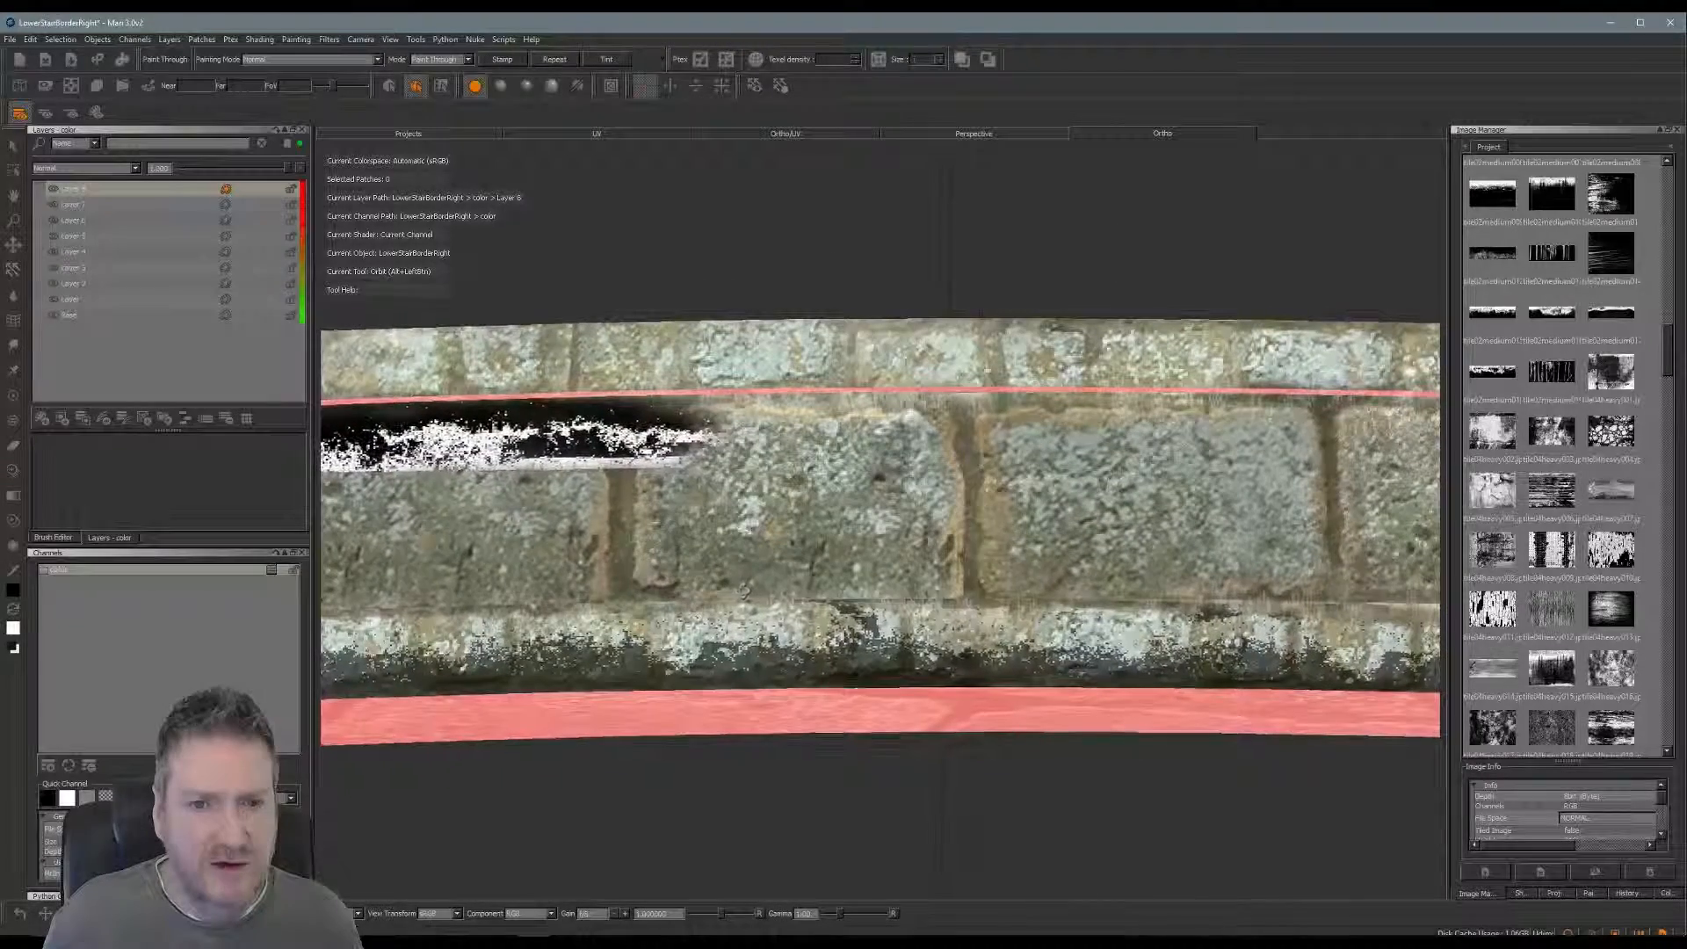
alt+drag(744, 591, 736, 591)
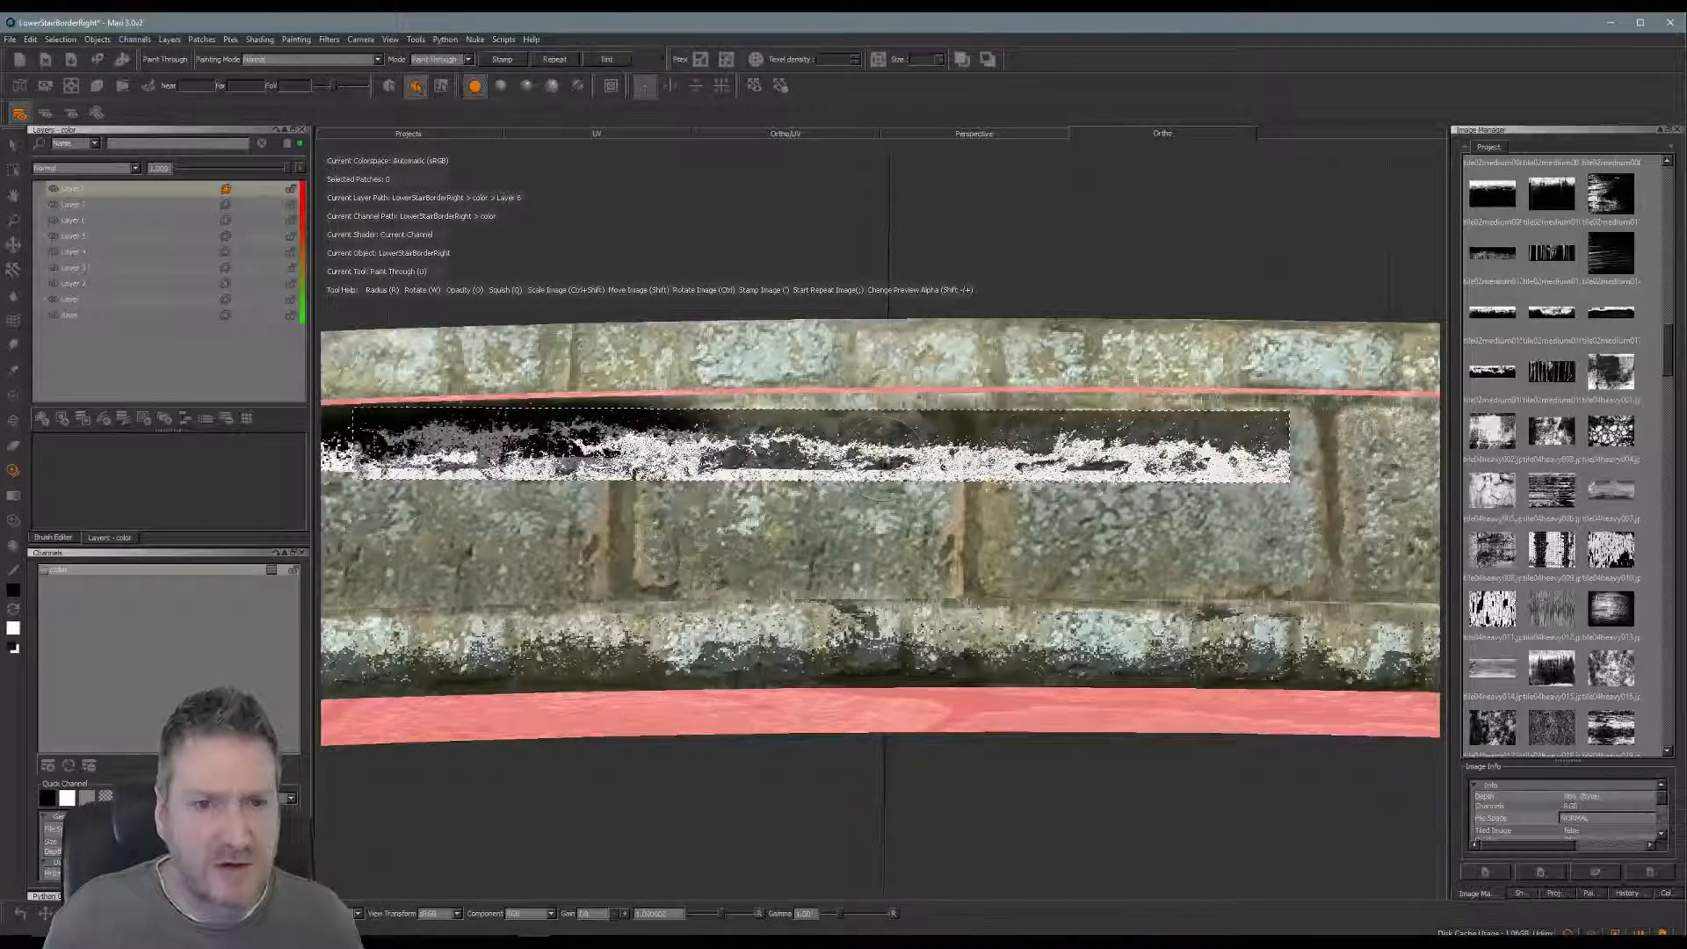
shift+drag(884, 458, 970, 438)
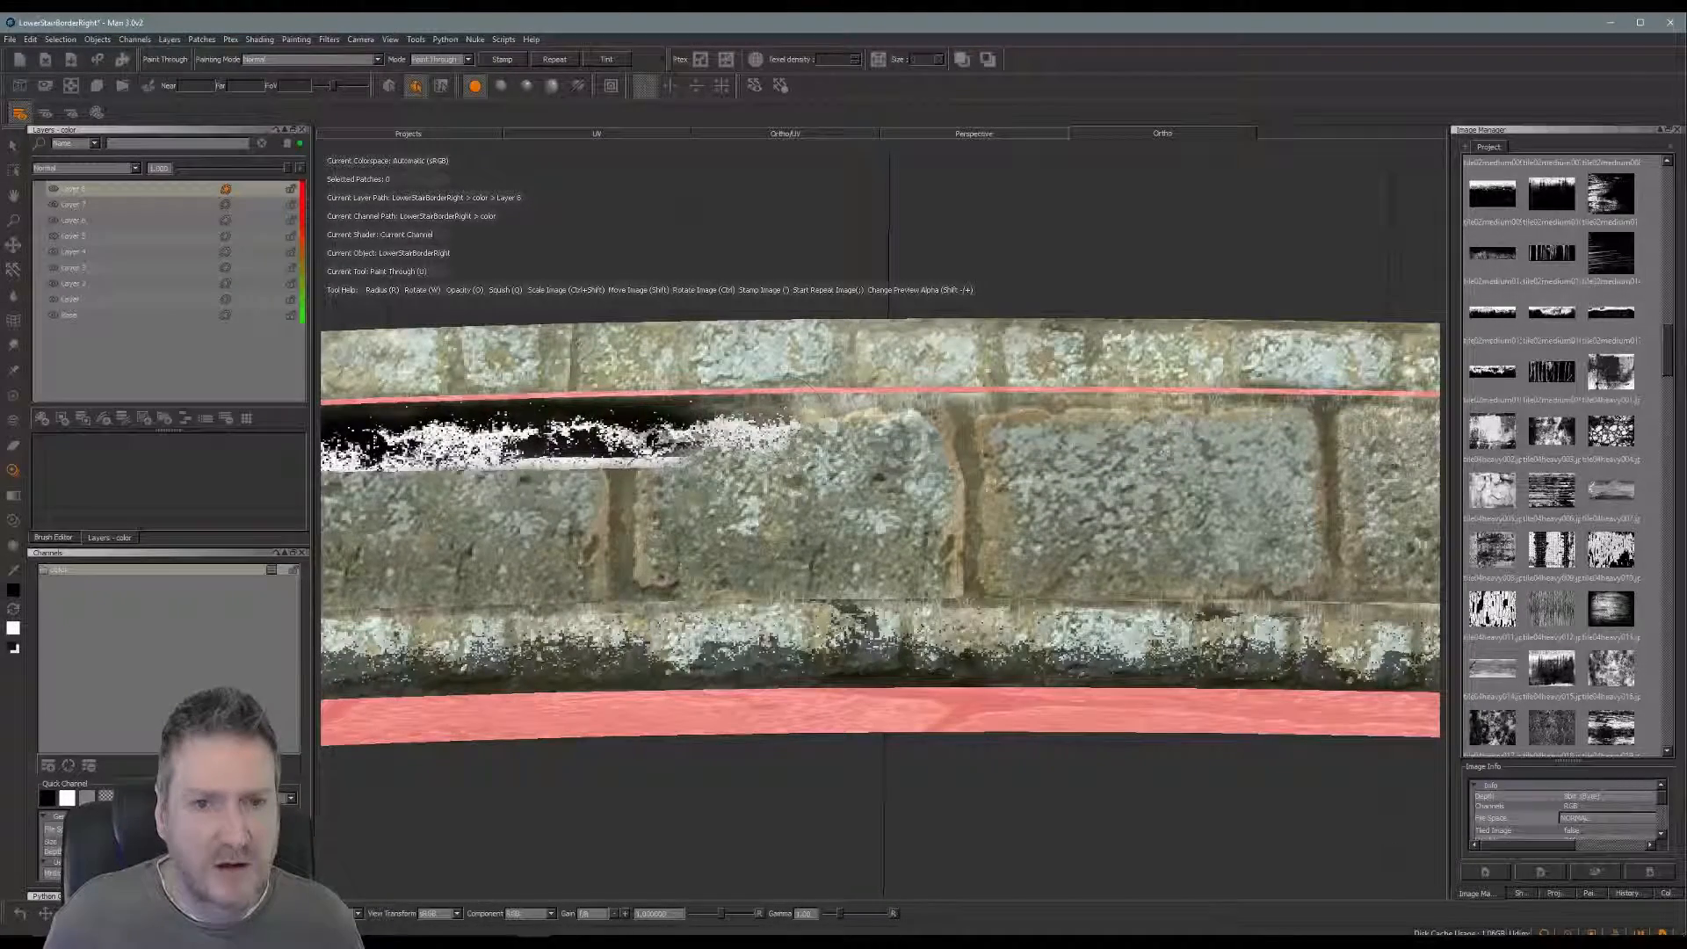
drag(876, 390, 848, 389)
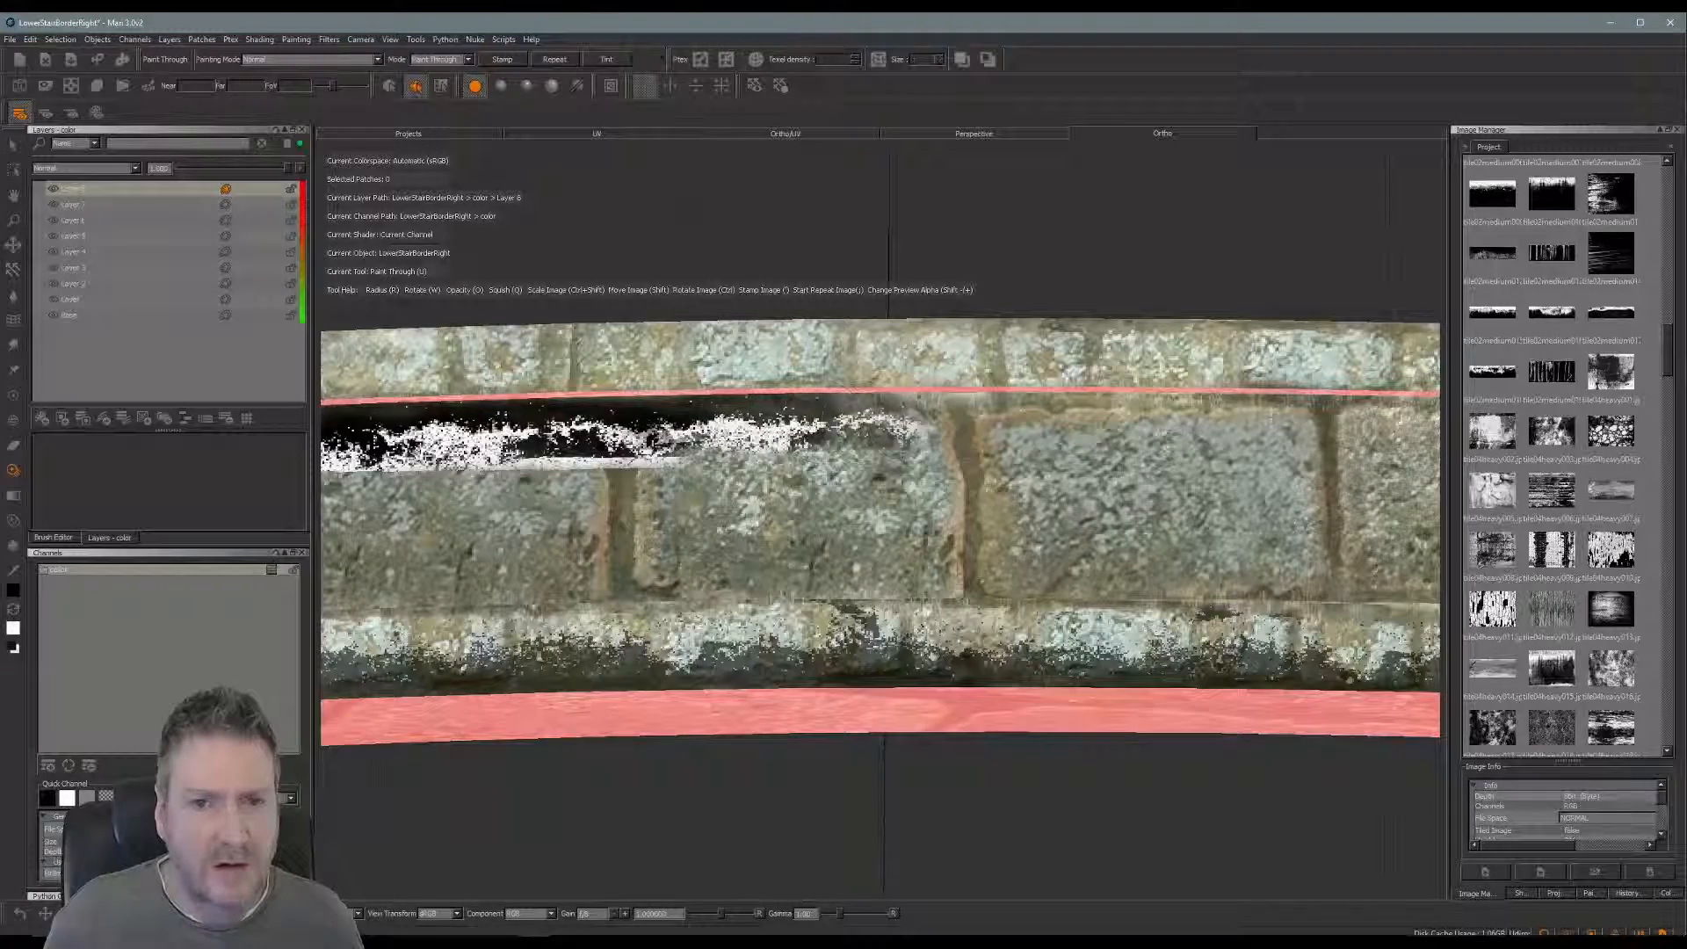
drag(923, 428, 975, 429)
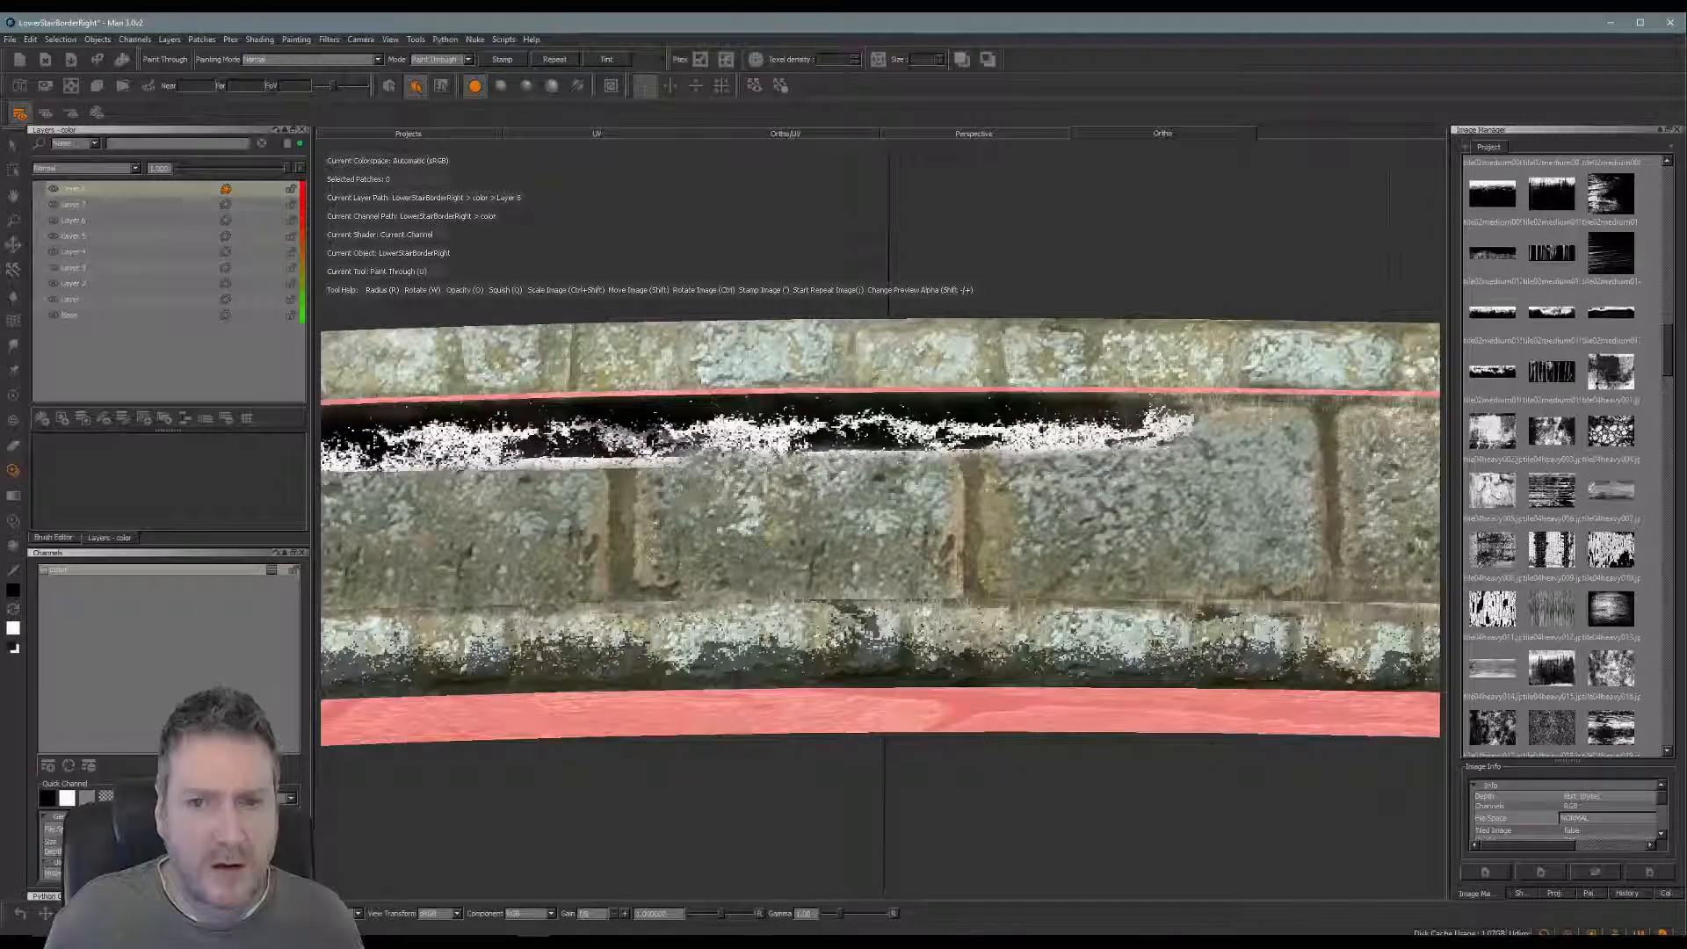
drag(444, 431, 1375, 431)
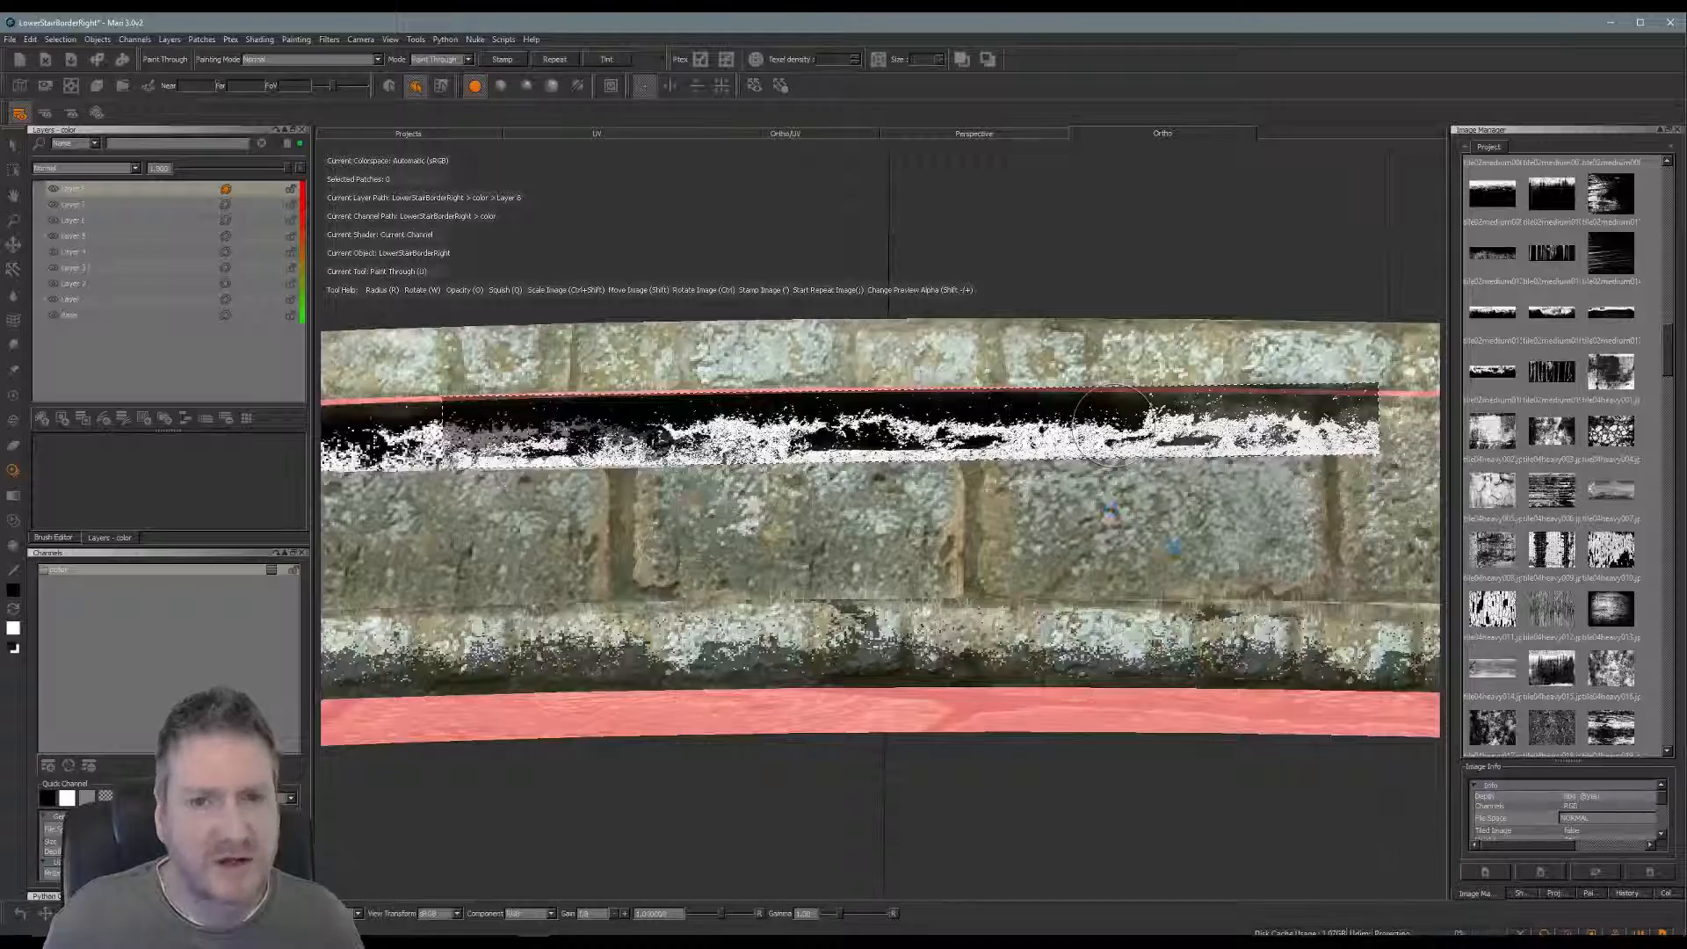
Continue painting the grime strip through along the upper edge of the middle large stones, extending the painted band toward the wall's far end
alt+middle_drag(1270, 591, 734, 581)
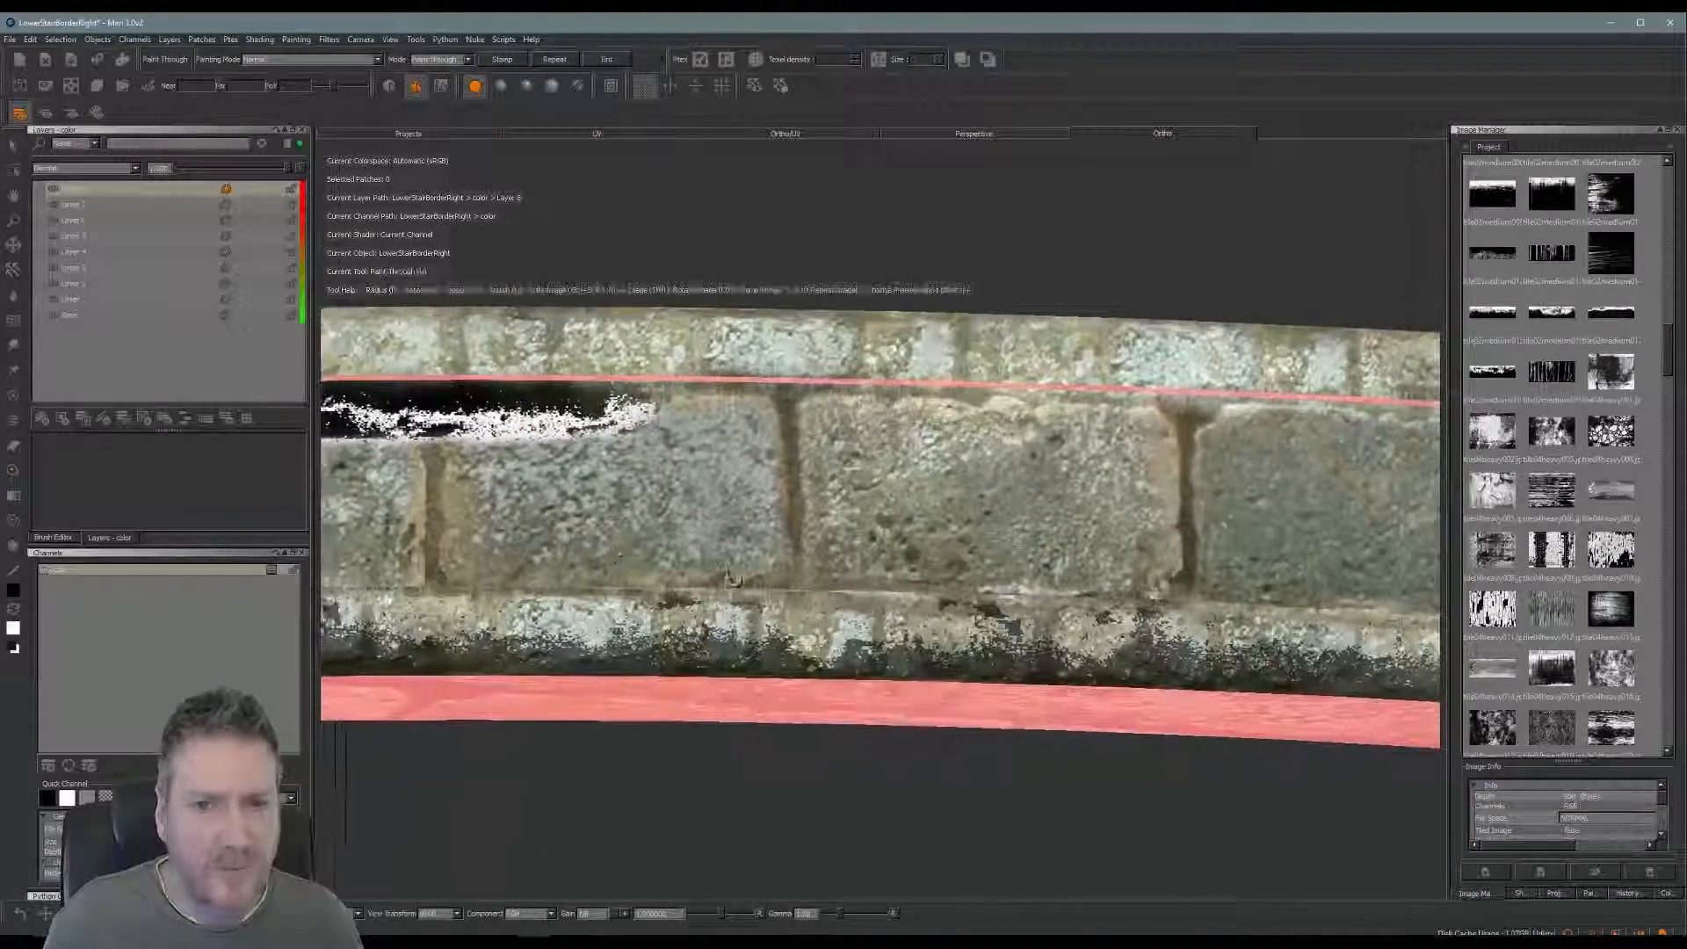
mouse_move(734, 581)
alt+mouse_down()
mouse_move(727, 558)
mouse_move(695, 615)
mouse_move(712, 572)
alt+mouse_up()
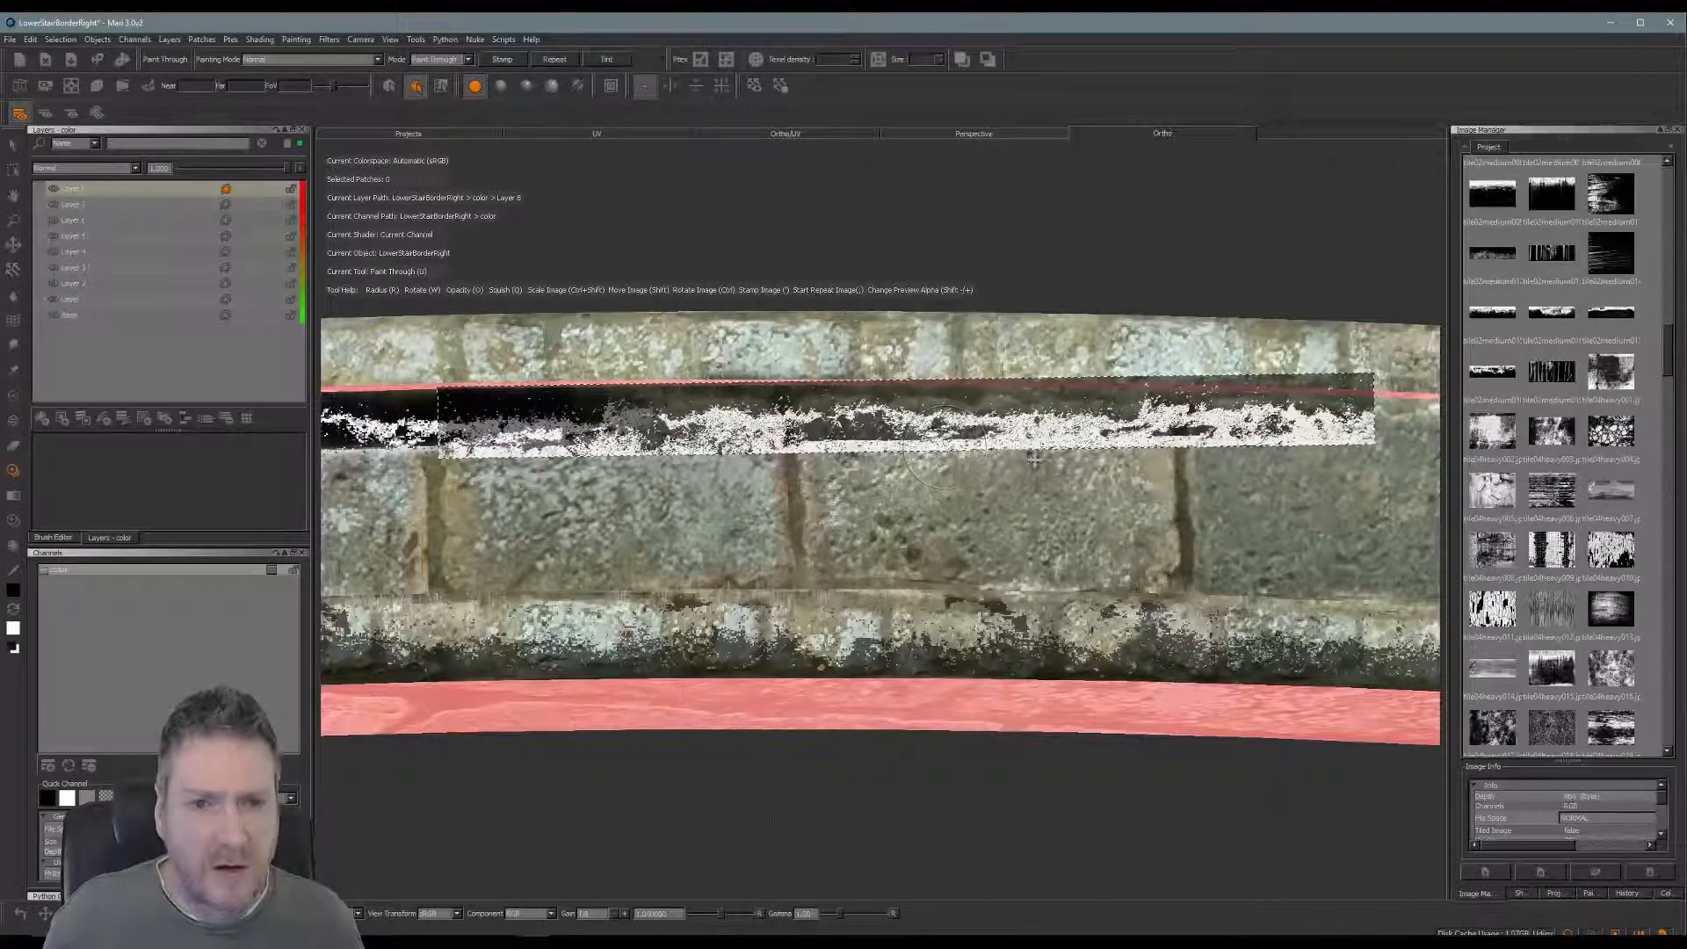
click(704, 399)
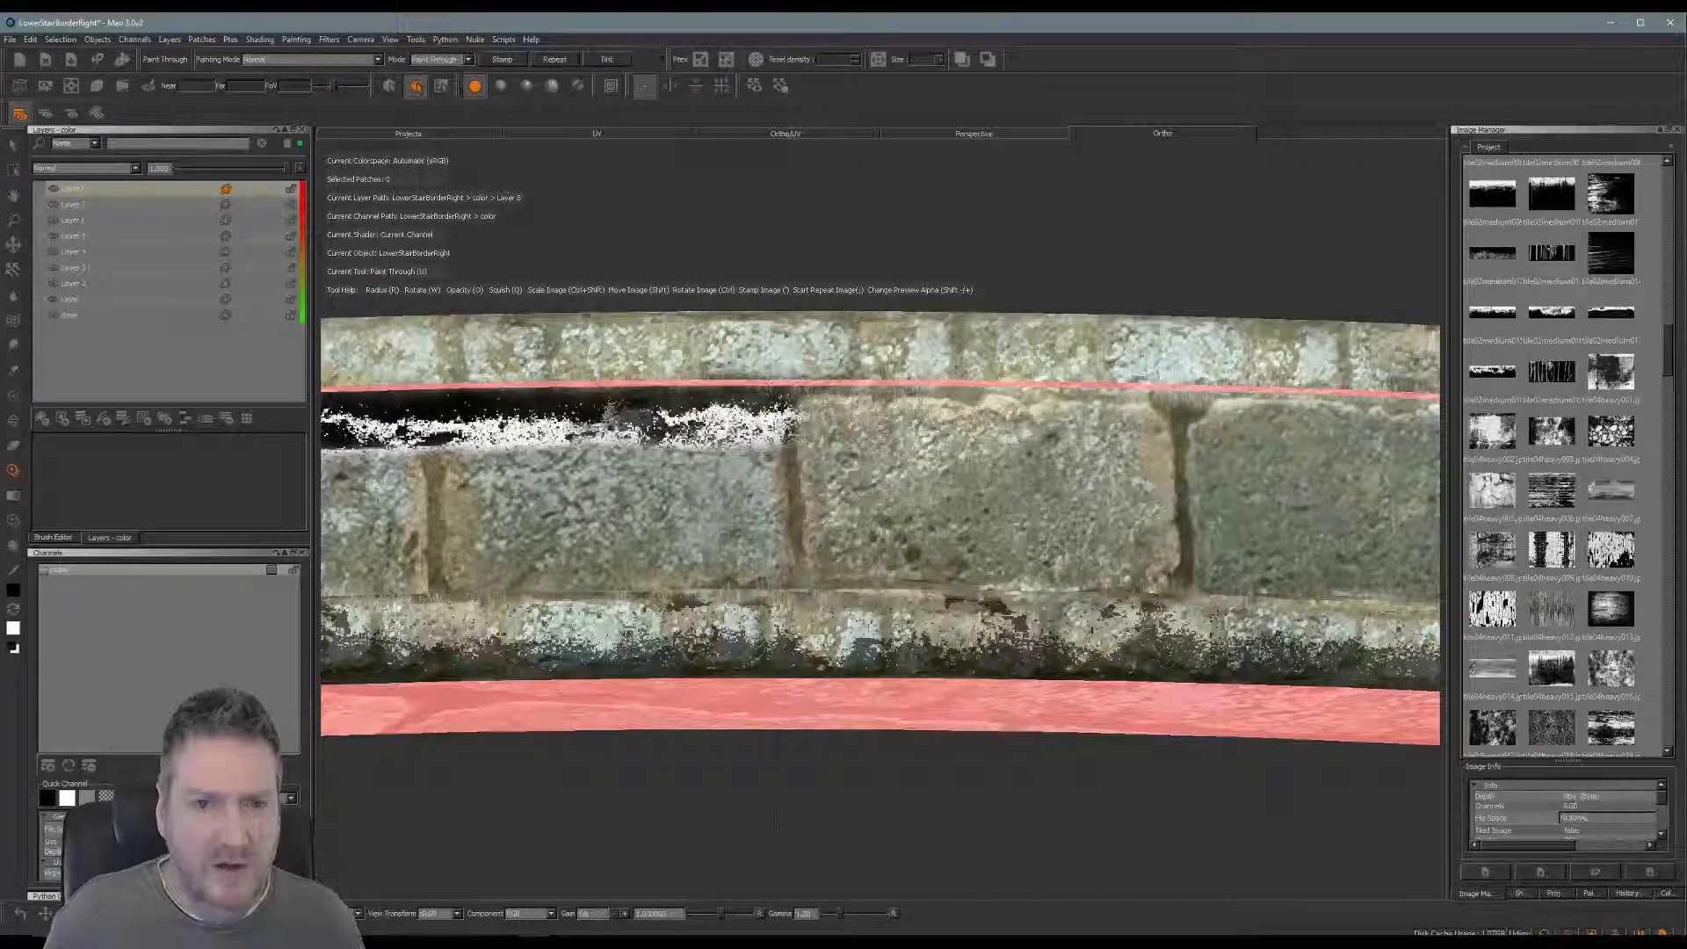
drag(787, 421, 835, 422)
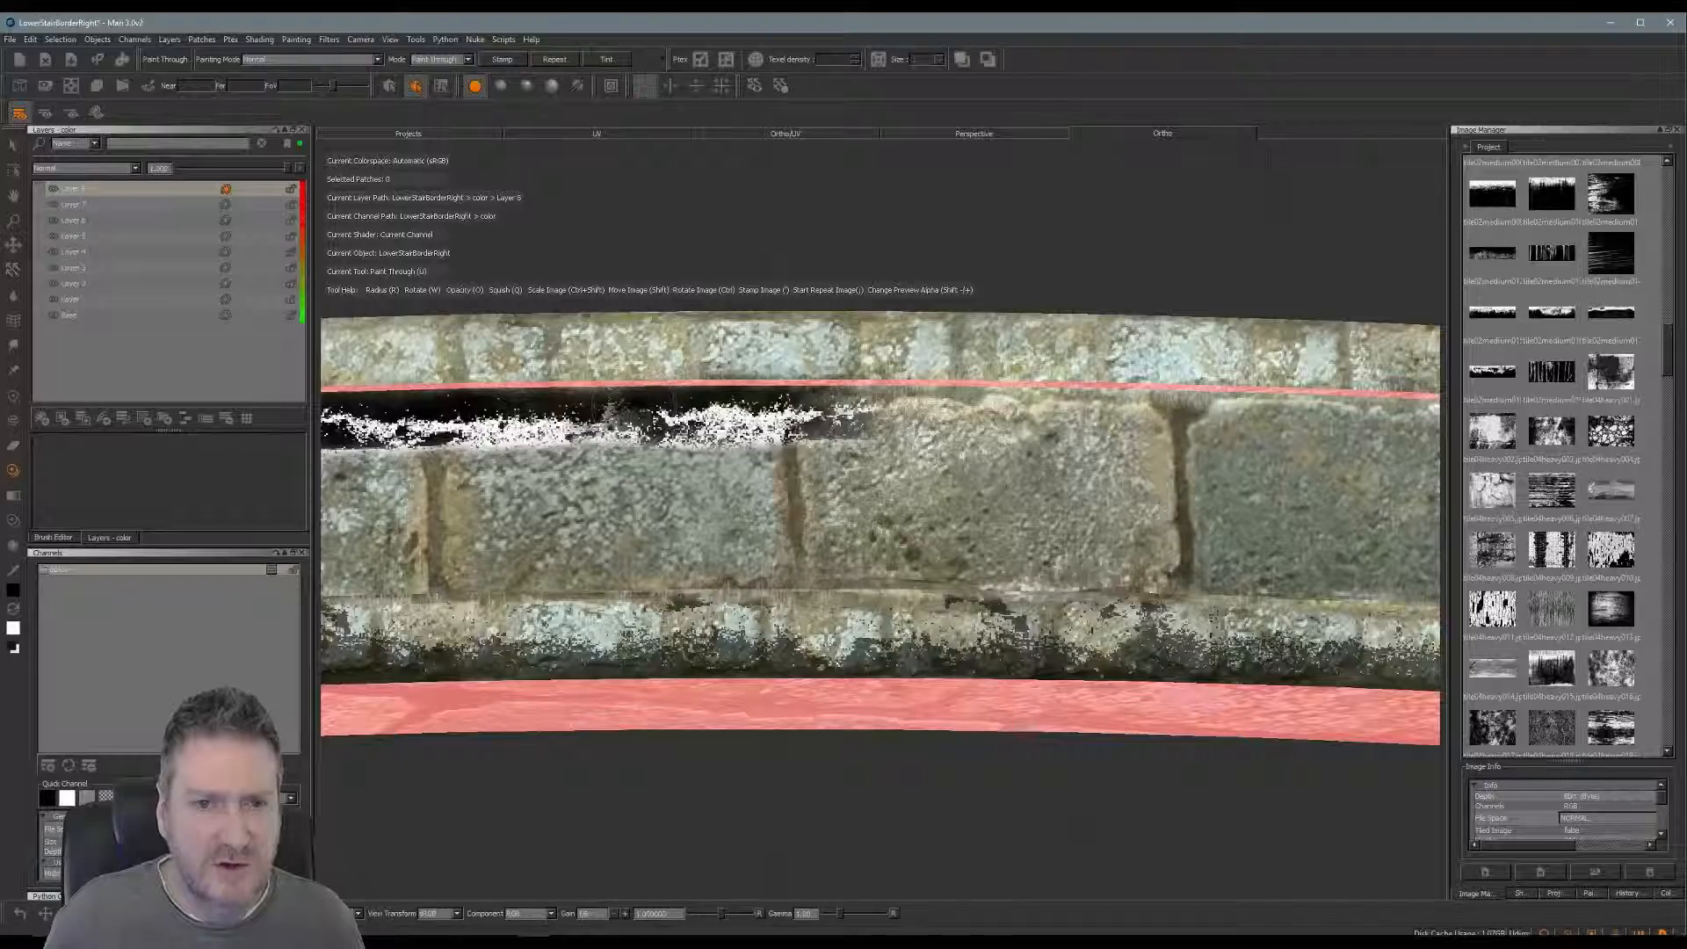
drag(835, 423, 888, 423)
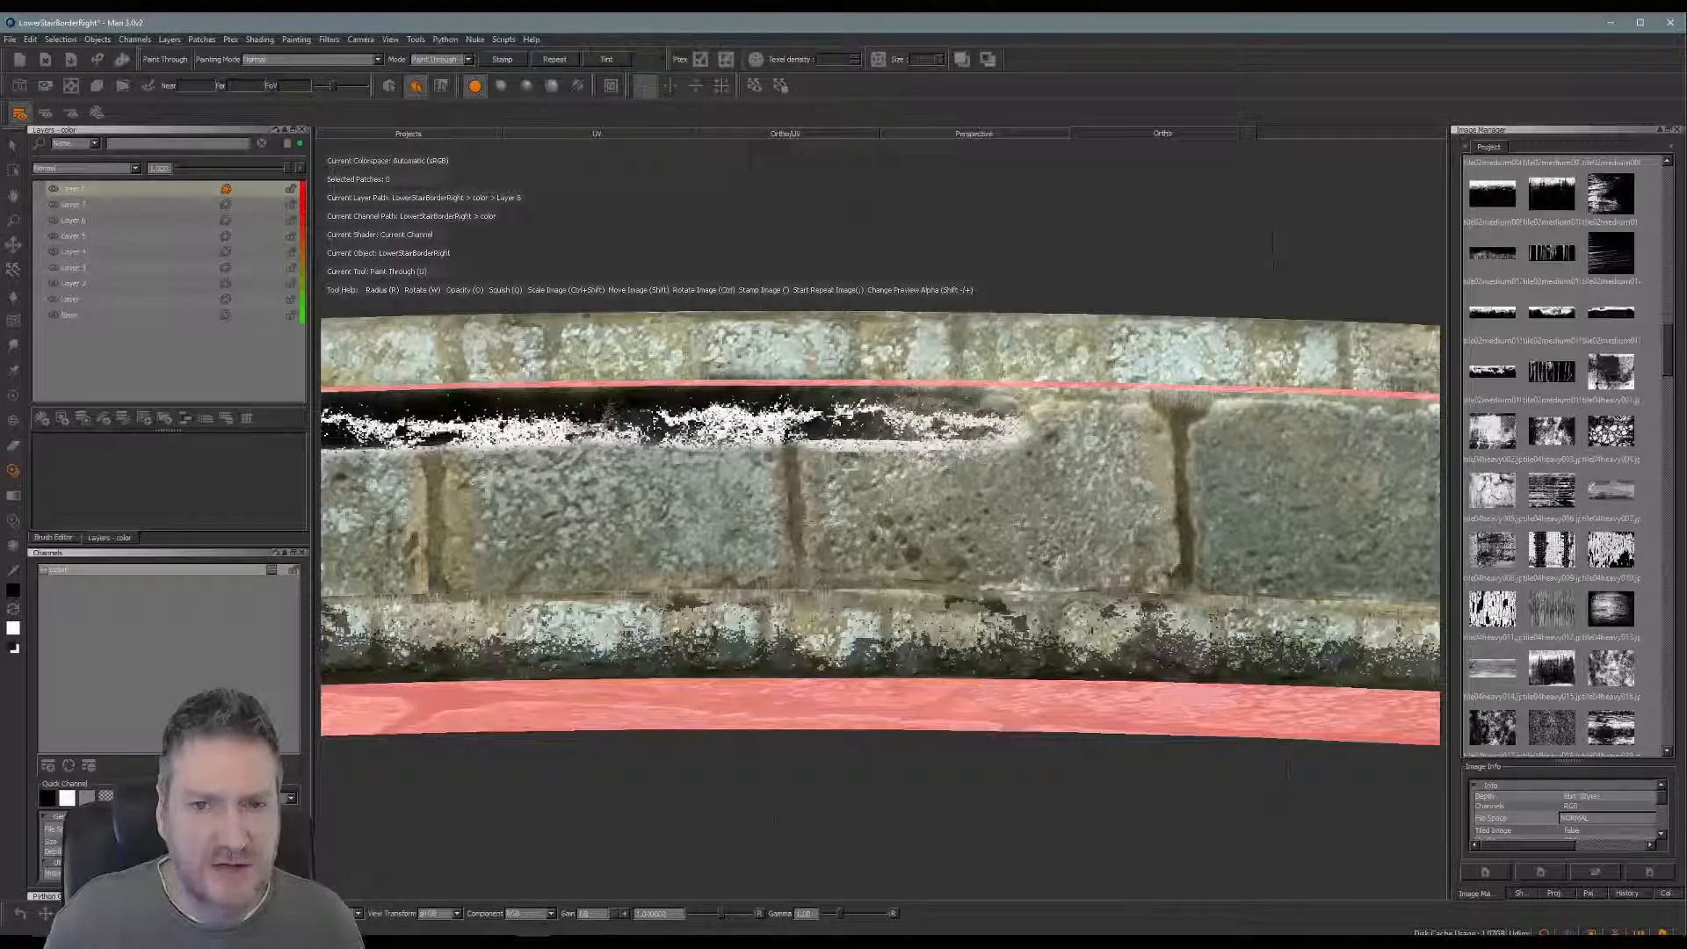
drag(976, 426, 1134, 424)
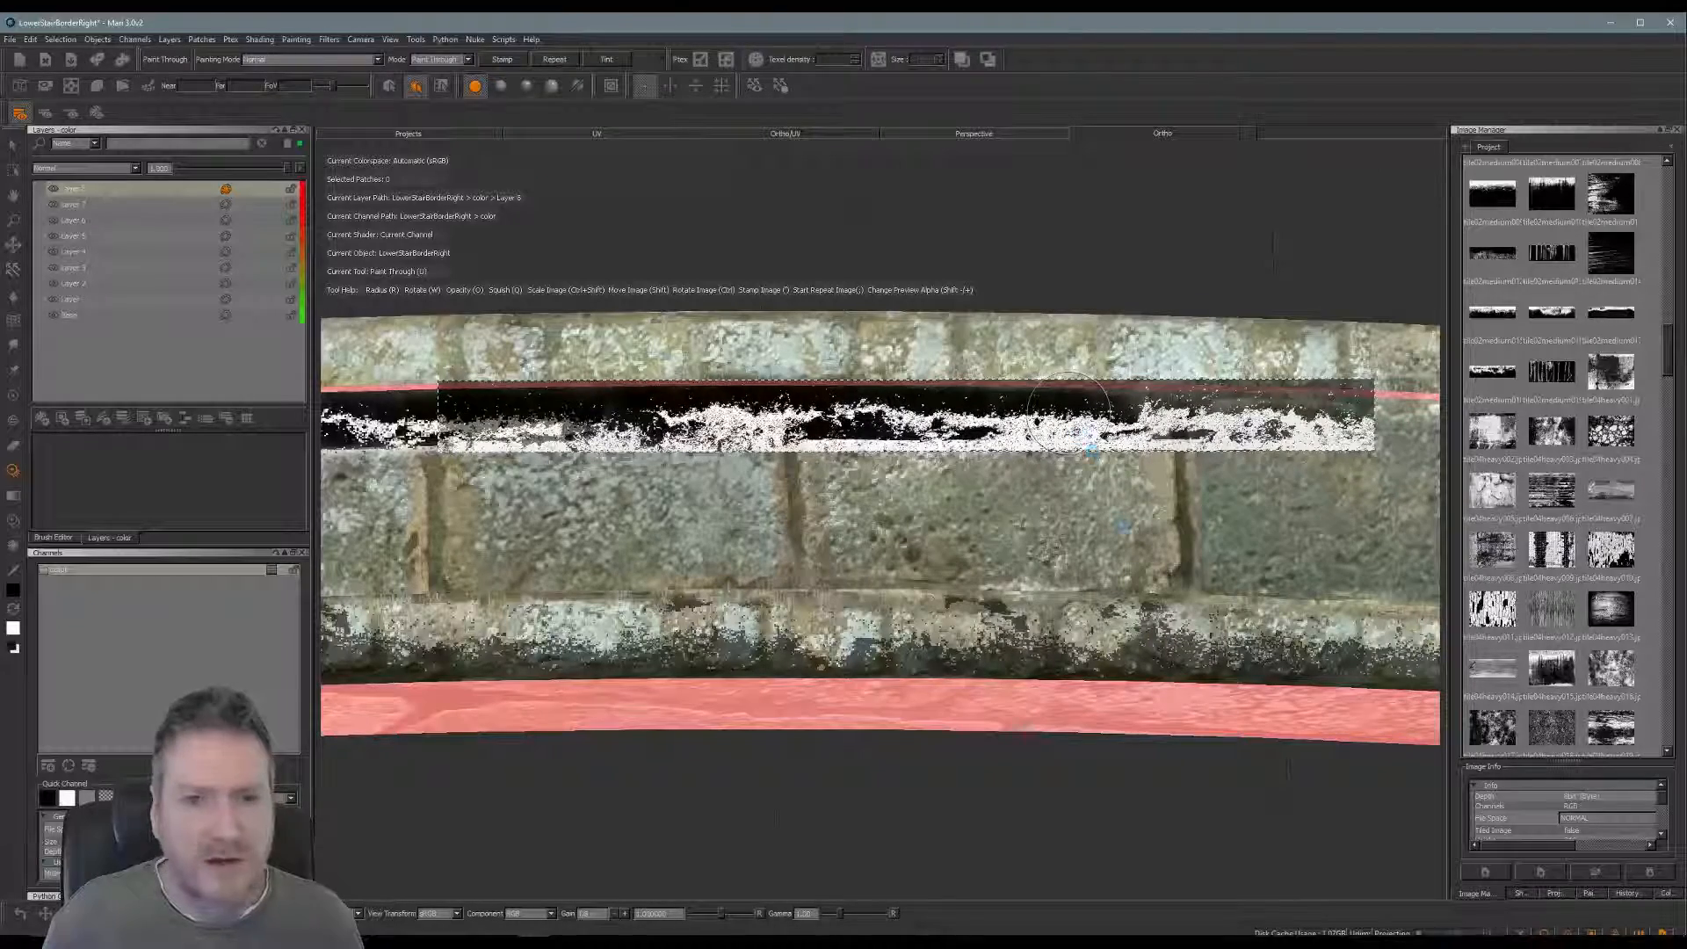
Move and slightly rotate the grime strip to follow the wall's curve past the painted band, and paint it through over the next two large stones
mouse_move(1169, 523)
alt+middle_down()
mouse_move(708, 486)
mouse_move(723, 478)
alt+middle_up()
mouse_move(1073, 569)
alt+mouse_down()
mouse_move(749, 527)
mouse_move(727, 539)
alt+mouse_up()
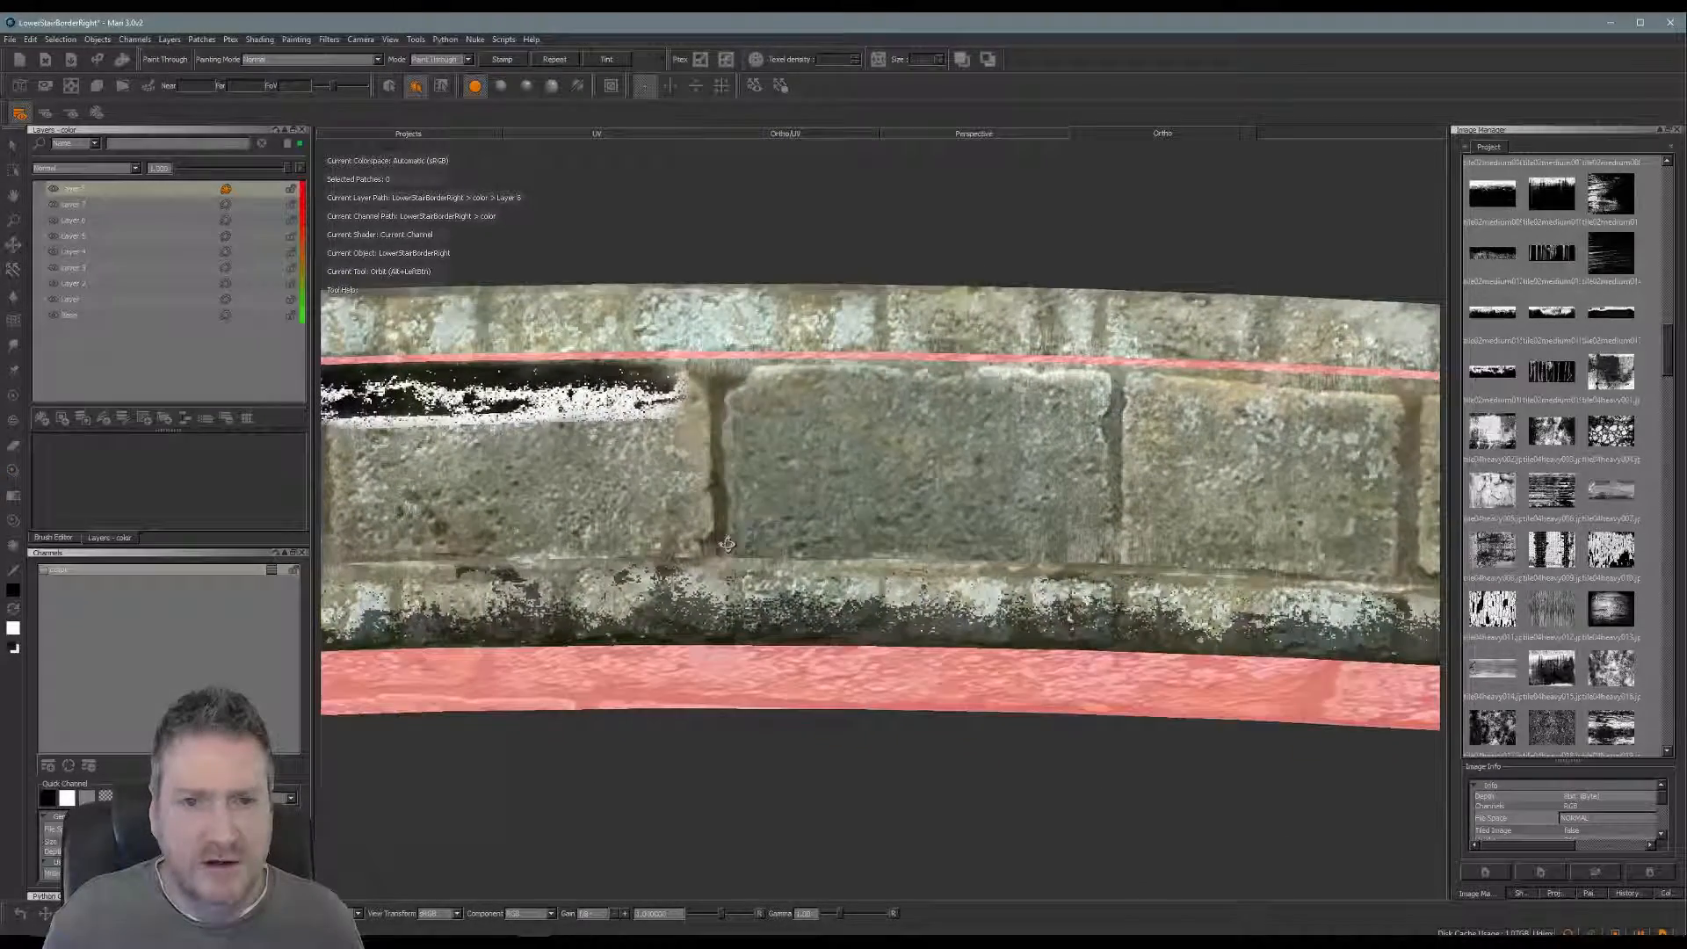
shift+drag(770, 485, 900, 474)
shift+drag(1032, 459, 1071, 457)
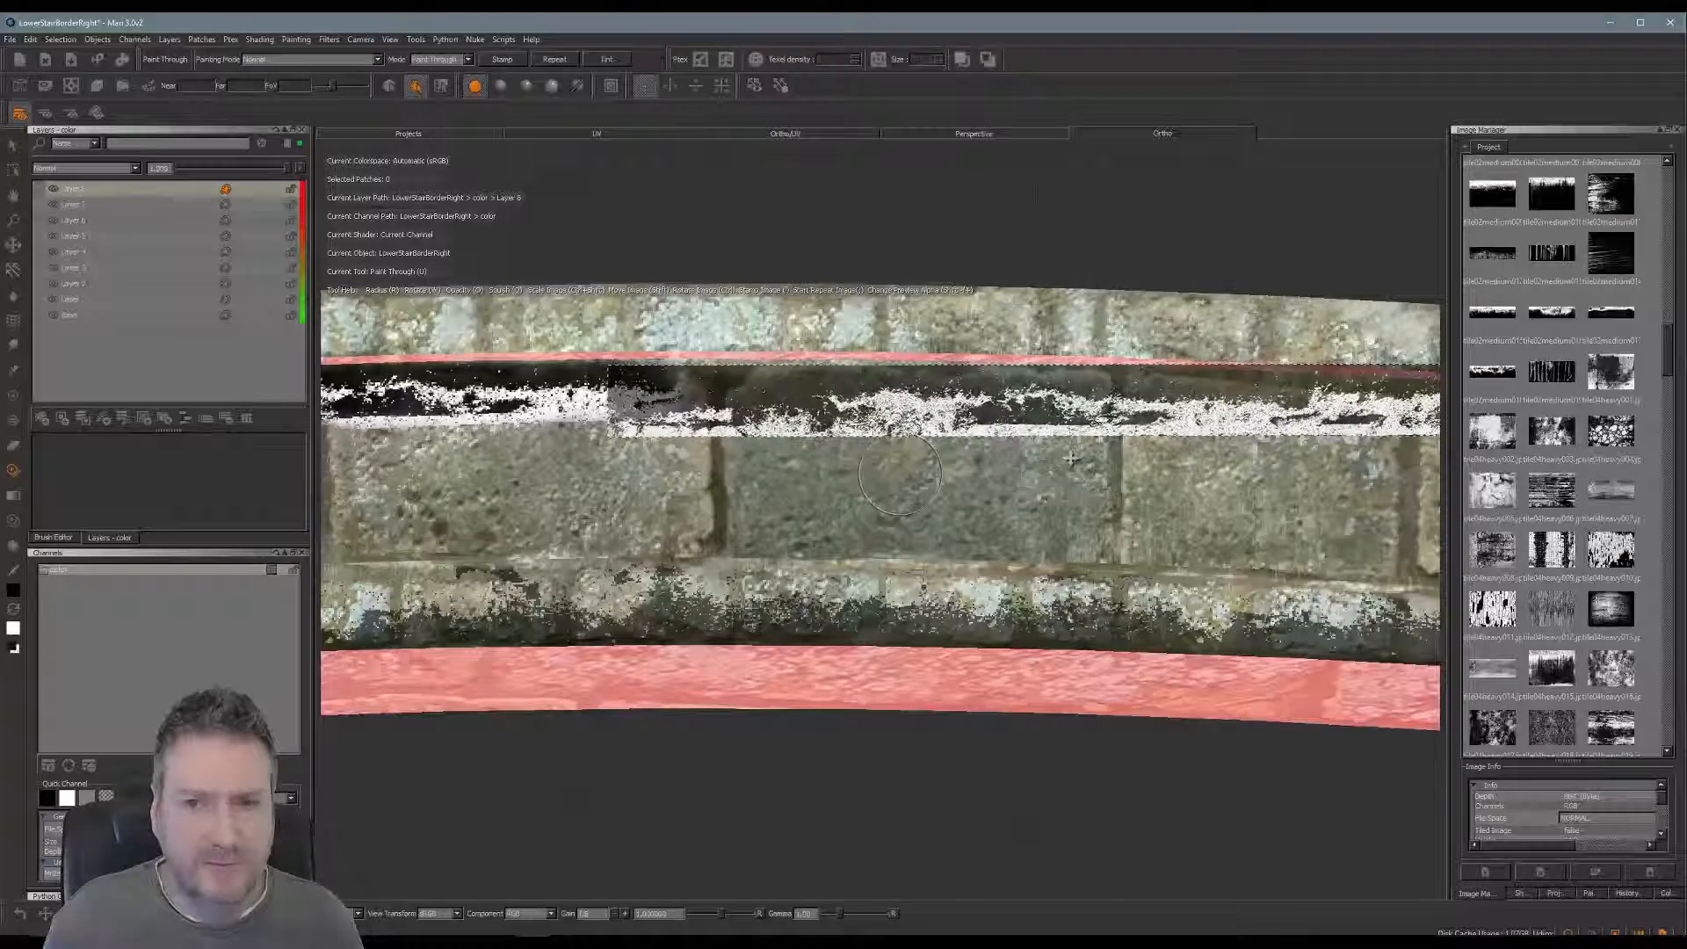
ctrl+drag(1366, 411, 1372, 417)
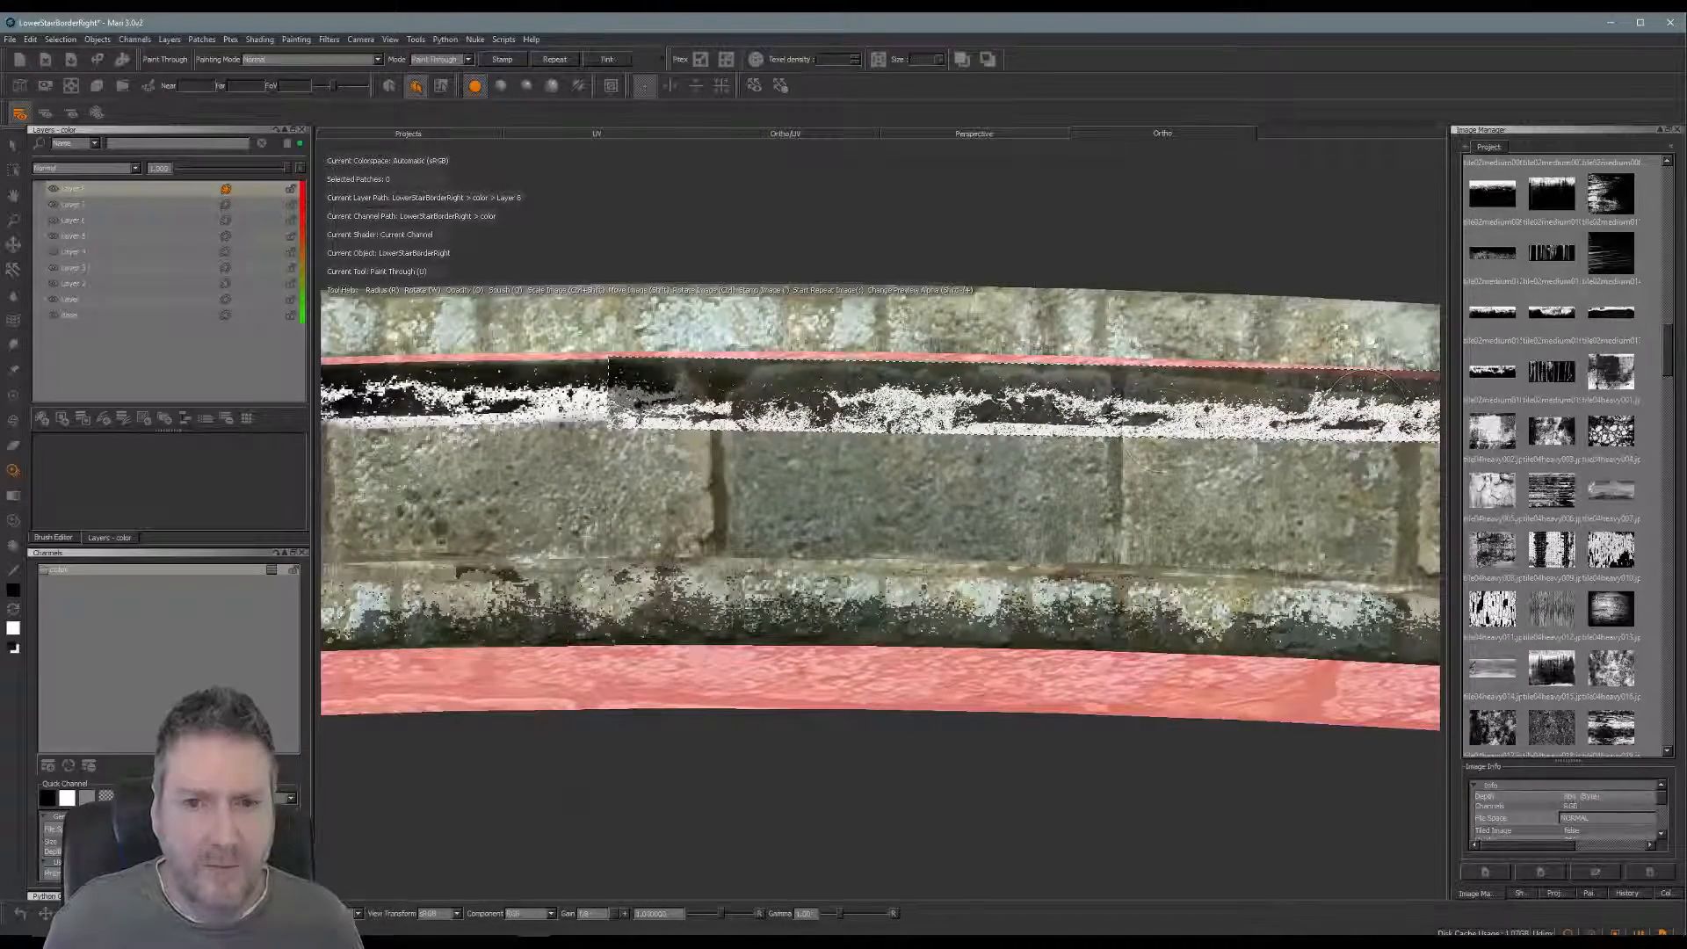
drag(703, 396, 1054, 400)
key(b)
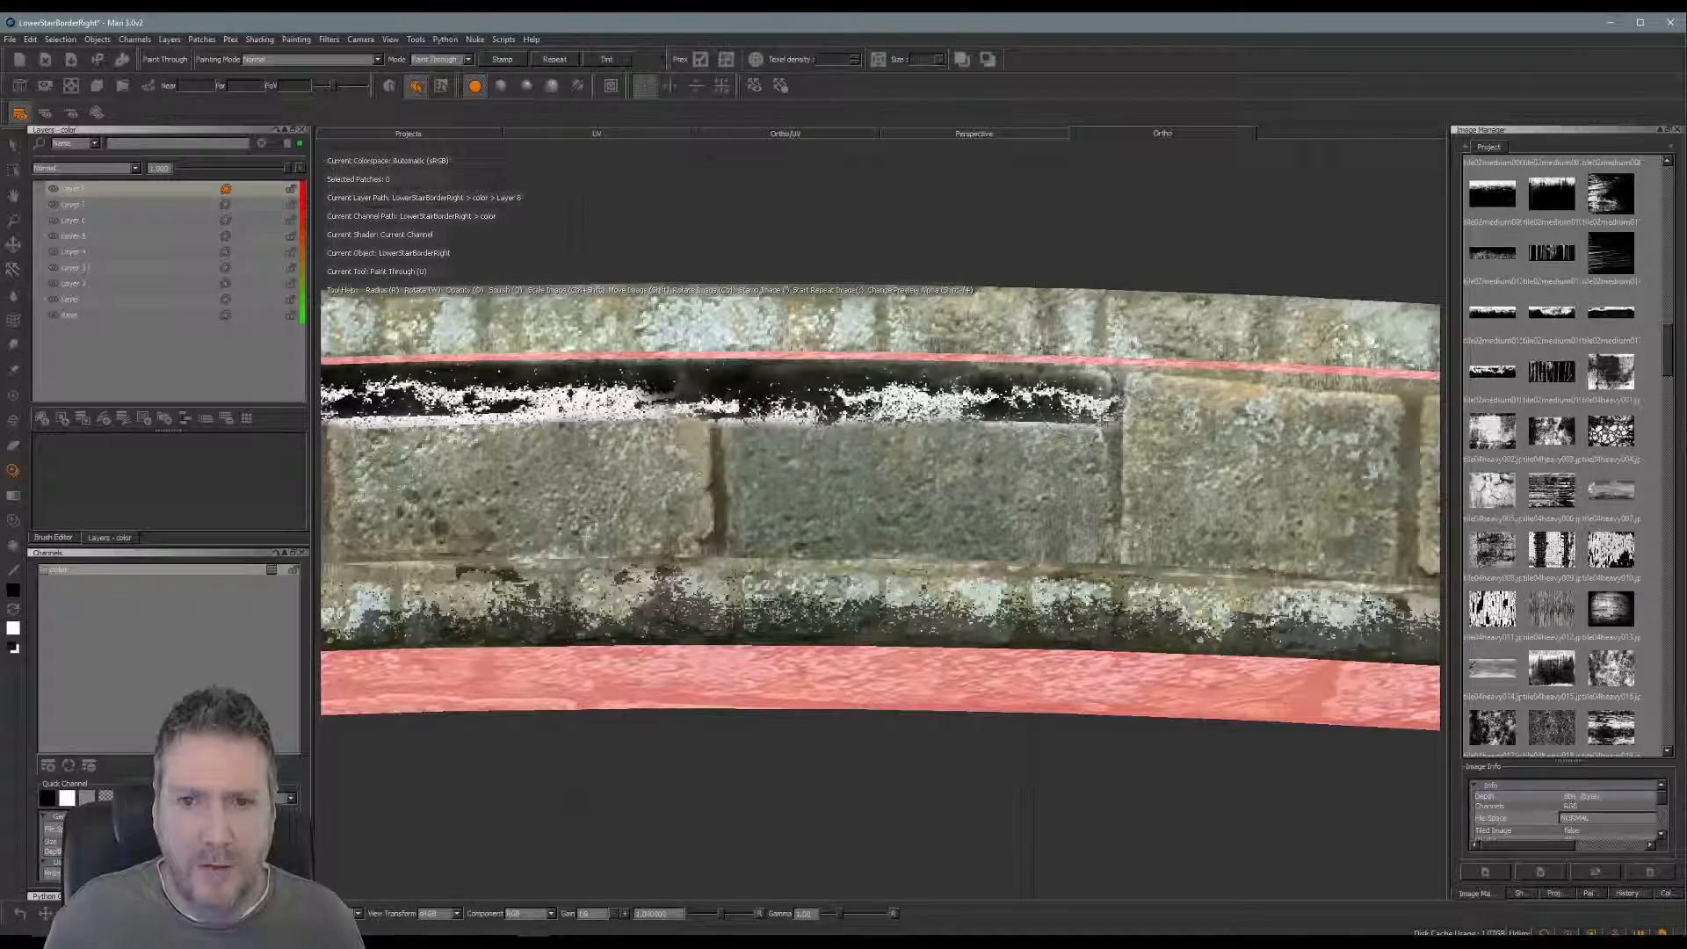
drag(1094, 397, 1252, 406)
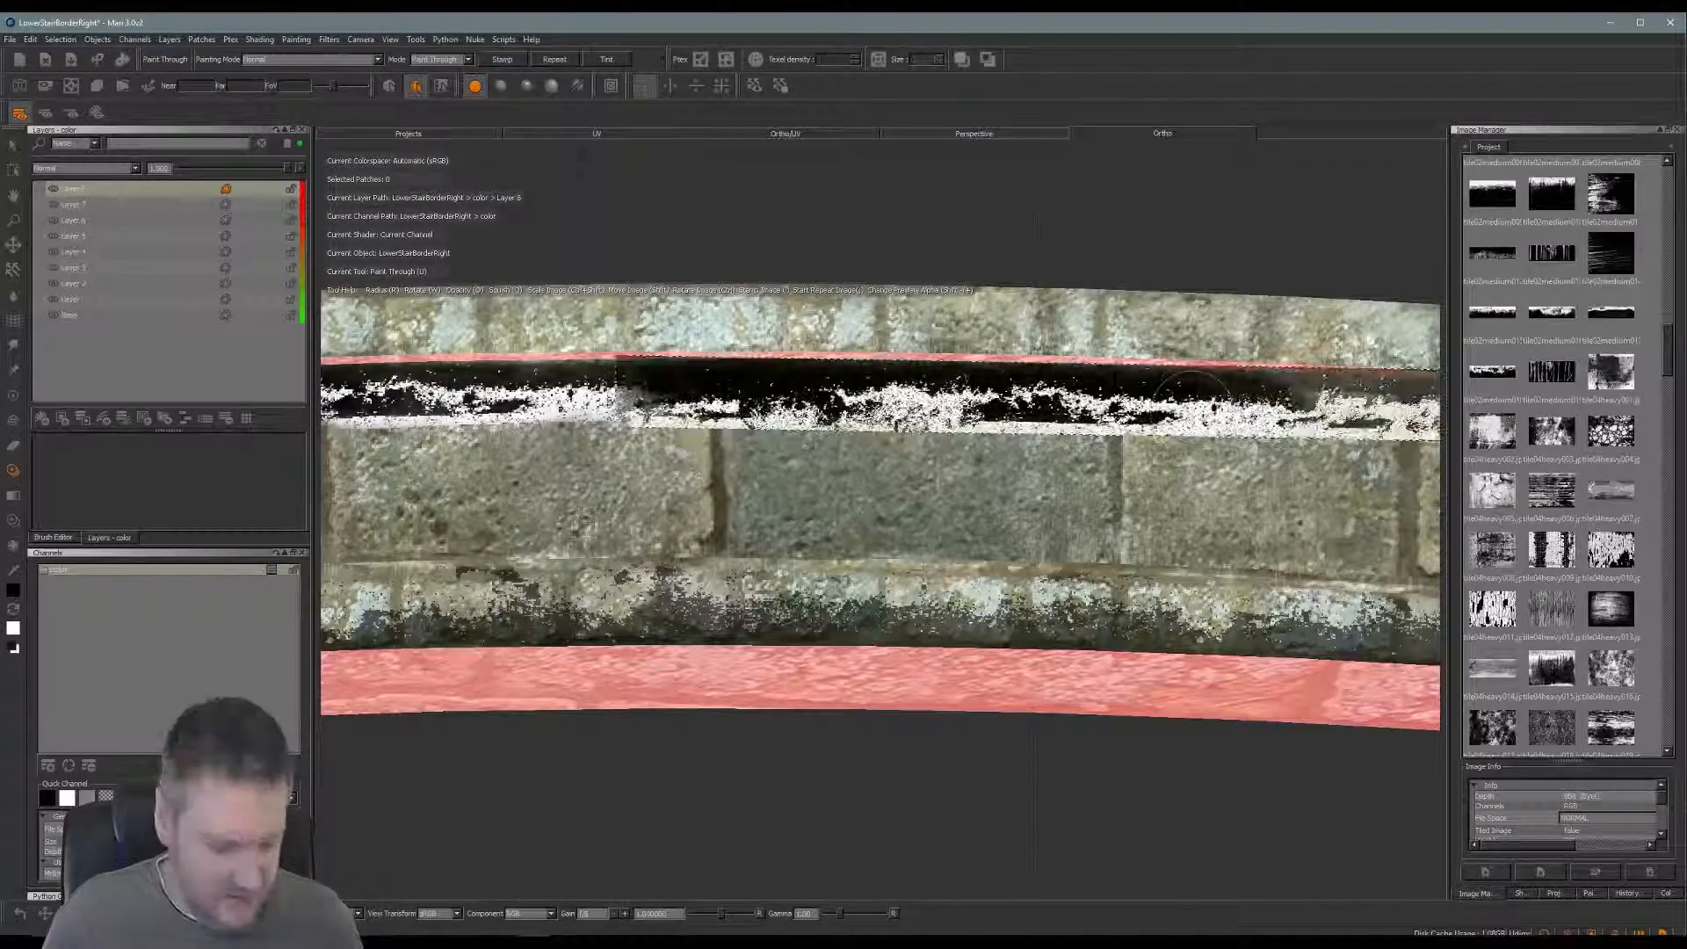
Place the grime strip along the last large stones, paint it through to the wall's far end, and blend the seam with an offset pass
alt+middle_drag(1181, 420, 549, 381)
mouse_move(637, 501)
alt+mouse_down()
mouse_move(646, 435)
mouse_move(644, 524)
alt+mouse_up()
mouse_move(762, 482)
alt+middle_down()
mouse_move(659, 482)
mouse_move(677, 481)
alt+middle_up()
shift+drag(990, 383, 912, 362)
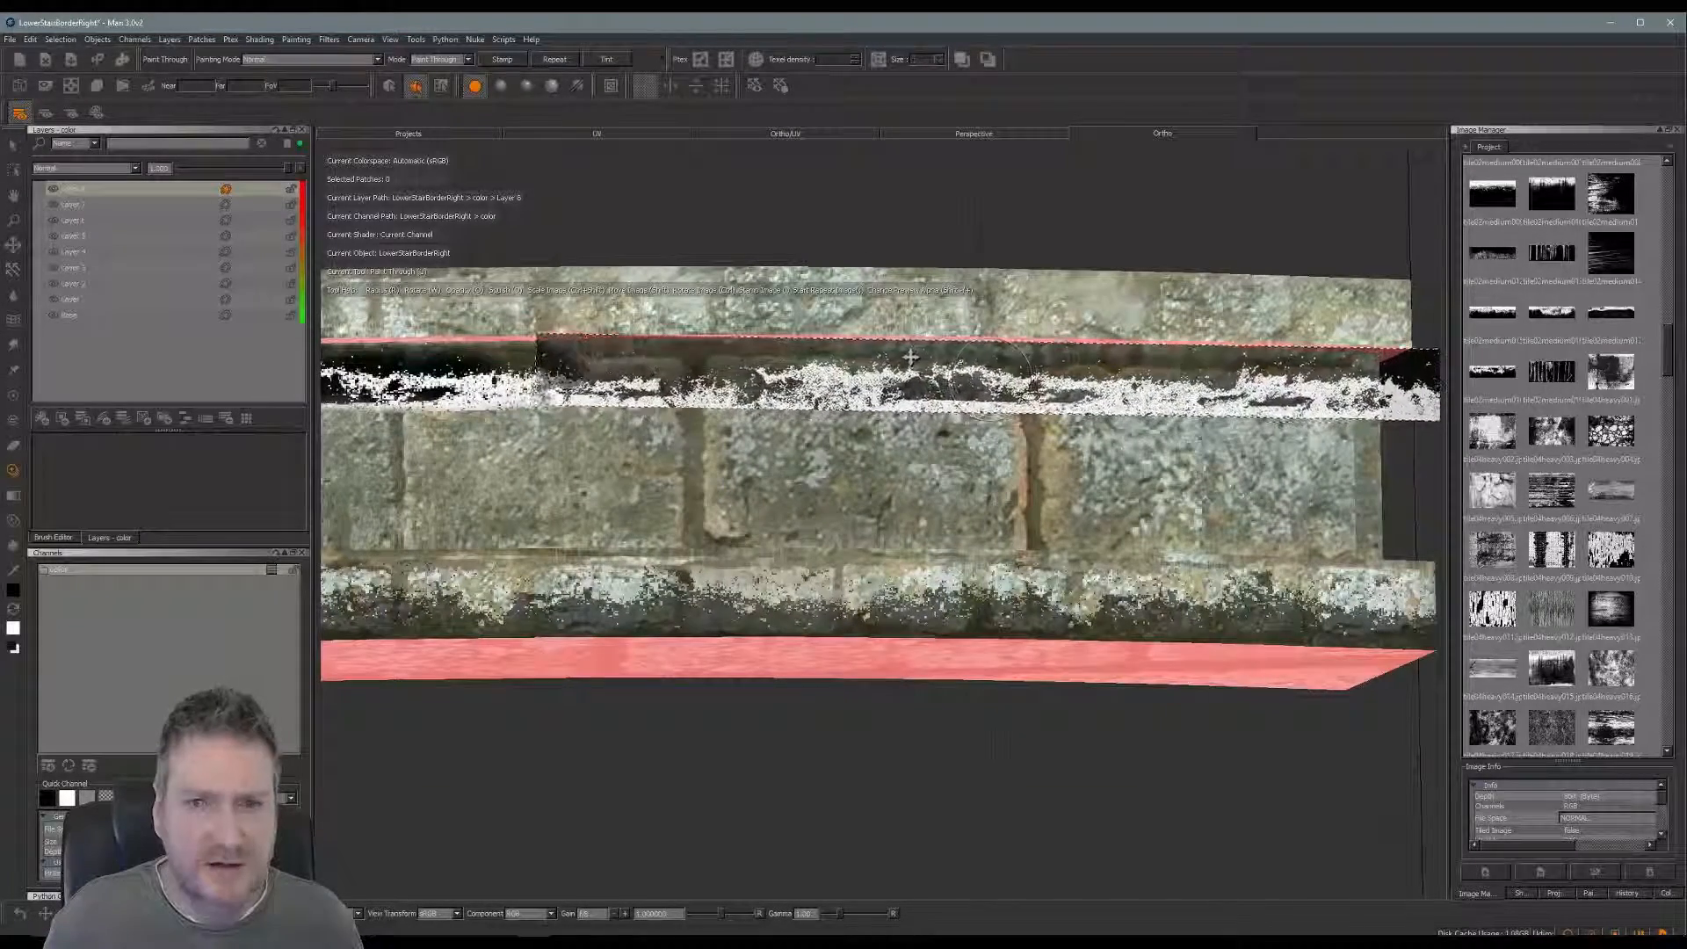
mouse_move(731, 372)
mouse_down()
mouse_move(589, 380)
mouse_move(1339, 382)
mouse_up()
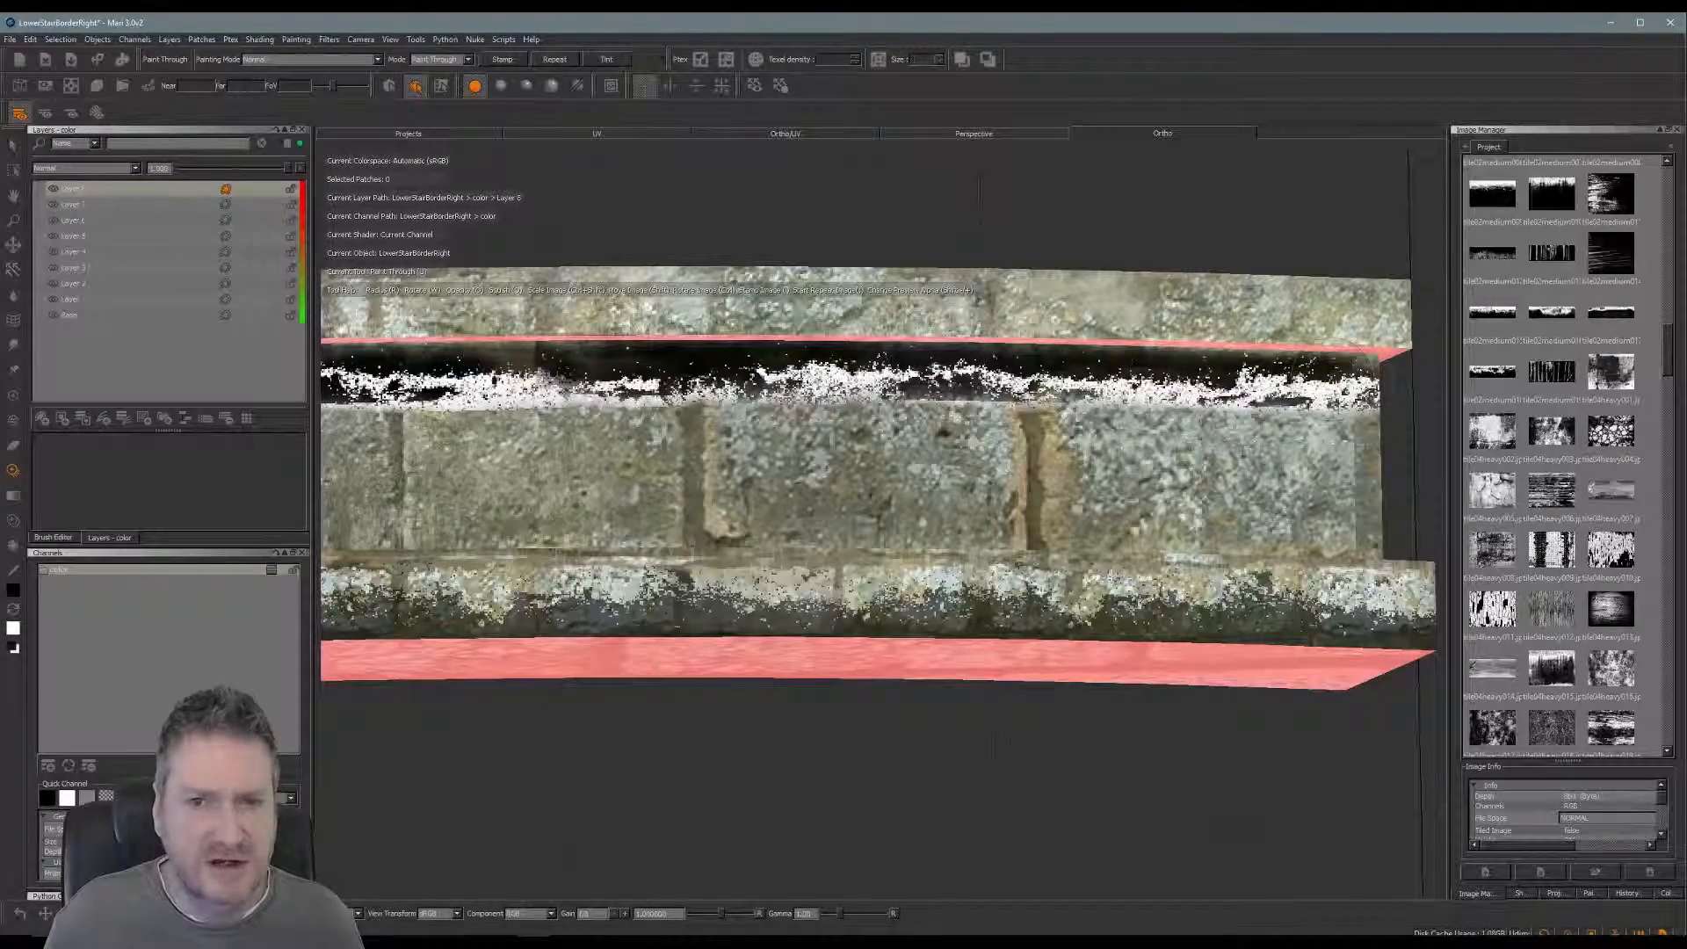
mouse_move(1182, 422)
shift+mouse_down()
mouse_move(1203, 486)
mouse_move(982, 429)
shift+mouse_up()
mouse_move(375, 373)
mouse_down()
mouse_move(492, 376)
mouse_move(409, 387)
mouse_move(519, 372)
mouse_move(500, 383)
mouse_up()
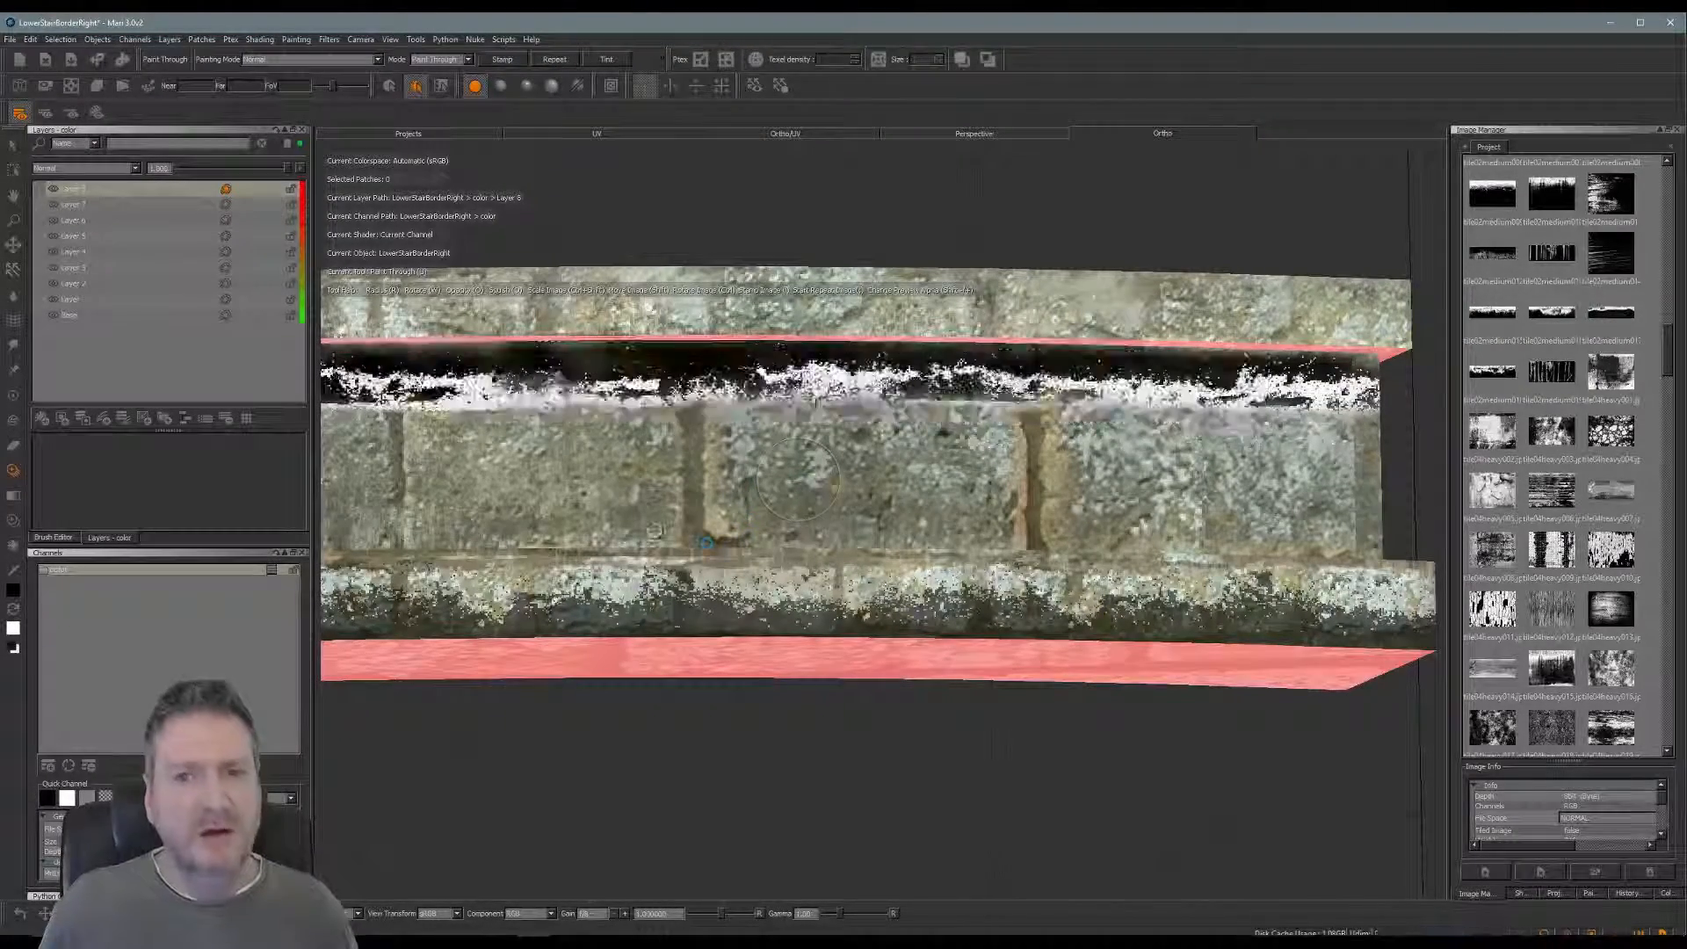
Set the top grime layer's blending mode to Darken and try a neighbouring blending mode on it
alt+middle_drag(622, 515, 1014, 537)
alt+right_drag(968, 612, 721, 514)
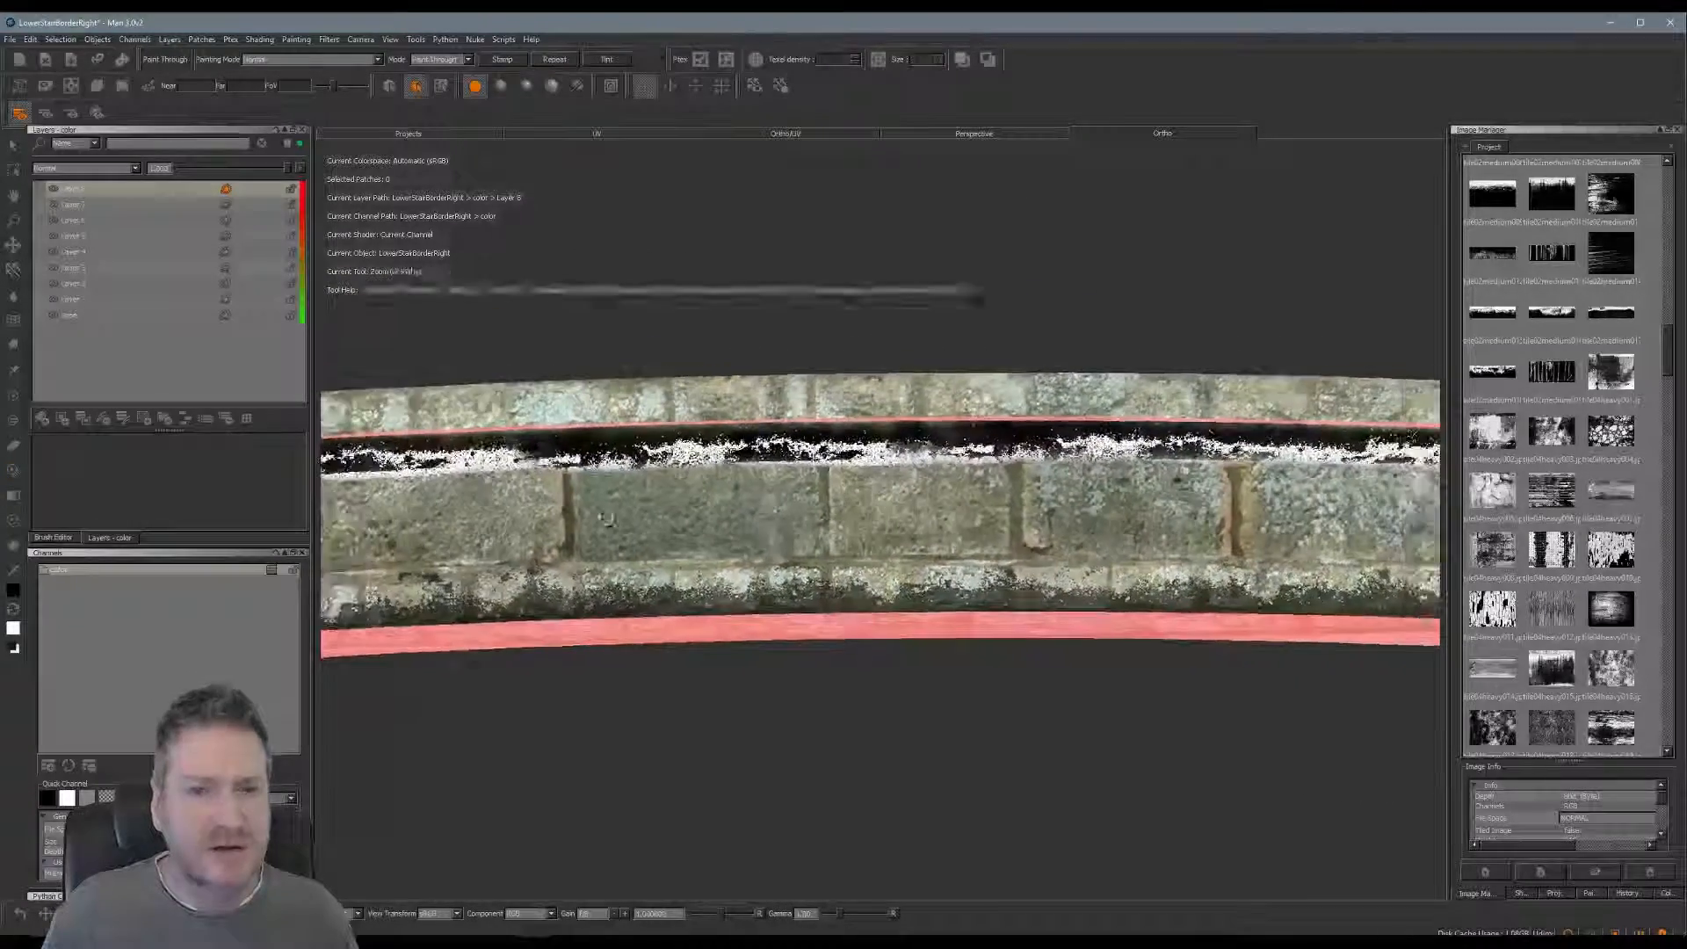
alt+middle_drag(703, 506, 1200, 535)
alt+middle_drag(727, 546, 990, 443)
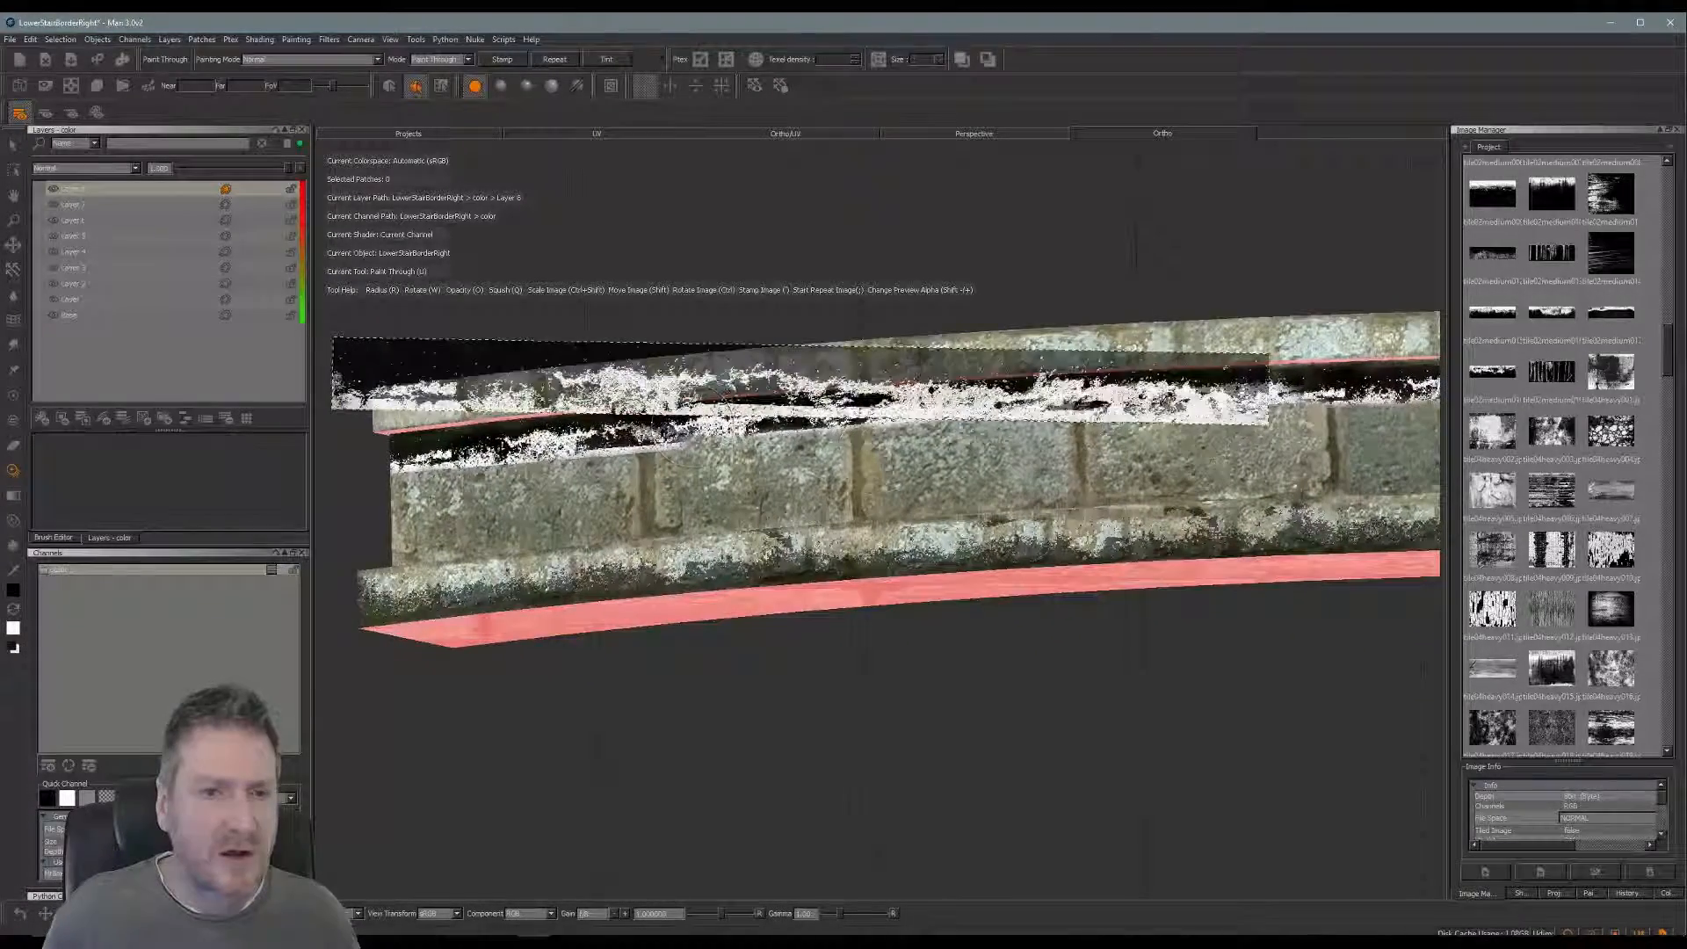
key(u)
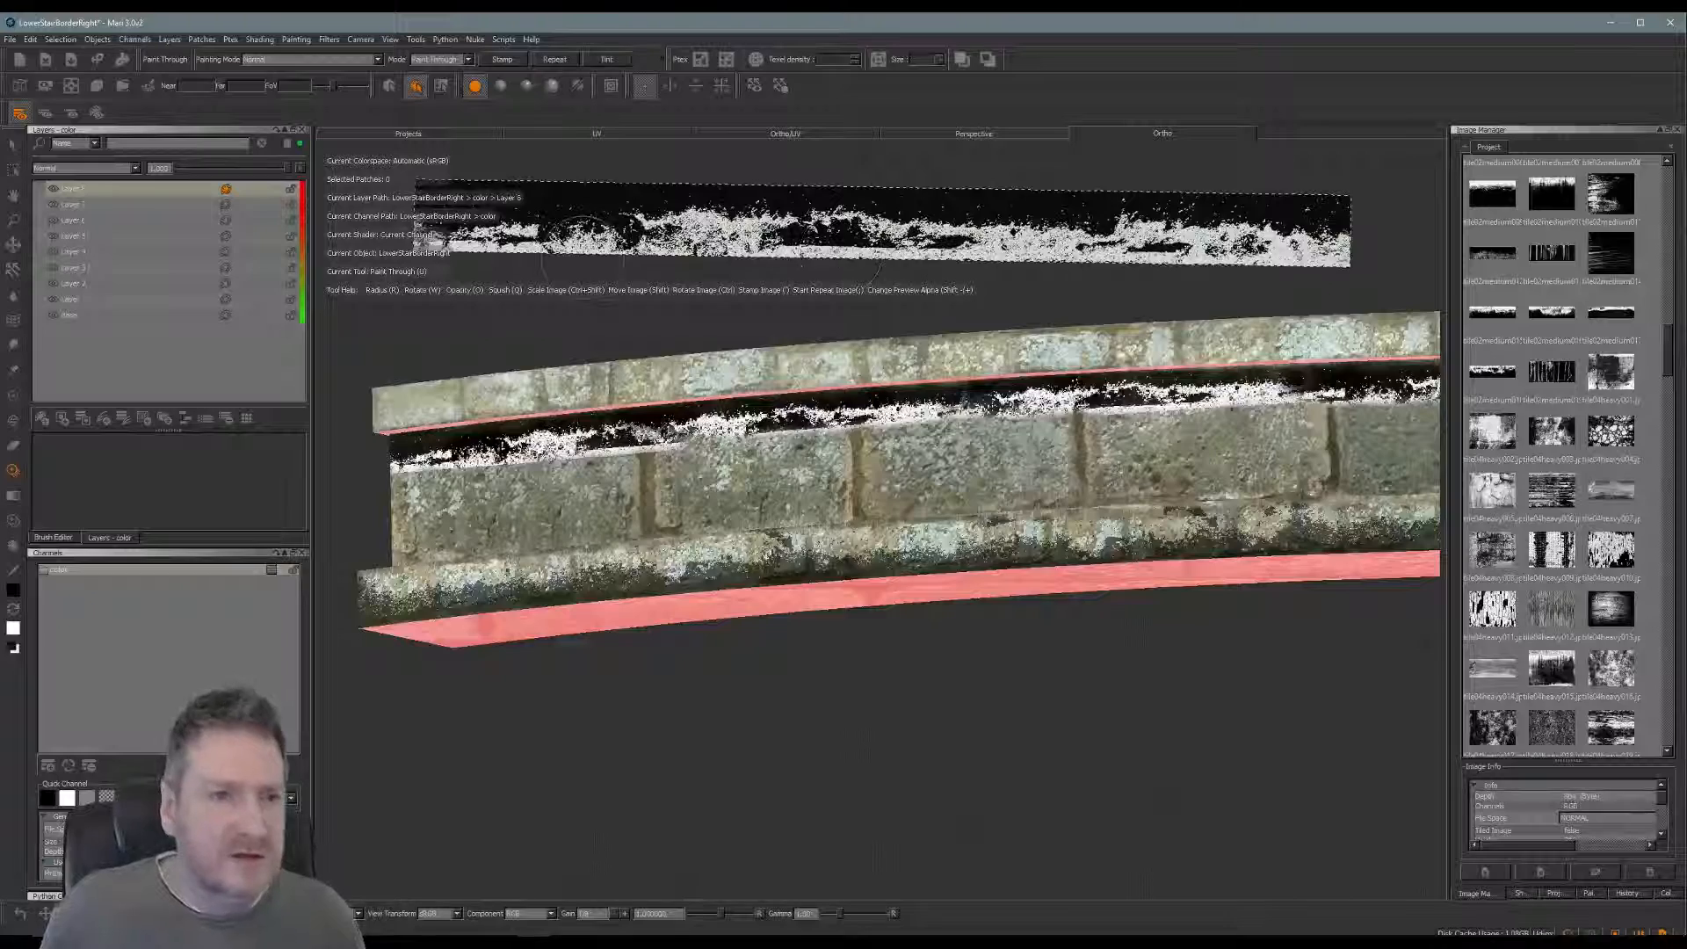
click(135, 168)
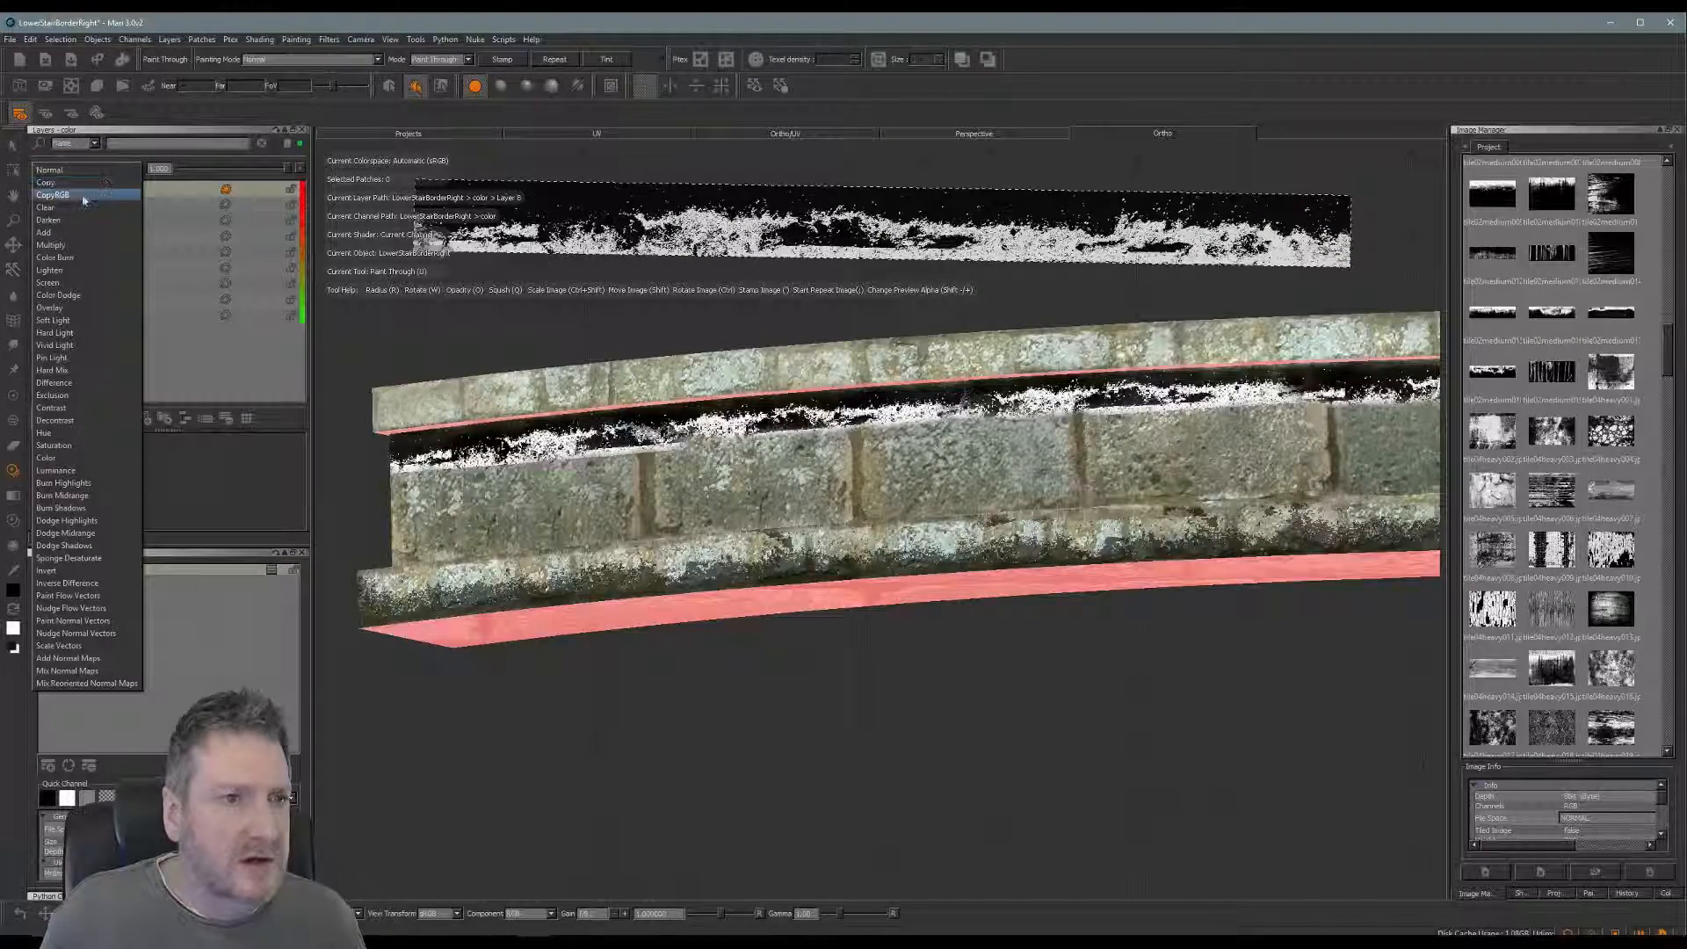
click(65, 221)
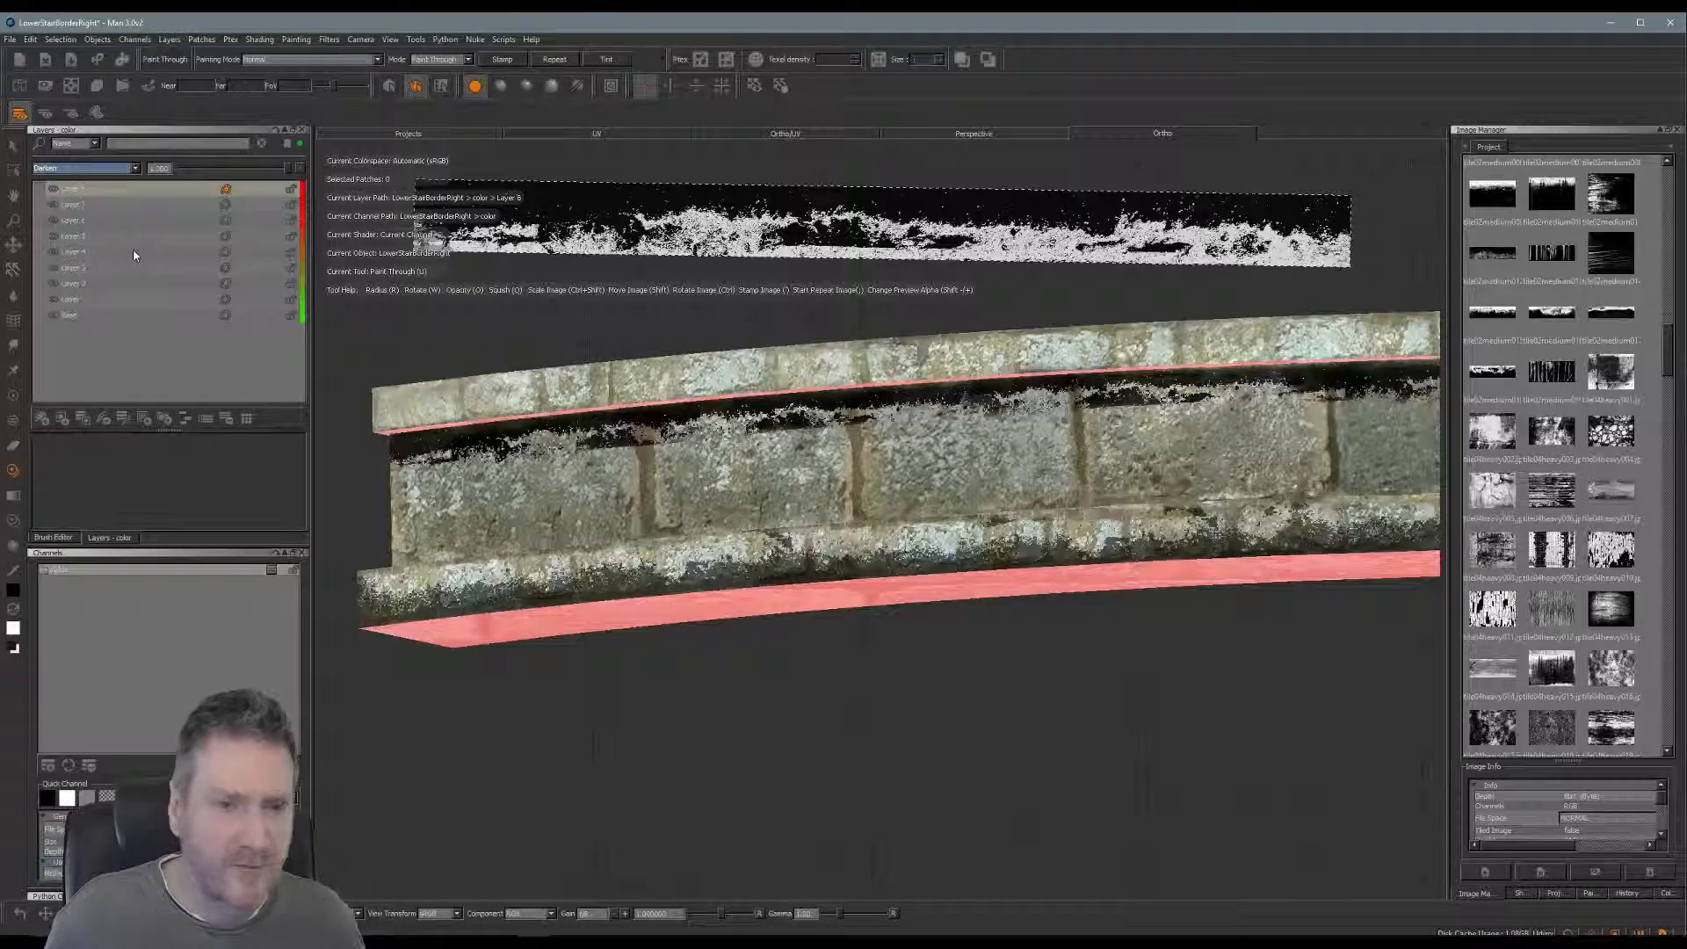
mouse_move(290, 174)
mouse_down()
mouse_move(266, 178)
mouse_move(291, 176)
mouse_up()
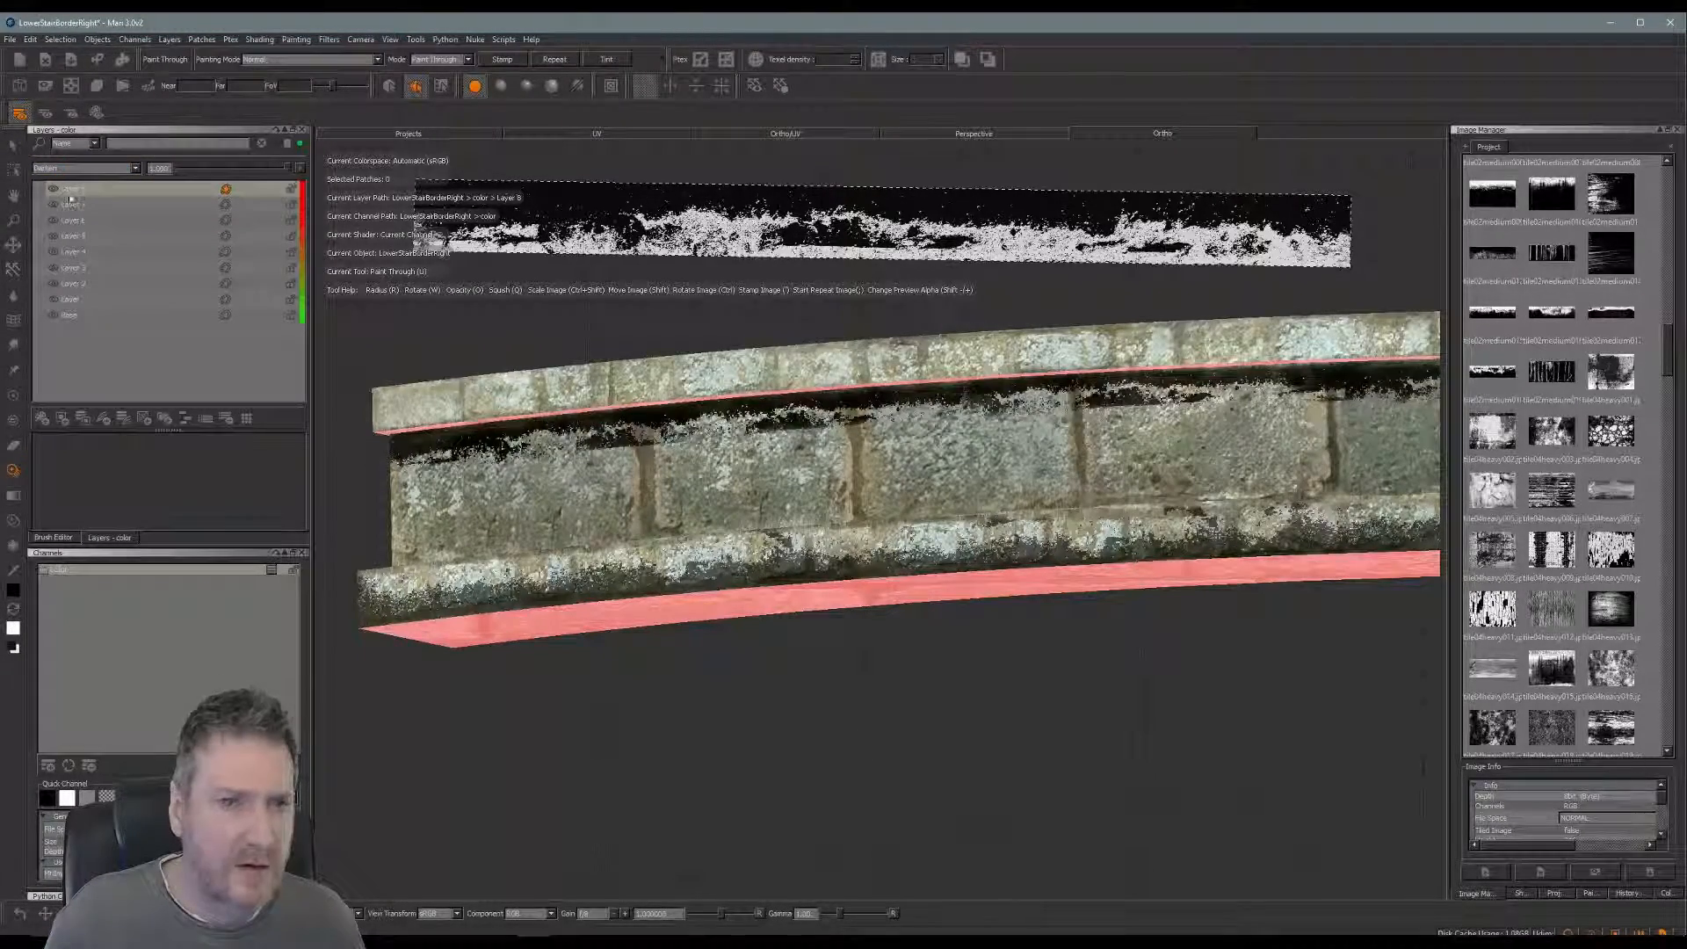
click(137, 172)
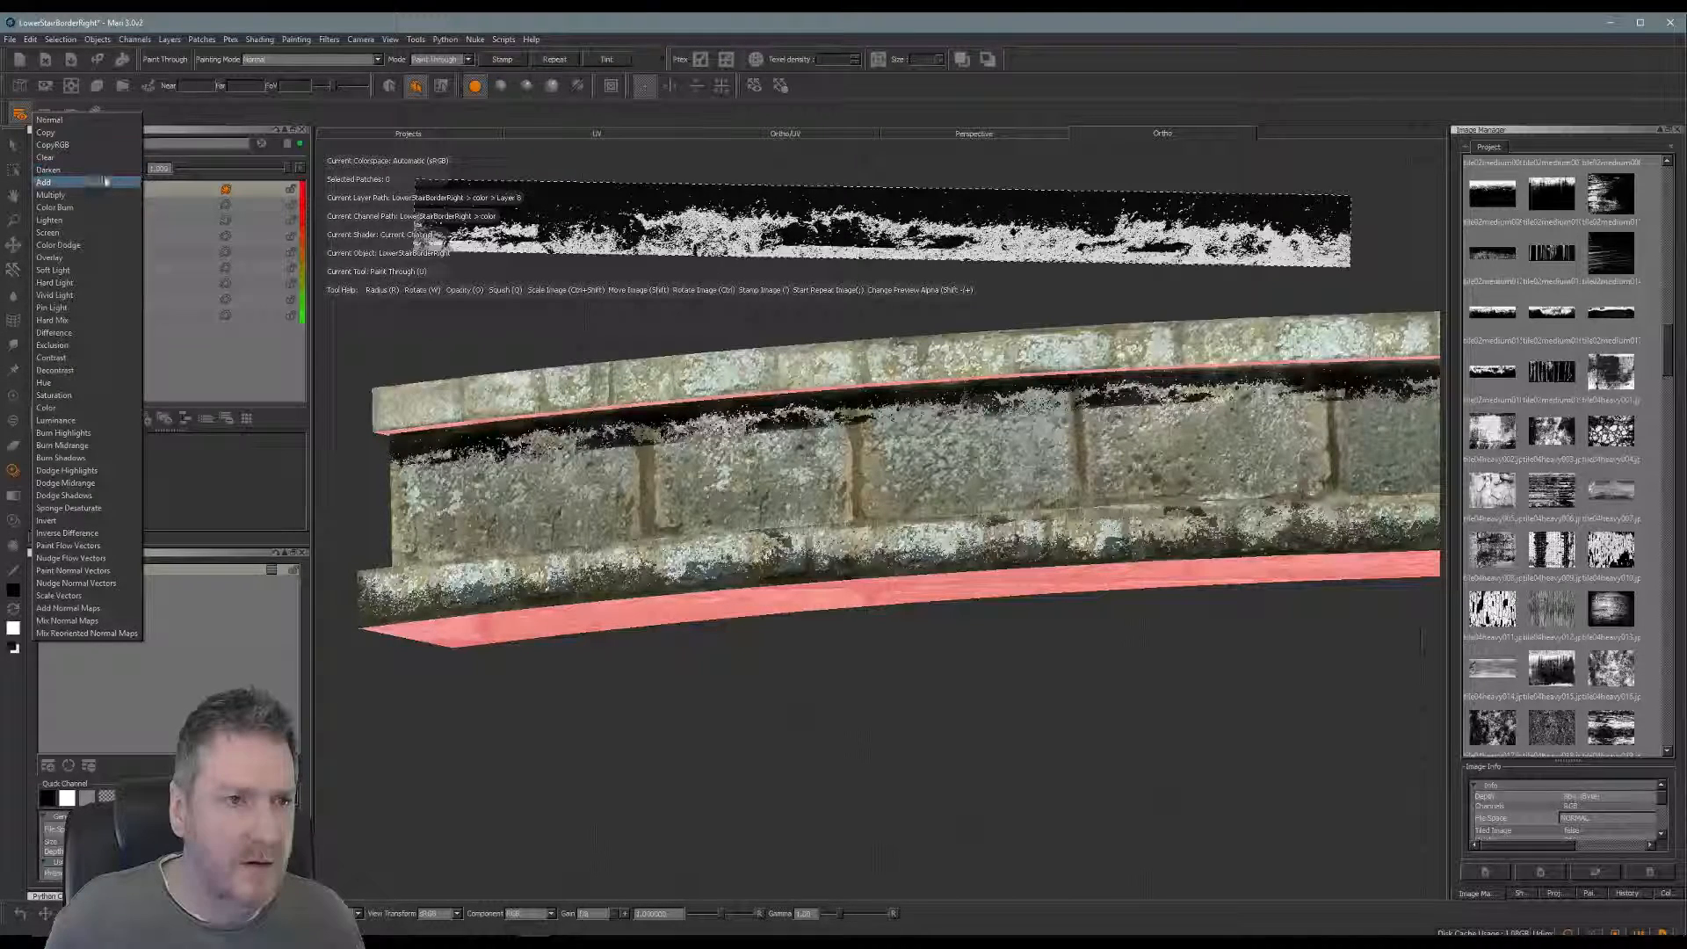
click(81, 183)
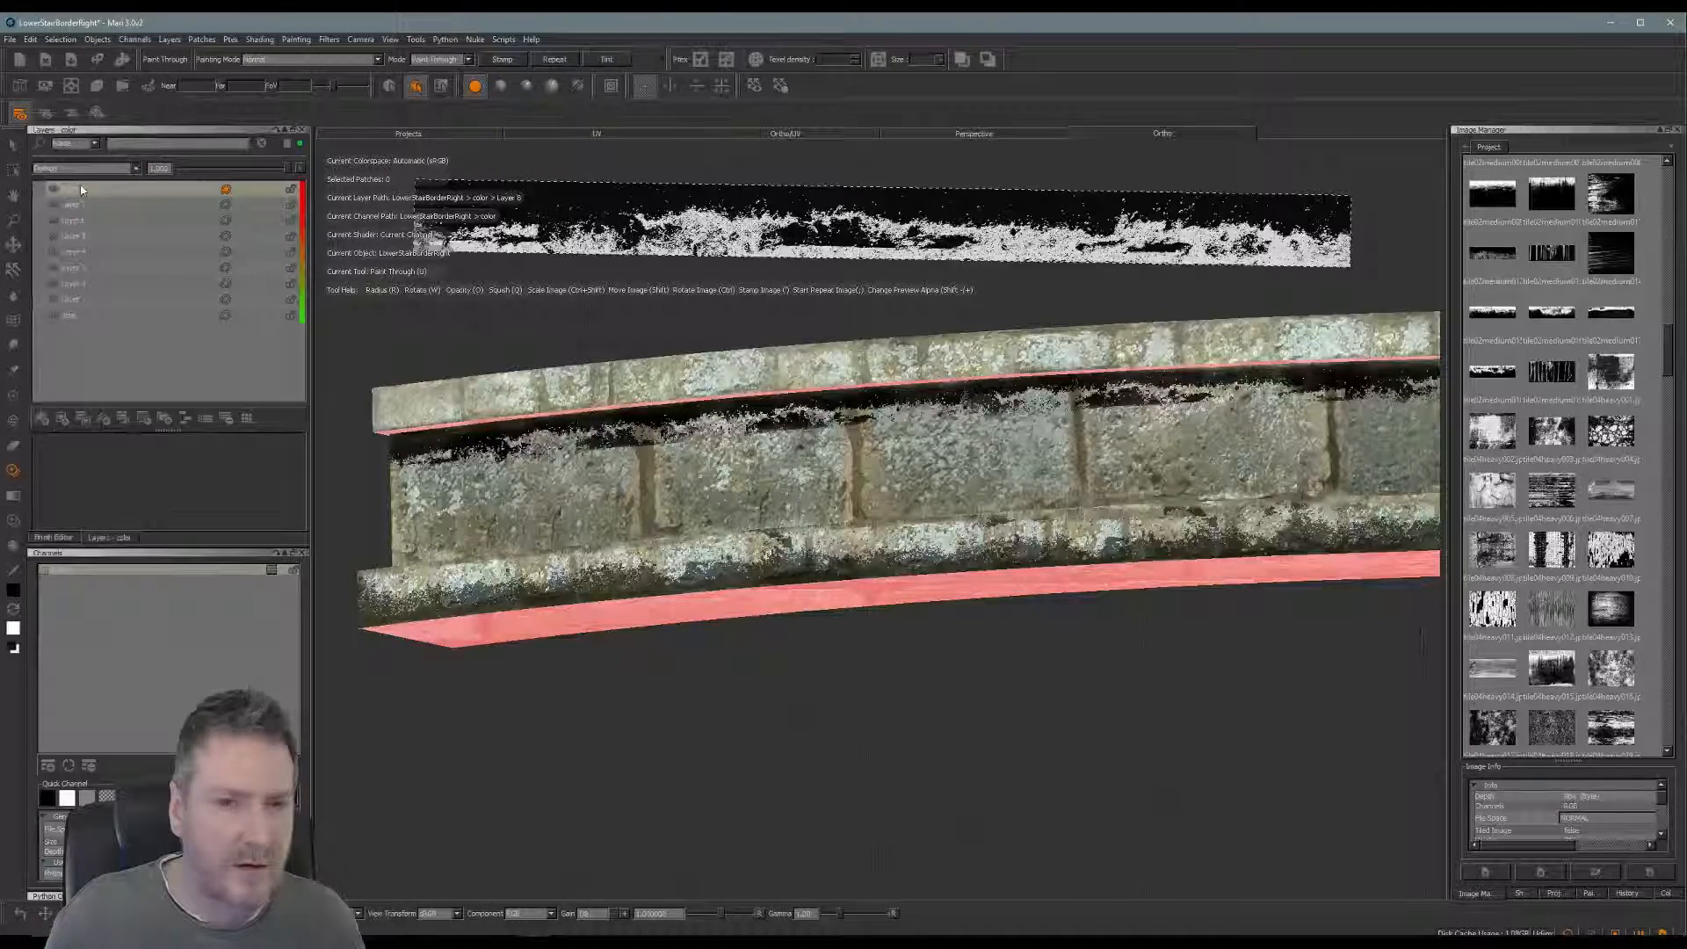